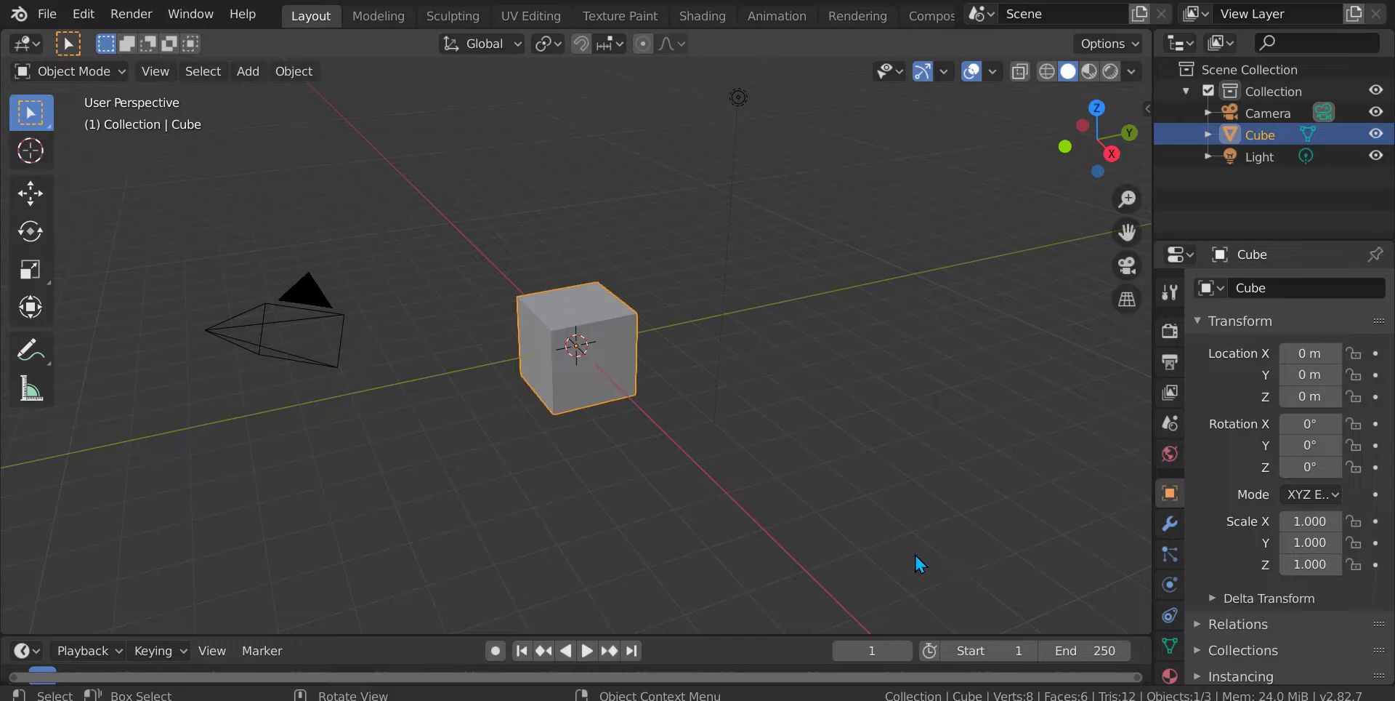
- Delete the default cube from the scene
{"action": "middle_click_drag", "start_coordinate": [321, 388], "coordinate": [558, 336]}
{"action": "scroll", "coordinate": [558, 336], "scroll_direction": "up", "scroll_amount": 1}
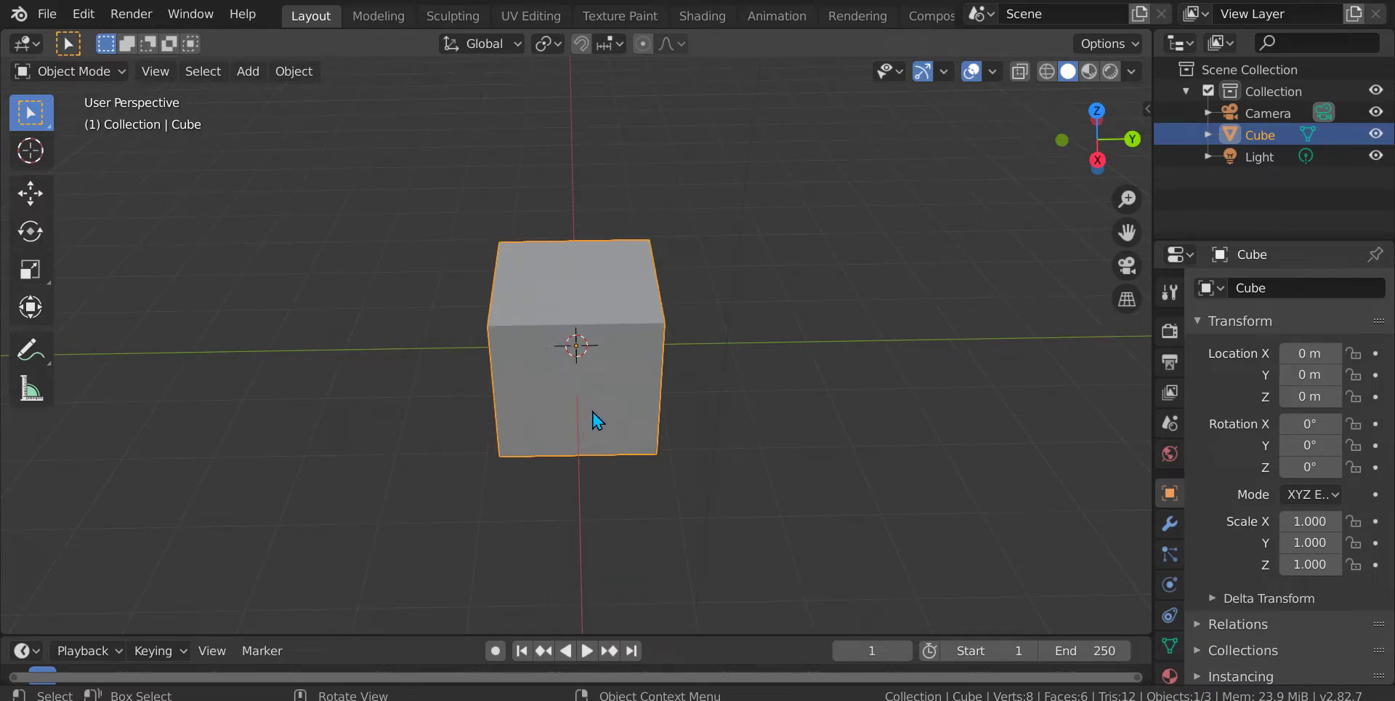
{"action": "key", "text": "Delete"}
{"action": "scroll", "coordinate": [592, 408], "scroll_direction": "down", "scroll_amount": 2}
{"action": "key", "text": "shift+a"}
{"action": "mouse_move", "coordinate": [562, 220]}
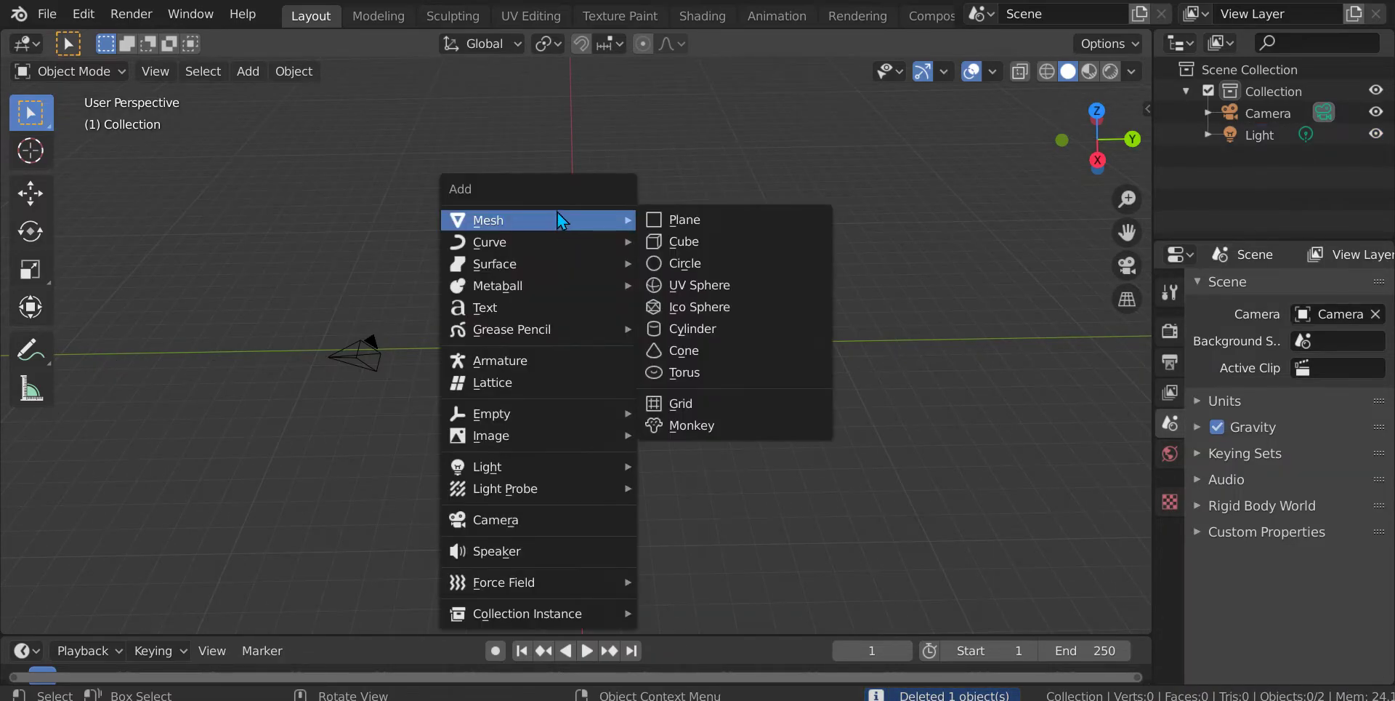
{"action": "key", "text": "Escape"}
{"action": "scroll", "coordinate": [464, 256], "scroll_direction": "up", "scroll_amount": 4}
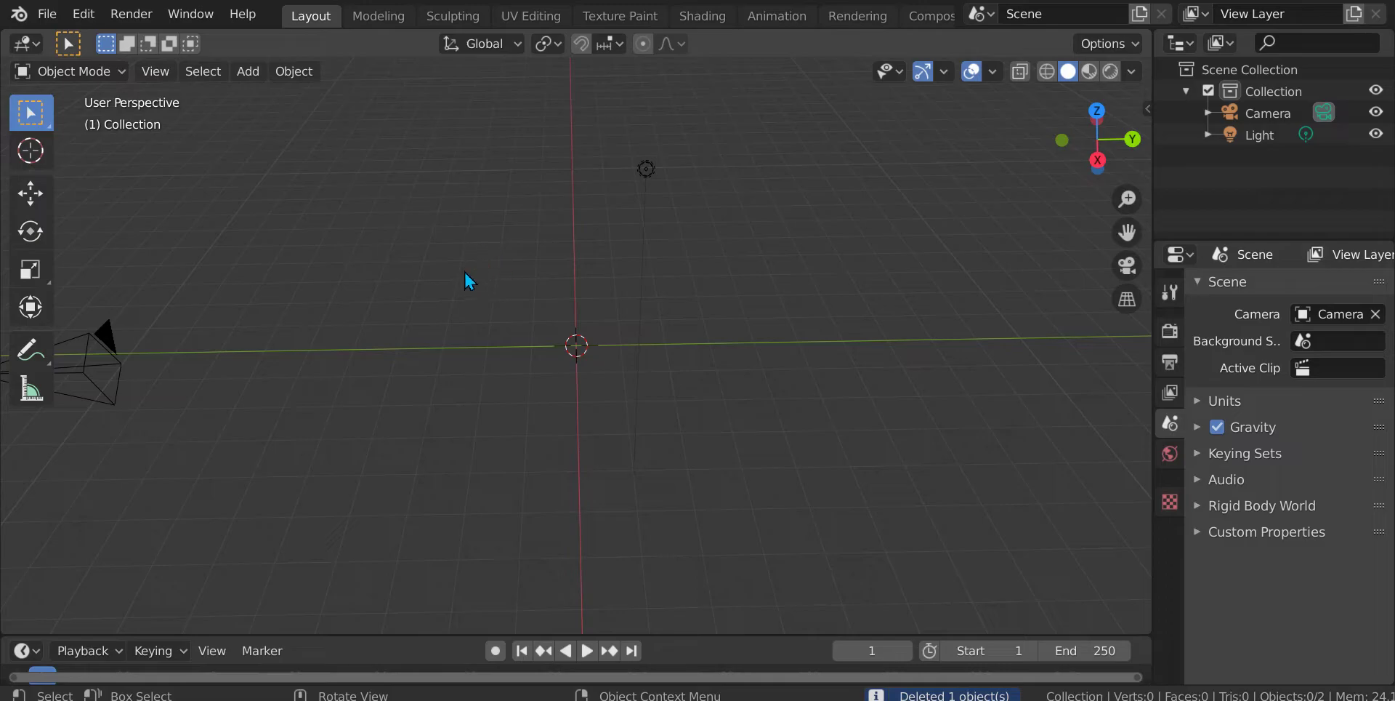
- Add a cylinder mesh at the scene's origin
{"action": "key", "text": "shift+a"}
{"action": "mouse_move", "coordinate": [568, 180]}
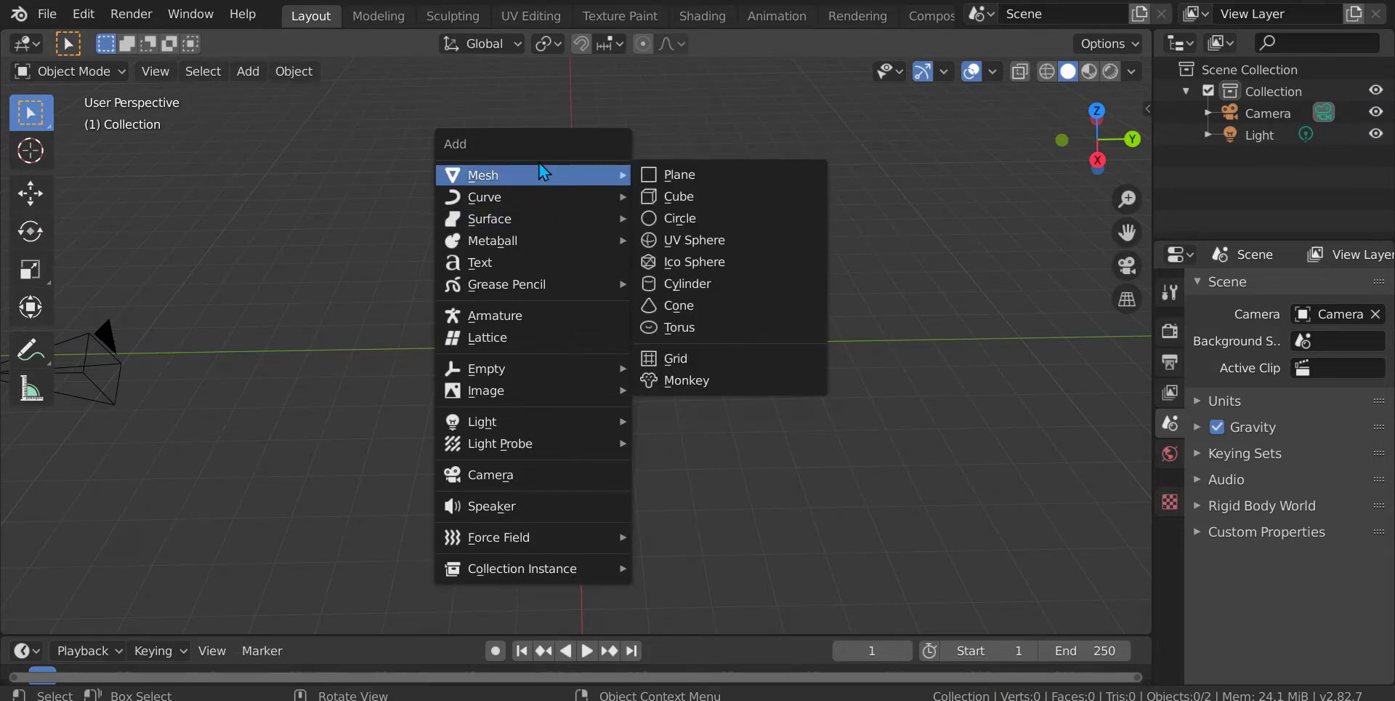
{"action": "left_click", "coordinate": [700, 288]}
{"action": "scroll", "coordinate": [703, 302], "scroll_direction": "up", "scroll_amount": 3}
{"action": "middle_click_drag", "start_coordinate": [698, 311], "coordinate": [644, 287]}
- Toggle the cylinder back and forth between Object Mode and Edit Mode
{"action": "key", "text": "Tab"}
{"action": "scroll", "coordinate": [618, 344], "scroll_direction": "up", "scroll_amount": 2}
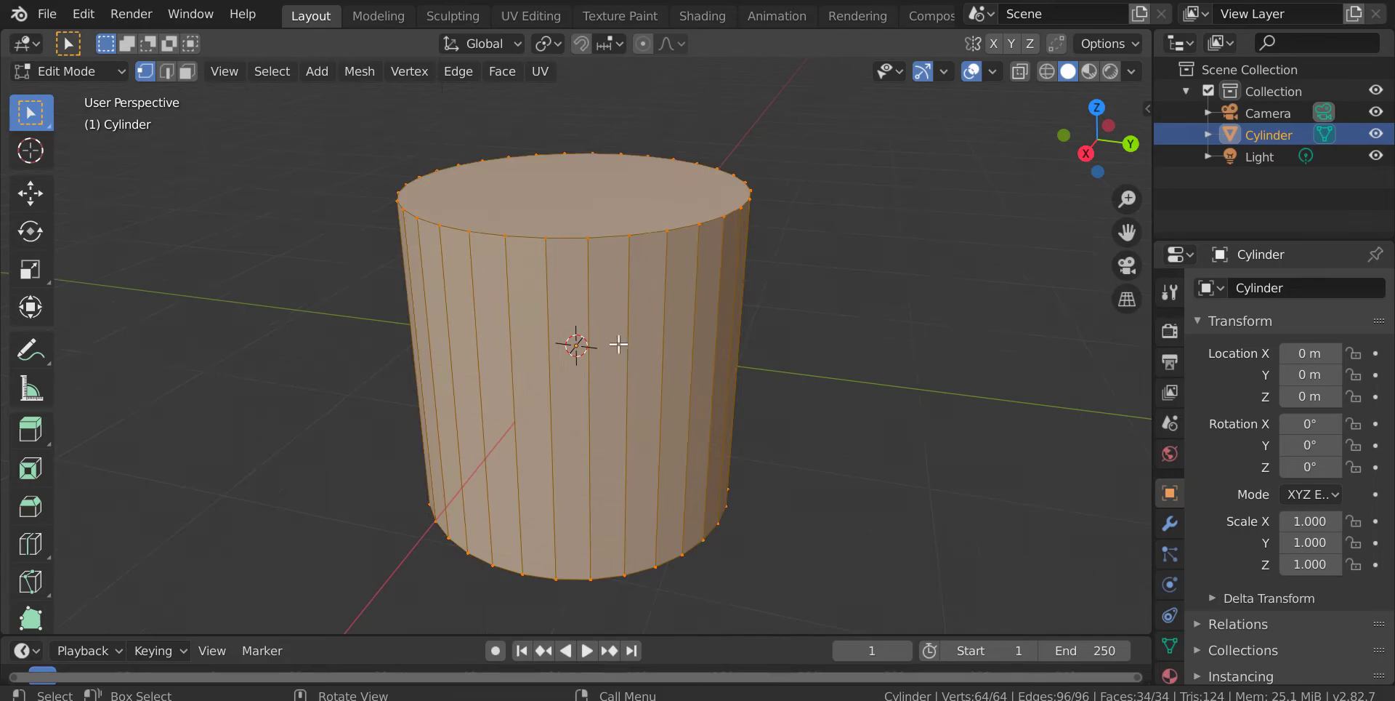
{"action": "key", "text": "Tab"}
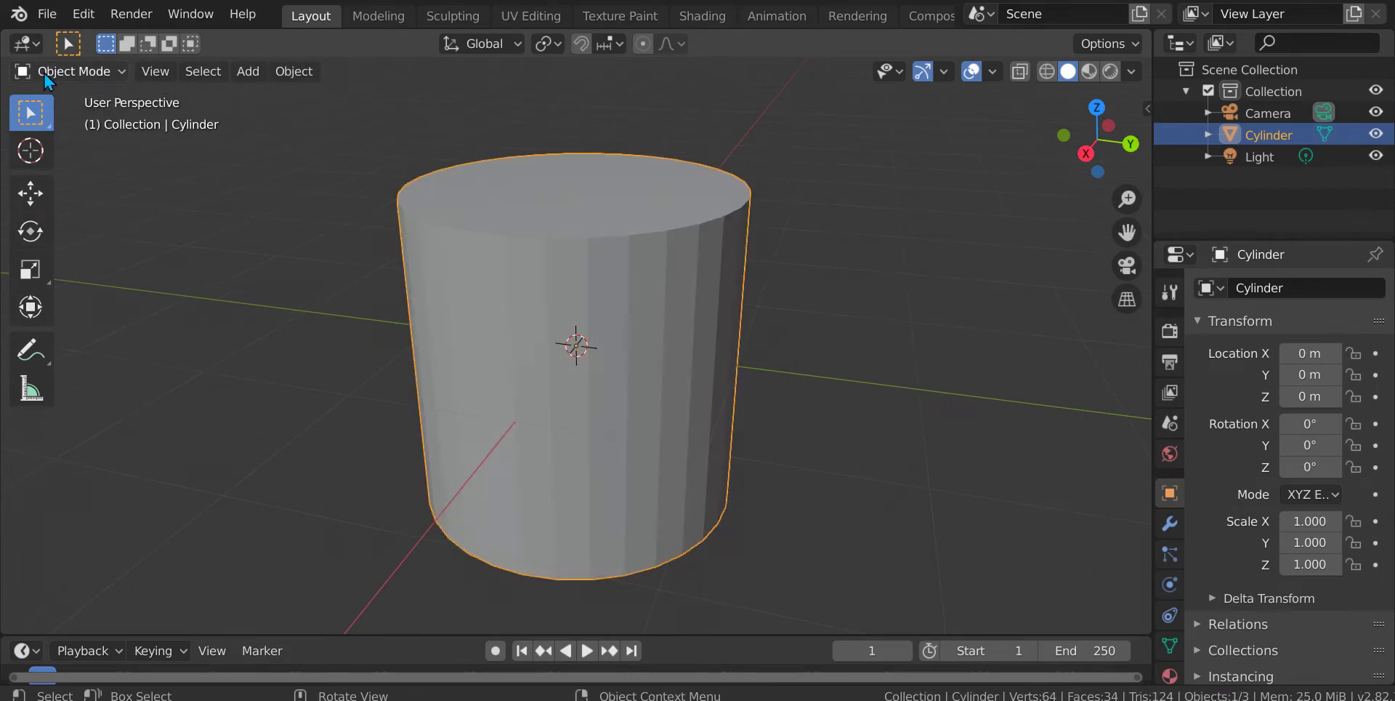
{"action": "left_click", "coordinate": [67, 71]}
{"action": "left_click", "coordinate": [97, 122]}
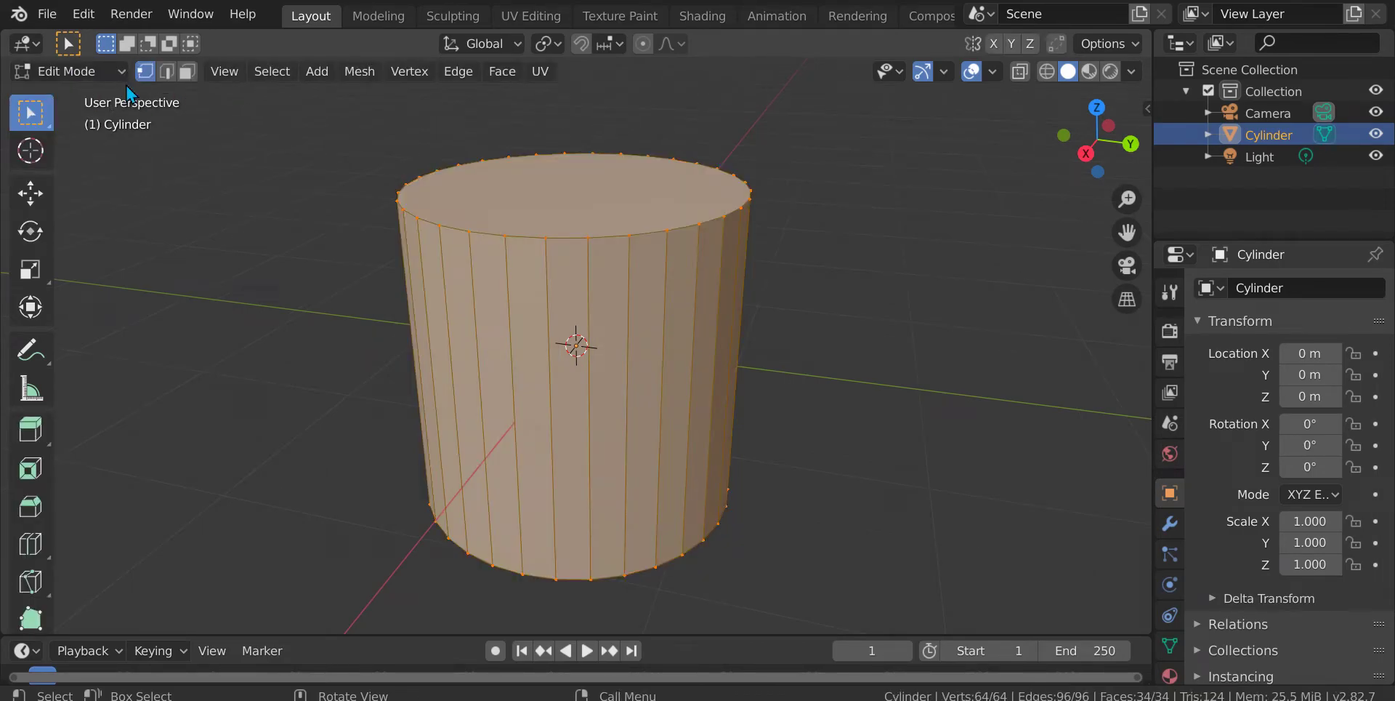
{"action": "key", "text": "Tab"}
{"action": "key", "text": "Tab"}
{"action": "key", "text": "Tab"}
{"action": "key", "text": "Tab"}
{"action": "key", "text": "Tab"}
{"action": "key", "text": "Tab"}
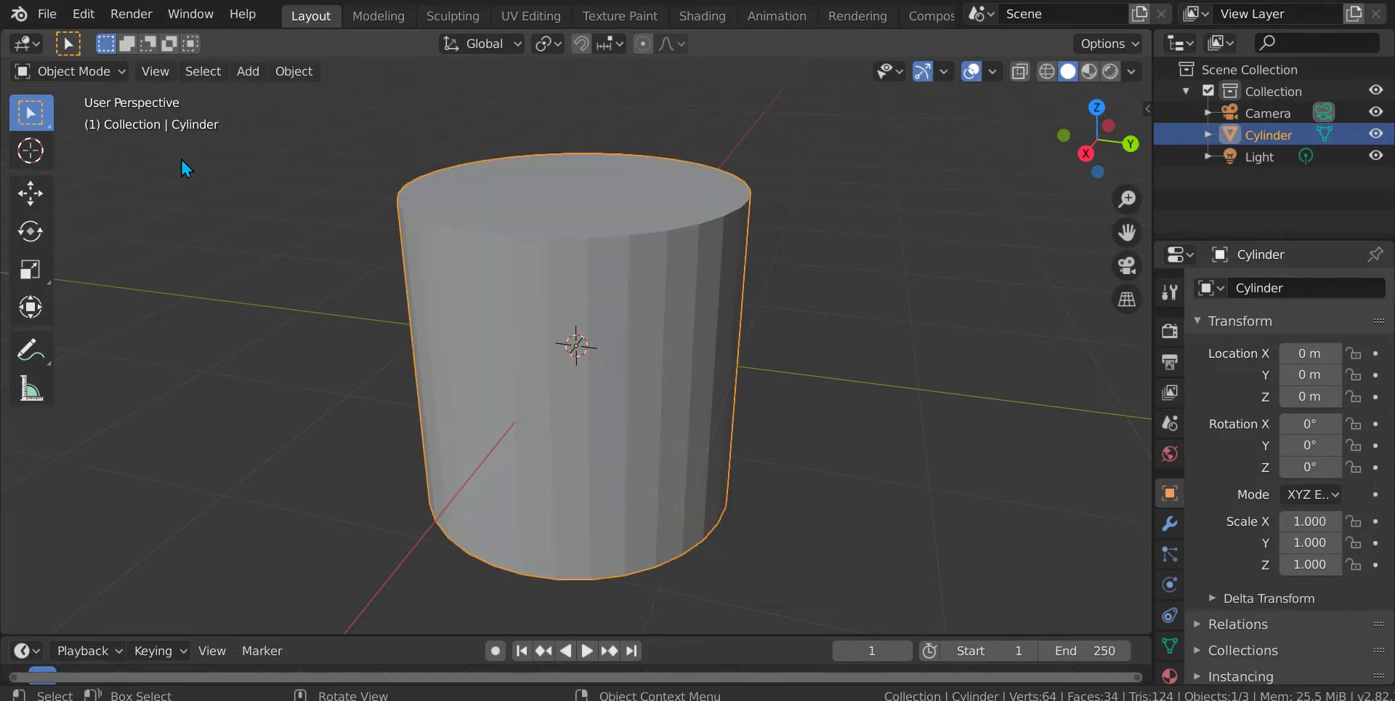
- Enter Edit Mode with face selection and select only the cylinder's bottom face
{"action": "scroll", "coordinate": [492, 315], "scroll_direction": "up", "scroll_amount": 2}
{"action": "middle_click_drag", "start_coordinate": [492, 316], "coordinate": [494, 174]}
{"action": "scroll", "coordinate": [667, 395], "scroll_direction": "down", "scroll_amount": 4}
{"action": "scroll", "coordinate": [666, 395], "scroll_direction": "up", "scroll_amount": 2}
{"action": "middle_click_drag", "start_coordinate": [667, 396], "coordinate": [667, 326]}
{"action": "key", "text": "alt+a"}
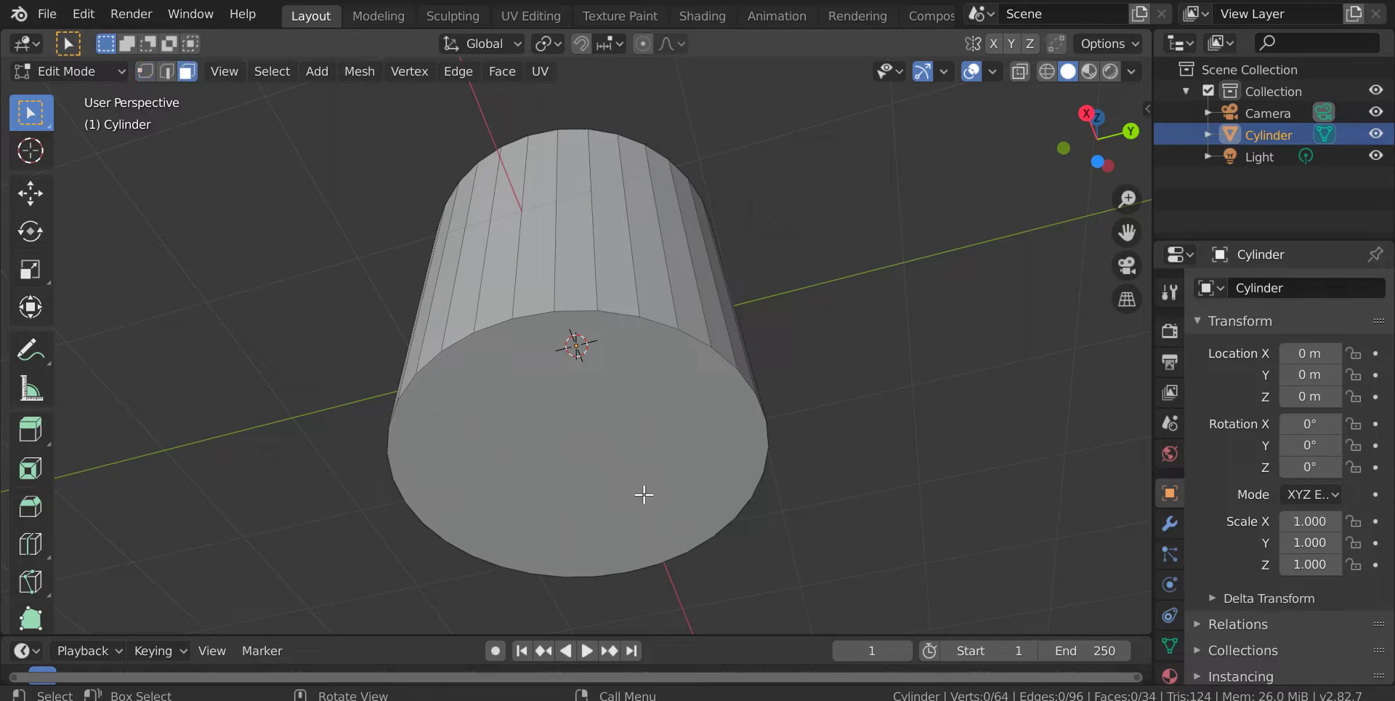
{"action": "left_click", "coordinate": [655, 461]}
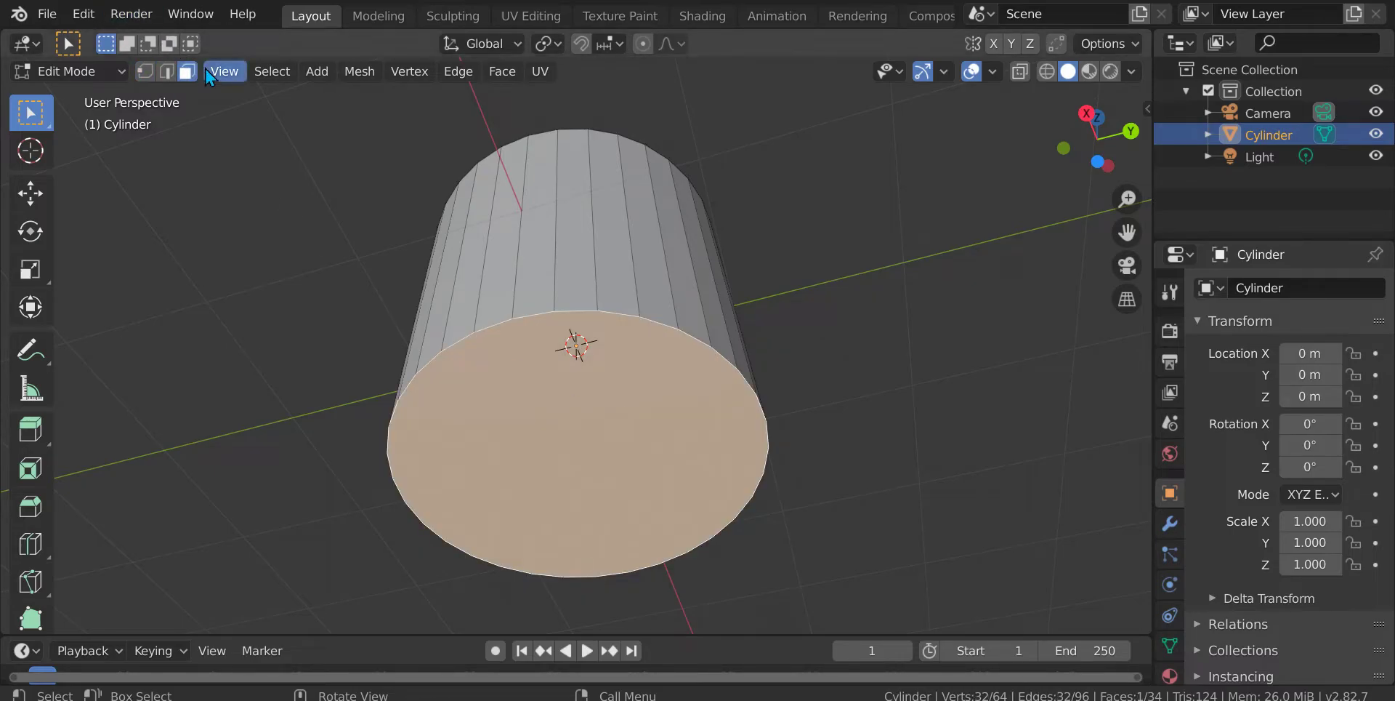
- Try scaling the cylinder's bottom face down to about 0.39 and undo the change
{"action": "mouse_move", "coordinate": [556, 432]}
{"action": "middle_mouse_down"}
{"action": "mouse_move", "coordinate": [320, 499]}
{"action": "mouse_move", "coordinate": [339, 509]}
{"action": "mouse_move", "coordinate": [552, 433]}
{"action": "middle_mouse_up"}
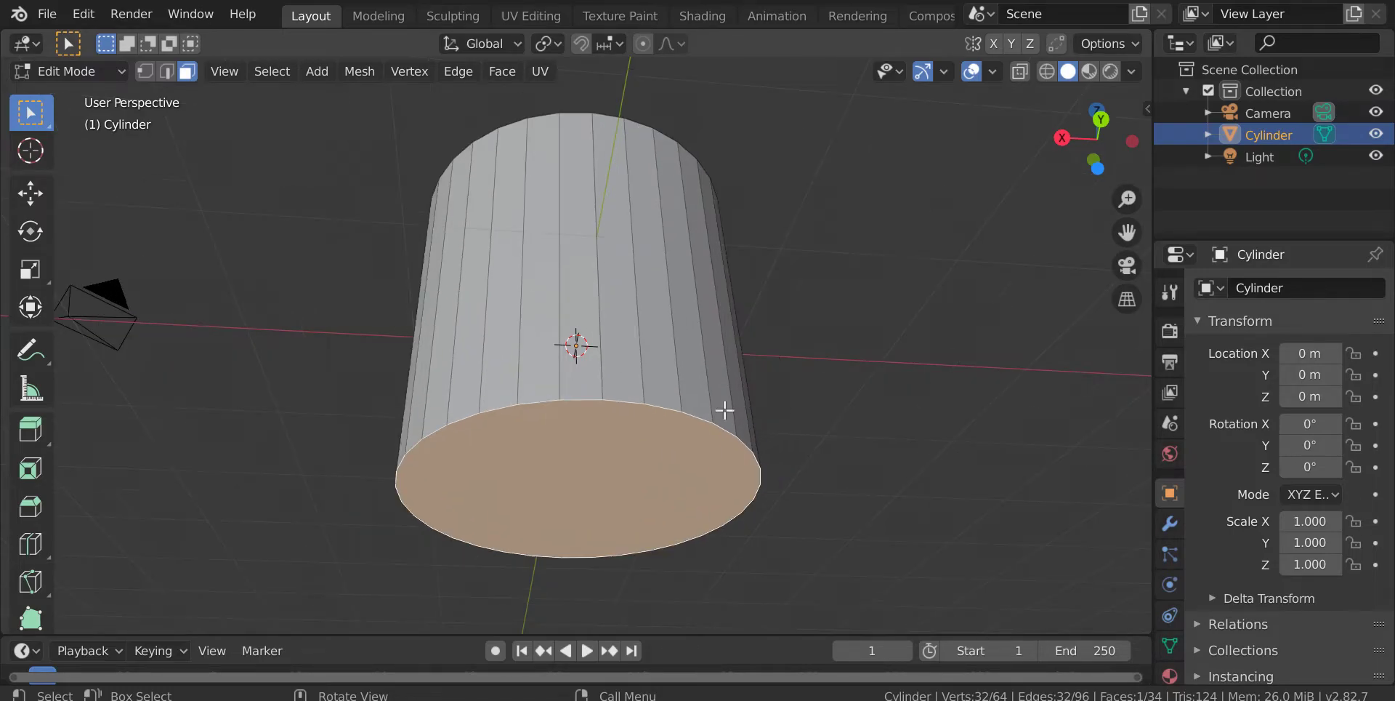
{"action": "key", "text": "s"}
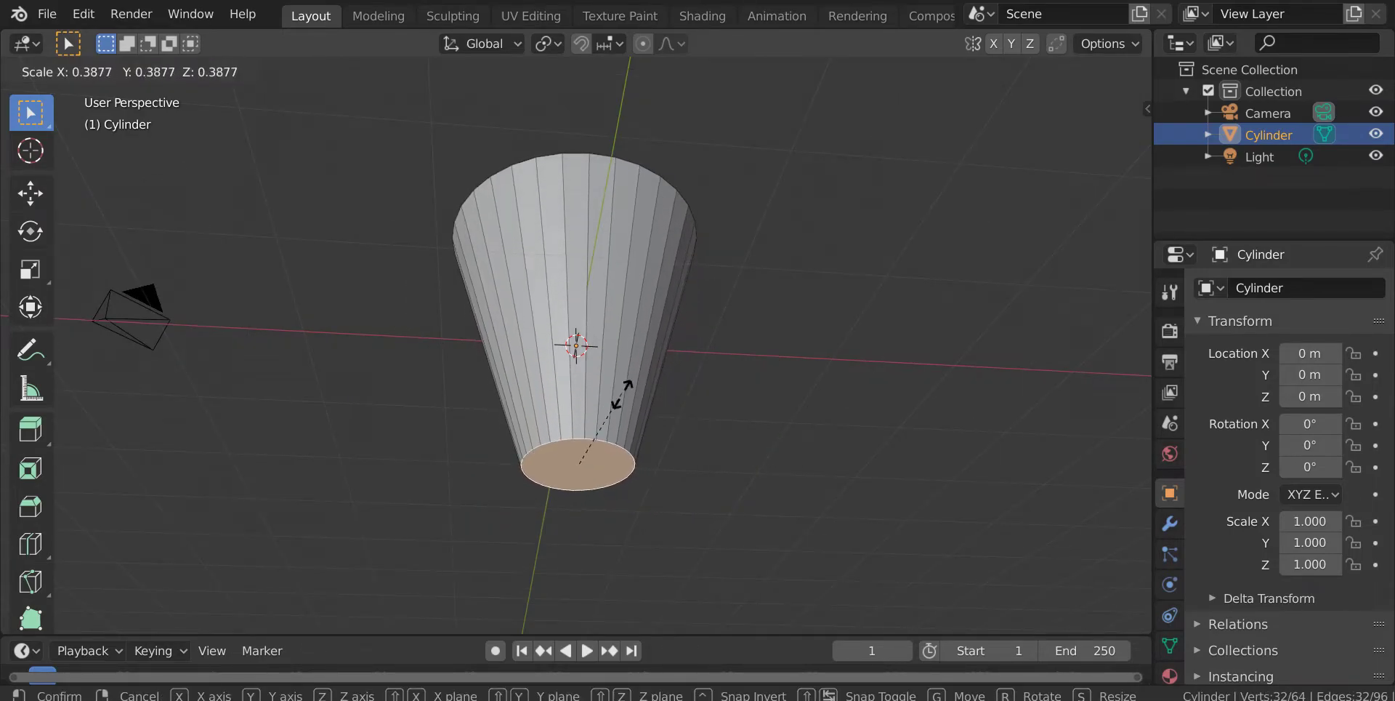
{"action": "left_click", "coordinate": [618, 400]}
{"action": "middle_click_drag", "start_coordinate": [660, 373], "coordinate": [554, 444]}
{"action": "scroll", "coordinate": [635, 479], "scroll_direction": "up", "scroll_amount": 3}
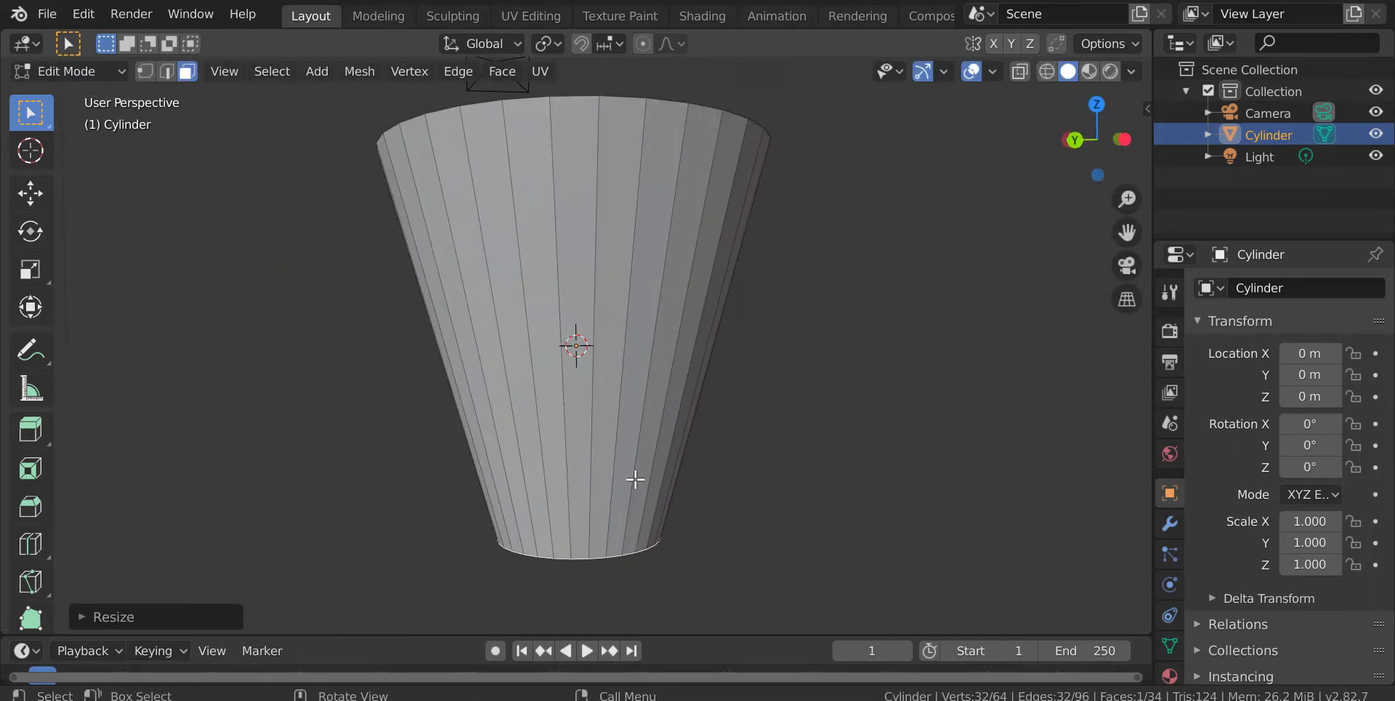
{"action": "key", "text": "ctrl+z"}
{"action": "middle_click_drag", "start_coordinate": [635, 467], "coordinate": [659, 354]}
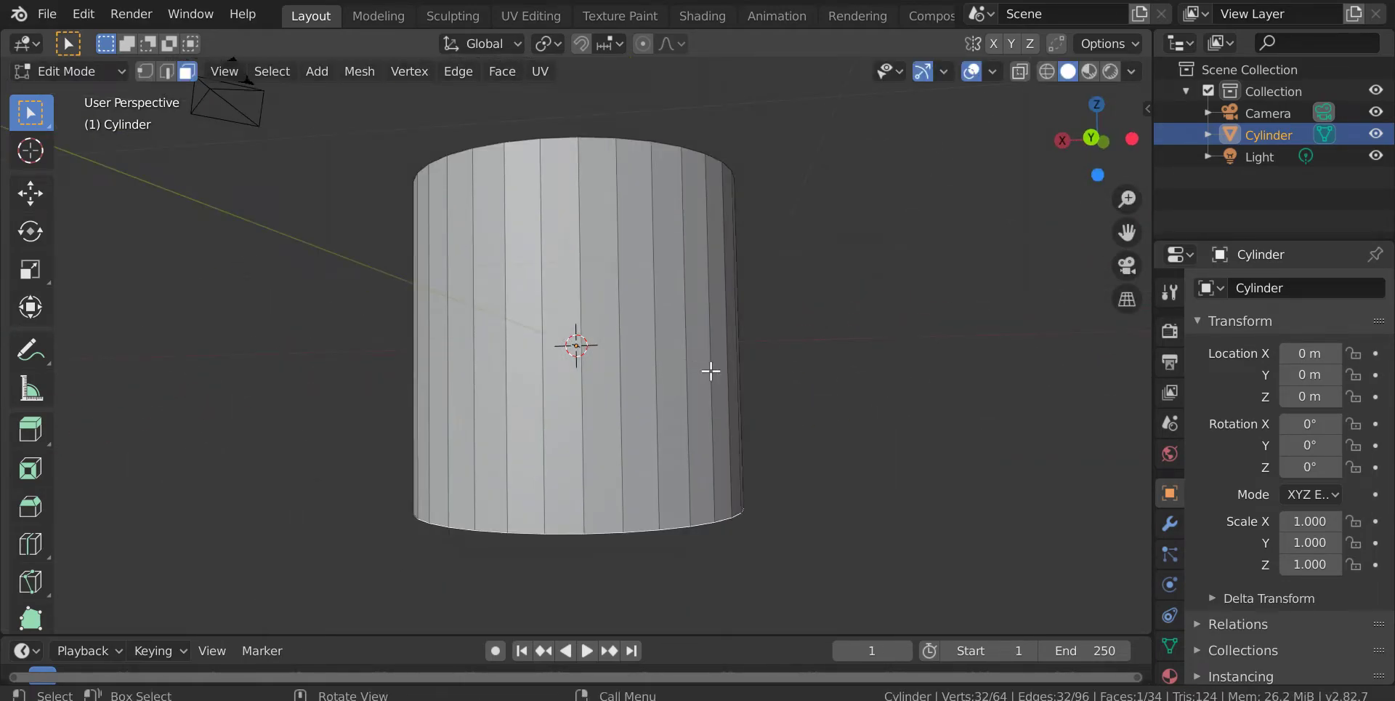
- Add one horizontal loop cut around the cylinder, centred at mid-height without sliding it
{"action": "key", "text": "ctrl+r"}
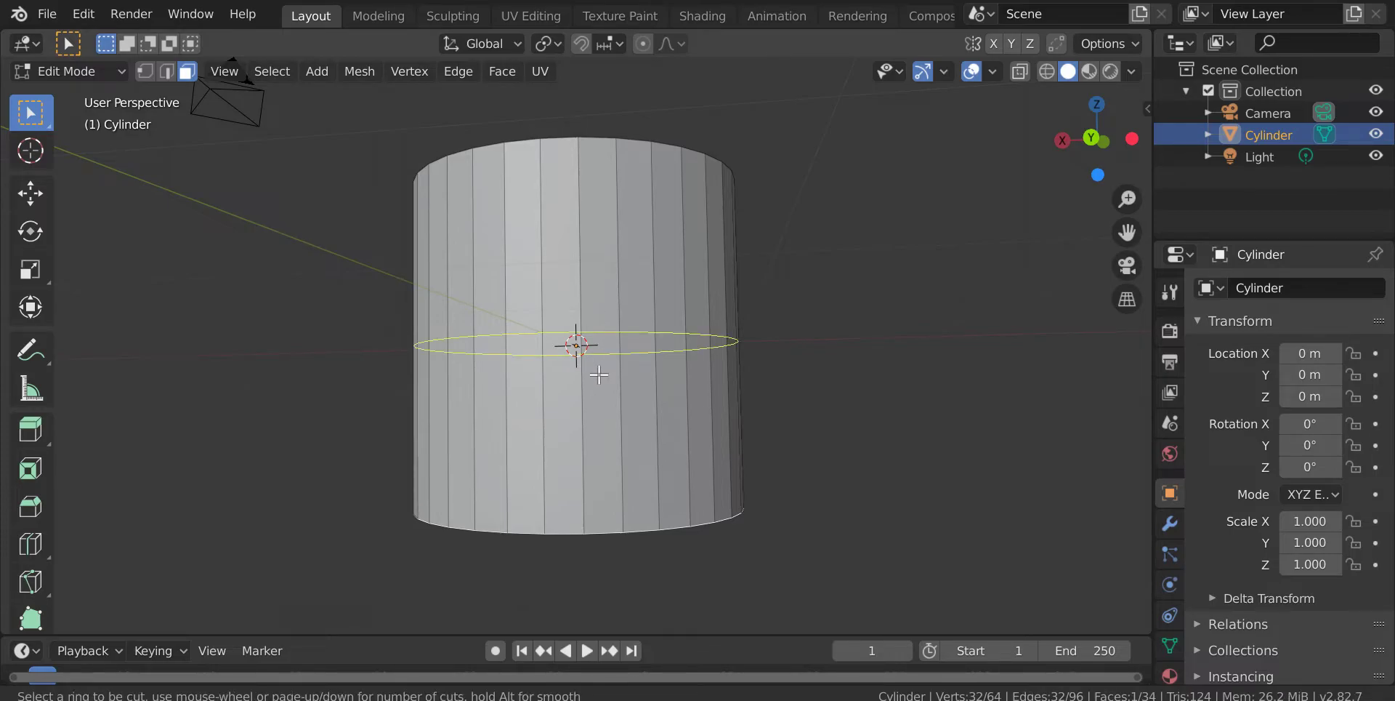
{"action": "left_click", "coordinate": [599, 375]}
{"action": "right_click", "coordinate": [598, 377]}
{"action": "scroll", "coordinate": [588, 359], "scroll_direction": "up", "scroll_amount": 3}
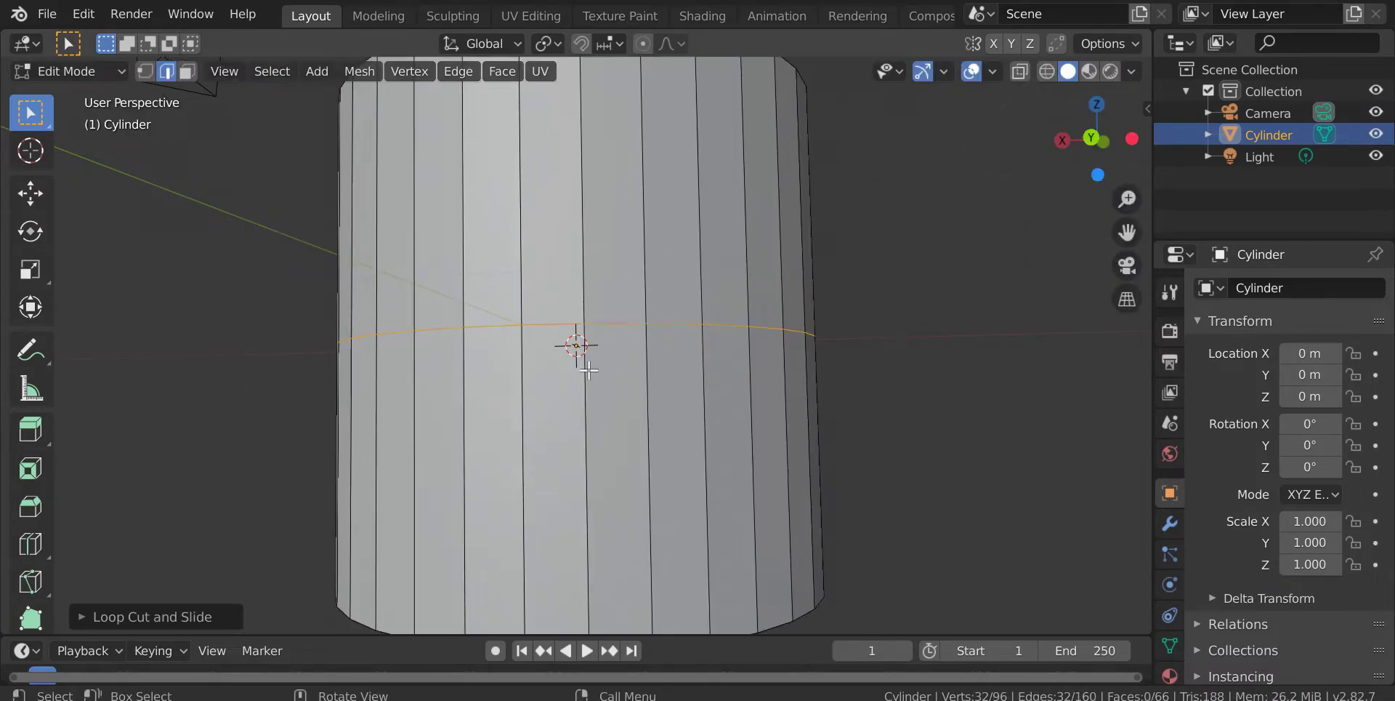
{"action": "scroll", "coordinate": [603, 385], "scroll_direction": "down", "scroll_amount": 5}
{"action": "middle_click_drag", "start_coordinate": [623, 414], "coordinate": [757, 461]}
{"action": "scroll", "coordinate": [763, 439], "scroll_direction": "up", "scroll_amount": 4}
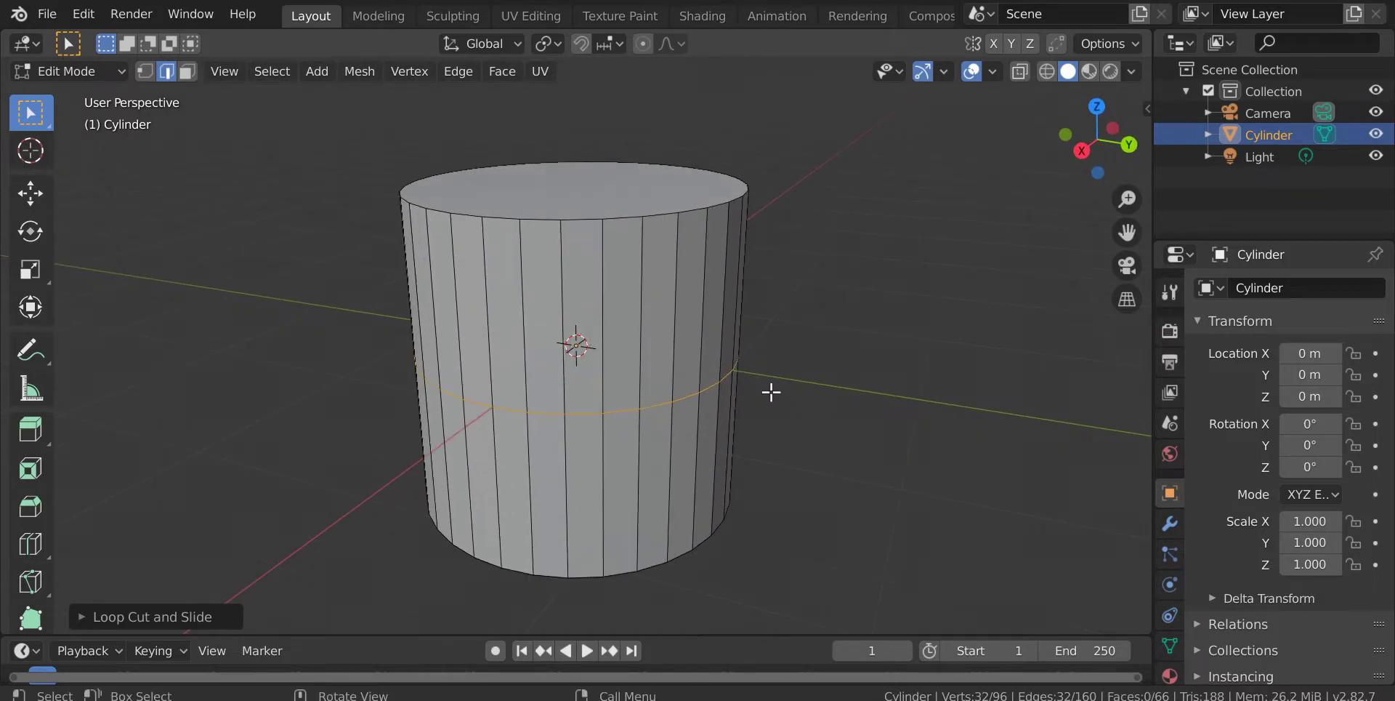
- Scale the middle edge loop in to about 0.73 to form a narrow waist
{"action": "key", "text": "s"}
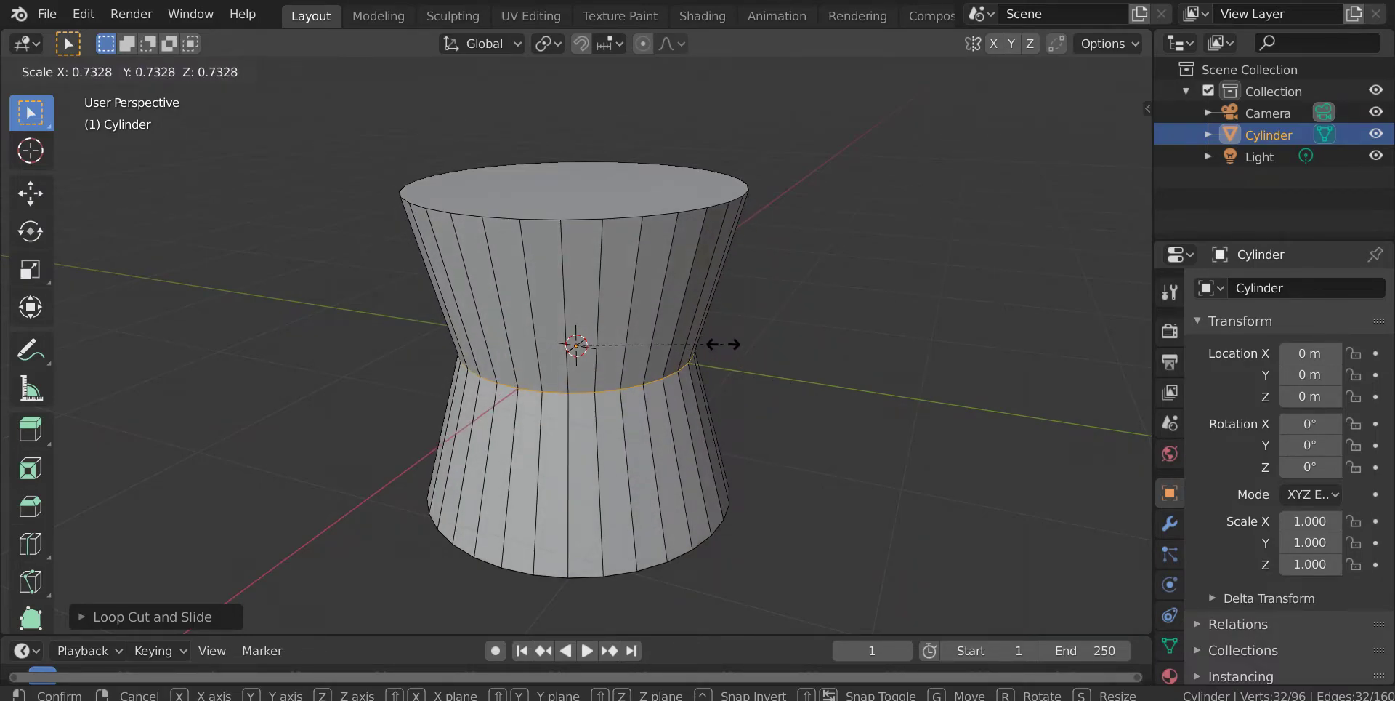
{"action": "left_click", "coordinate": [726, 344]}
{"action": "mouse_move", "coordinate": [661, 305]}
{"action": "middle_mouse_down"}
{"action": "mouse_move", "coordinate": [722, 337]}
{"action": "mouse_move", "coordinate": [690, 342]}
{"action": "mouse_move", "coordinate": [667, 323]}
{"action": "middle_mouse_up"}
{"action": "scroll", "coordinate": [668, 323], "scroll_direction": "up", "scroll_amount": 4}
{"action": "middle_click_drag", "start_coordinate": [640, 374], "coordinate": [774, 472]}
{"action": "scroll", "coordinate": [773, 473], "scroll_direction": "down", "scroll_amount": 3}
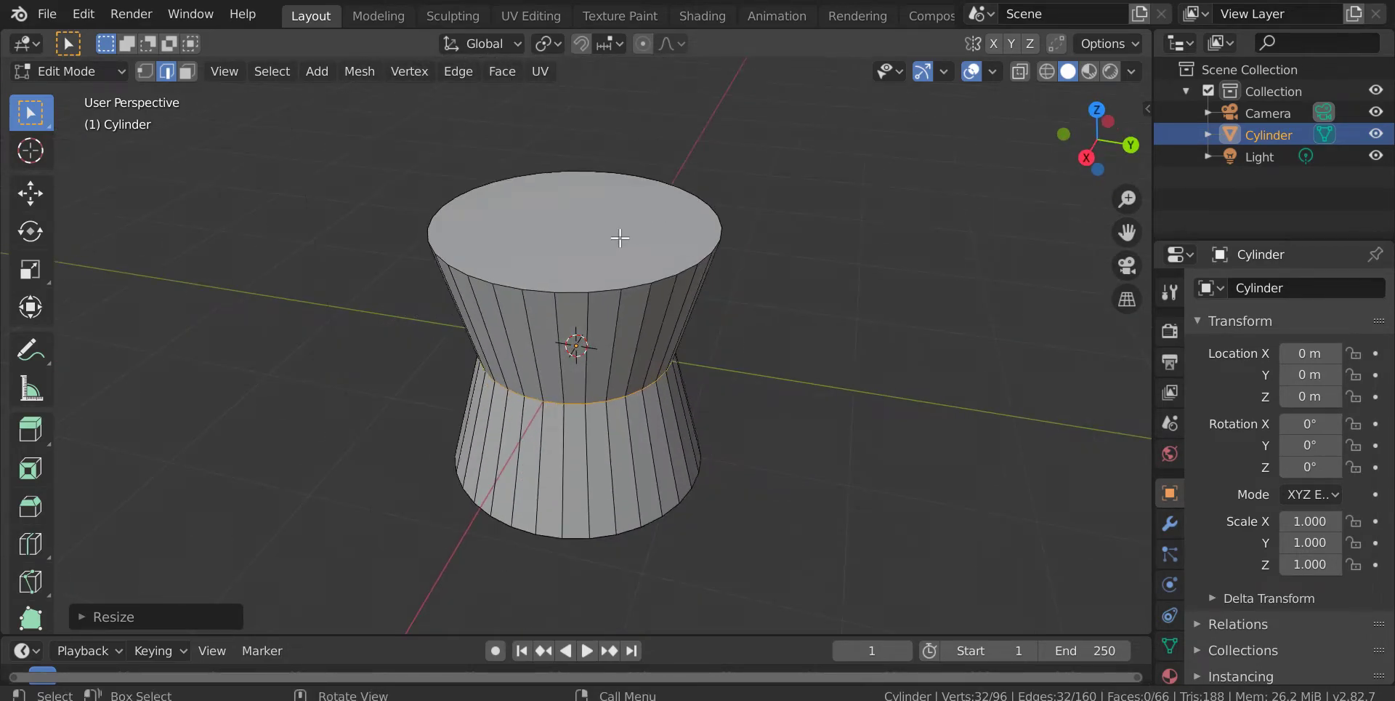
- Select the cylinder's top face in face selection mode and delete it with the Faces option
{"action": "left_click", "coordinate": [574, 279]}
{"action": "left_click", "coordinate": [192, 71]}
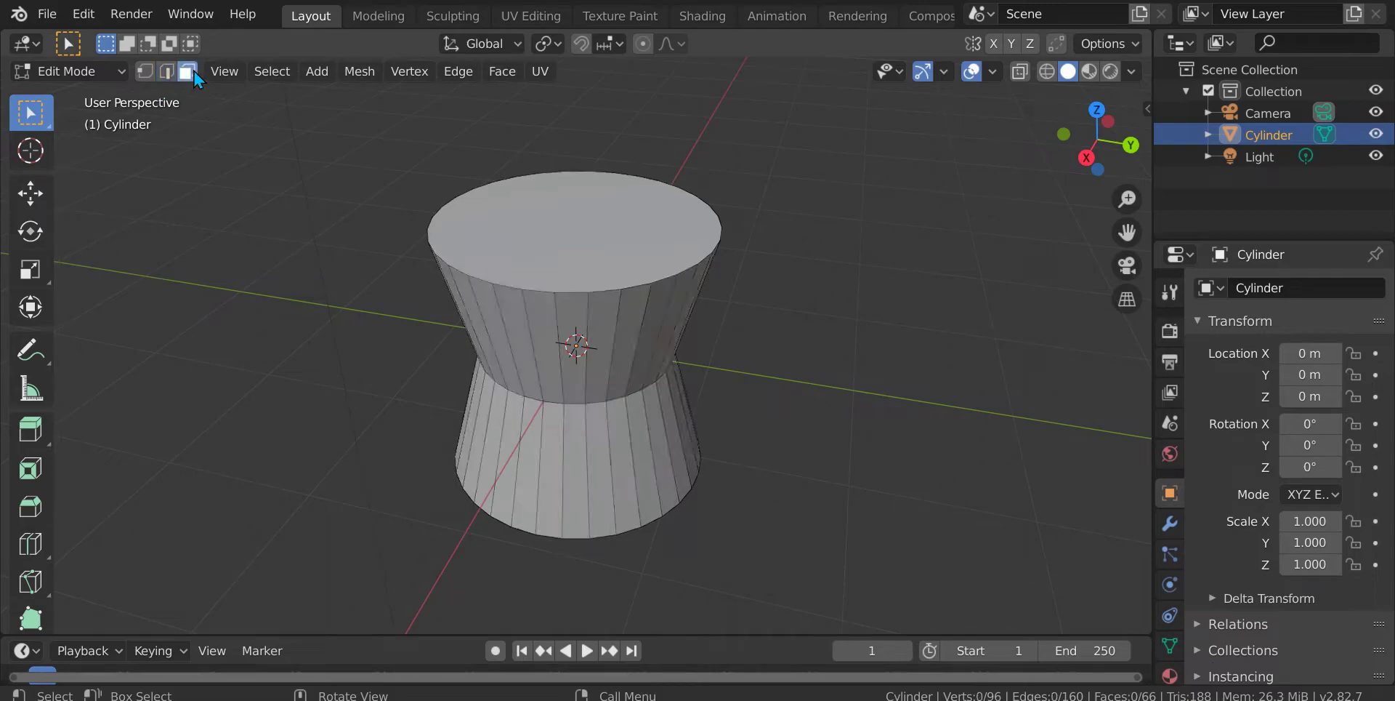
{"action": "left_click", "coordinate": [569, 210]}
{"action": "scroll", "coordinate": [612, 241], "scroll_direction": "up", "scroll_amount": 2}
{"action": "scroll", "coordinate": [613, 241], "scroll_direction": "up", "scroll_amount": 1}
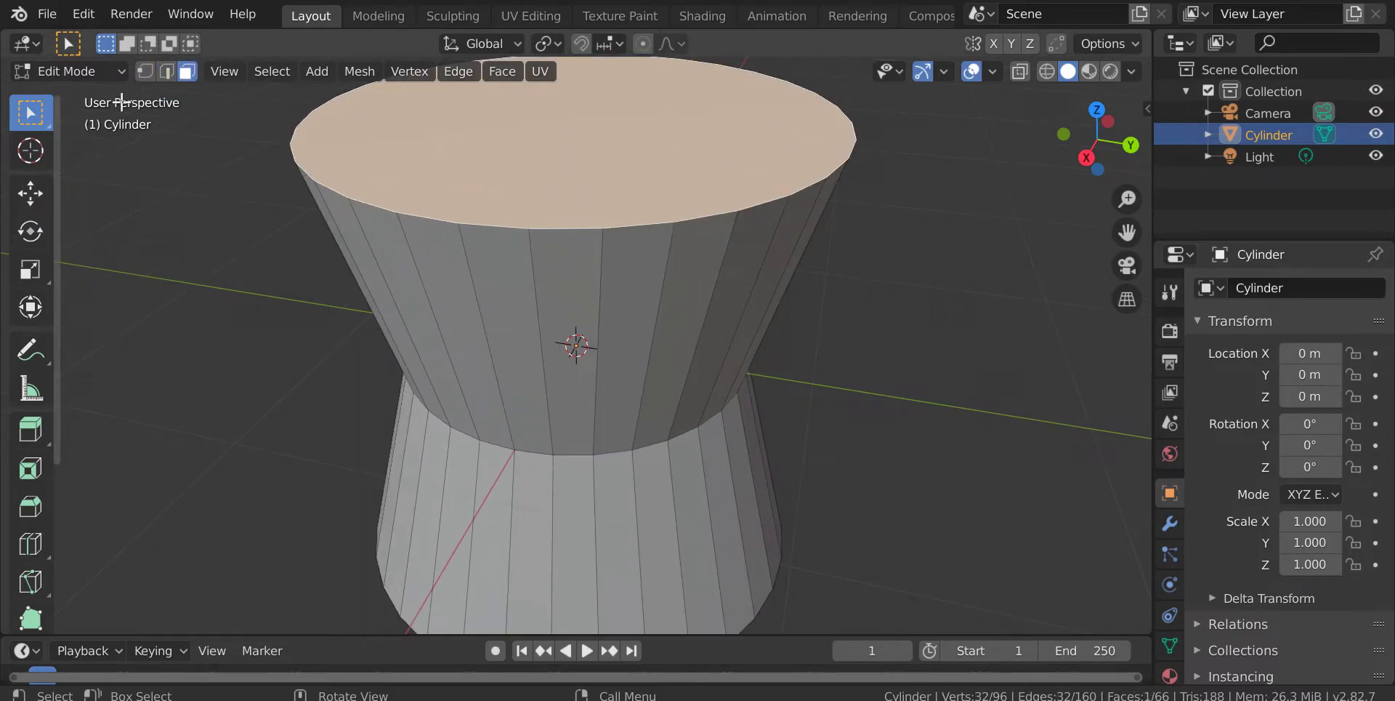
{"action": "scroll", "coordinate": [589, 264], "scroll_direction": "up", "scroll_amount": 3}
{"action": "scroll", "coordinate": [588, 267], "scroll_direction": "down", "scroll_amount": 7}
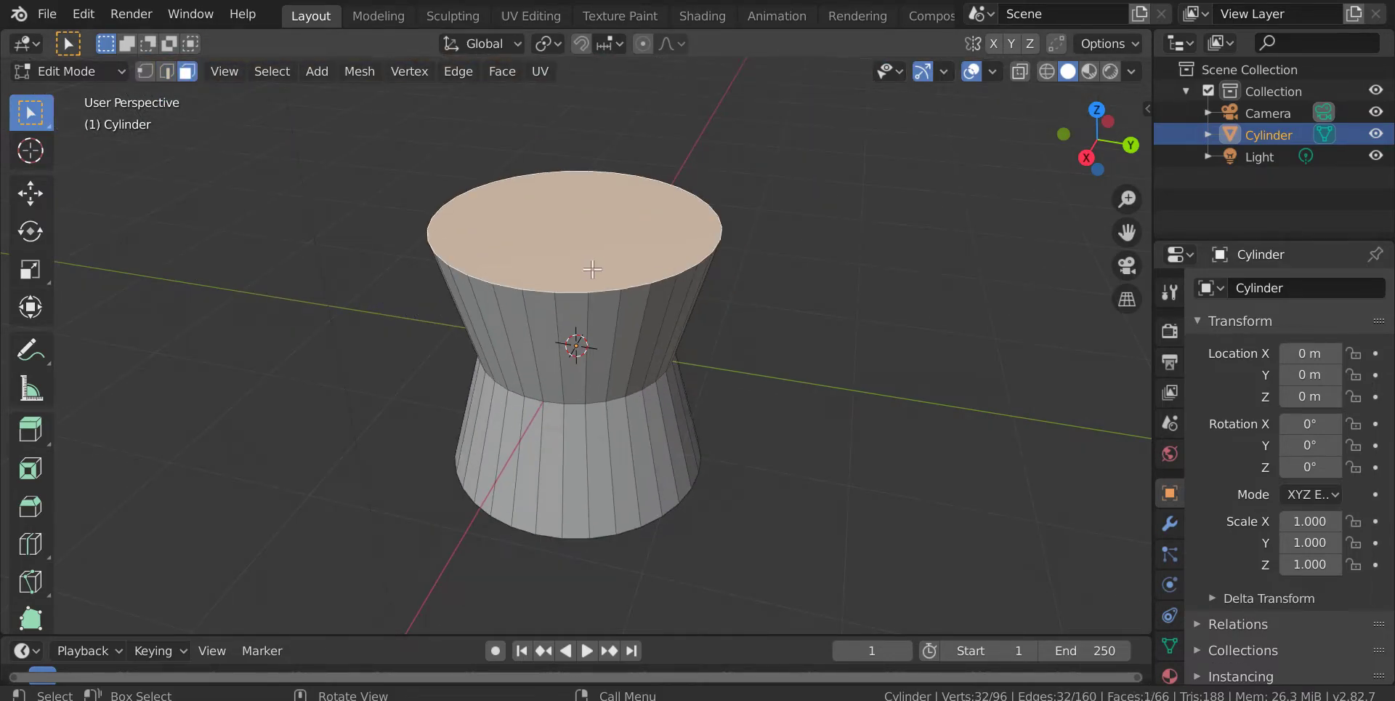
{"action": "scroll", "coordinate": [592, 269], "scroll_direction": "up", "scroll_amount": 1}
{"action": "key", "text": "x"}
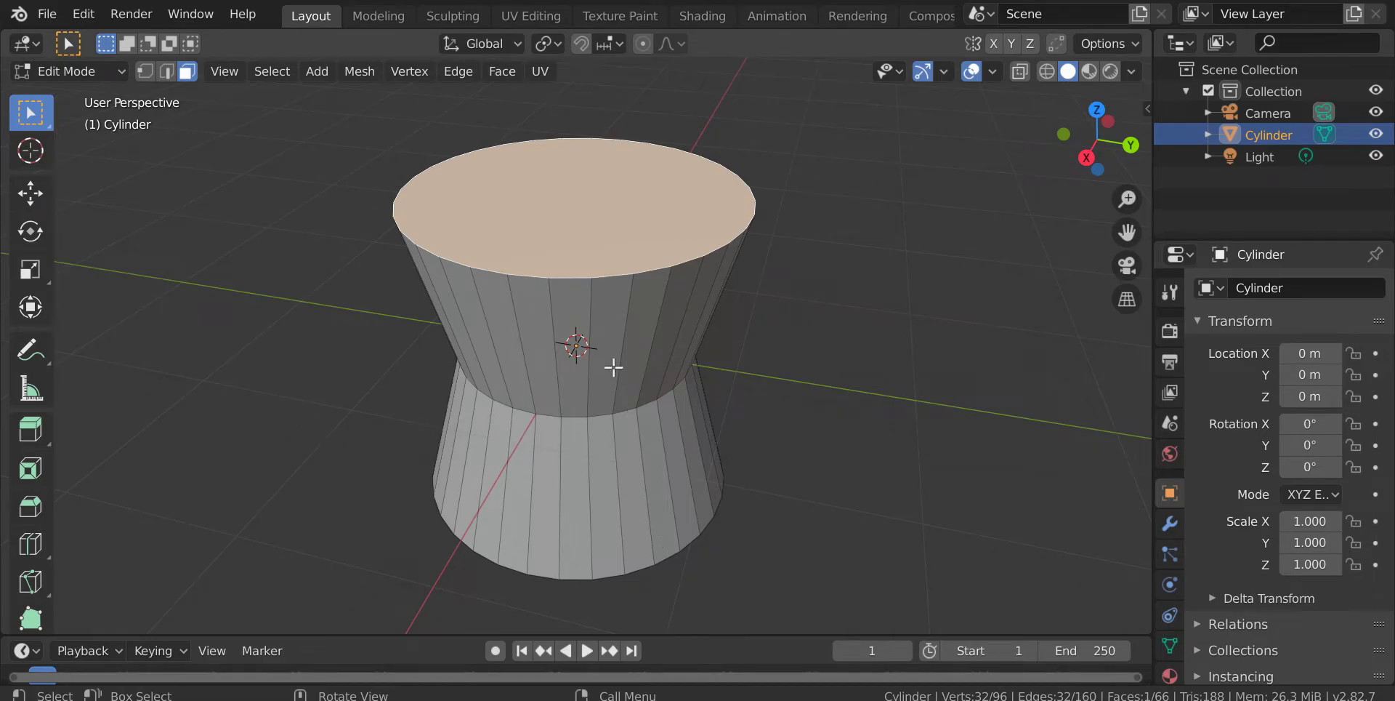
{"action": "key", "text": "x"}
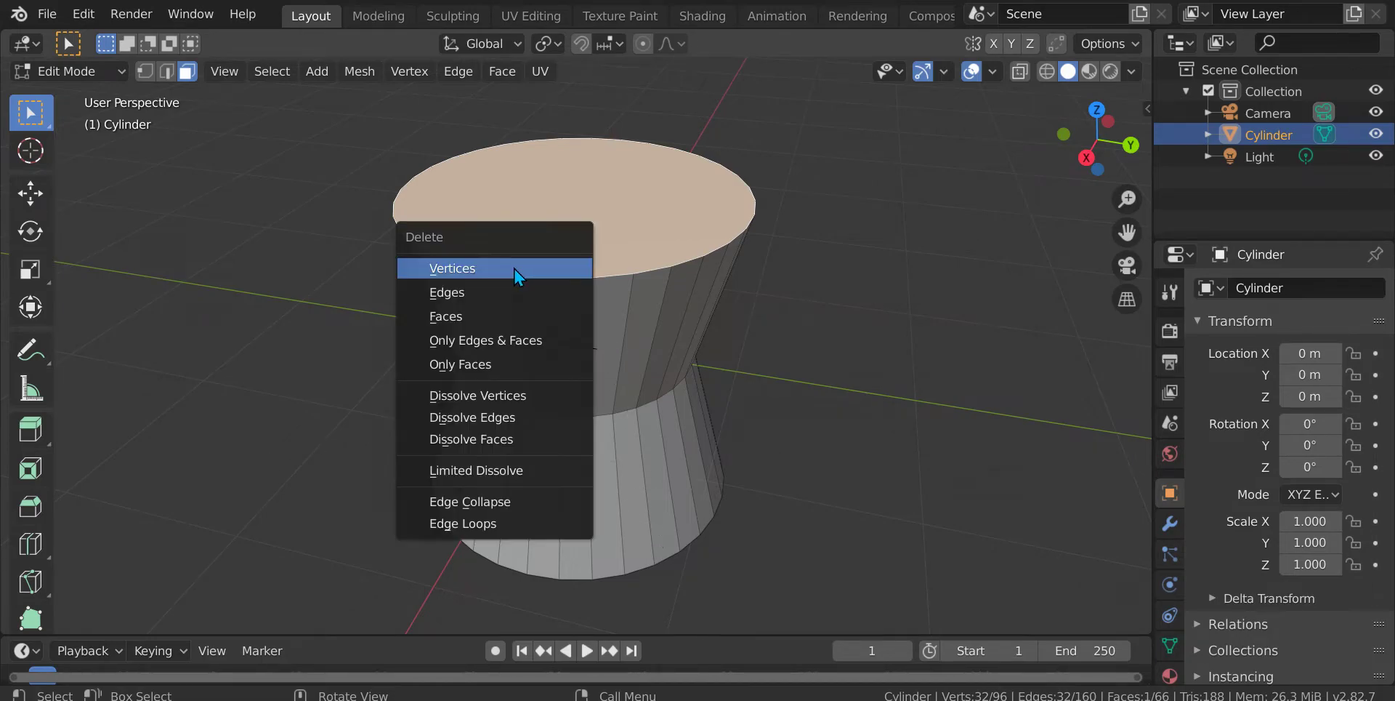
{"action": "left_click", "coordinate": [561, 318]}
- Inspect the cup's open interior and return to Object Mode
{"action": "scroll", "coordinate": [564, 324], "scroll_direction": "up", "scroll_amount": 5}
{"action": "middle_click_drag", "start_coordinate": [564, 324], "coordinate": [582, 370]}
{"action": "scroll", "coordinate": [582, 371], "scroll_direction": "down", "scroll_amount": 1}
{"action": "scroll", "coordinate": [582, 371], "scroll_direction": "up", "scroll_amount": 8}
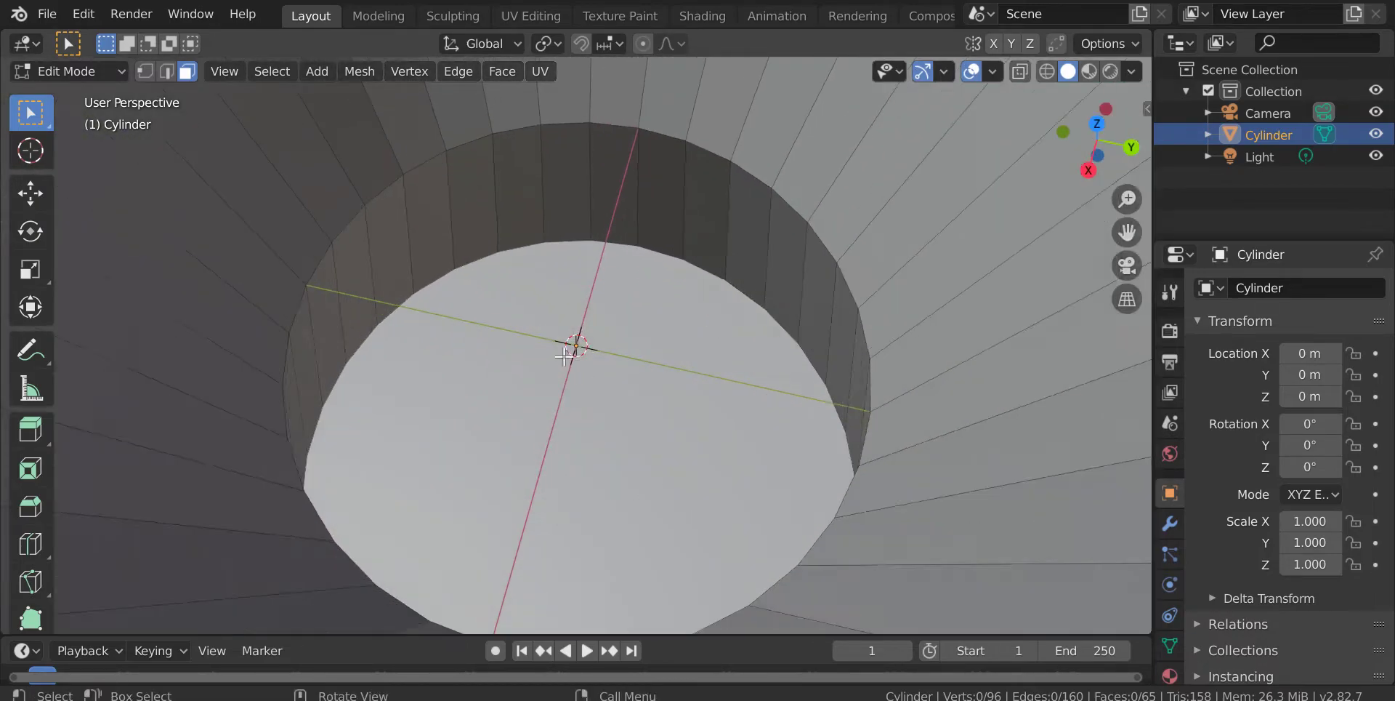
{"action": "scroll", "coordinate": [545, 279], "scroll_direction": "down", "scroll_amount": 5}
{"action": "middle_click_drag", "start_coordinate": [626, 396], "coordinate": [512, 359]}
{"action": "scroll", "coordinate": [536, 411], "scroll_direction": "up", "scroll_amount": 6}
{"action": "key", "text": "Tab"}
{"action": "scroll", "coordinate": [511, 359], "scroll_direction": "down", "scroll_amount": 2}
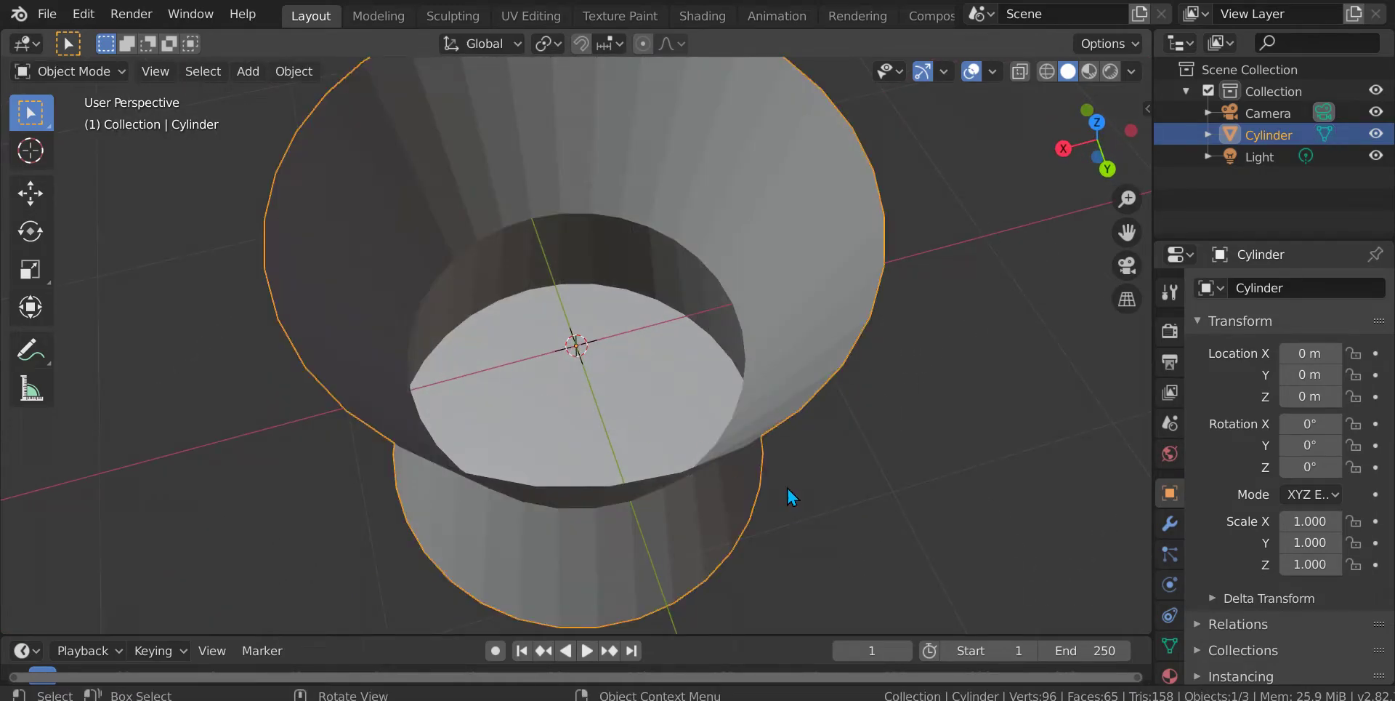
{"action": "scroll", "coordinate": [761, 473], "scroll_direction": "down", "scroll_amount": 2}
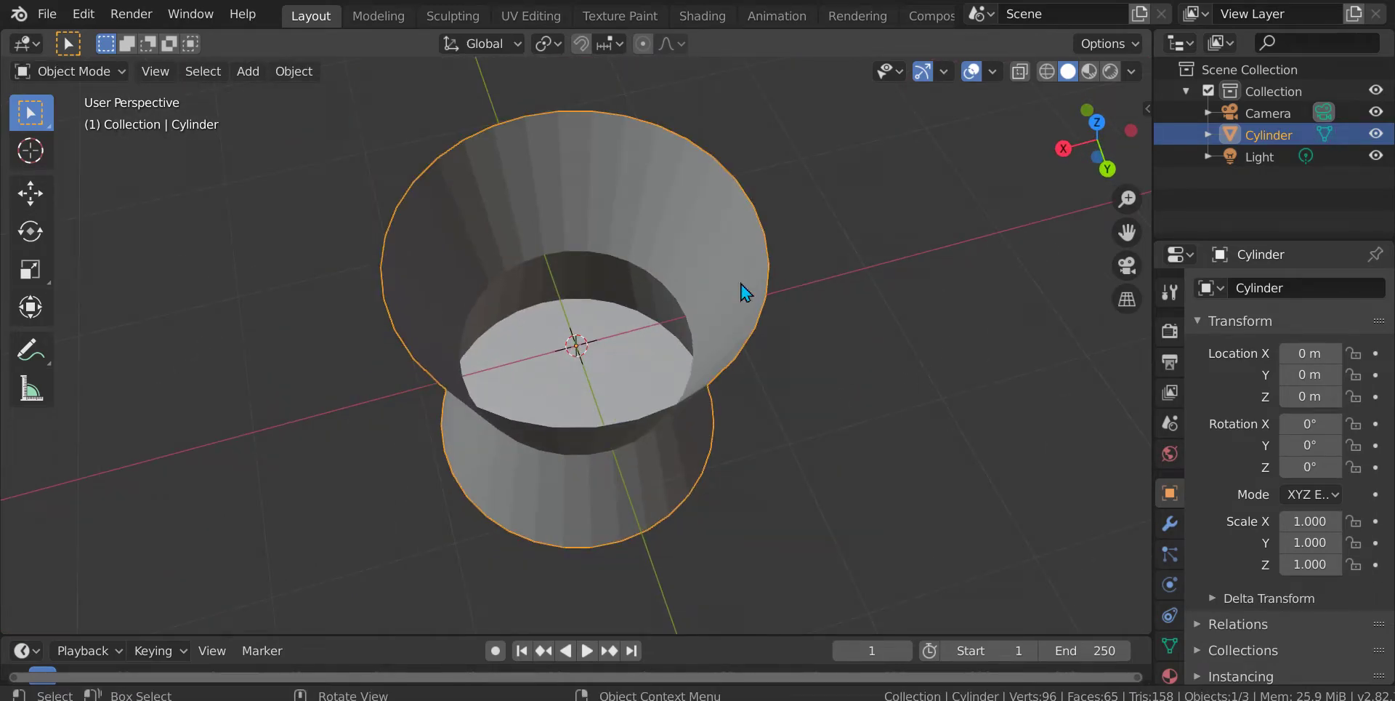
- Add a Solidify modifier to the cylinder and set its thickness to 0.08 m
{"action": "left_click", "coordinate": [1169, 523]}
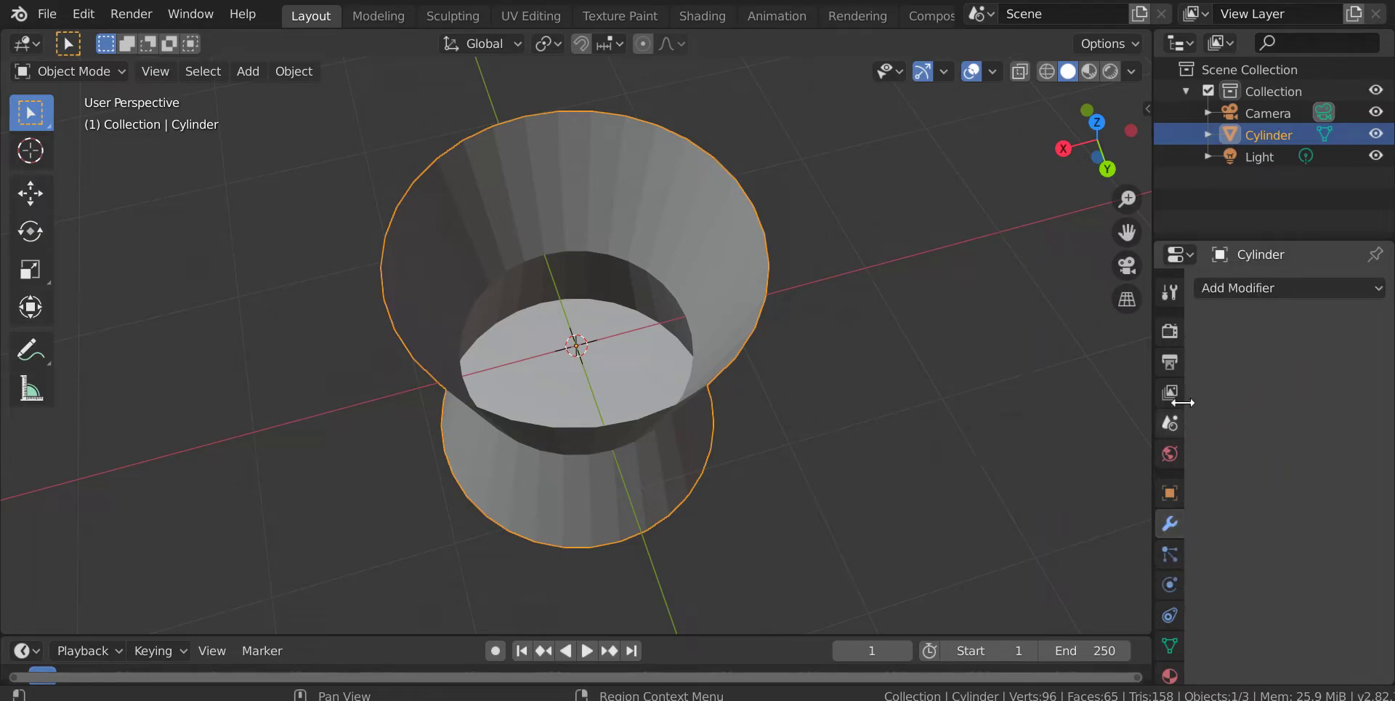
{"action": "left_click", "coordinate": [1254, 290]}
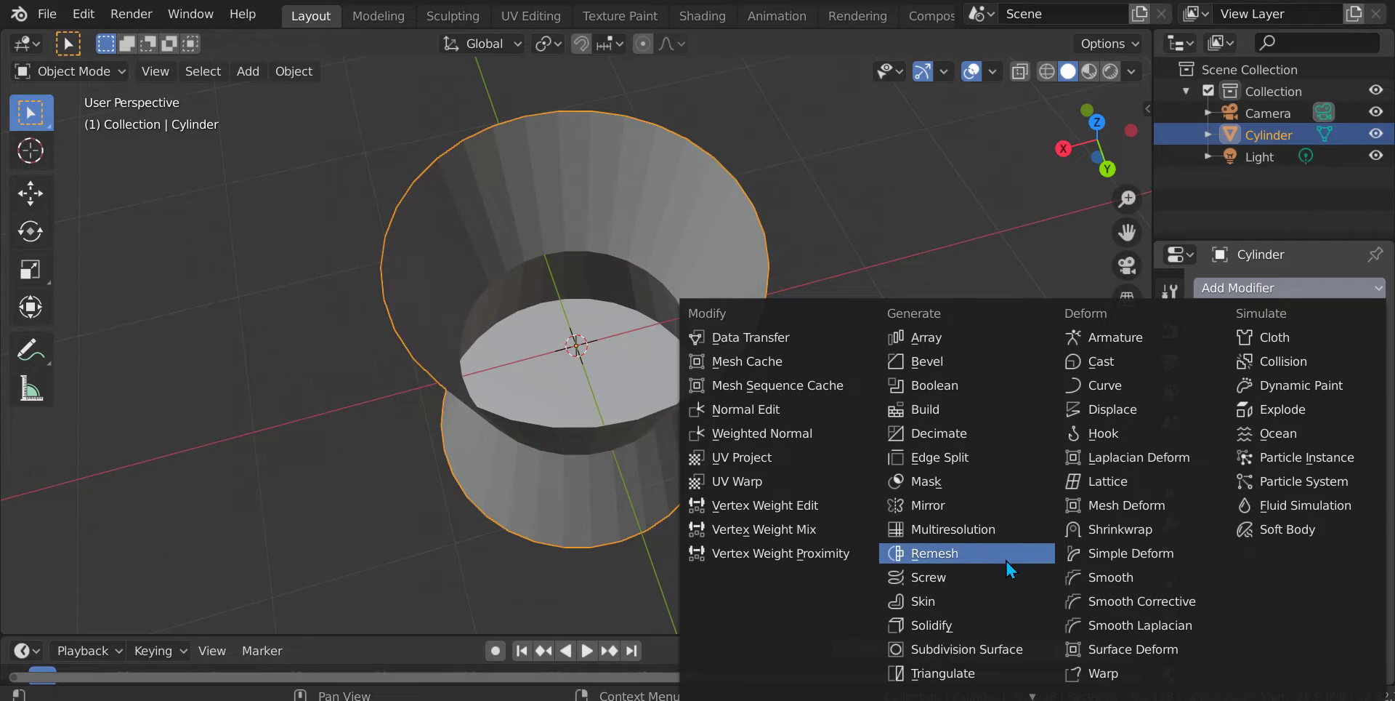
{"action": "left_click", "coordinate": [947, 625]}
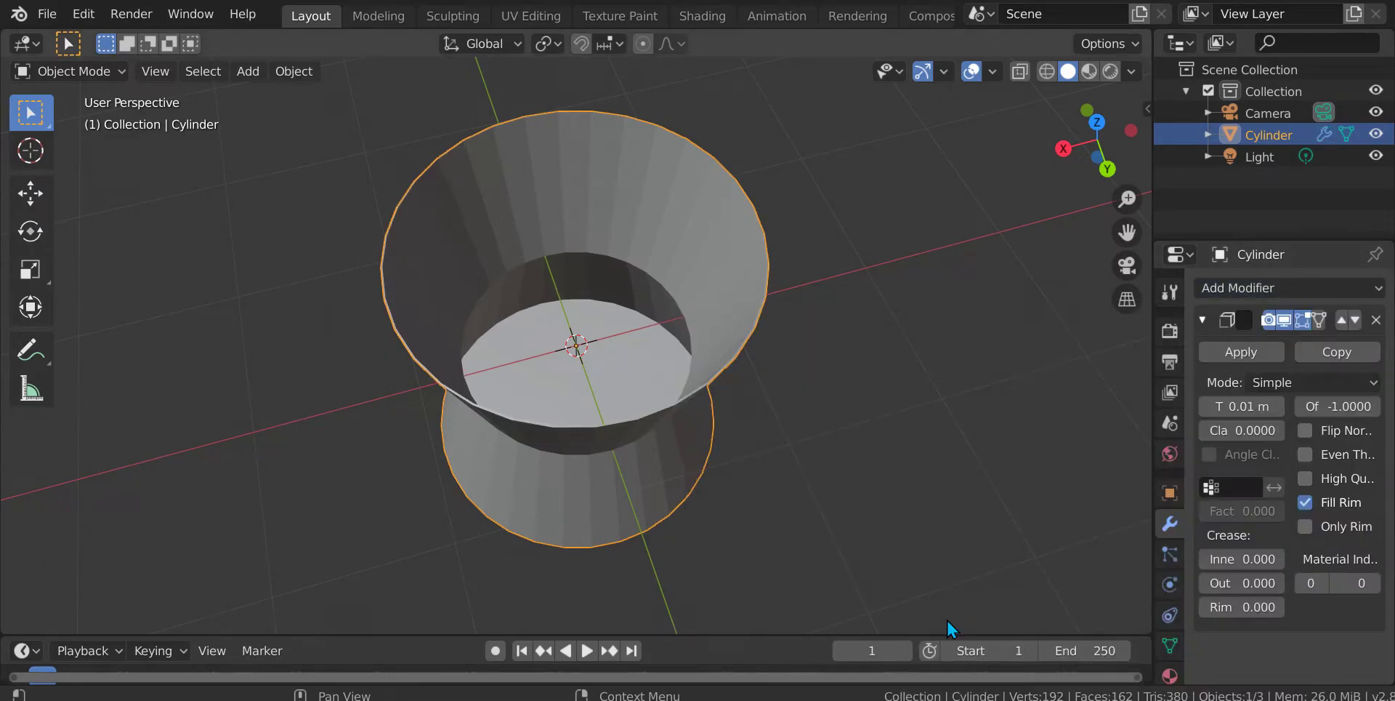
{"action": "left_click", "coordinate": [1278, 407]}
{"action": "left_click", "coordinate": [1278, 407]}
{"action": "left_click", "coordinate": [1279, 407]}
{"action": "left_click", "coordinate": [1279, 407]}
{"action": "left_click", "coordinate": [1278, 407]}
{"action": "left_click", "coordinate": [1279, 407]}
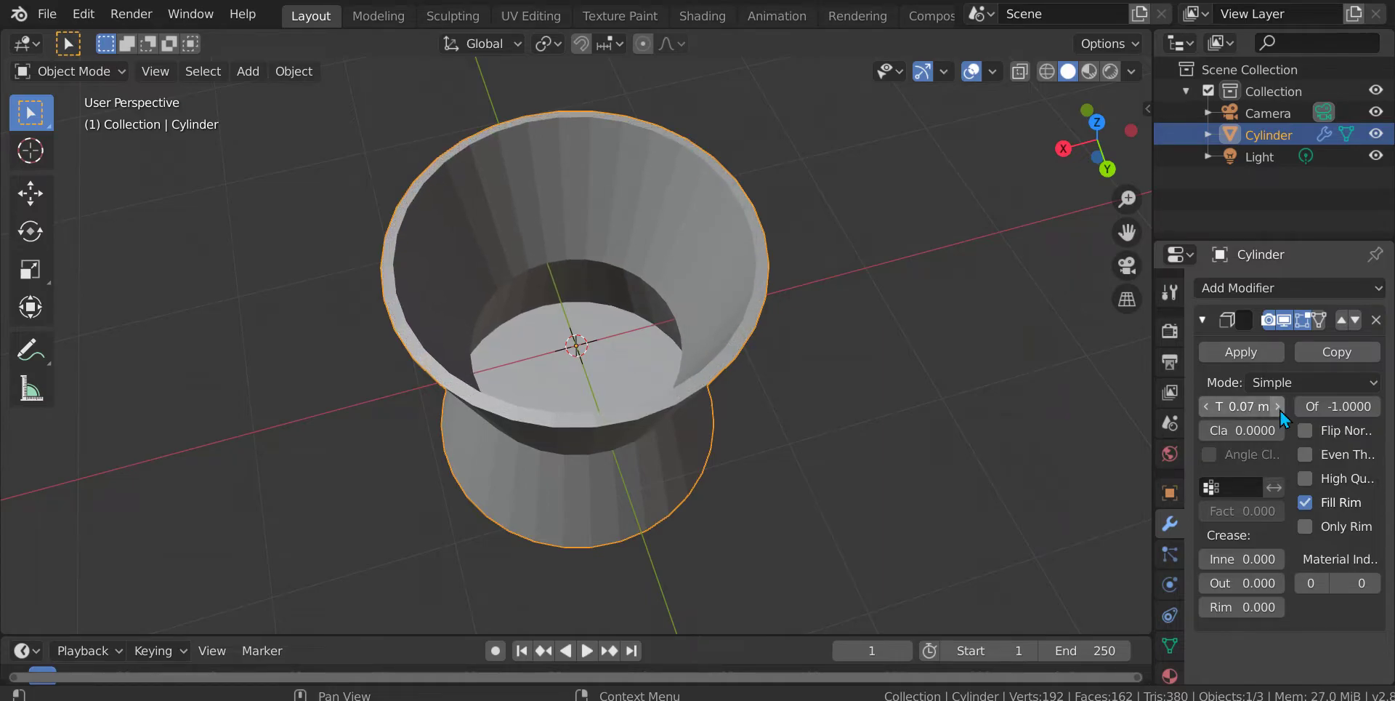
{"action": "left_click", "coordinate": [1272, 407]}
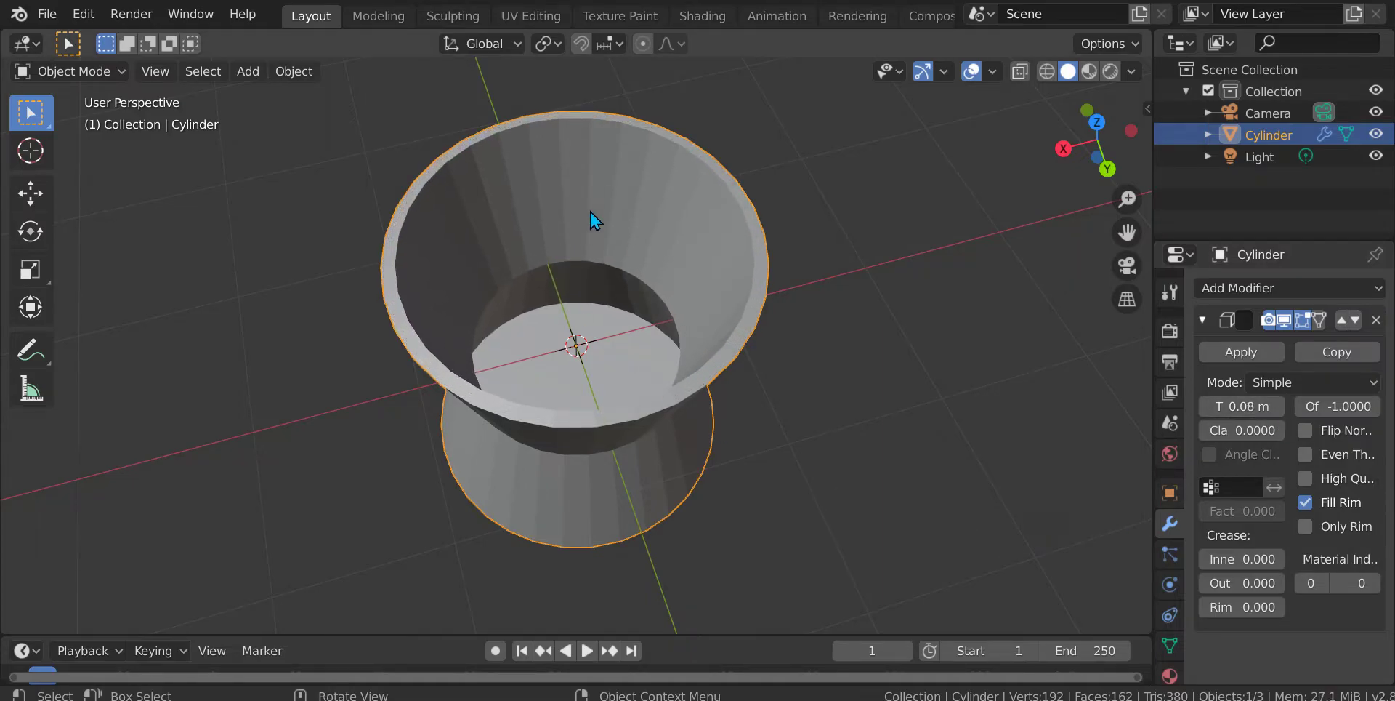
- Apply smooth shading to the cup
{"action": "scroll", "coordinate": [592, 224], "scroll_direction": "up", "scroll_amount": 3}
{"action": "right_click", "coordinate": [726, 249]}
{"action": "left_click", "coordinate": [742, 213]}
{"action": "middle_click_drag", "start_coordinate": [740, 213], "coordinate": [759, 335]}
{"action": "scroll", "coordinate": [631, 200], "scroll_direction": "down", "scroll_amount": 4}
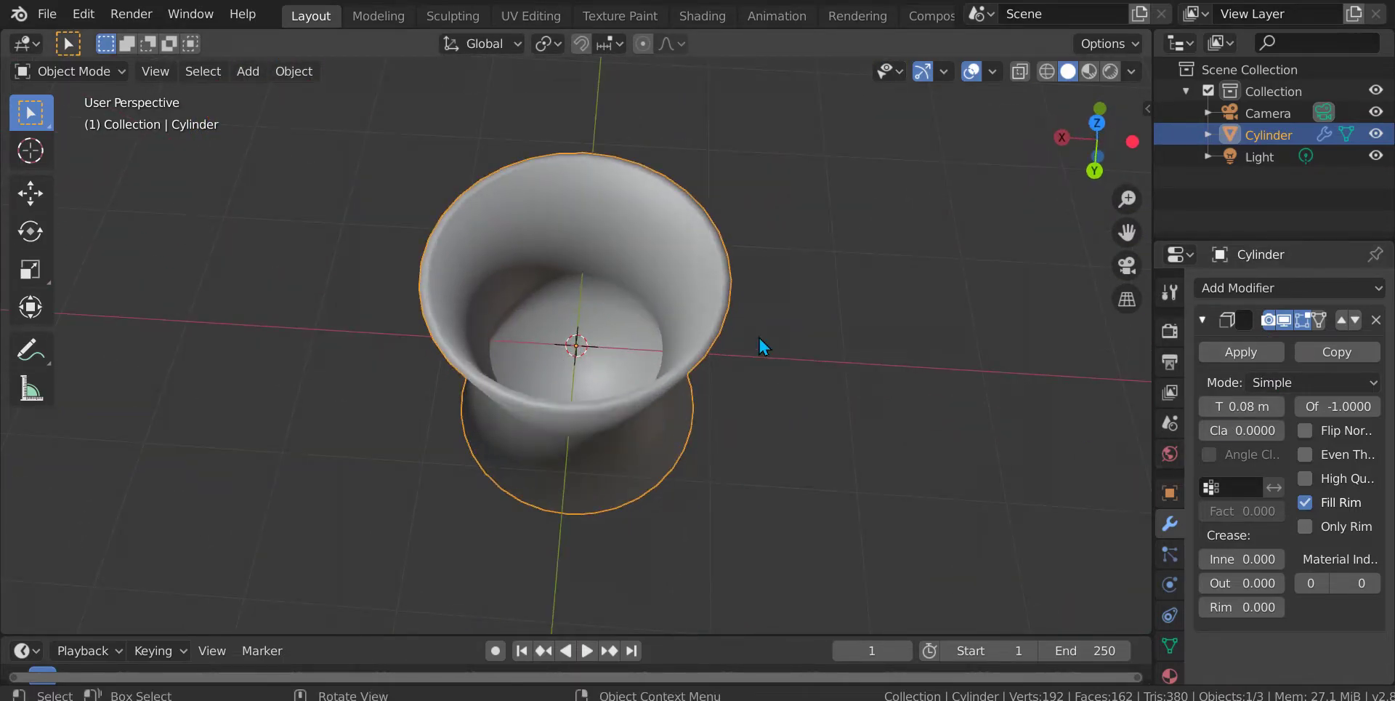
- Add a torus mesh at the cup's centre and apply smooth shading to it
{"action": "key", "text": "shift+a"}
{"action": "mouse_move", "coordinate": [702, 251]}
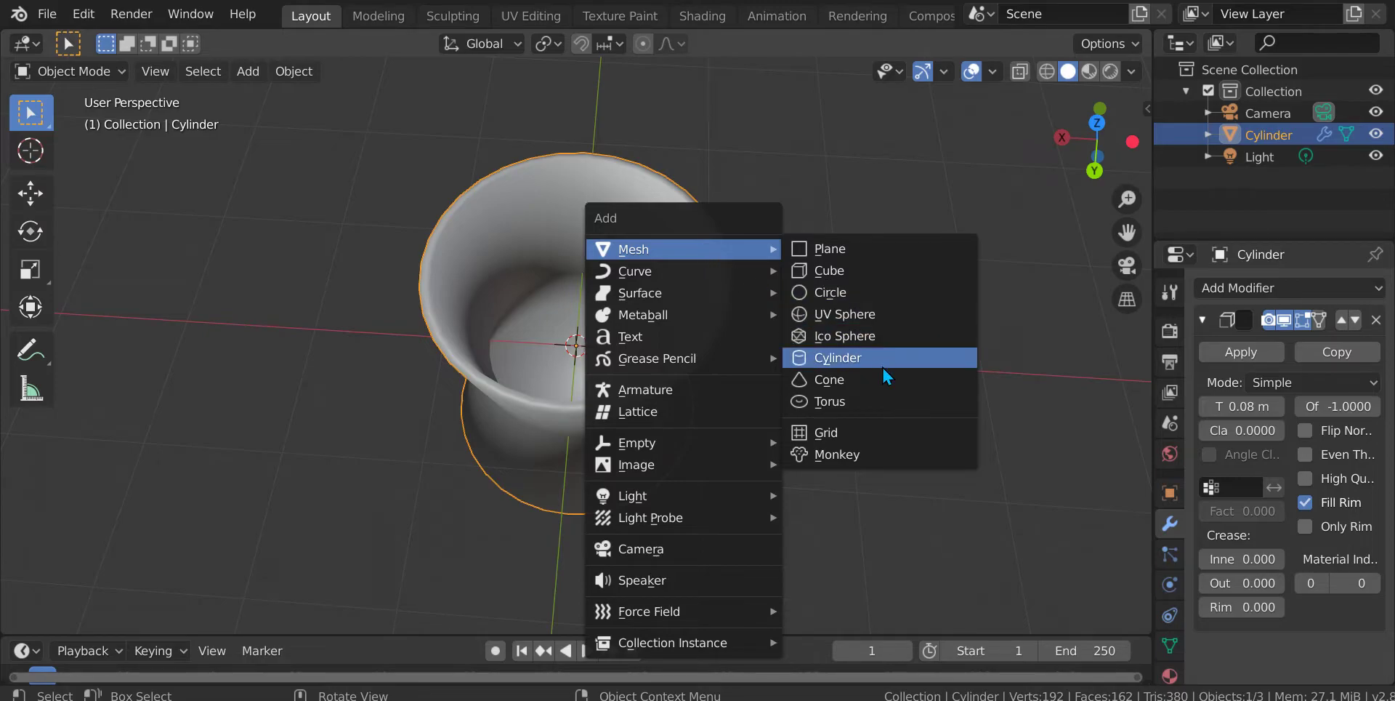
{"action": "left_click", "coordinate": [923, 405]}
{"action": "middle_click_drag", "start_coordinate": [923, 405], "coordinate": [726, 335]}
{"action": "right_click", "coordinate": [675, 308]}
{"action": "left_click", "coordinate": [663, 304]}
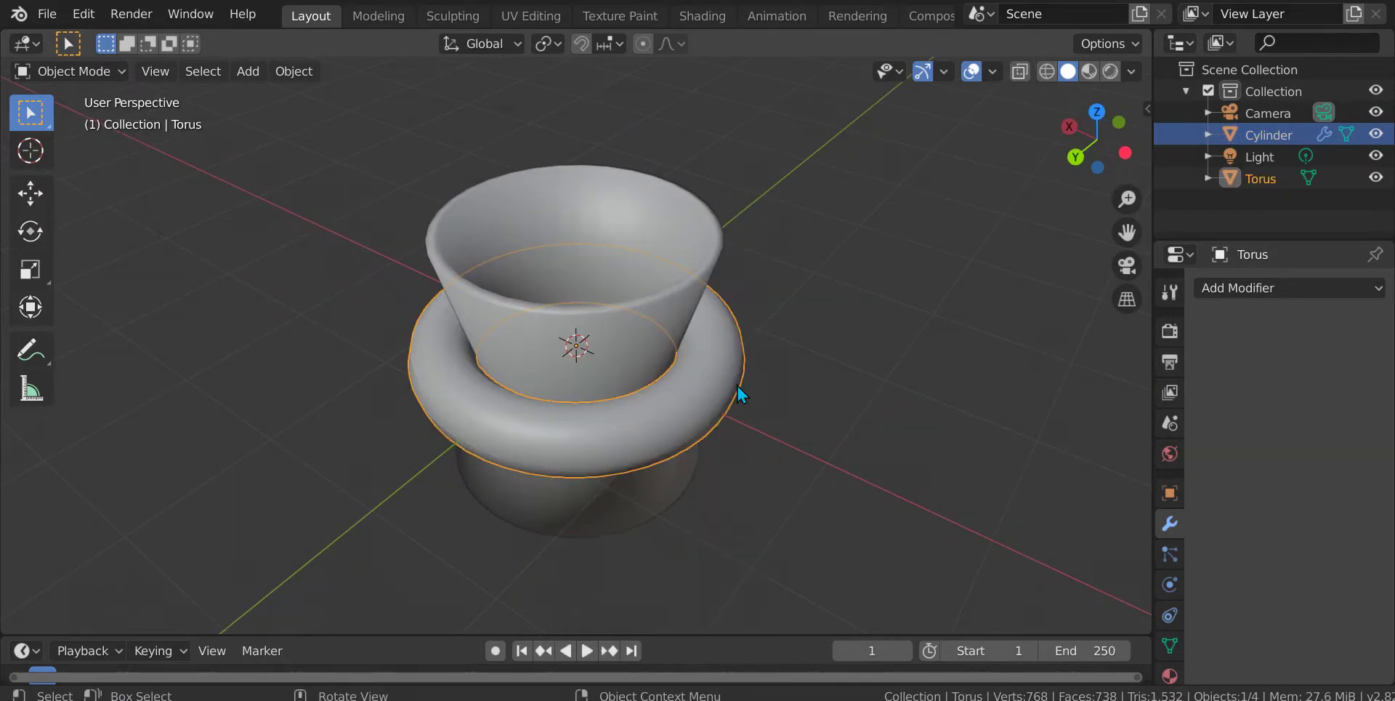
- Move the torus up along the Z axis so it sits around the cup's upper rim
{"action": "left_click", "coordinate": [30, 195]}
{"action": "left_click_drag", "start_coordinate": [575, 275], "coordinate": [608, 148]}
{"action": "scroll", "coordinate": [587, 219], "scroll_direction": "up", "scroll_amount": 2}
{"action": "middle_click_drag", "start_coordinate": [587, 218], "coordinate": [581, 144]}
{"action": "mouse_move", "coordinate": [573, 135]}
{"action": "left_mouse_down"}
{"action": "mouse_move", "coordinate": [586, 155]}
{"action": "mouse_move", "coordinate": [584, 141]}
{"action": "left_mouse_up"}
{"action": "middle_click_drag", "start_coordinate": [623, 168], "coordinate": [596, 130]}
{"action": "left_click_drag", "start_coordinate": [574, 109], "coordinate": [772, 439]}
{"action": "middle_click_drag", "start_coordinate": [771, 436], "coordinate": [519, 179]}
{"action": "scroll", "coordinate": [519, 179], "scroll_direction": "down", "scroll_amount": 4}
{"action": "left_click_drag", "start_coordinate": [573, 174], "coordinate": [575, 185]}
{"action": "scroll", "coordinate": [575, 185], "scroll_direction": "up", "scroll_amount": 1}
{"action": "middle_click_drag", "start_coordinate": [575, 185], "coordinate": [544, 193]}
{"action": "scroll", "coordinate": [552, 210], "scroll_direction": "down", "scroll_amount": 1}
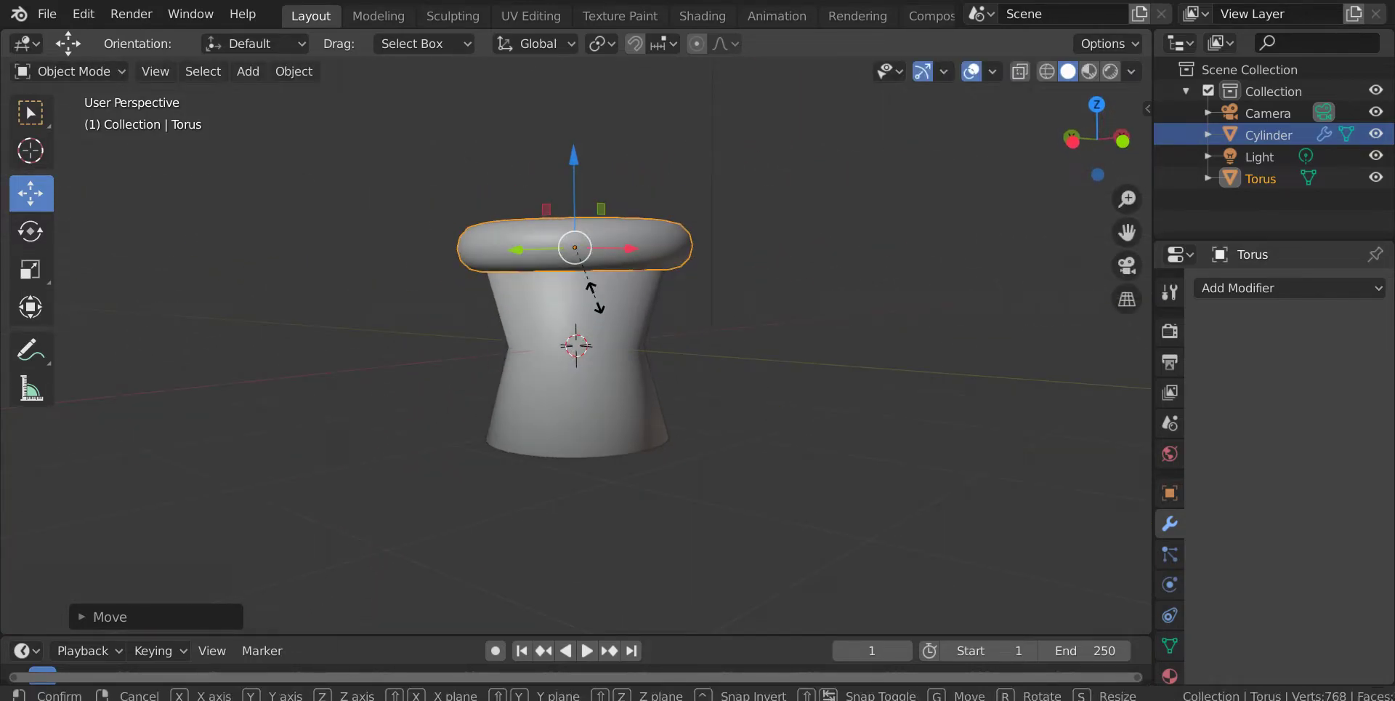
- Flatten the torus along the Z axis and adjust its height on the rim
{"action": "key", "text": "s"}
{"action": "key", "text": "z"}
{"action": "left_click", "coordinate": [600, 295]}
{"action": "left_click_drag", "start_coordinate": [574, 182], "coordinate": [582, 193]}
{"action": "key", "text": "s"}
{"action": "key", "text": "z"}
{"action": "left_click", "coordinate": [600, 327]}
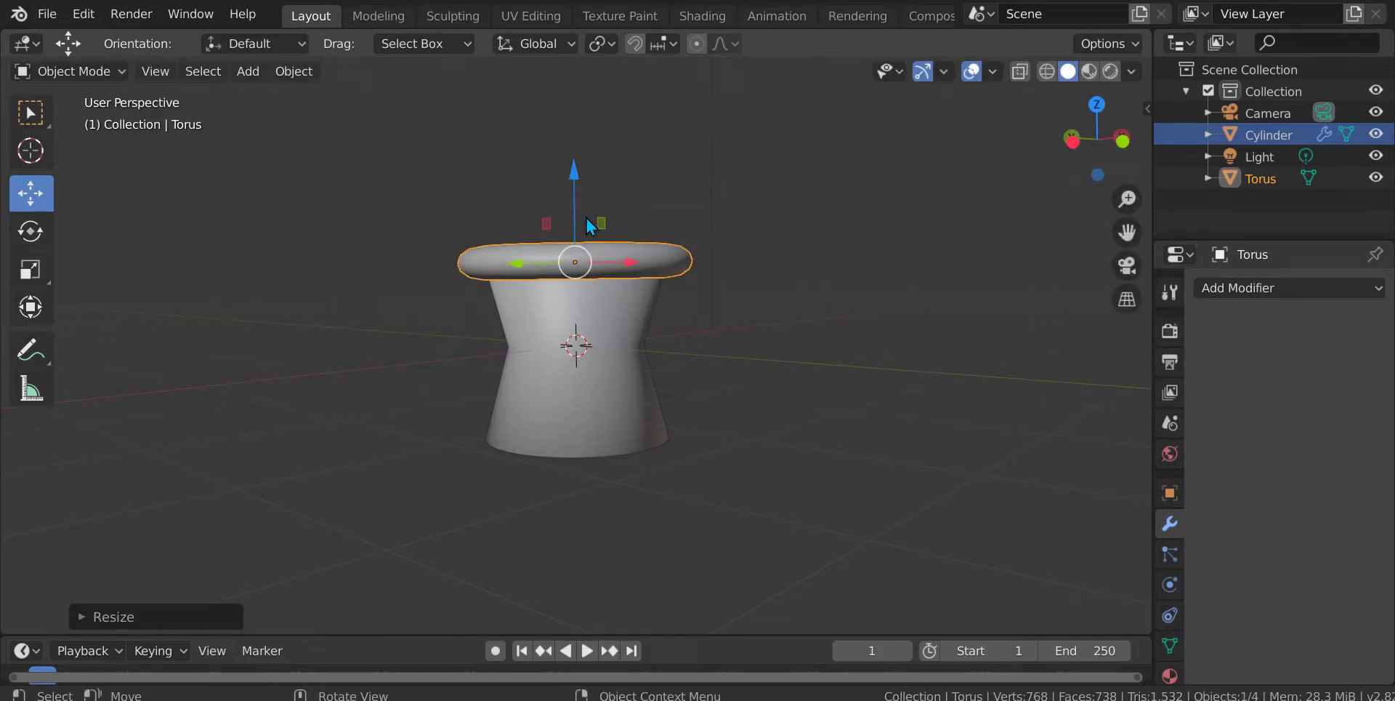
{"action": "left_click_drag", "start_coordinate": [583, 212], "coordinate": [577, 213]}
- Fine-tune the torus's thickness along the Z axis and check its fit around the rim
{"action": "middle_click_drag", "start_coordinate": [577, 213], "coordinate": [634, 474]}
{"action": "key", "text": "s"}
{"action": "key", "text": "z"}
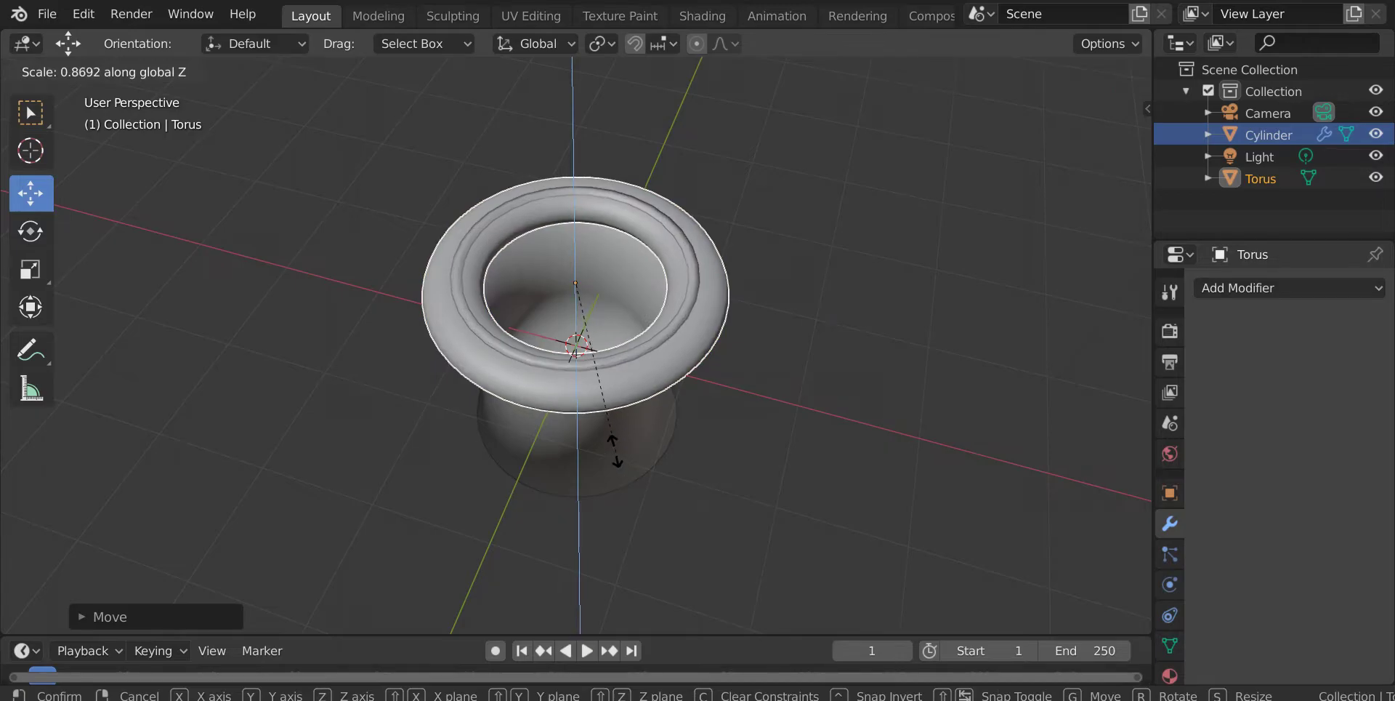
{"action": "left_click", "coordinate": [747, 394]}
{"action": "middle_click_drag", "start_coordinate": [744, 391], "coordinate": [60, 354]}
{"action": "middle_click_drag", "start_coordinate": [400, 351], "coordinate": [905, 170]}
{"action": "scroll", "coordinate": [524, 234], "scroll_direction": "up", "scroll_amount": 4}
{"action": "middle_click_drag", "start_coordinate": [530, 224], "coordinate": [663, 390]}
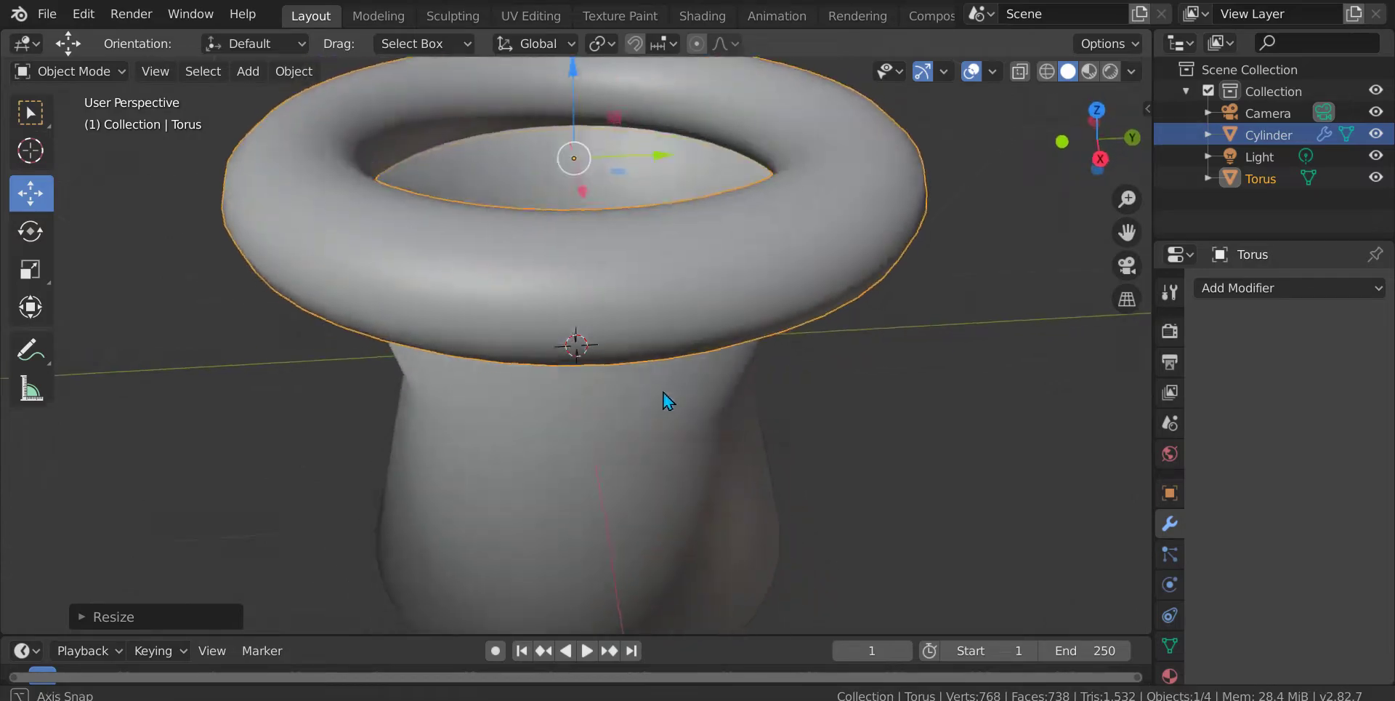
- Add a cylinder mesh and scale it up uniformly to about the torus's outer diameter
{"action": "scroll", "coordinate": [666, 397], "scroll_direction": "down", "scroll_amount": 5}
{"action": "middle_click_drag", "start_coordinate": [570, 399], "coordinate": [550, 271]}
{"action": "key", "text": "shift+a"}
{"action": "mouse_move", "coordinate": [550, 272]}
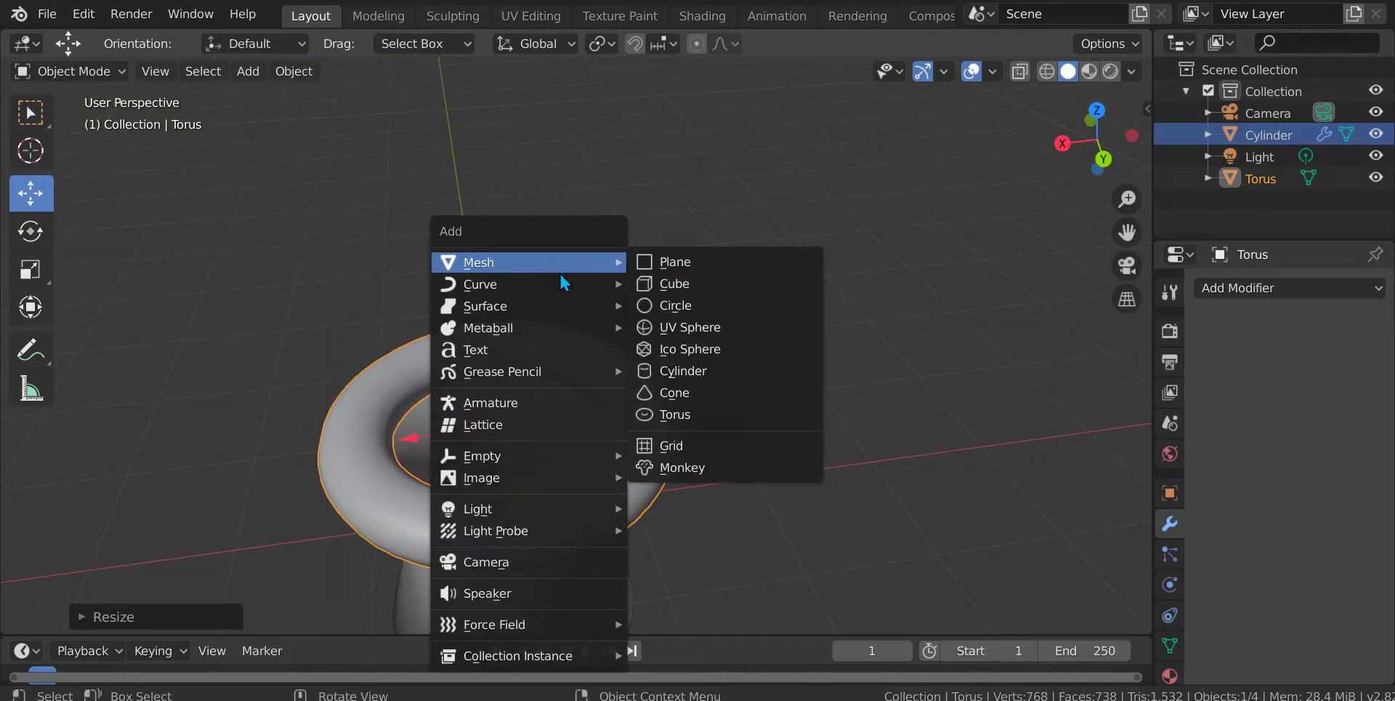
{"action": "left_click", "coordinate": [719, 372]}
{"action": "scroll", "coordinate": [556, 383], "scroll_direction": "down", "scroll_amount": 4}
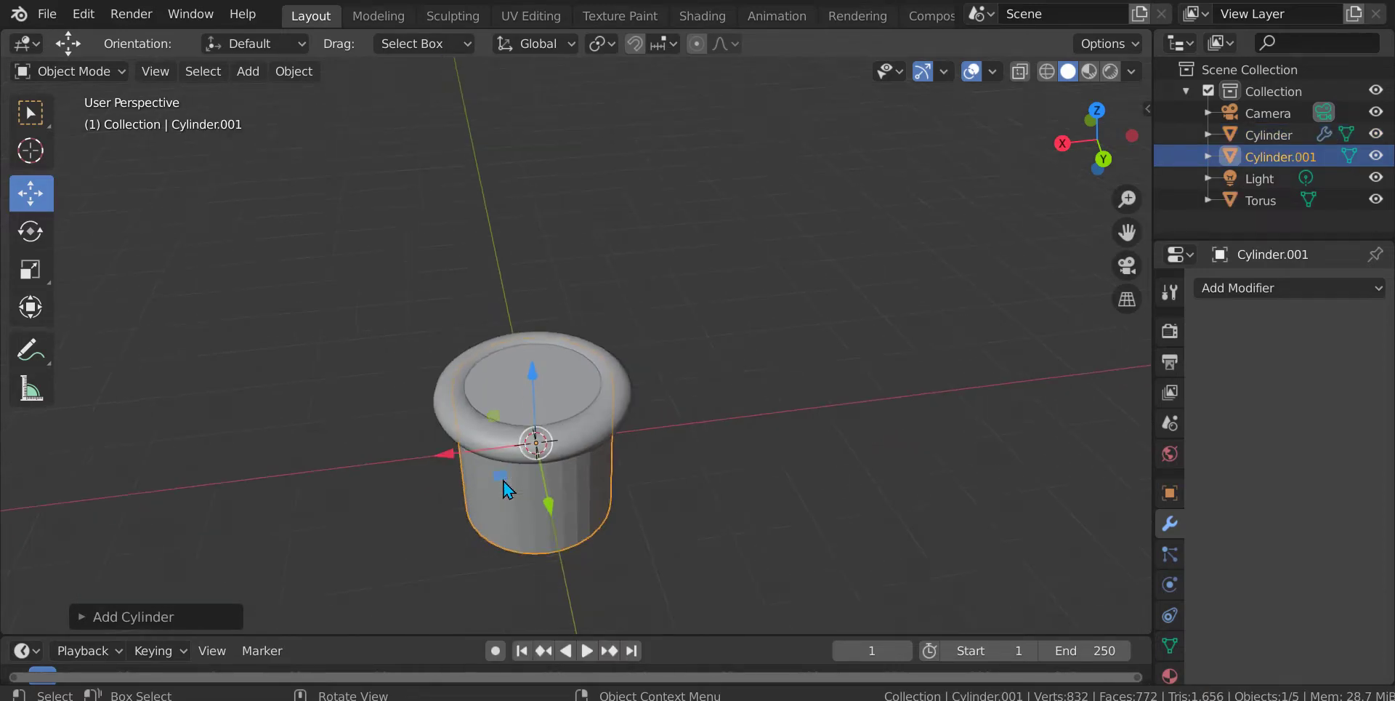
{"action": "scroll", "coordinate": [587, 387], "scroll_direction": "up", "scroll_amount": 2}
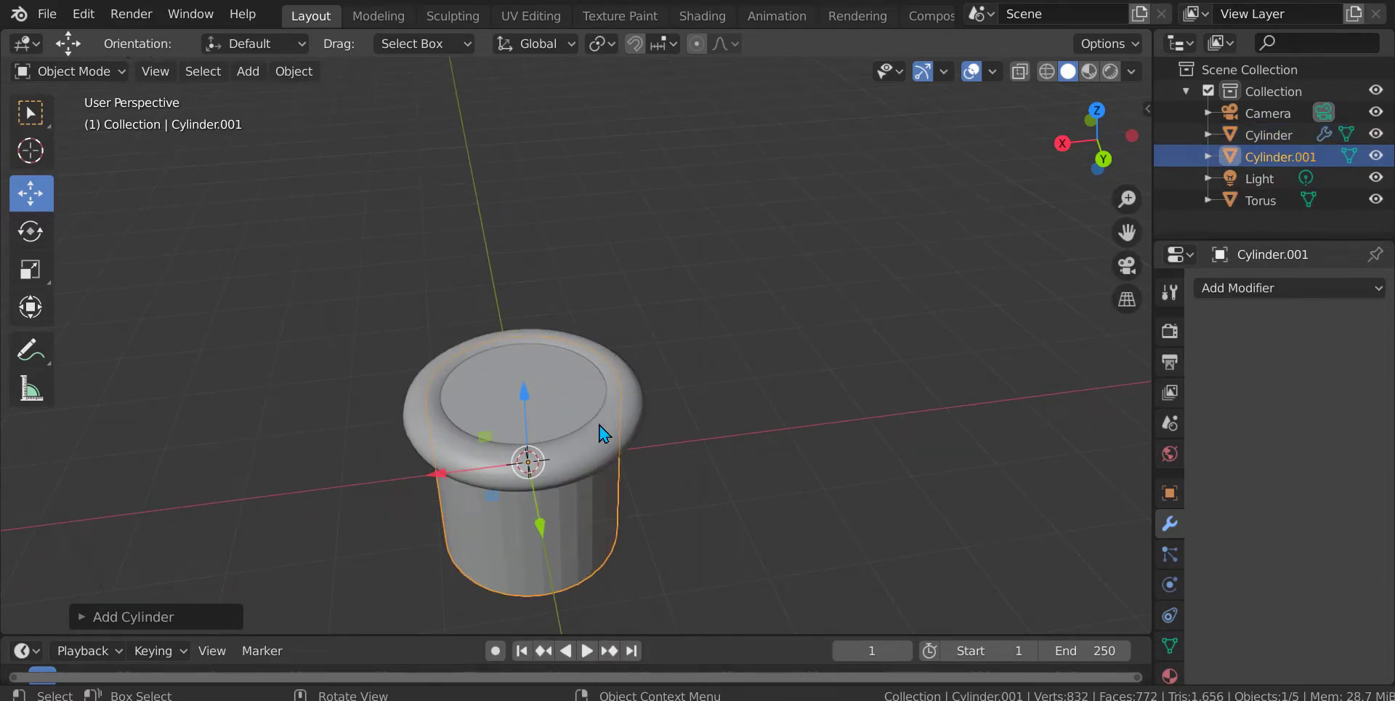
{"action": "key", "text": "s"}
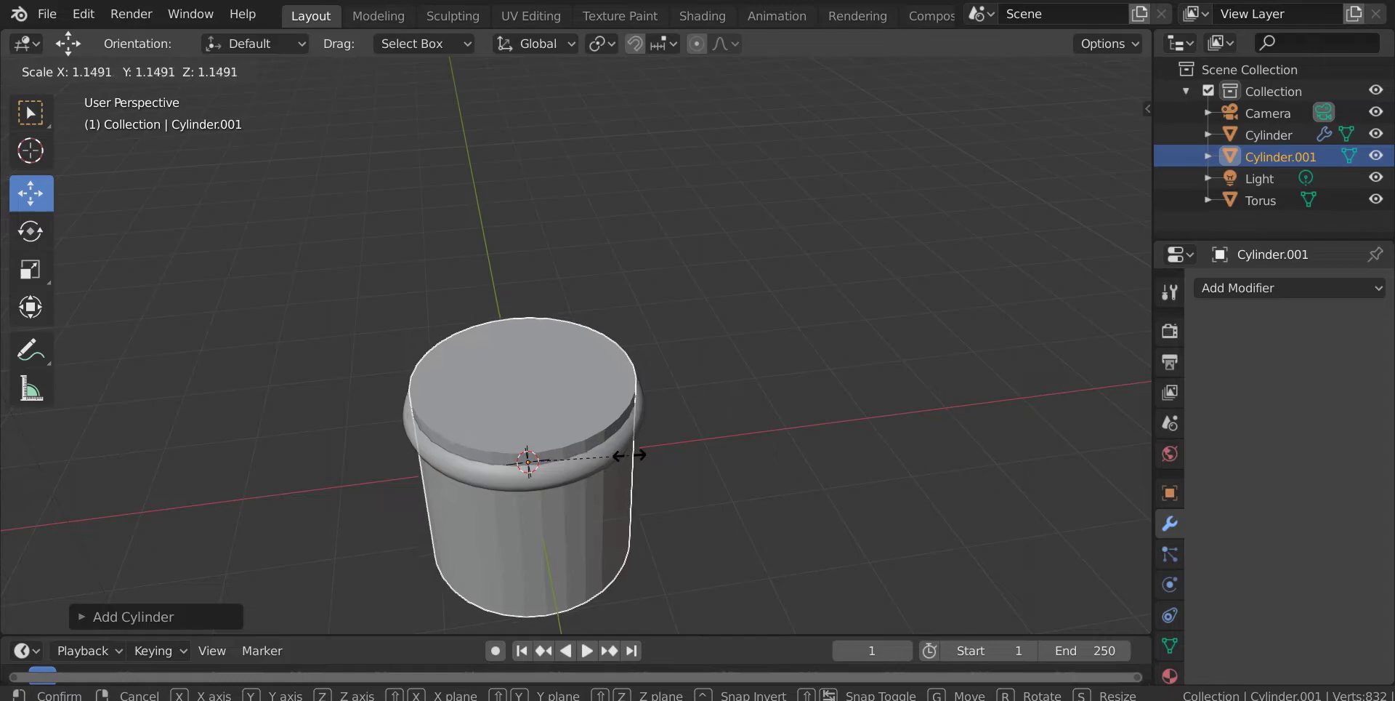
{"action": "left_click", "coordinate": [633, 456]}
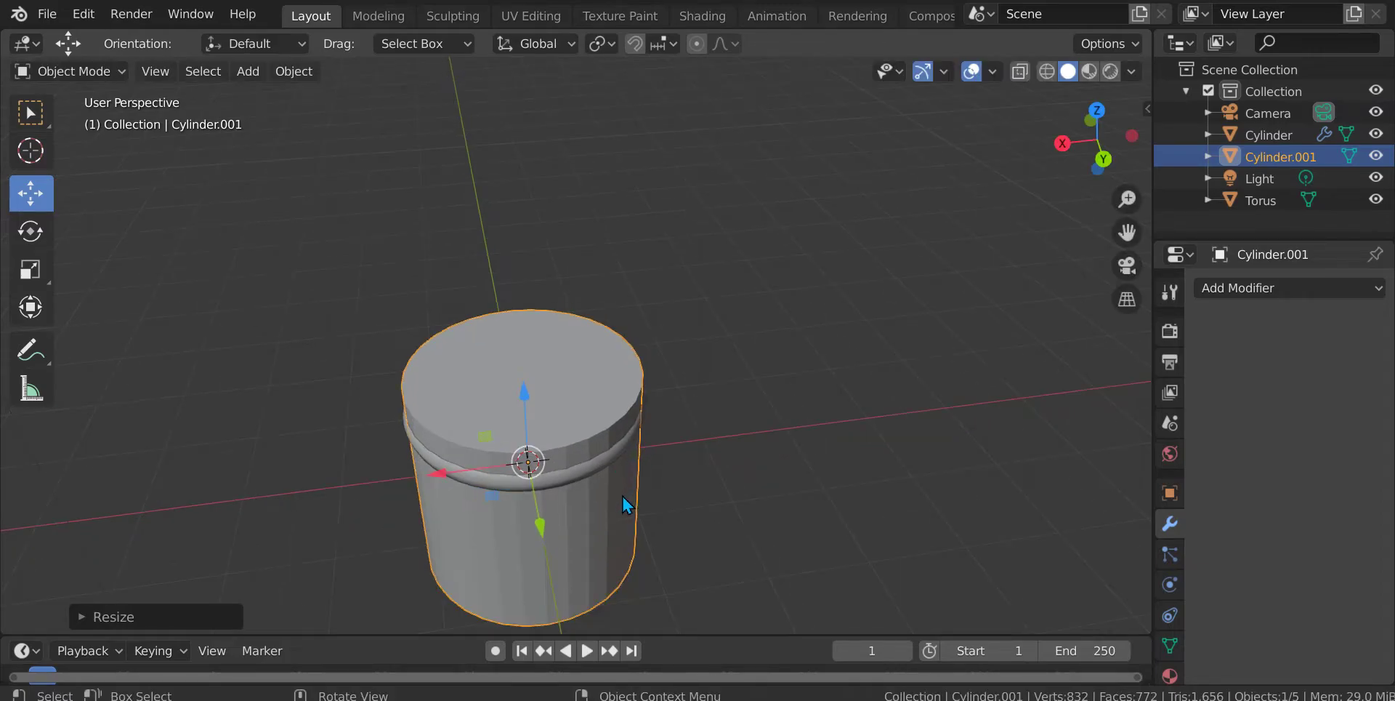
- Flatten the new cylinder along the Z axis into a thin disc
{"action": "scroll", "coordinate": [553, 537], "scroll_direction": "down", "scroll_amount": 3}
{"action": "key", "text": "s"}
{"action": "key", "text": "z"}
{"action": "left_click", "coordinate": [515, 460]}
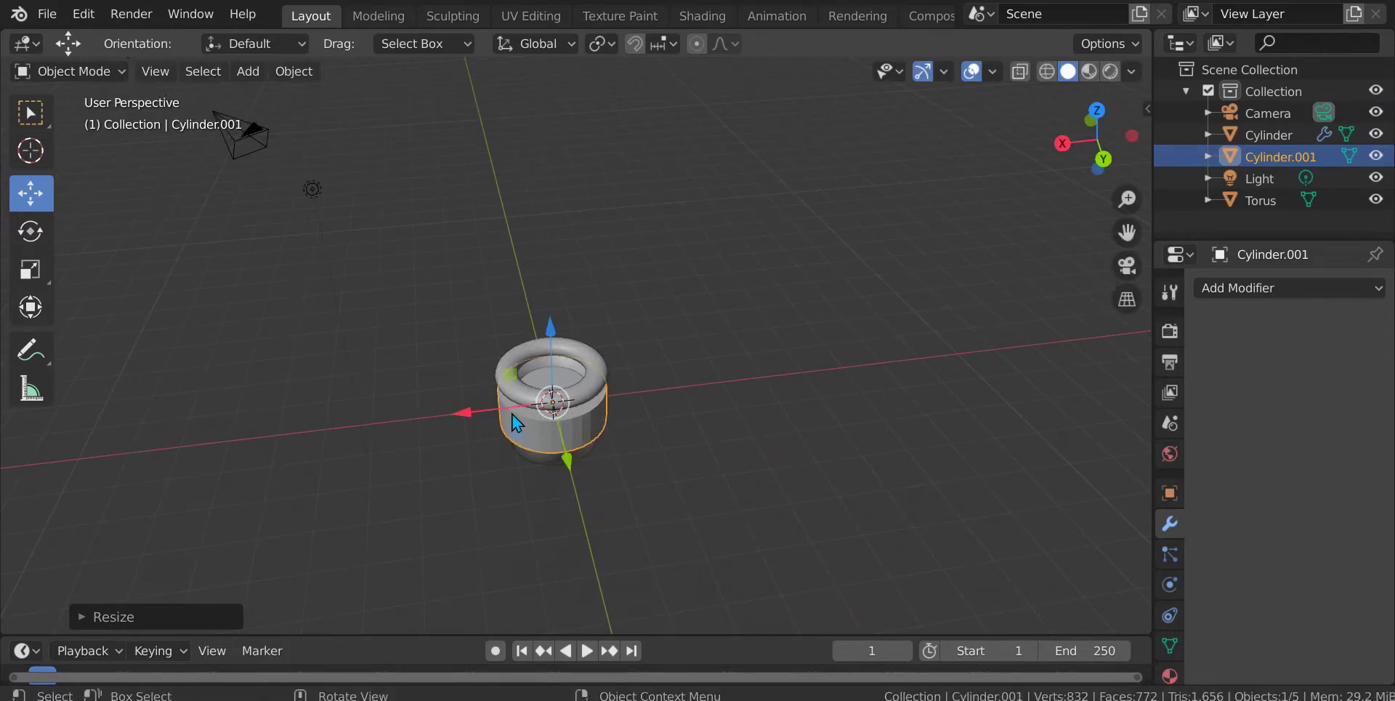
{"action": "key", "text": "s"}
{"action": "key", "text": "z"}
{"action": "left_click", "coordinate": [569, 427]}
{"action": "scroll", "coordinate": [569, 427], "scroll_direction": "up", "scroll_amount": 2}
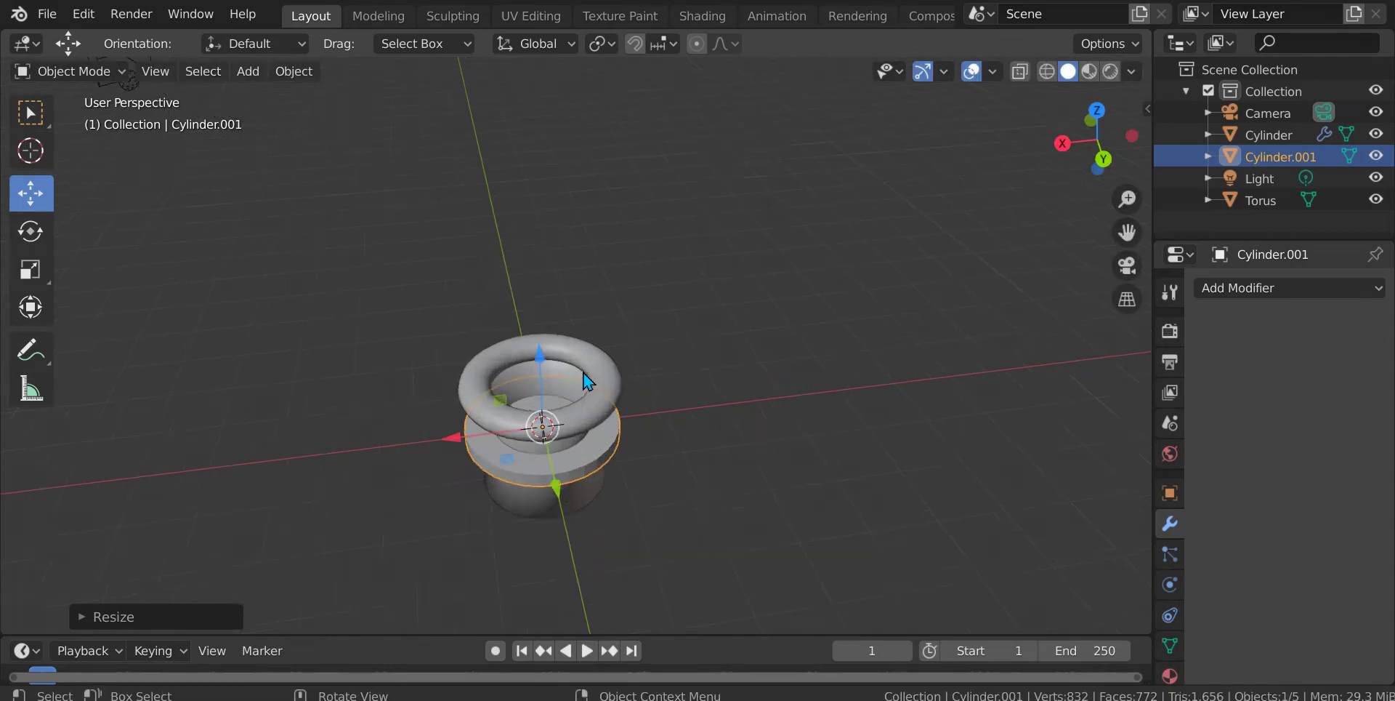
- Raise the disc onto the top of the torus and apply smooth shading to it
{"action": "left_click_drag", "start_coordinate": [538, 378], "coordinate": [573, 307]}
{"action": "middle_click_drag", "start_coordinate": [573, 307], "coordinate": [489, 285]}
{"action": "left_click_drag", "start_coordinate": [488, 285], "coordinate": [487, 282]}
{"action": "right_click", "coordinate": [532, 289]}
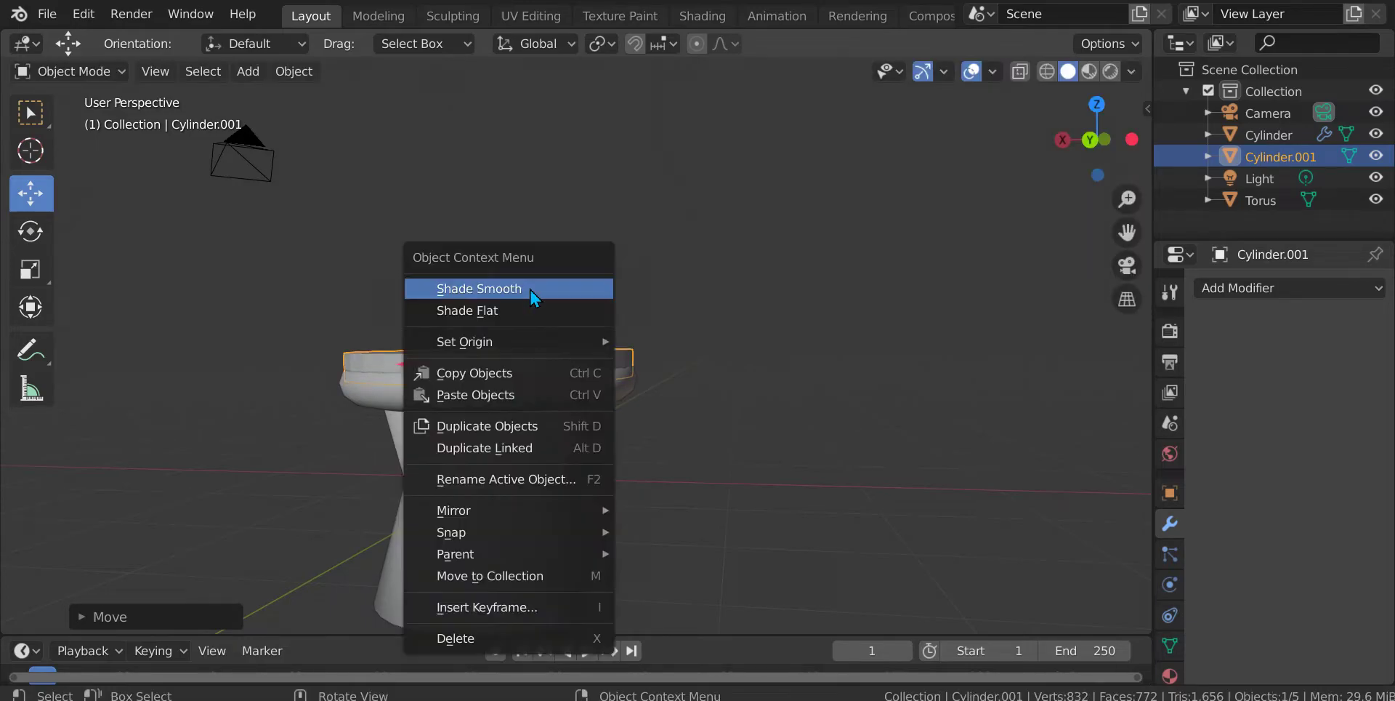
{"action": "left_click", "coordinate": [532, 288]}
{"action": "scroll", "coordinate": [533, 291], "scroll_direction": "up", "scroll_amount": 2}
{"action": "middle_click_drag", "start_coordinate": [533, 290], "coordinate": [670, 396]}
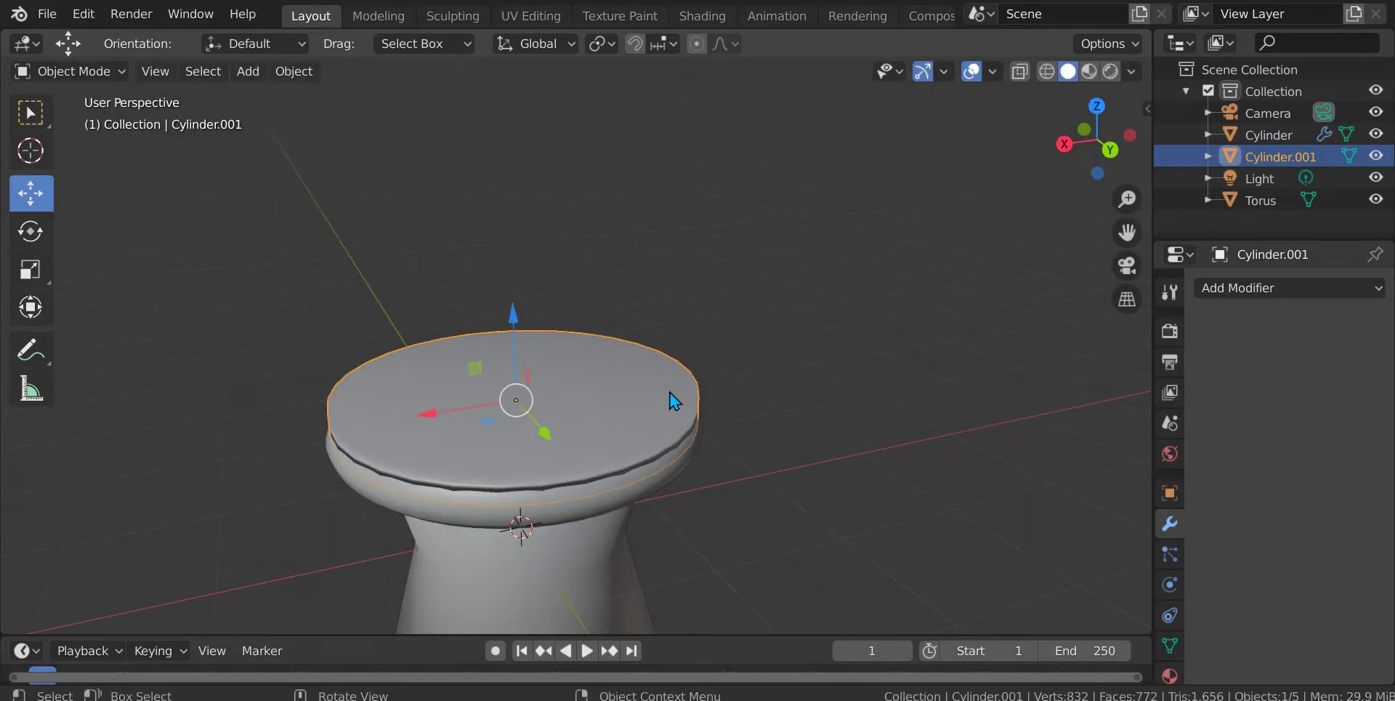
- Try rotating the disc 90° about the global X axis and undo the rotation
{"action": "key", "text": "r"}
{"action": "type", "text": "x"}
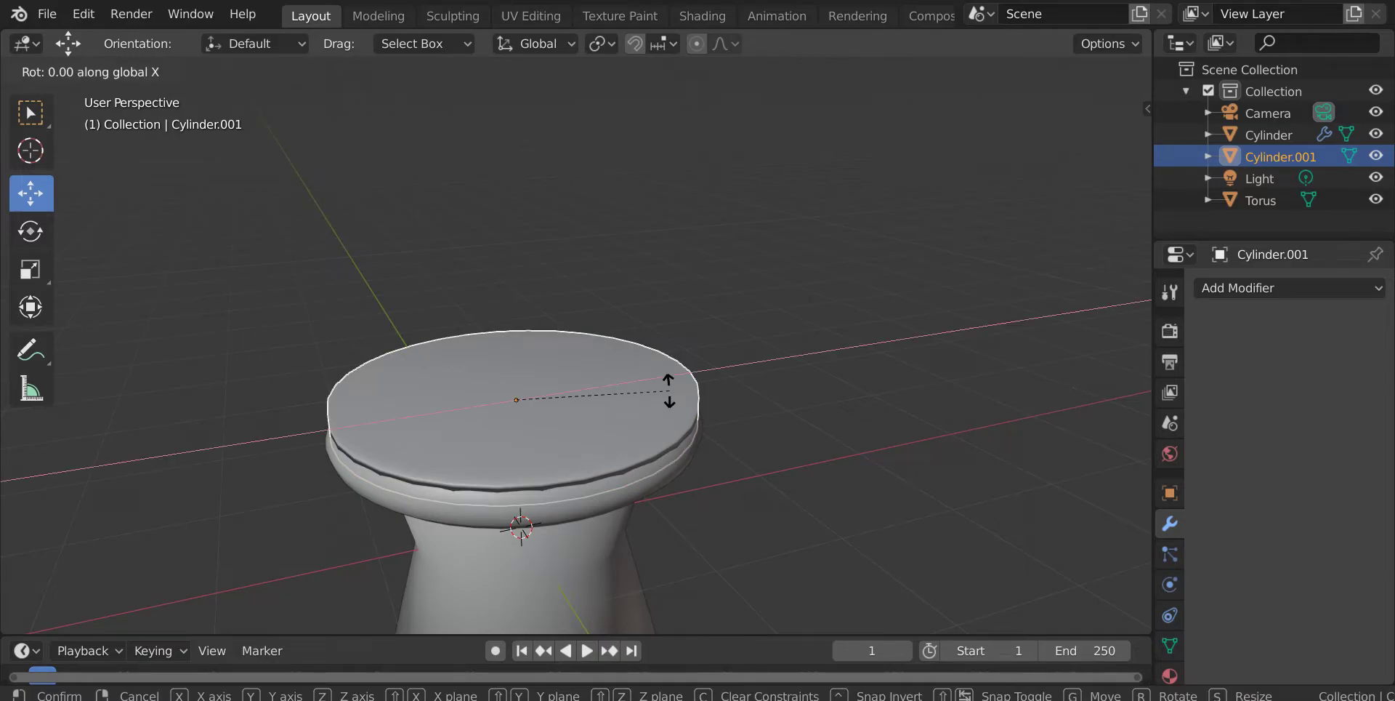
{"action": "type", "text": "90"}
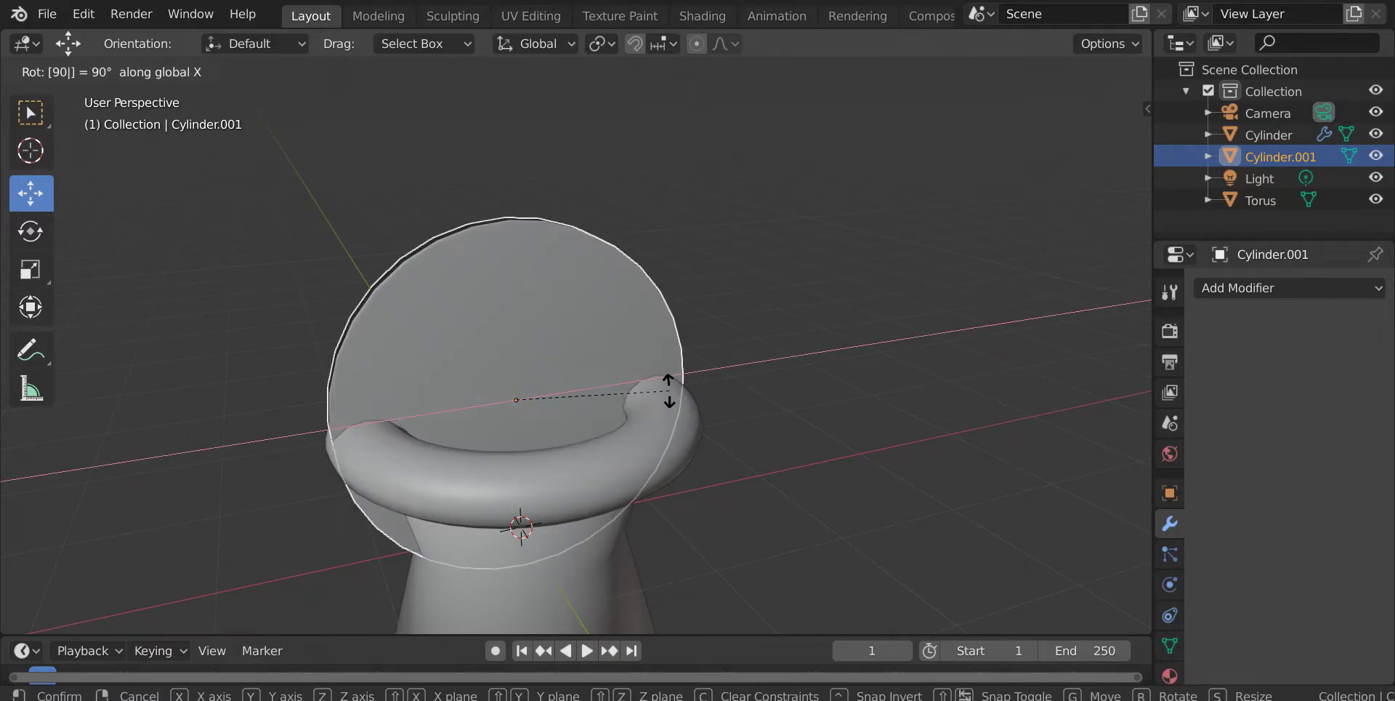
{"action": "key", "text": "Return"}
{"action": "key", "text": "ctrl+z"}
- Rotate the disc 90° about the global Y axis and move it along X to the torus's rear side
{"action": "type", "text": "r"}
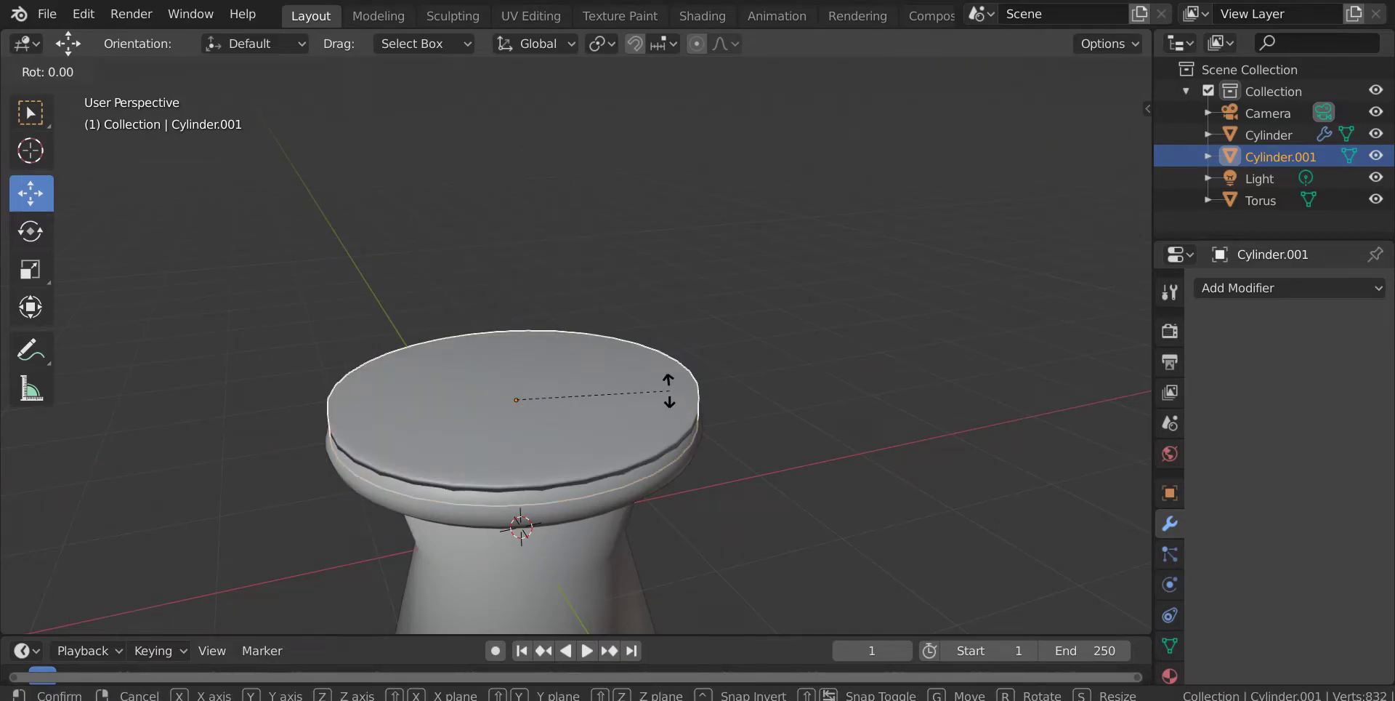
{"action": "type", "text": "y90"}
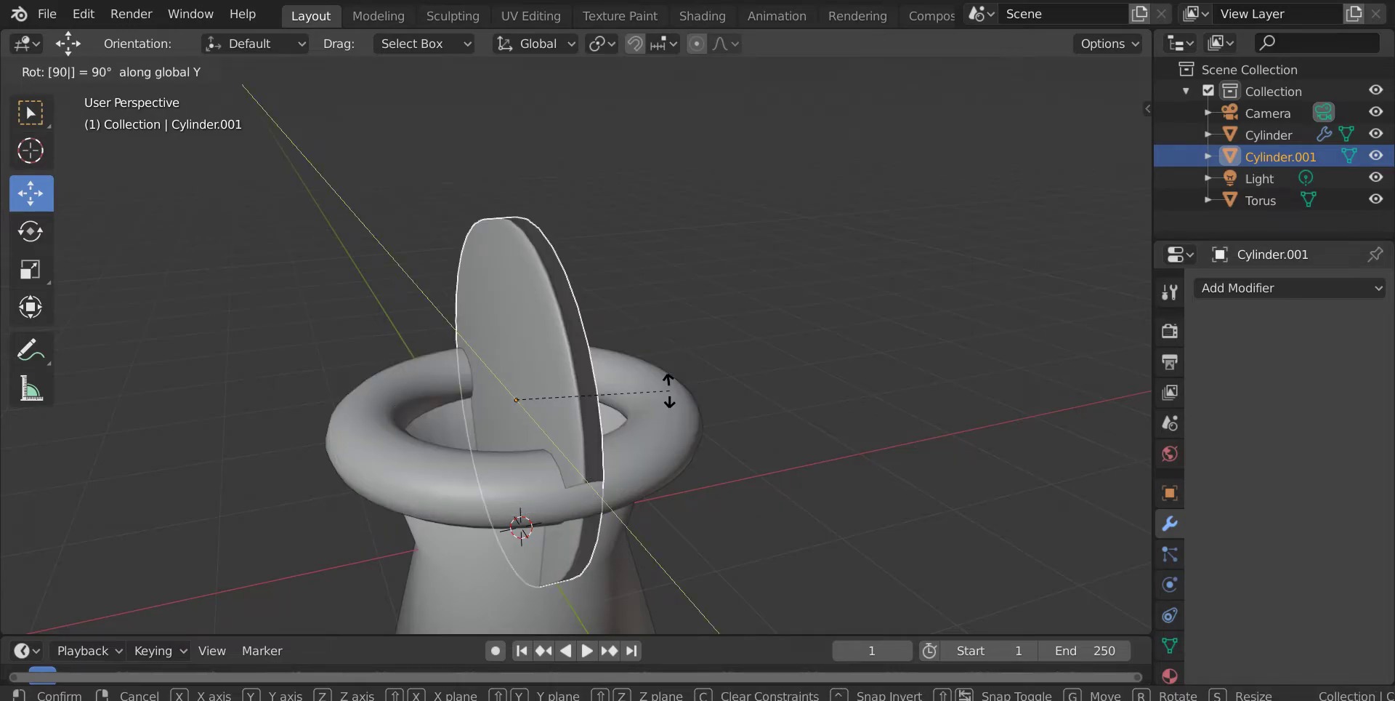
{"action": "key", "text": "Return"}
{"action": "left_click_drag", "start_coordinate": [455, 420], "coordinate": [557, 400]}
{"action": "middle_click_drag", "start_coordinate": [557, 400], "coordinate": [734, 463]}
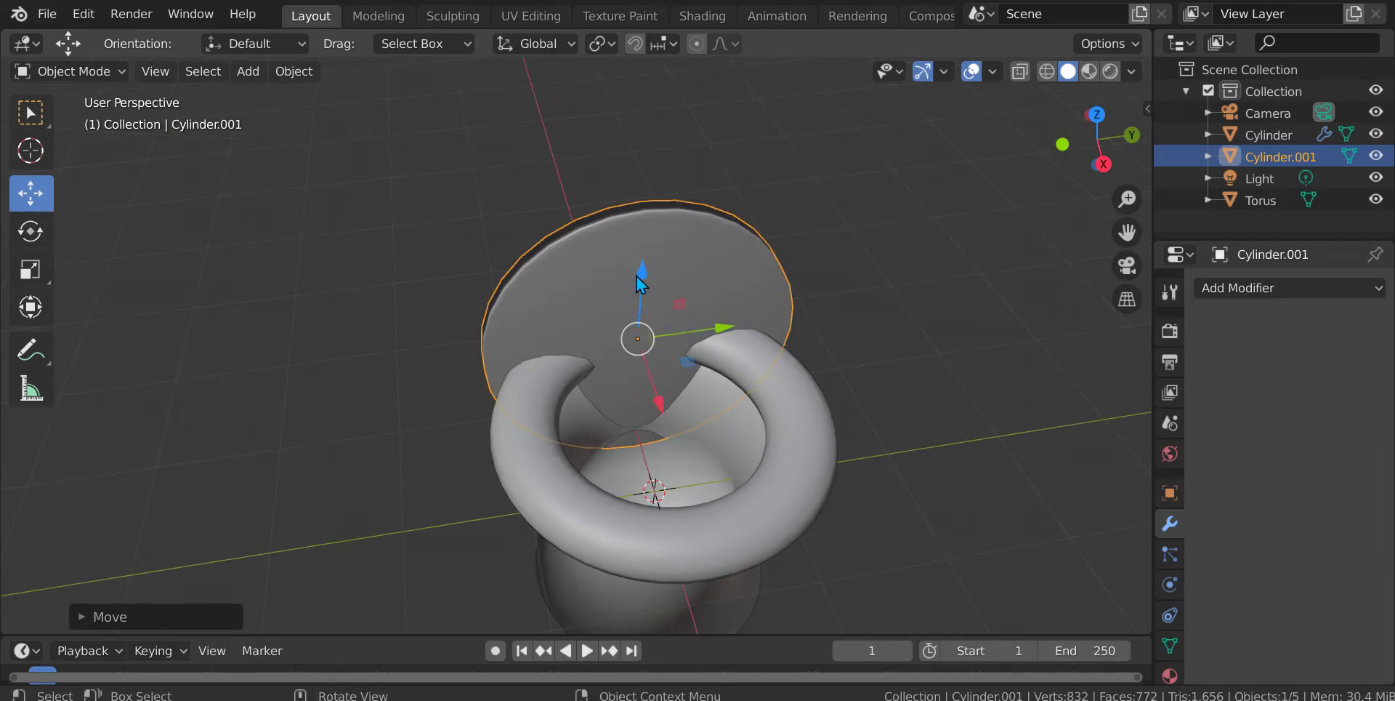
- Raise the upright disc and adjust its position so it stands as a lid on the torus's rear edge
{"action": "left_click_drag", "start_coordinate": [649, 289], "coordinate": [616, 125]}
{"action": "middle_click_drag", "start_coordinate": [617, 125], "coordinate": [823, 194]}
{"action": "scroll", "coordinate": [821, 189], "scroll_direction": "down", "scroll_amount": 4}
{"action": "left_click_drag", "start_coordinate": [579, 113], "coordinate": [604, 174]}
{"action": "scroll", "coordinate": [603, 166], "scroll_direction": "up", "scroll_amount": 2}
{"action": "middle_click_drag", "start_coordinate": [603, 166], "coordinate": [619, 195]}
{"action": "left_click_drag", "start_coordinate": [653, 154], "coordinate": [607, 153]}
{"action": "scroll", "coordinate": [608, 167], "scroll_direction": "up", "scroll_amount": 1}
{"action": "middle_click_drag", "start_coordinate": [607, 189], "coordinate": [576, 135]}
{"action": "left_click_drag", "start_coordinate": [519, 117], "coordinate": [518, 127]}
{"action": "middle_click_drag", "start_coordinate": [517, 127], "coordinate": [817, 211]}
{"action": "scroll", "coordinate": [476, 215], "scroll_direction": "down", "scroll_amount": 3}
{"action": "middle_click_drag", "start_coordinate": [927, 218], "coordinate": [959, 234]}
{"action": "middle_click_drag", "start_coordinate": [614, 190], "coordinate": [668, 182]}
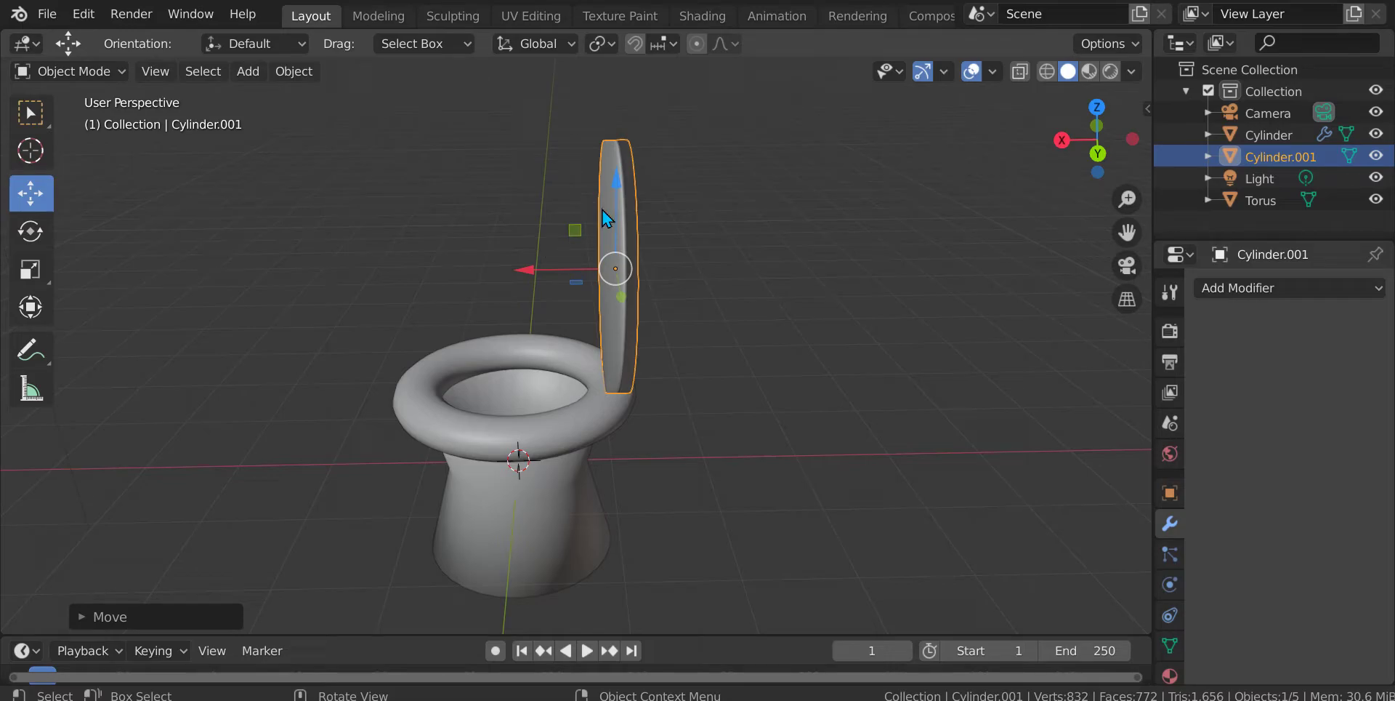
- Add a cube mesh, move it along X behind the upright lid and raise it
{"action": "key", "text": "shift+a"}
{"action": "mouse_move", "coordinate": [637, 191]}
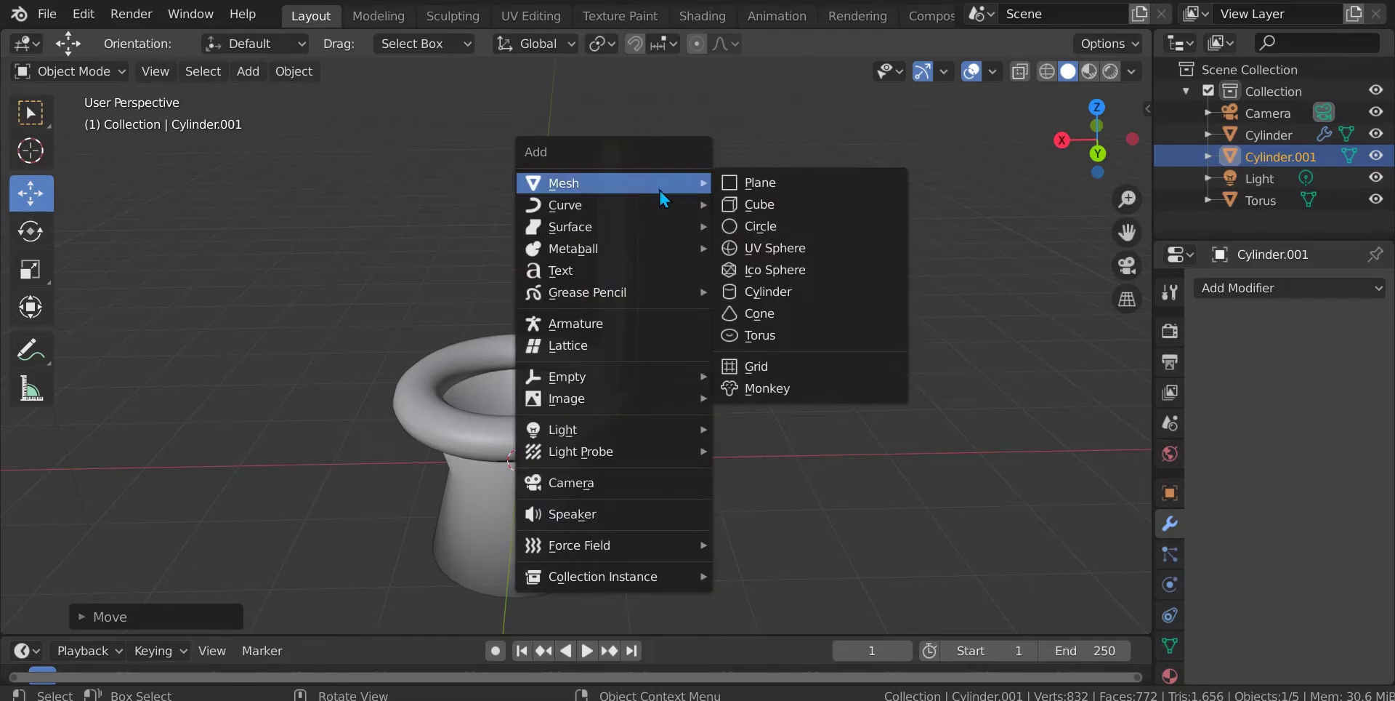
{"action": "left_click", "coordinate": [740, 204]}
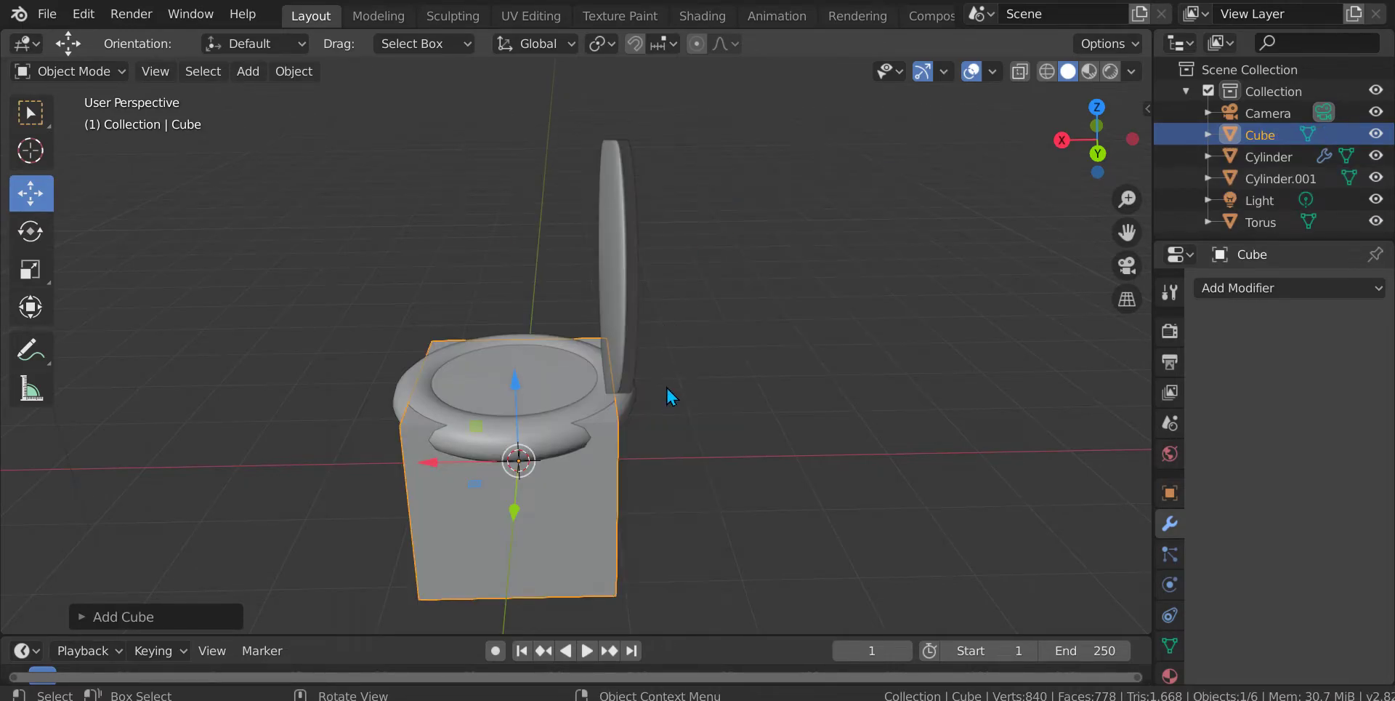
{"action": "left_click_drag", "start_coordinate": [431, 463], "coordinate": [640, 457]}
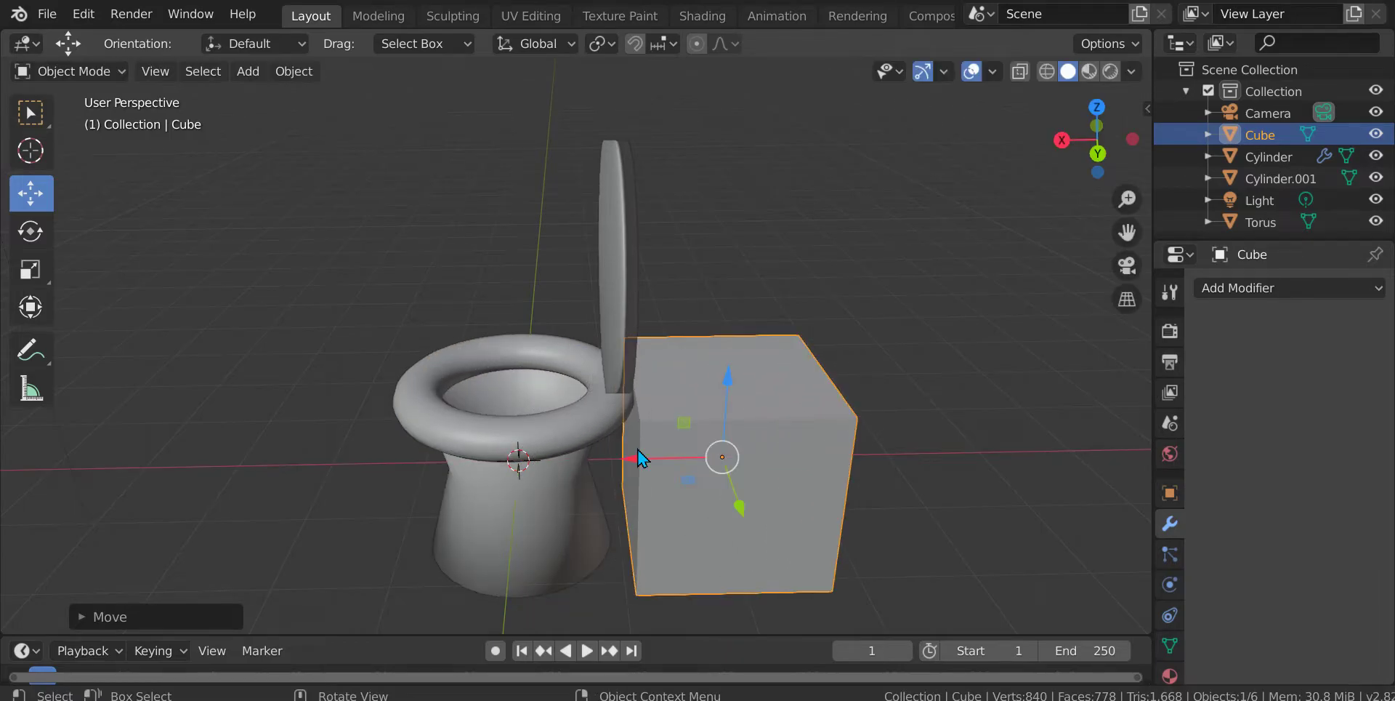
{"action": "left_click_drag", "start_coordinate": [731, 390], "coordinate": [742, 185]}
- Thin the cube along the X axis into a tank shape and move it close to the lid's back
{"action": "middle_click_drag", "start_coordinate": [742, 184], "coordinate": [1018, 294]}
{"action": "key", "text": "s"}
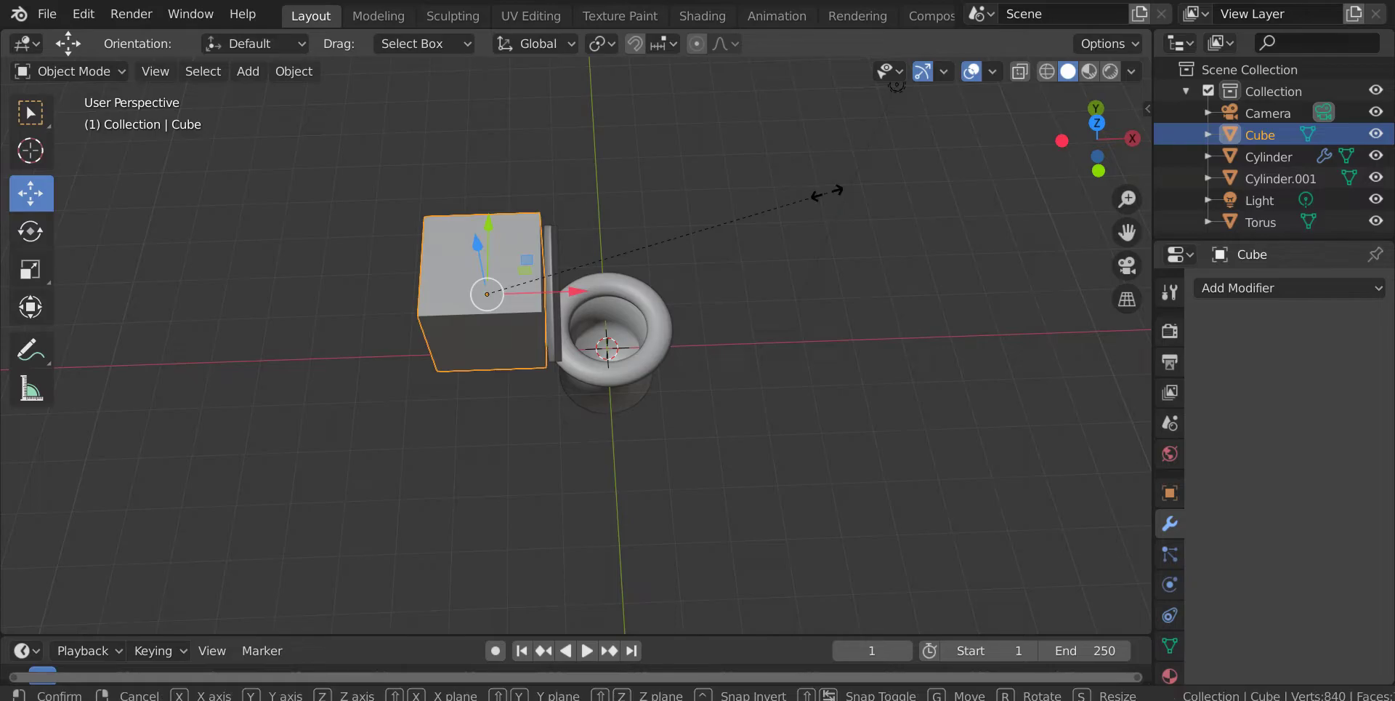
{"action": "key", "text": "x"}
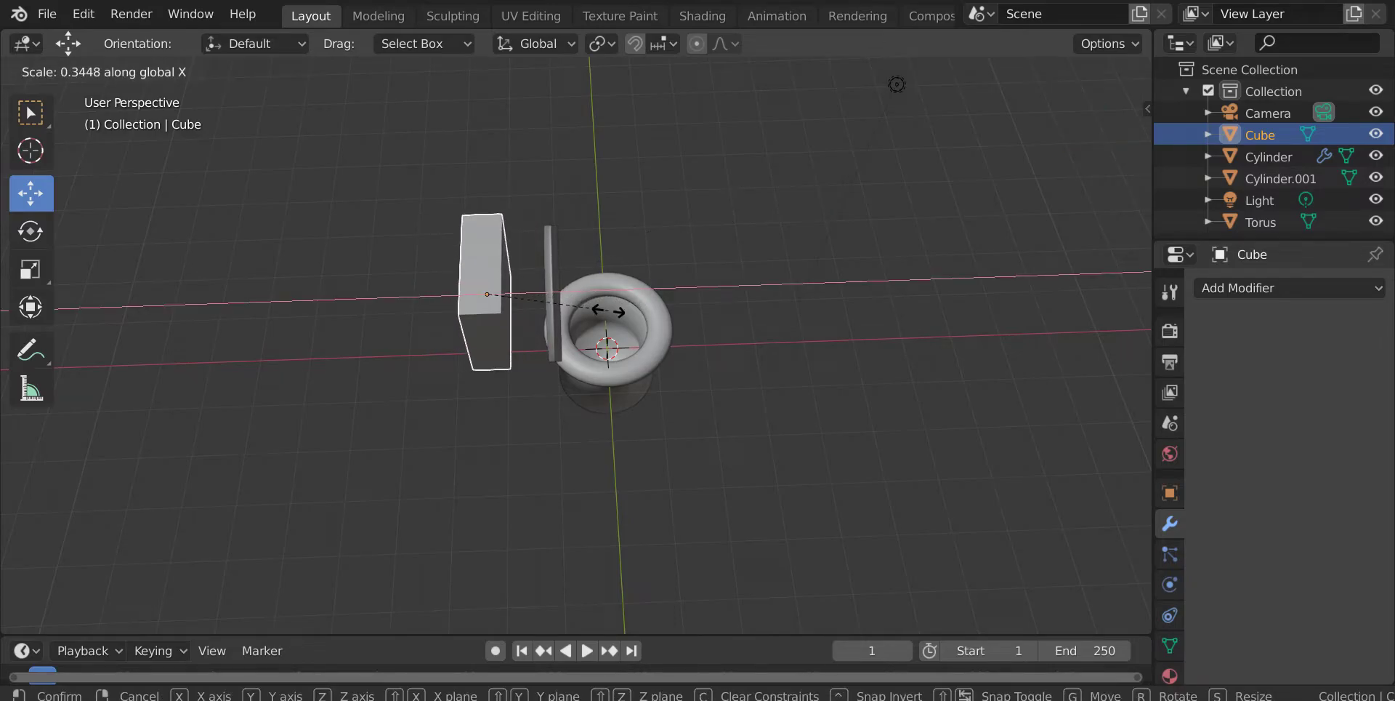
{"action": "left_click", "coordinate": [625, 316]}
{"action": "left_click_drag", "start_coordinate": [563, 295], "coordinate": [609, 298]}
- Widen the cube along the Y axis past the lid's width and adjust its position behind the lid
{"action": "scroll", "coordinate": [610, 299], "scroll_direction": "up", "scroll_amount": 4}
{"action": "middle_click_drag", "start_coordinate": [807, 240], "coordinate": [655, 172]}
{"action": "left_click_drag", "start_coordinate": [675, 202], "coordinate": [665, 200]}
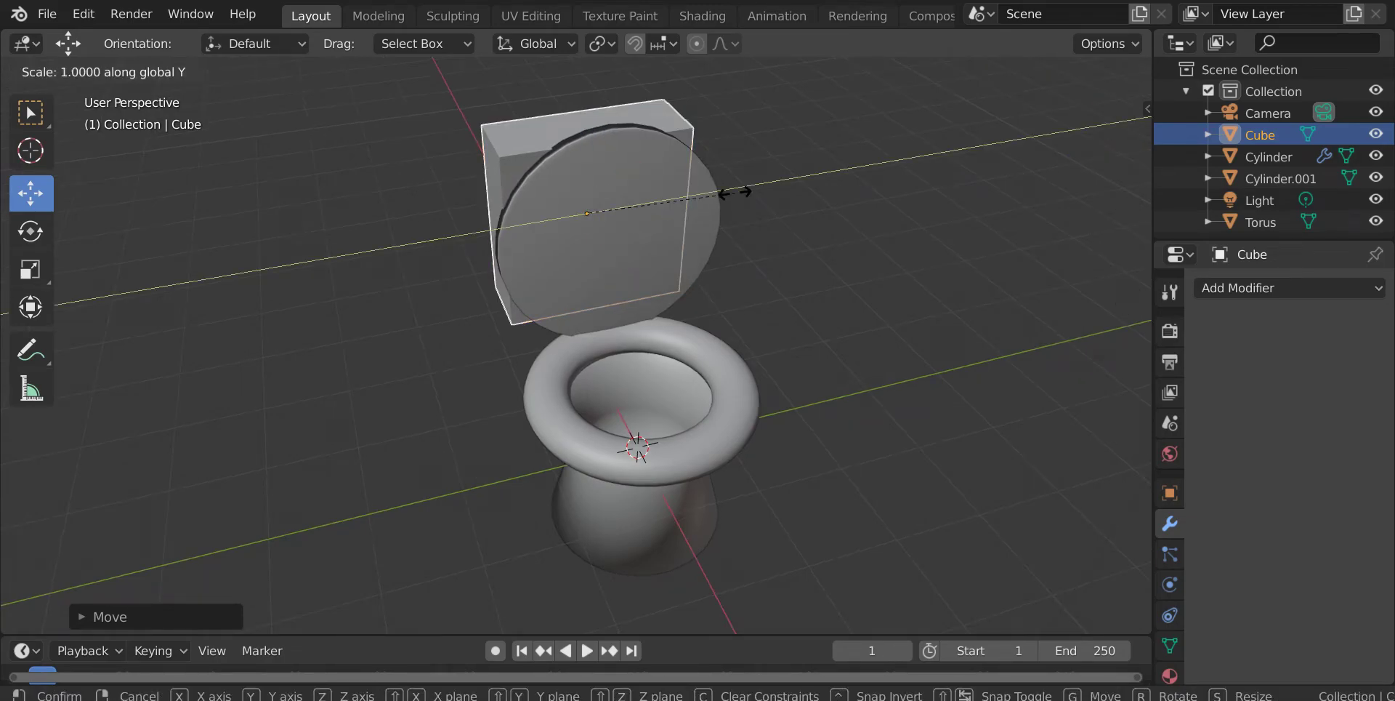
{"action": "left_click", "coordinate": [794, 166]}
{"action": "middle_click_drag", "start_coordinate": [791, 160], "coordinate": [723, 230]}
{"action": "left_click_drag", "start_coordinate": [722, 230], "coordinate": [727, 244]}
- Scale the cube along the Z axis and nudge it behind the lid
{"action": "middle_click_drag", "start_coordinate": [727, 243], "coordinate": [694, 351]}
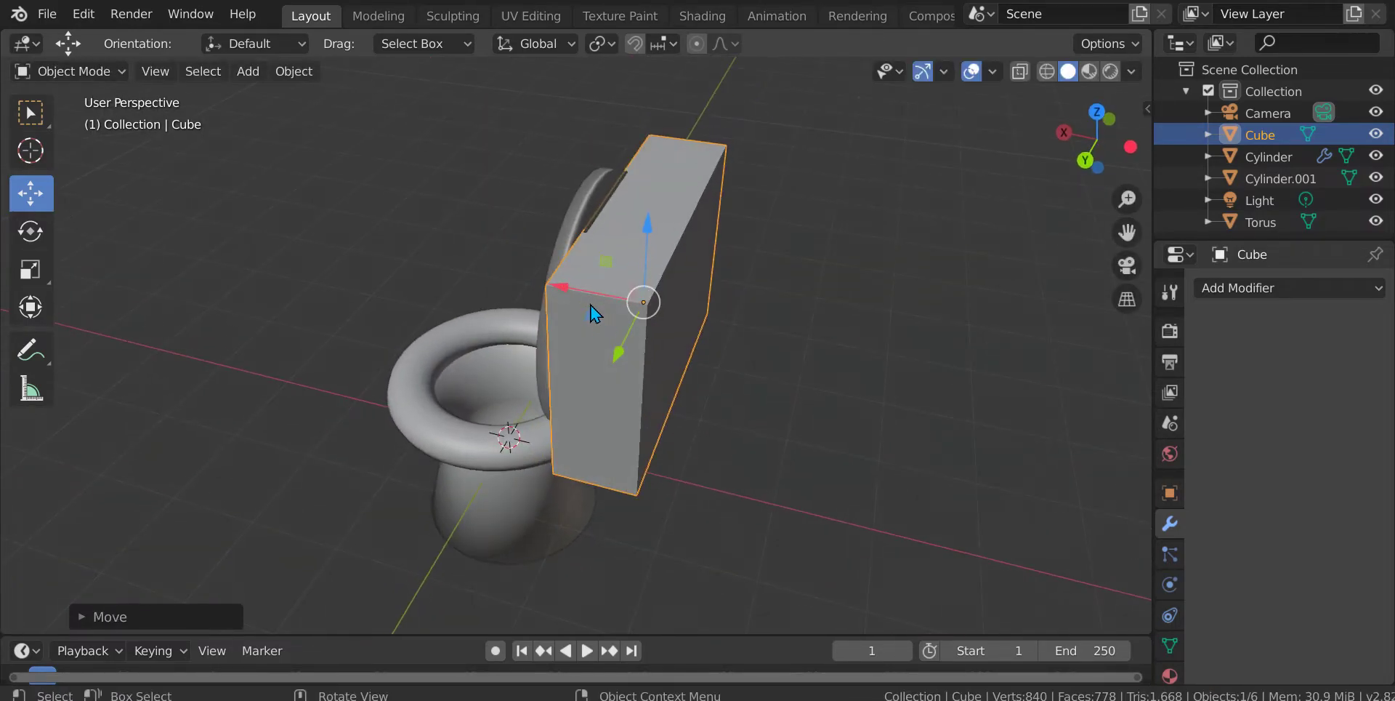
{"action": "key", "text": "s"}
{"action": "key", "text": "z"}
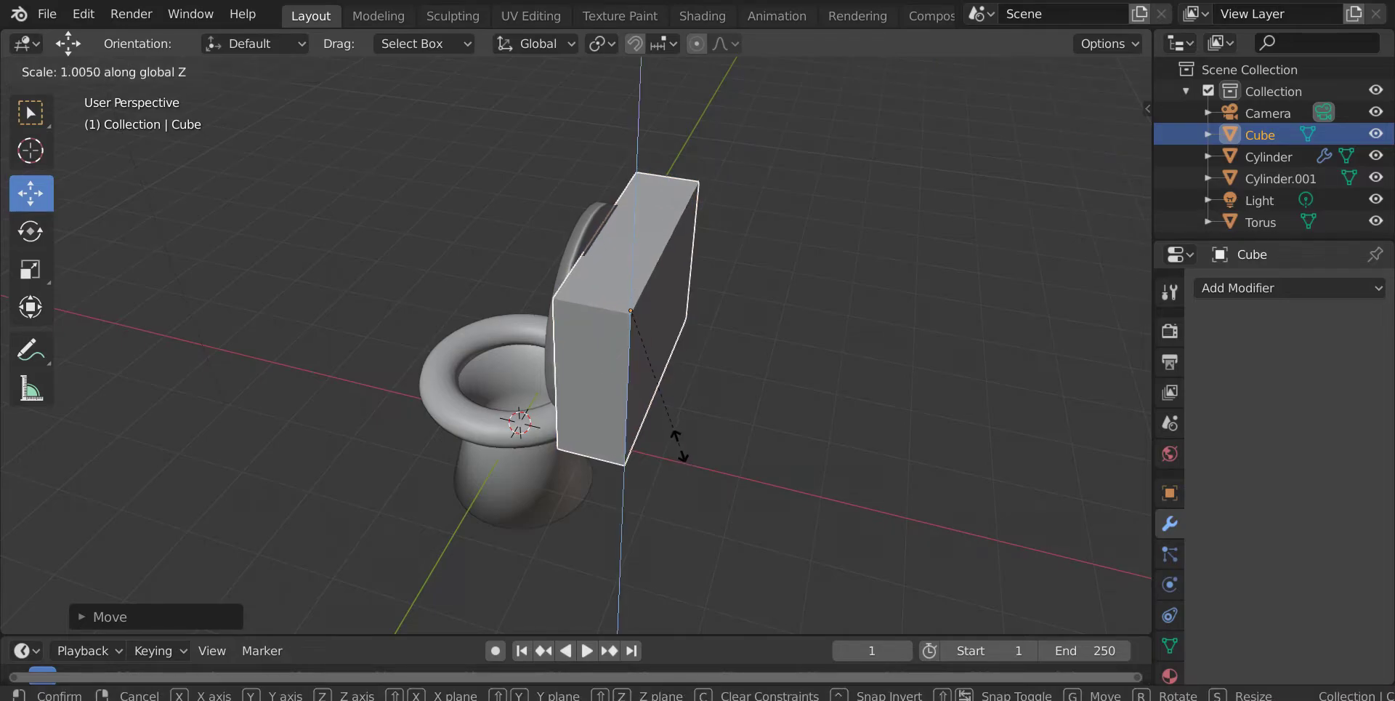
{"action": "left_click", "coordinate": [686, 457]}
{"action": "middle_click_drag", "start_coordinate": [634, 369], "coordinate": [582, 315]}
{"action": "left_click_drag", "start_coordinate": [595, 195], "coordinate": [603, 186]}
- Refine the cube's height with two more scalings along the Z axis
{"action": "key", "text": "s"}
{"action": "key", "text": "z"}
{"action": "left_click", "coordinate": [628, 356]}
{"action": "middle_click_drag", "start_coordinate": [628, 356], "coordinate": [753, 364]}
{"action": "key", "text": "s"}
{"action": "key", "text": "z"}
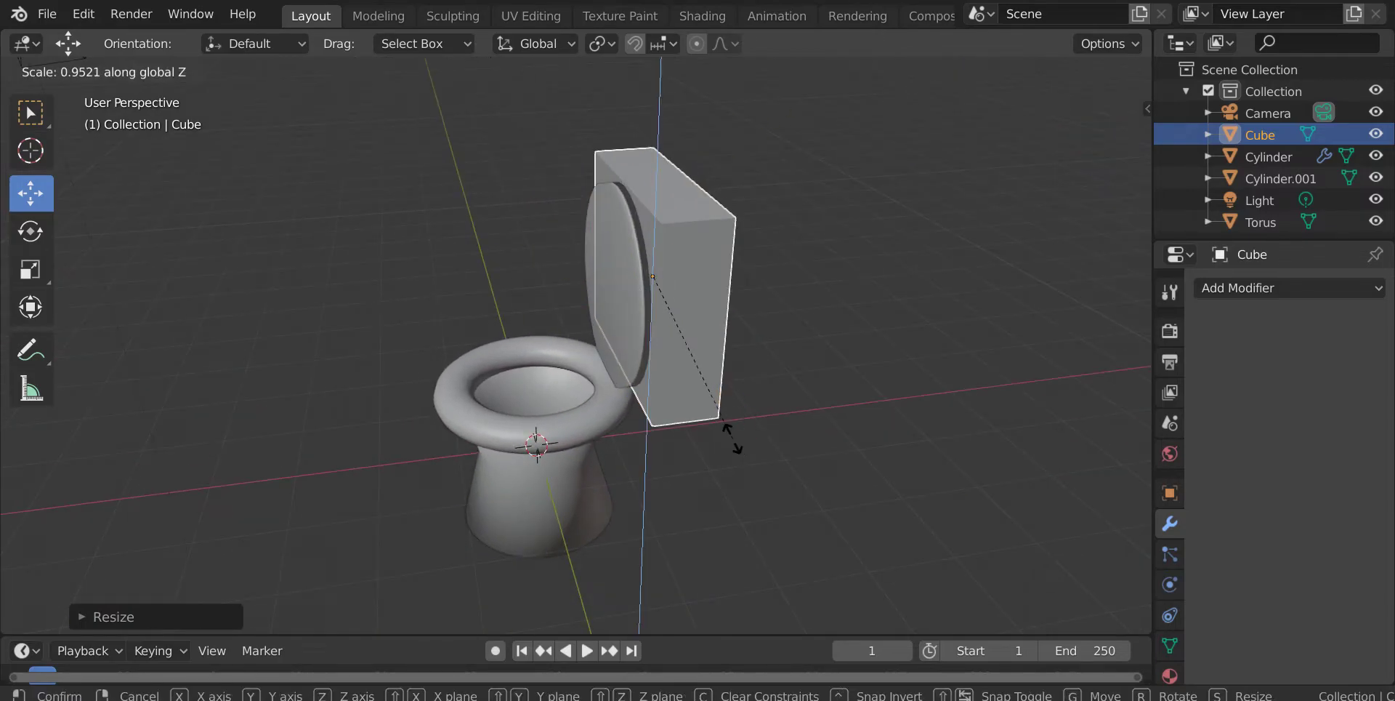
{"action": "left_click", "coordinate": [733, 441]}
- Fine-tune the cube's vertical position behind the lid
{"action": "mouse_move", "coordinate": [673, 336]}
{"action": "middle_mouse_down"}
{"action": "mouse_move", "coordinate": [614, 295]}
{"action": "mouse_move", "coordinate": [699, 342]}
{"action": "middle_mouse_up"}
{"action": "scroll", "coordinate": [711, 135], "scroll_direction": "up", "scroll_amount": 3}
{"action": "scroll", "coordinate": [735, 128], "scroll_direction": "down", "scroll_amount": 1}
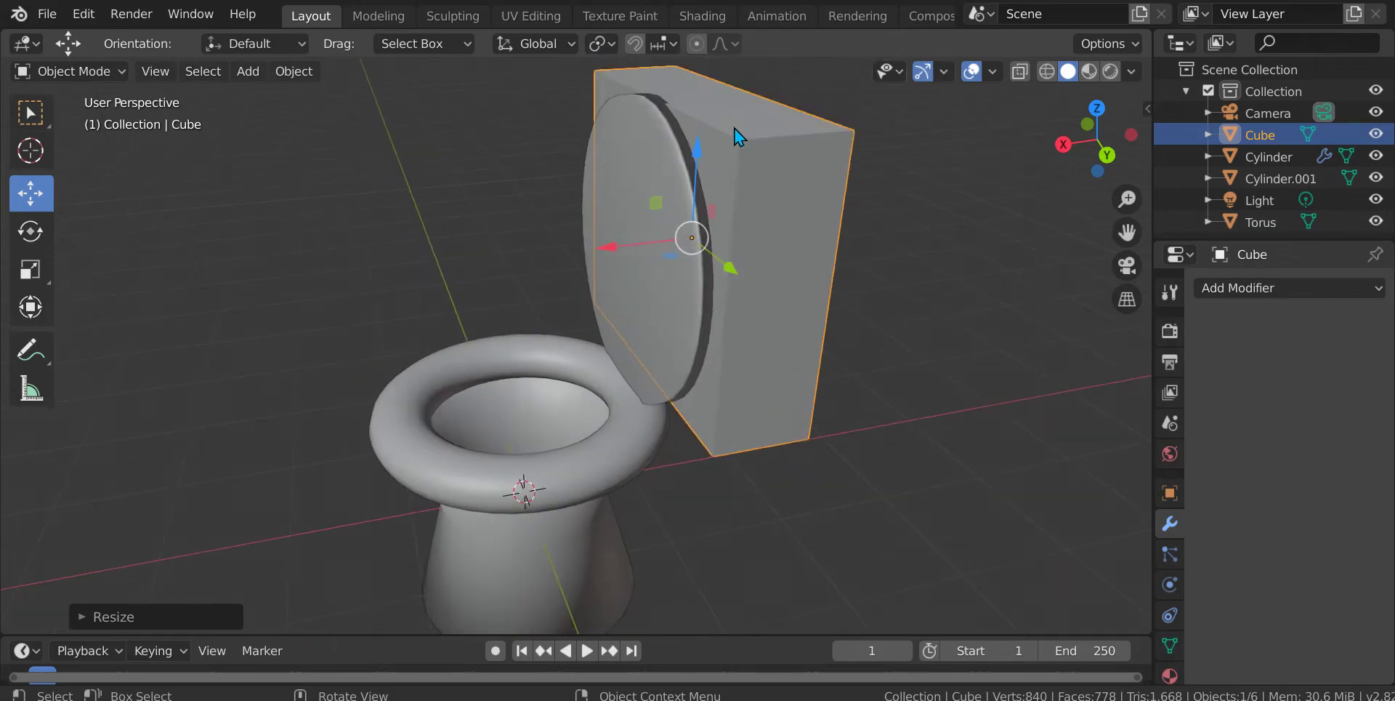
{"action": "mouse_move", "coordinate": [698, 162]}
{"action": "left_mouse_down"}
{"action": "mouse_move", "coordinate": [692, 136]}
{"action": "mouse_move", "coordinate": [707, 148]}
{"action": "left_mouse_up"}
{"action": "middle_click_drag", "start_coordinate": [707, 148], "coordinate": [617, 102]}
{"action": "left_click_drag", "start_coordinate": [634, 116], "coordinate": [643, 131]}
{"action": "middle_click_drag", "start_coordinate": [644, 130], "coordinate": [735, 322]}
- Move the cube slightly along the X axis to close the gap to the lid
{"action": "scroll", "coordinate": [730, 318], "scroll_direction": "down", "scroll_amount": 2}
{"action": "scroll", "coordinate": [670, 286], "scroll_direction": "up", "scroll_amount": 3}
{"action": "middle_click_drag", "start_coordinate": [670, 287], "coordinate": [679, 312]}
{"action": "left_click", "coordinate": [685, 291]}
{"action": "left_click_drag", "start_coordinate": [589, 336], "coordinate": [568, 323]}
{"action": "middle_click_drag", "start_coordinate": [568, 323], "coordinate": [674, 282]}
{"action": "left_click", "coordinate": [690, 328]}
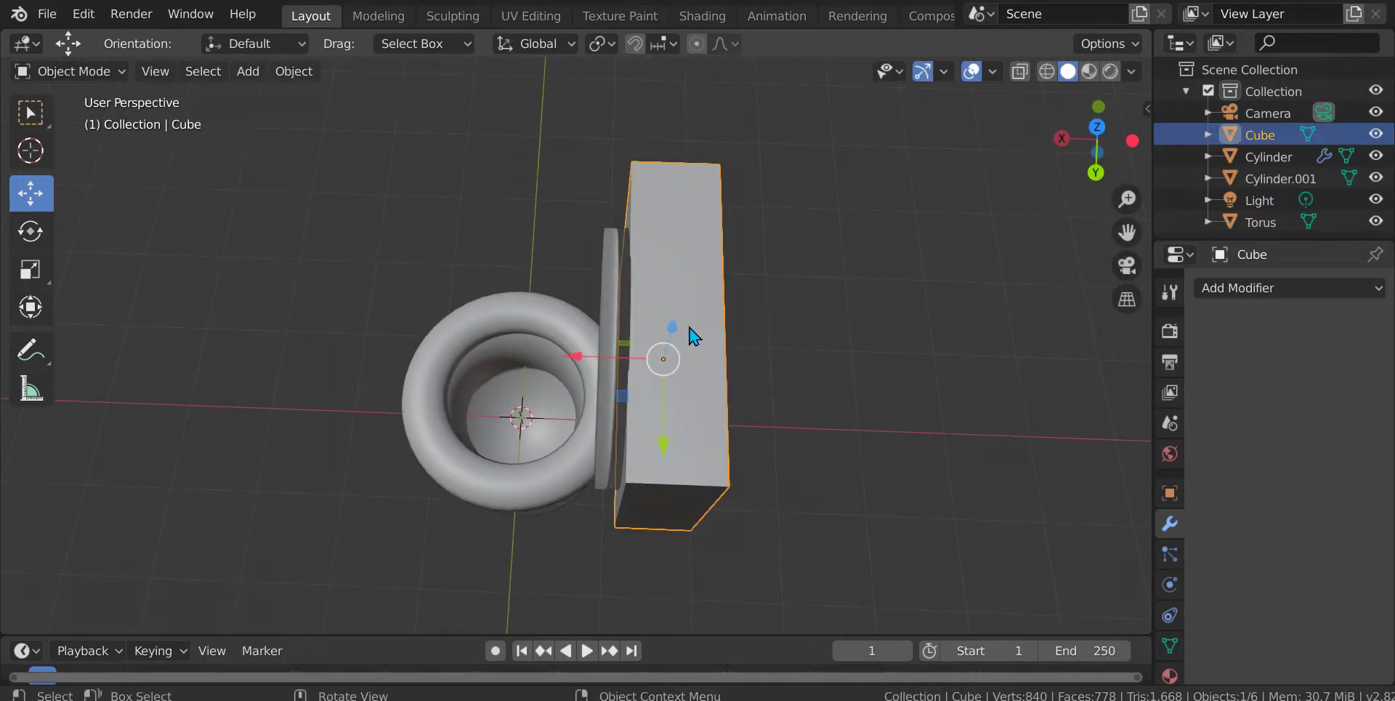
- Delete the cube's top face in Edit Mode to open the tank, and return to Object Mode
{"action": "key", "text": "Tab"}
{"action": "left_click", "coordinate": [646, 263]}
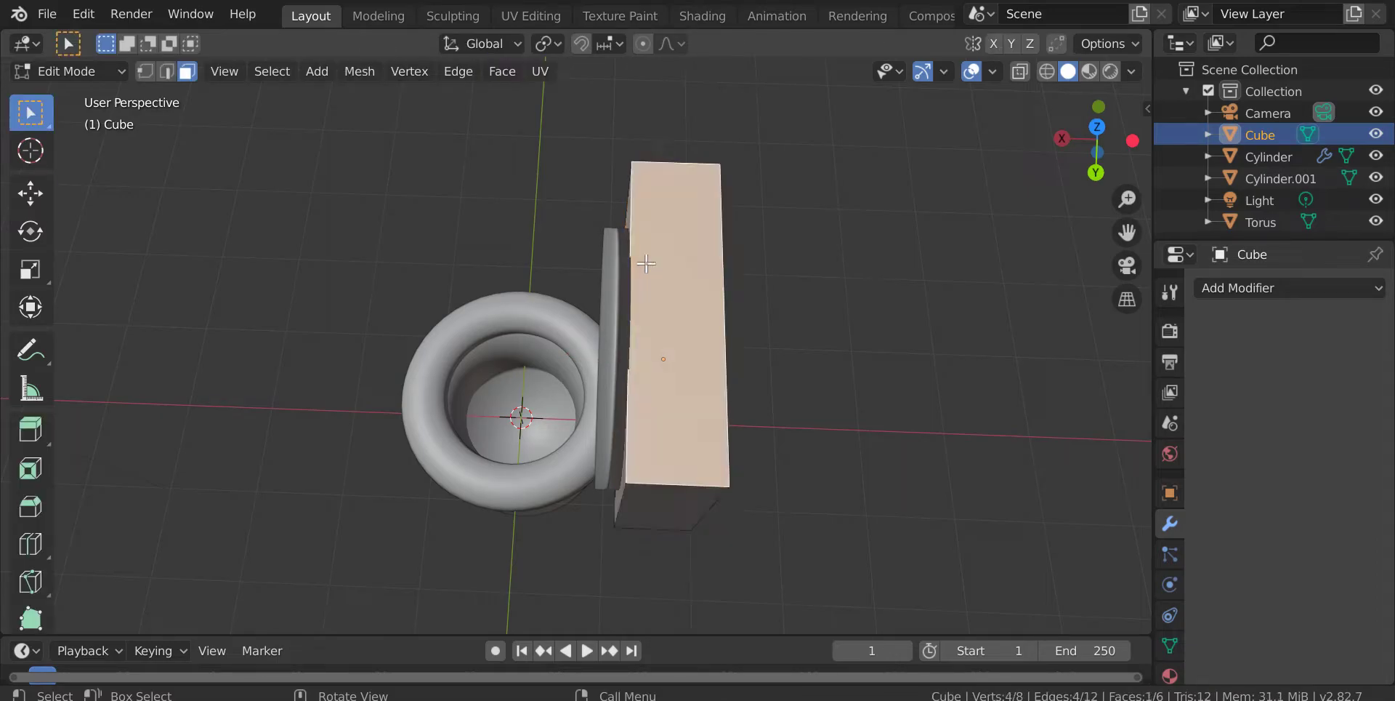
{"action": "scroll", "coordinate": [832, 367], "scroll_direction": "down", "scroll_amount": 6}
{"action": "scroll", "coordinate": [799, 342], "scroll_direction": "up", "scroll_amount": 8}
{"action": "scroll", "coordinate": [758, 319], "scroll_direction": "down", "scroll_amount": 6}
{"action": "key", "text": "Tab"}
{"action": "middle_click_drag", "start_coordinate": [730, 294], "coordinate": [677, 221]}
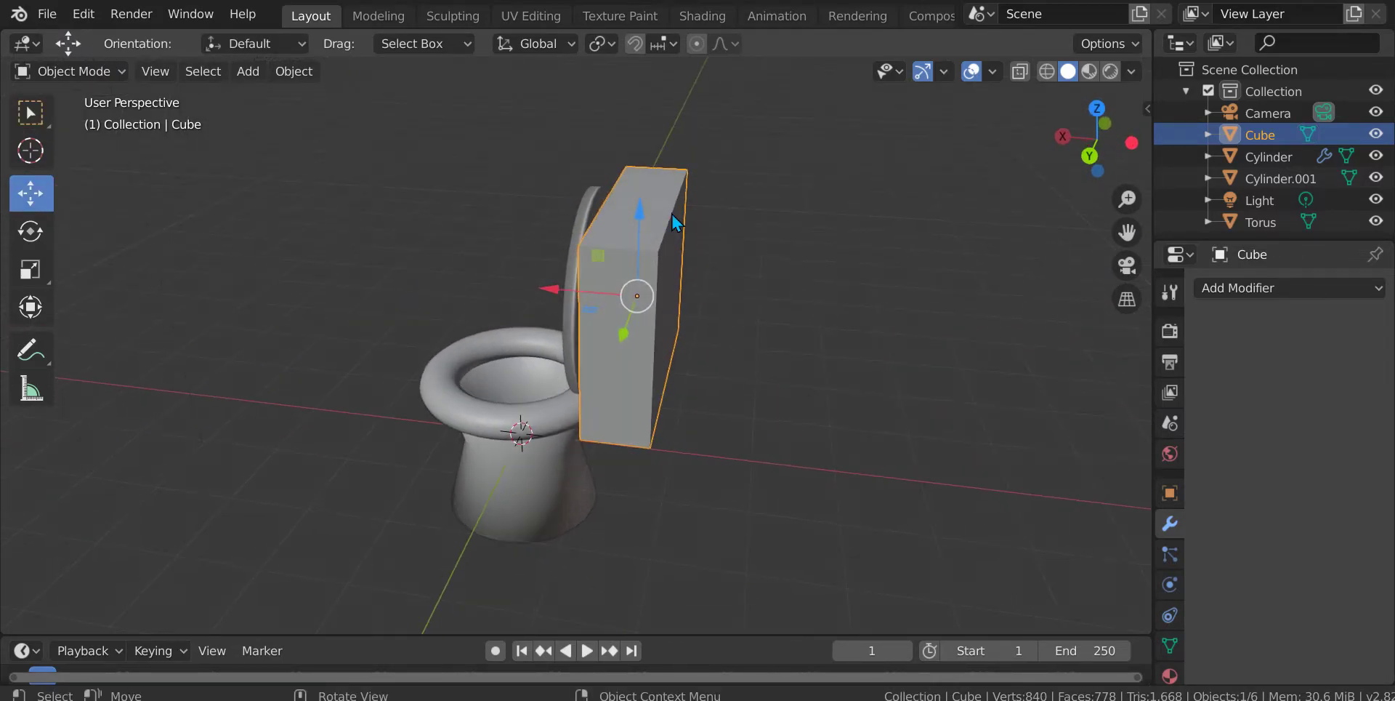
{"action": "key", "text": "Tab"}
{"action": "middle_click_drag", "start_coordinate": [673, 170], "coordinate": [722, 307]}
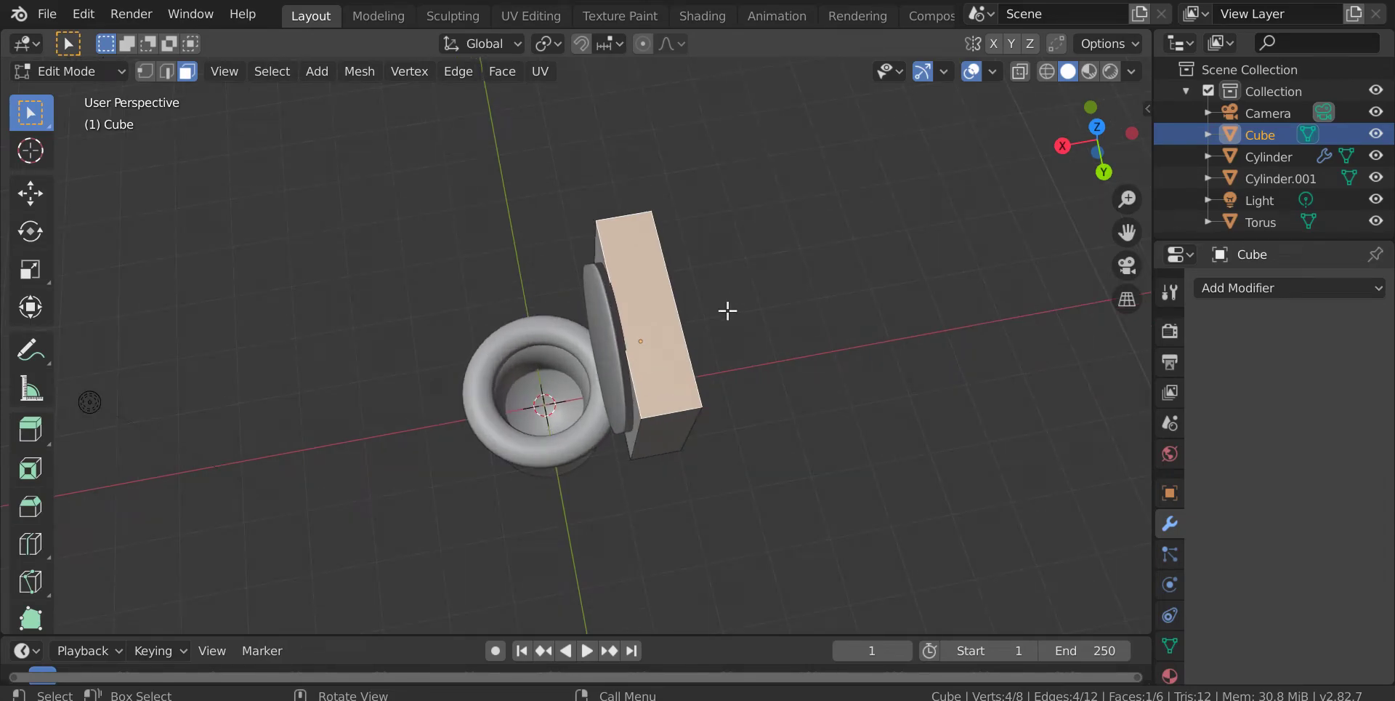
{"action": "key", "text": "x"}
{"action": "left_click", "coordinate": [730, 319]}
{"action": "middle_click_drag", "start_coordinate": [731, 318], "coordinate": [677, 353]}
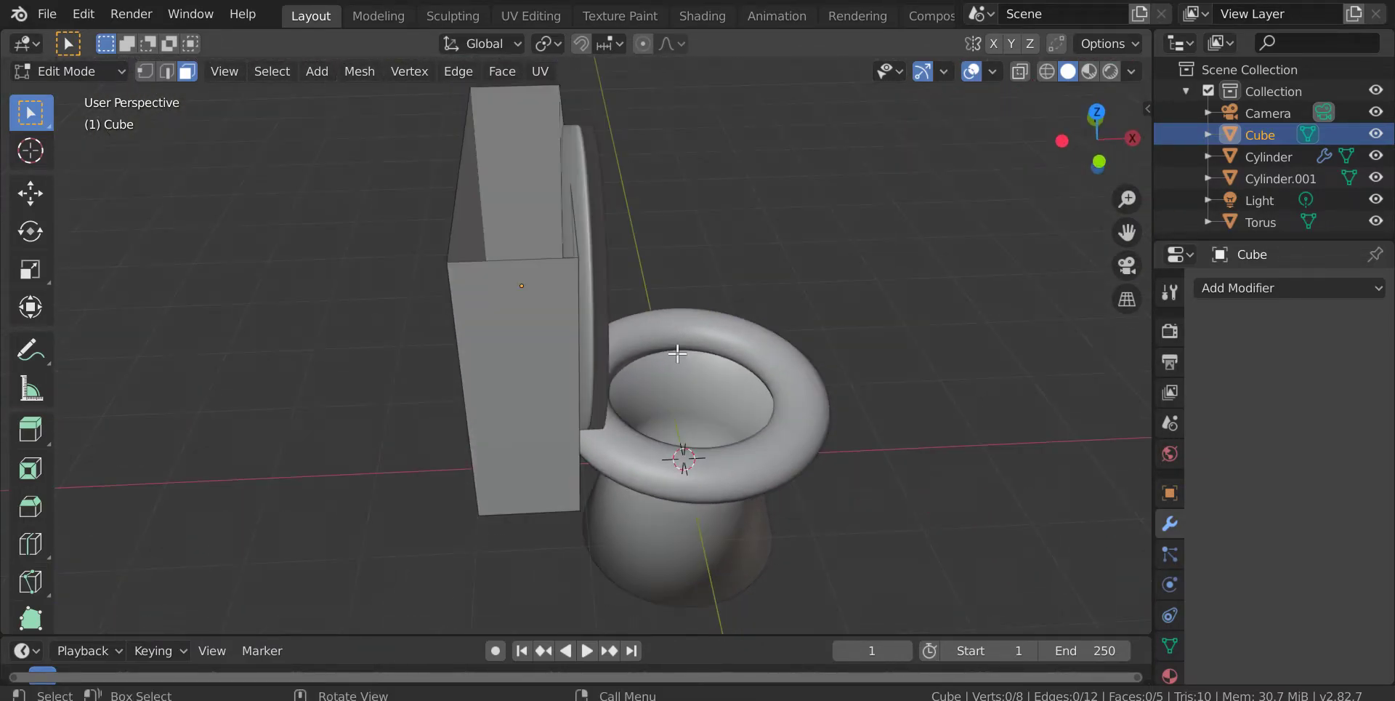
{"action": "key", "text": "Tab"}
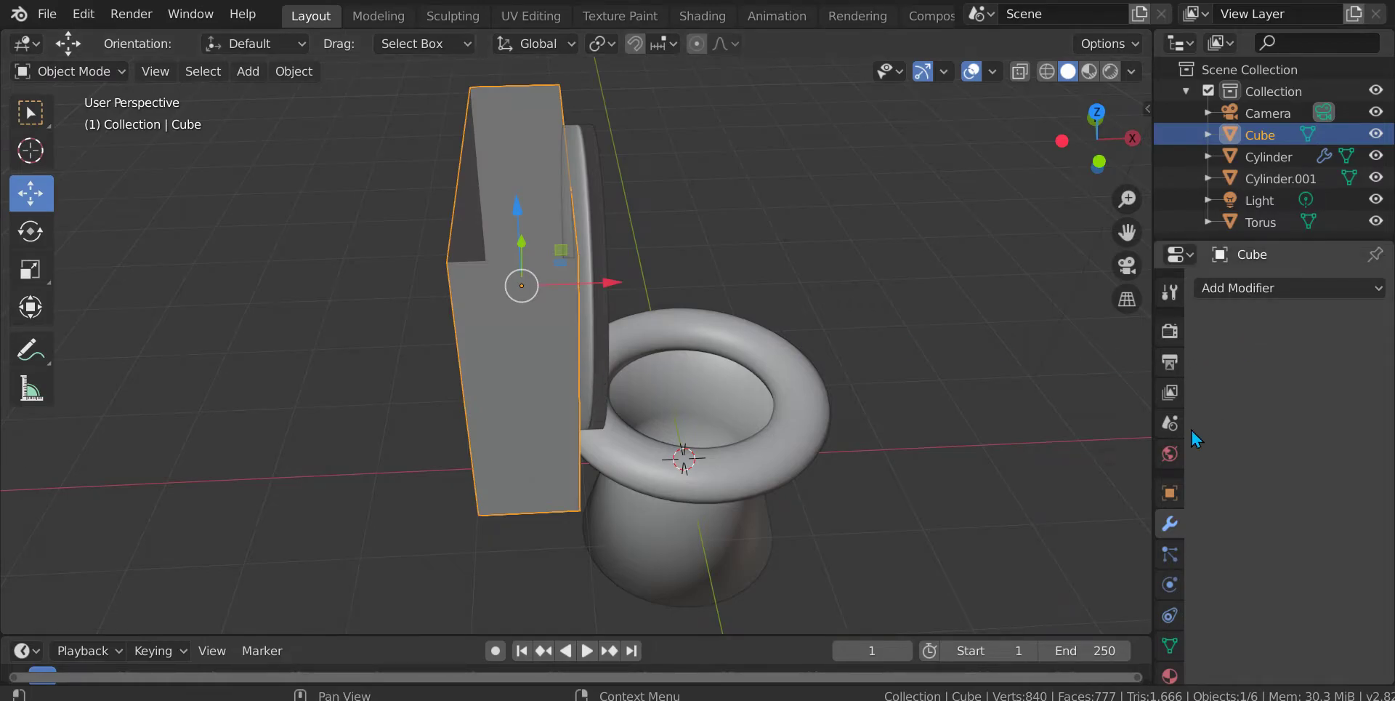
- Add a Solidify modifier to the open-topped tank cube
{"action": "left_click", "coordinate": [1264, 291]}
{"action": "left_click", "coordinate": [979, 629]}
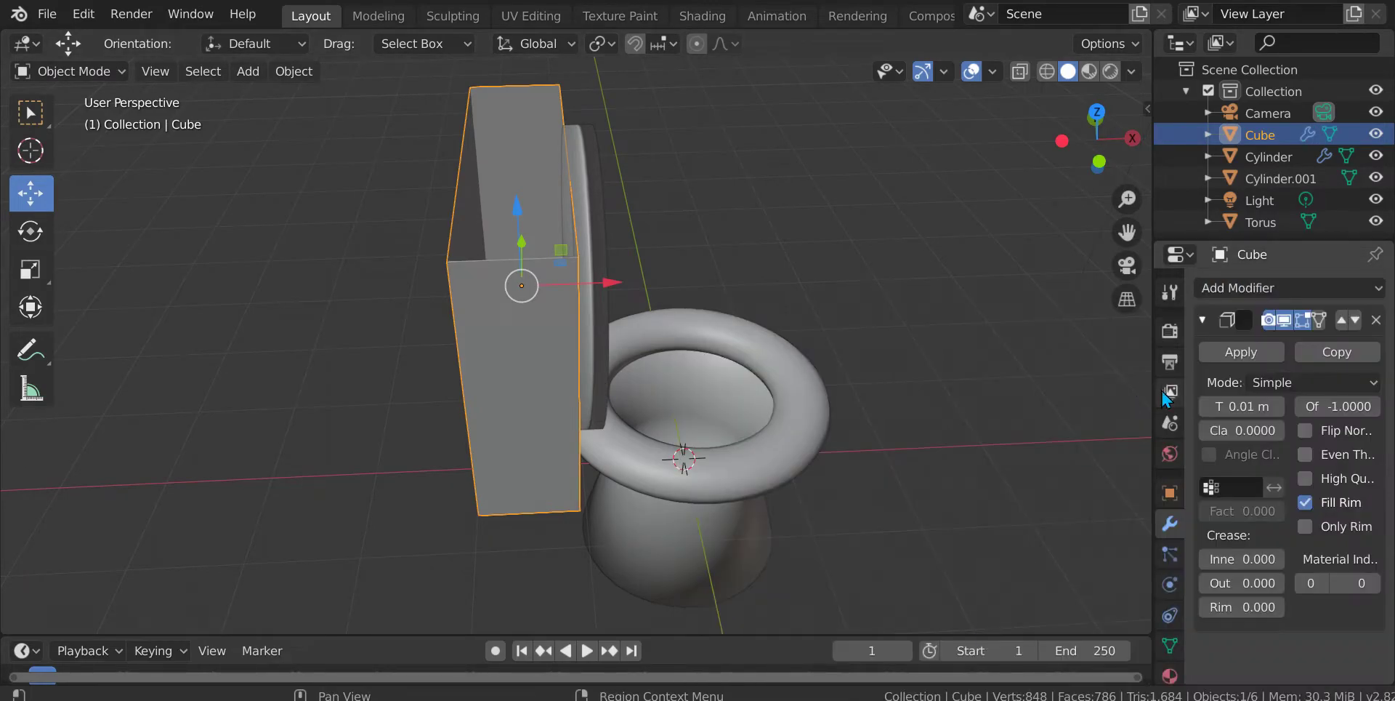
{"action": "scroll", "coordinate": [608, 261], "scroll_direction": "up", "scroll_amount": 4}
{"action": "middle_click_drag", "start_coordinate": [608, 262], "coordinate": [631, 277]}
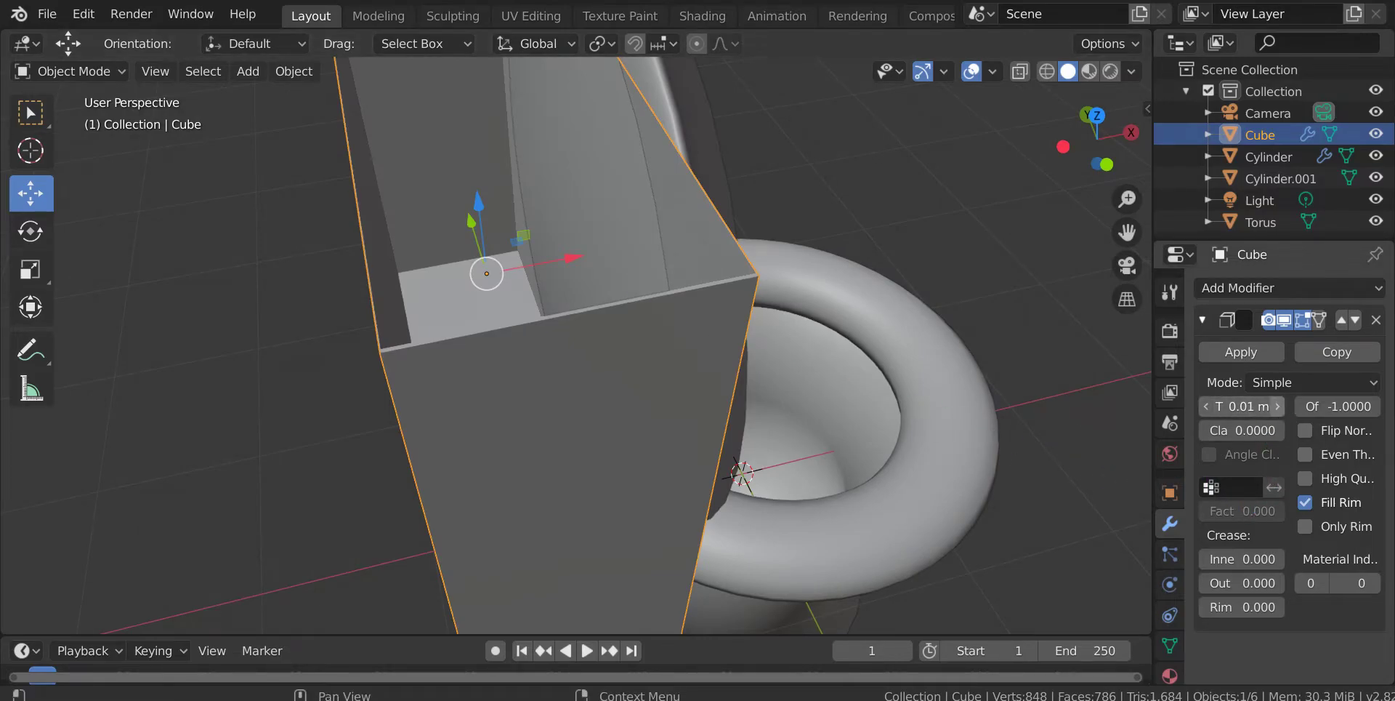
- Set the tank's Solidify thickness to 0.1 m
{"action": "left_click_drag", "start_coordinate": [1241, 406], "coordinate": [1248, 406]}
{"action": "right_click", "coordinate": [748, 164]}
{"action": "left_click", "coordinate": [748, 164]}
{"action": "middle_click_drag", "start_coordinate": [748, 164], "coordinate": [794, 219]}
{"action": "middle_click_drag", "start_coordinate": [603, 185], "coordinate": [933, 374]}
{"action": "scroll", "coordinate": [896, 358], "scroll_direction": "up", "scroll_amount": 5}
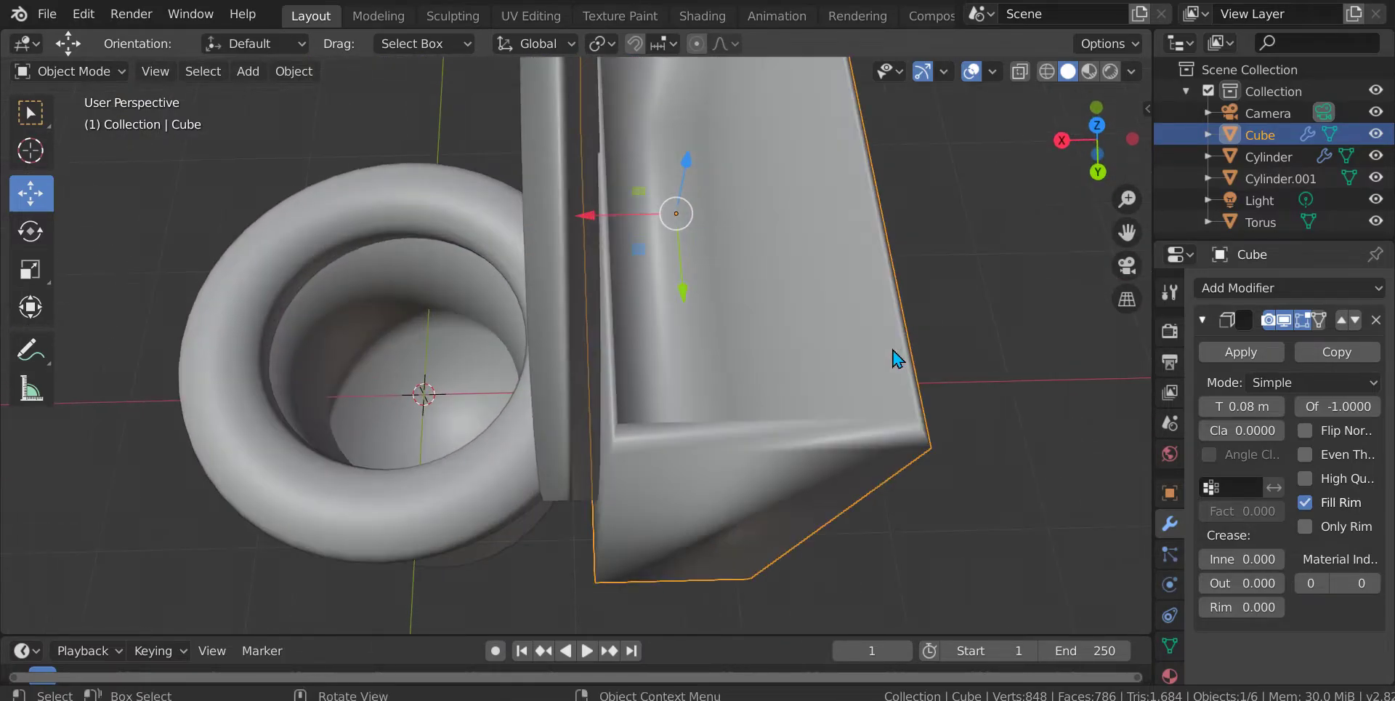
{"action": "left_click_drag", "start_coordinate": [1276, 407], "coordinate": [1293, 407]}
{"action": "middle_click_drag", "start_coordinate": [917, 349], "coordinate": [872, 333]}
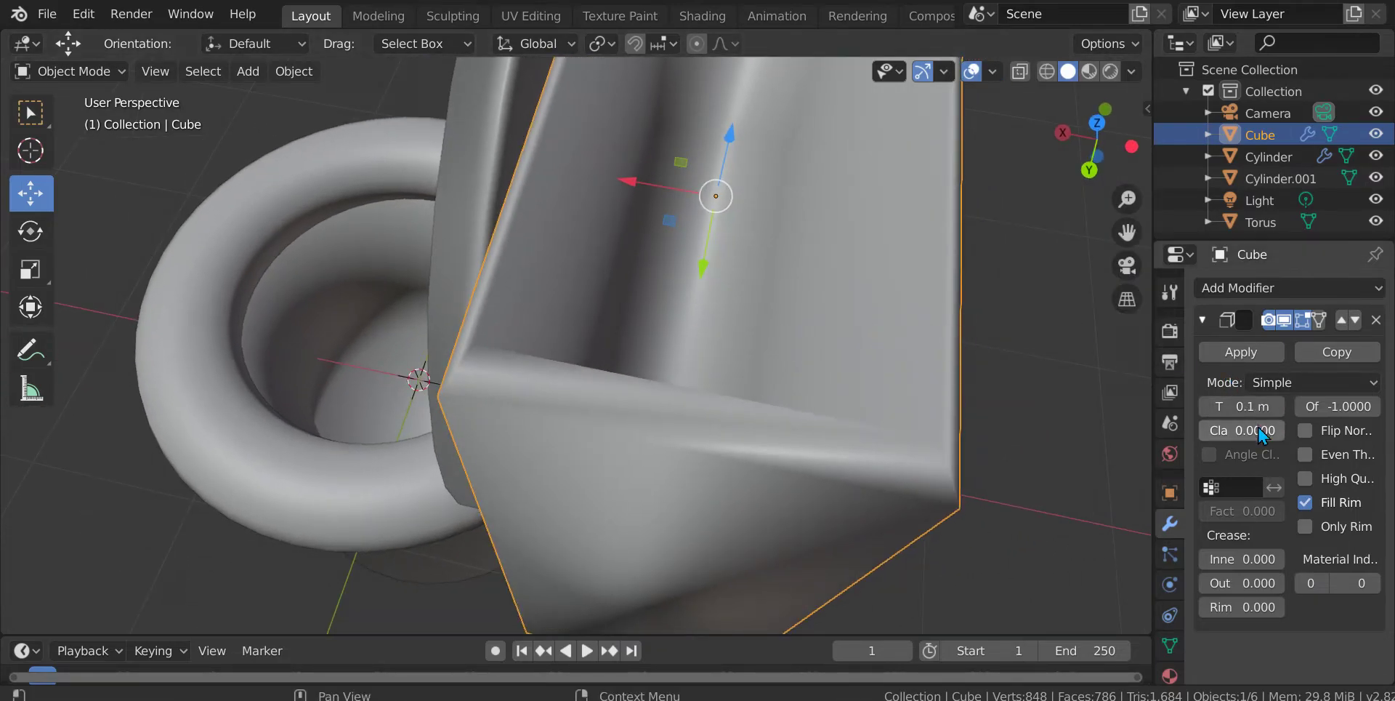
{"action": "middle_click_drag", "start_coordinate": [696, 294], "coordinate": [584, 338]}
{"action": "key", "text": "shift+a"}
{"action": "mouse_move", "coordinate": [567, 211]}
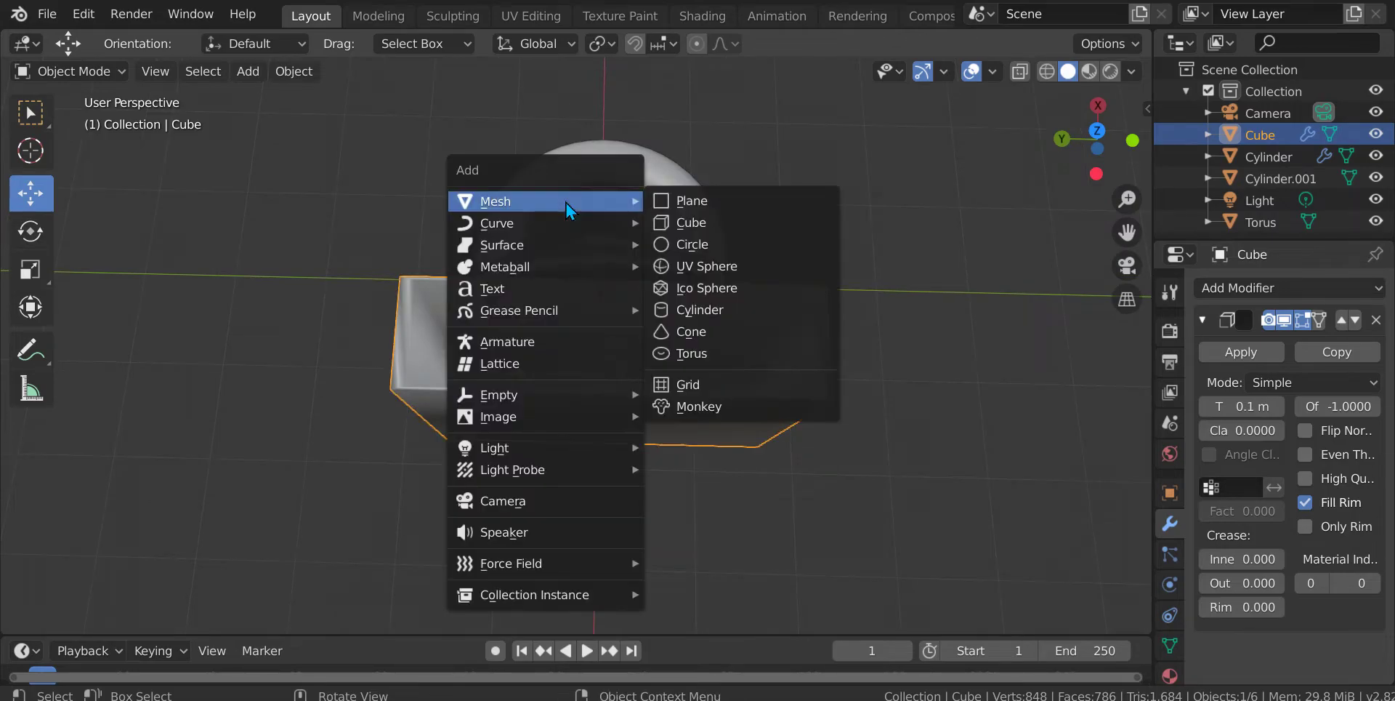
{"action": "left_click", "coordinate": [670, 231]}
{"action": "scroll", "coordinate": [680, 314], "scroll_direction": "down", "scroll_amount": 5}
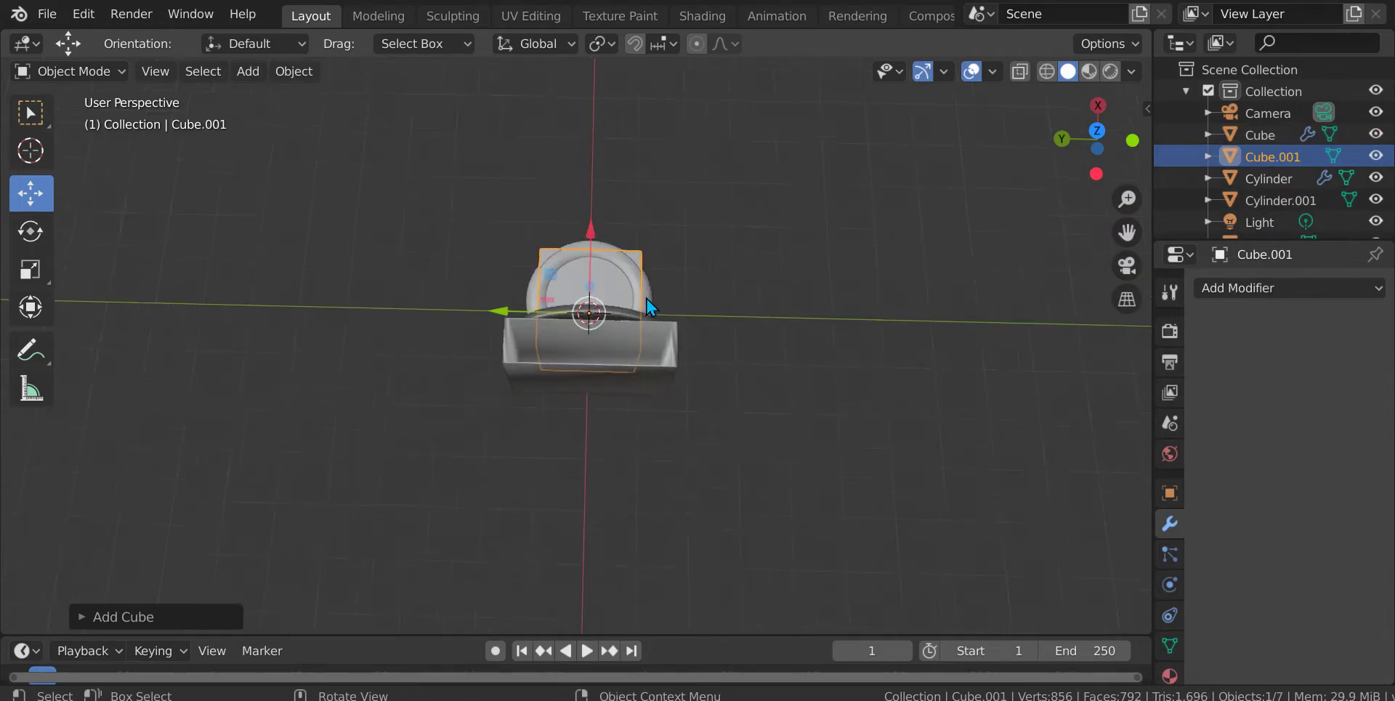
{"action": "key", "text": "Delete"}
- Select the tank cube and paste a copy of it in place
{"action": "left_click", "coordinate": [678, 340]}
{"action": "scroll", "coordinate": [678, 340], "scroll_direction": "up", "scroll_amount": 7}
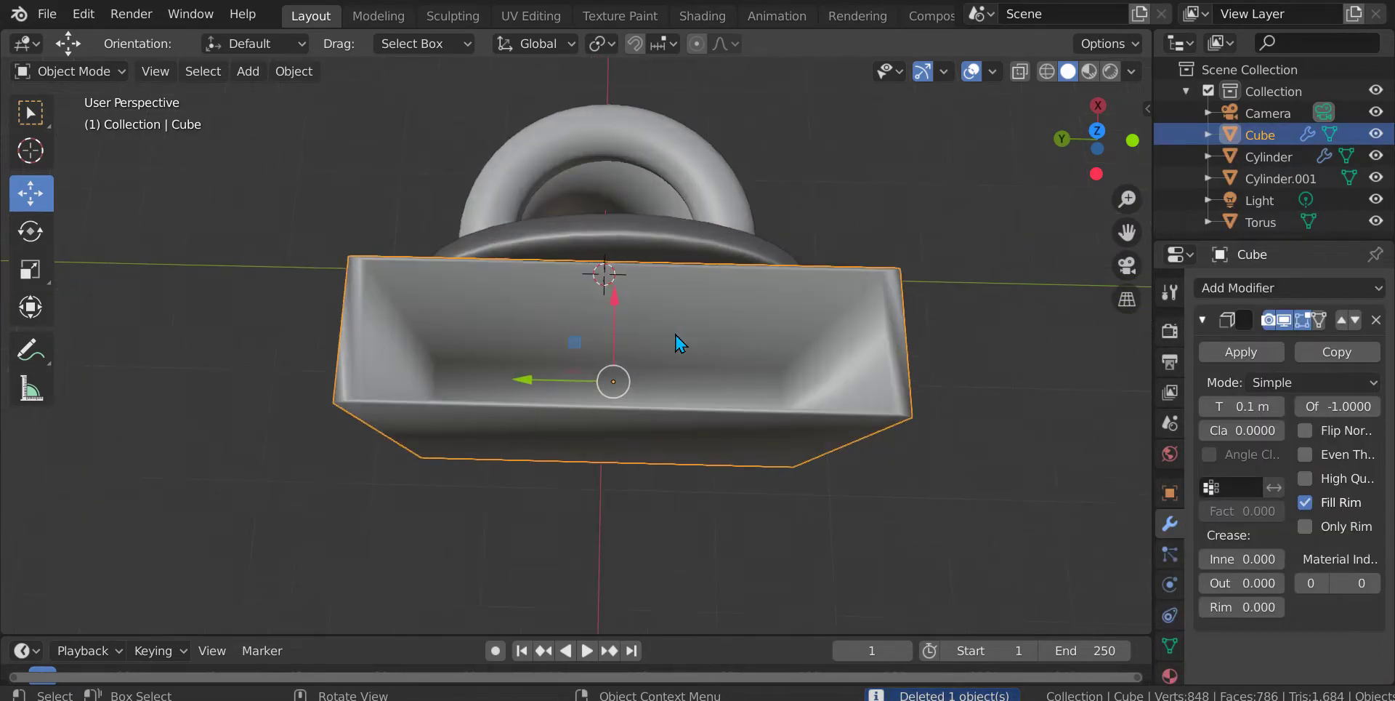
{"action": "key", "text": "ctrl+v"}
{"action": "scroll", "coordinate": [717, 526], "scroll_direction": "down", "scroll_amount": 4}
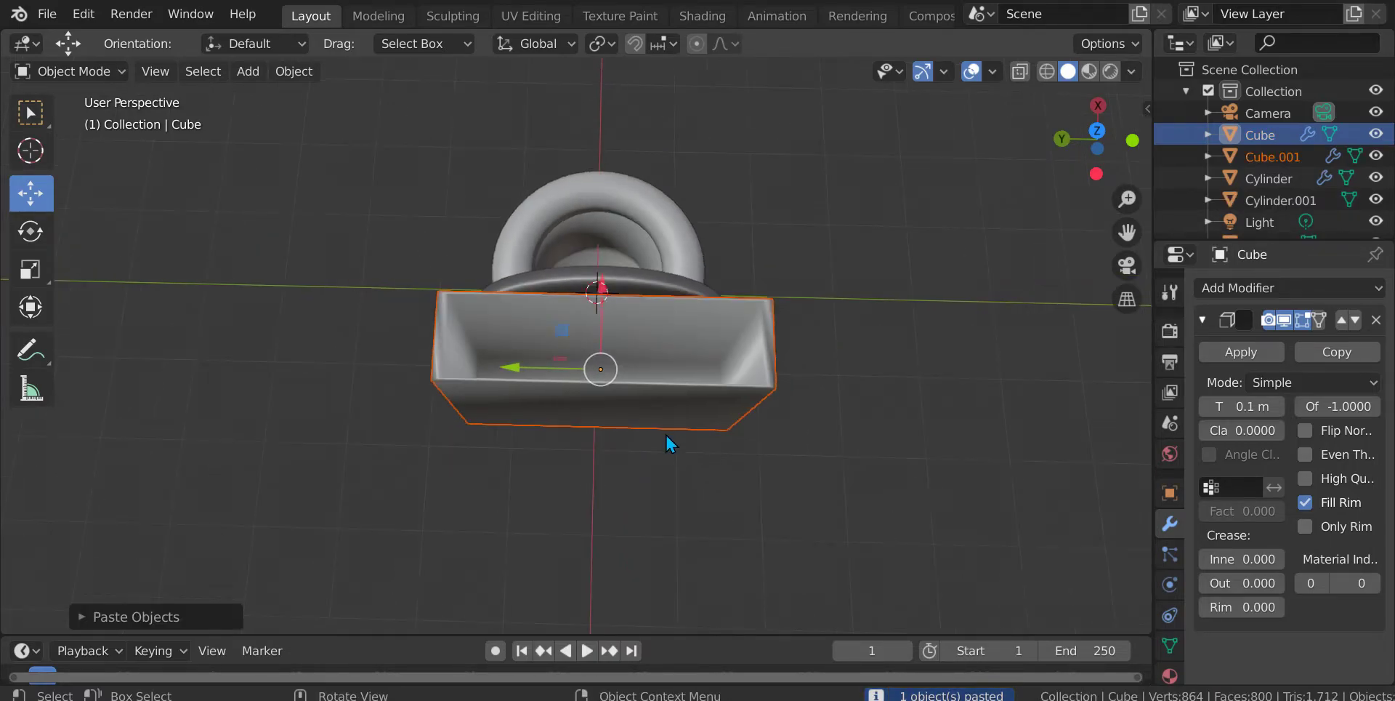
- Try to rotate the pasted tank copy 90° about the global X axis
{"action": "type", "text": "r90"}
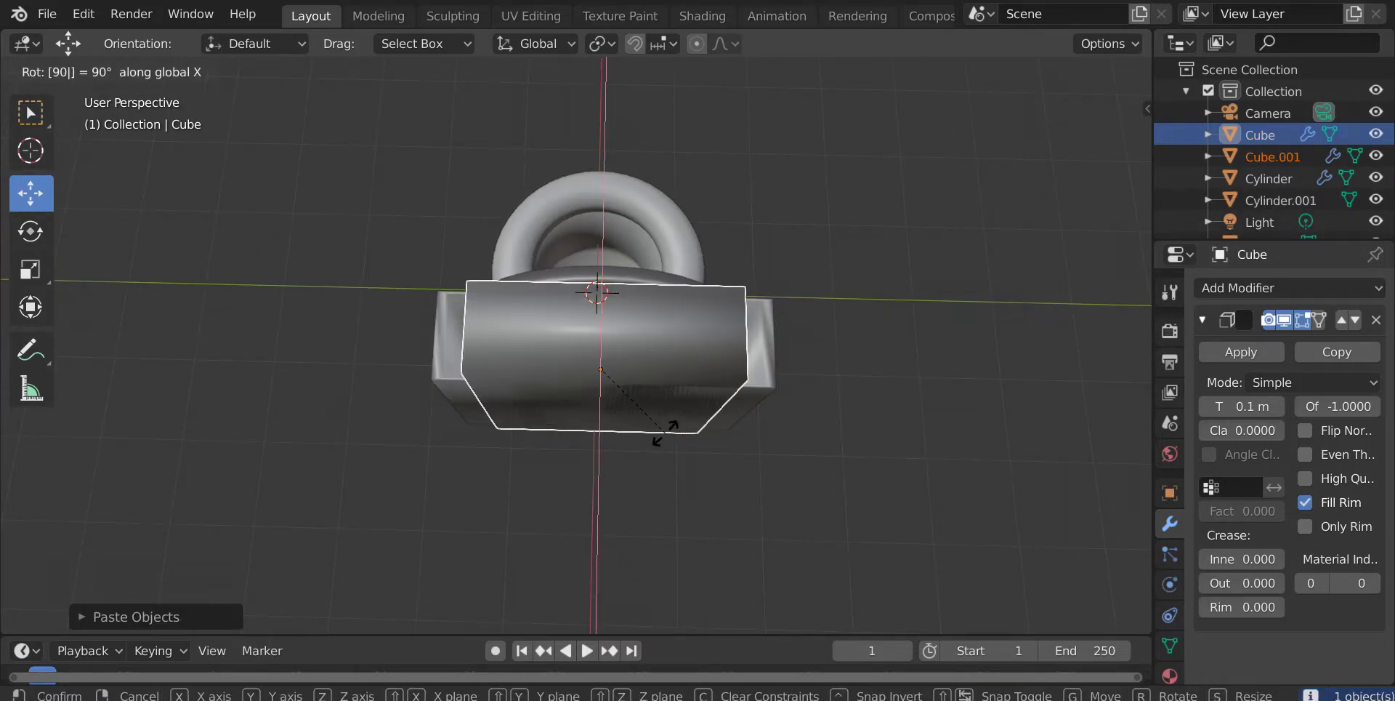
{"action": "key", "text": "Return"}
{"action": "middle_click_drag", "start_coordinate": [665, 434], "coordinate": [805, 279]}
{"action": "middle_click_drag", "start_coordinate": [34, 172], "coordinate": [334, 277]}
- Rotate the pasted tank copy 90° about the global Y axis twice to turn it upside down
{"action": "key", "text": "r"}
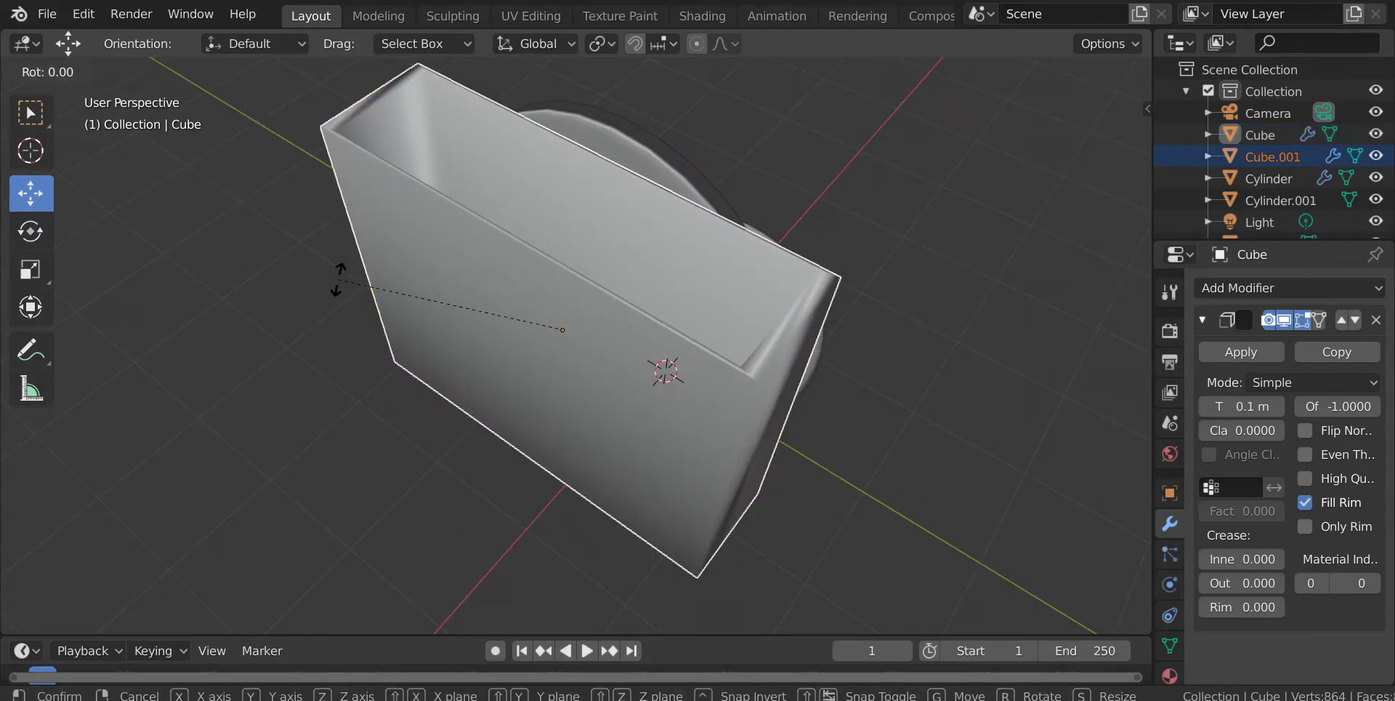
{"action": "type", "text": "y90"}
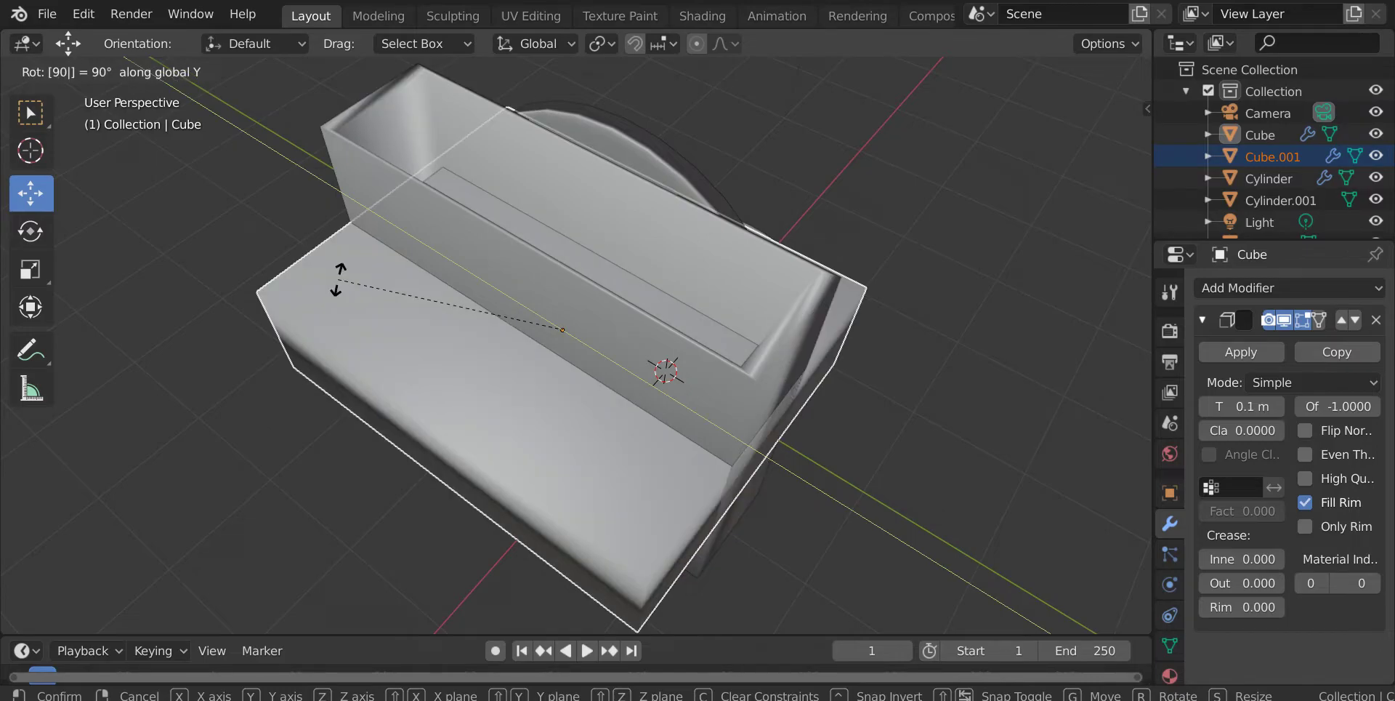
{"action": "key", "text": "Return"}
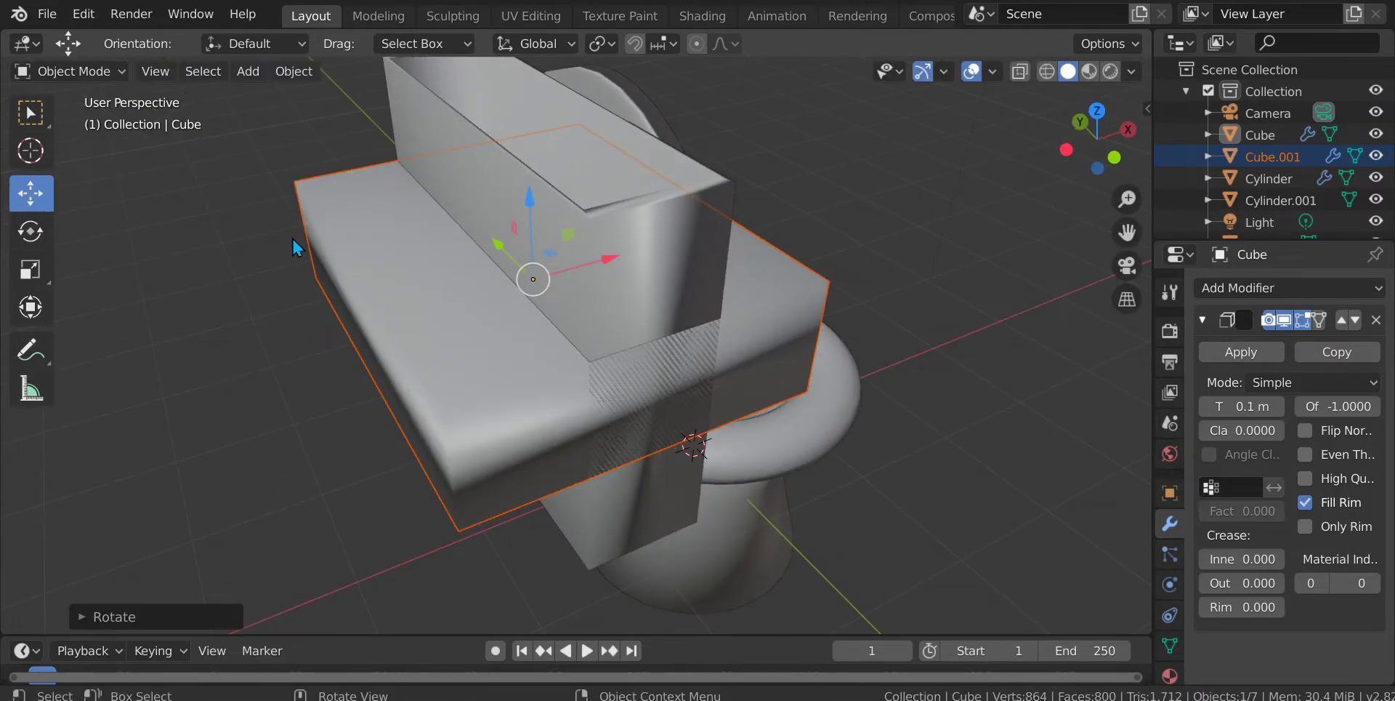
{"action": "middle_click_drag", "start_coordinate": [292, 237], "coordinate": [293, 237]}
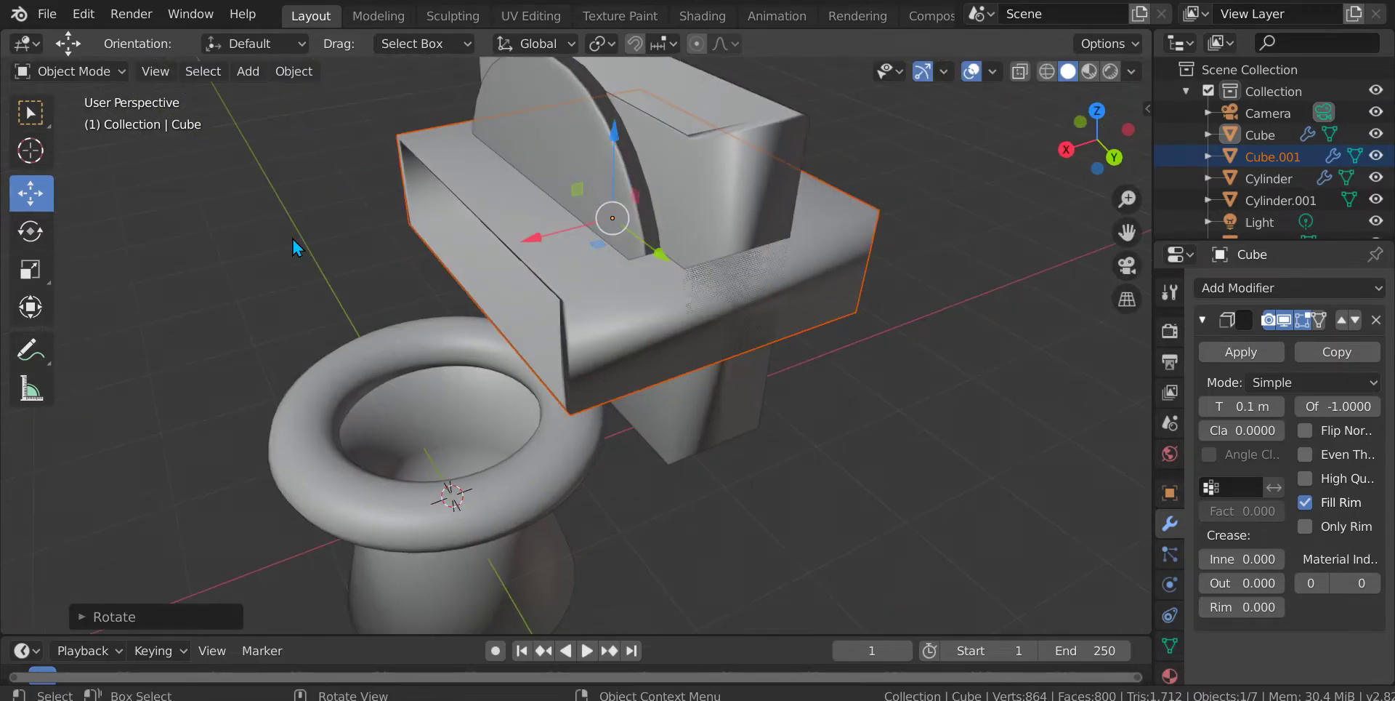
{"action": "type", "text": "r90"}
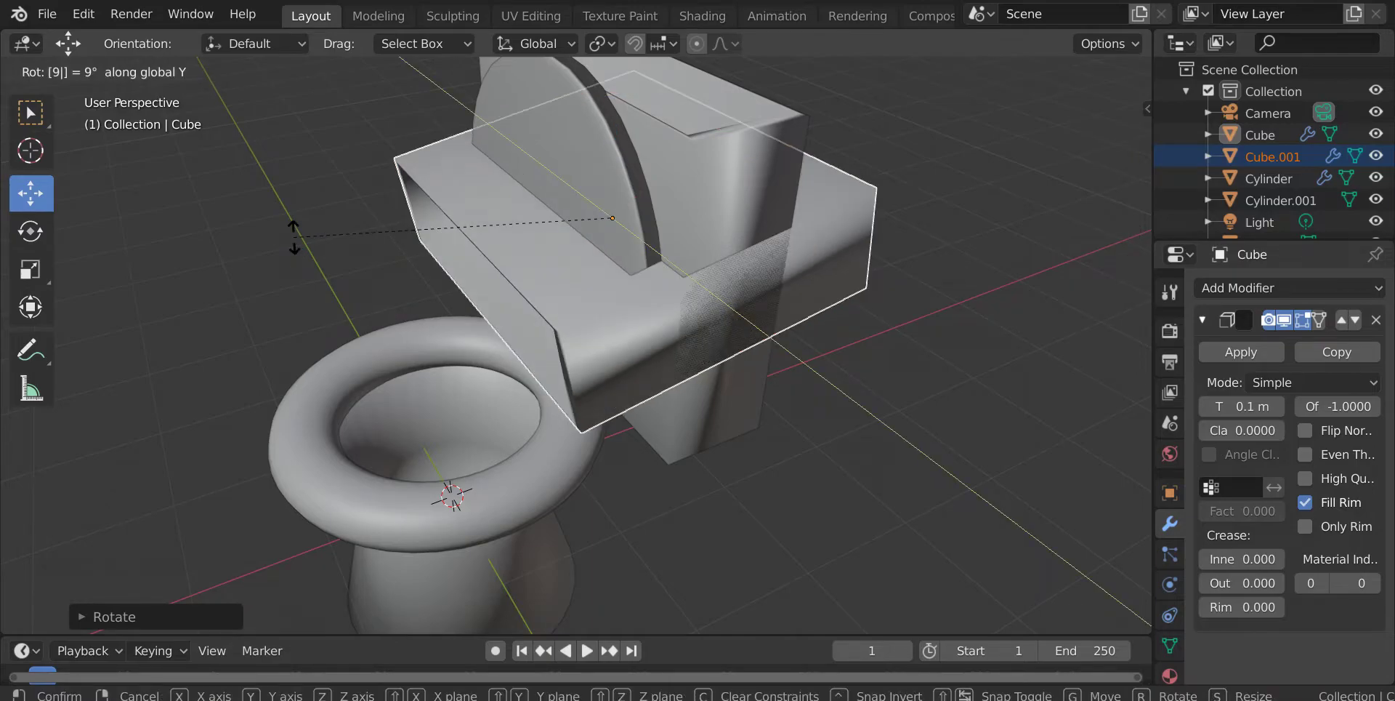
{"action": "key", "text": "Return"}
- Shift the inverted tank copy sideways and scale it along the Z axis
{"action": "middle_click_drag", "start_coordinate": [427, 330], "coordinate": [594, 295]}
{"action": "left_click_drag", "start_coordinate": [629, 249], "coordinate": [741, 260]}
{"action": "middle_click_drag", "start_coordinate": [960, 315], "coordinate": [629, 517]}
{"action": "key", "text": "s"}
{"action": "key", "text": "z"}
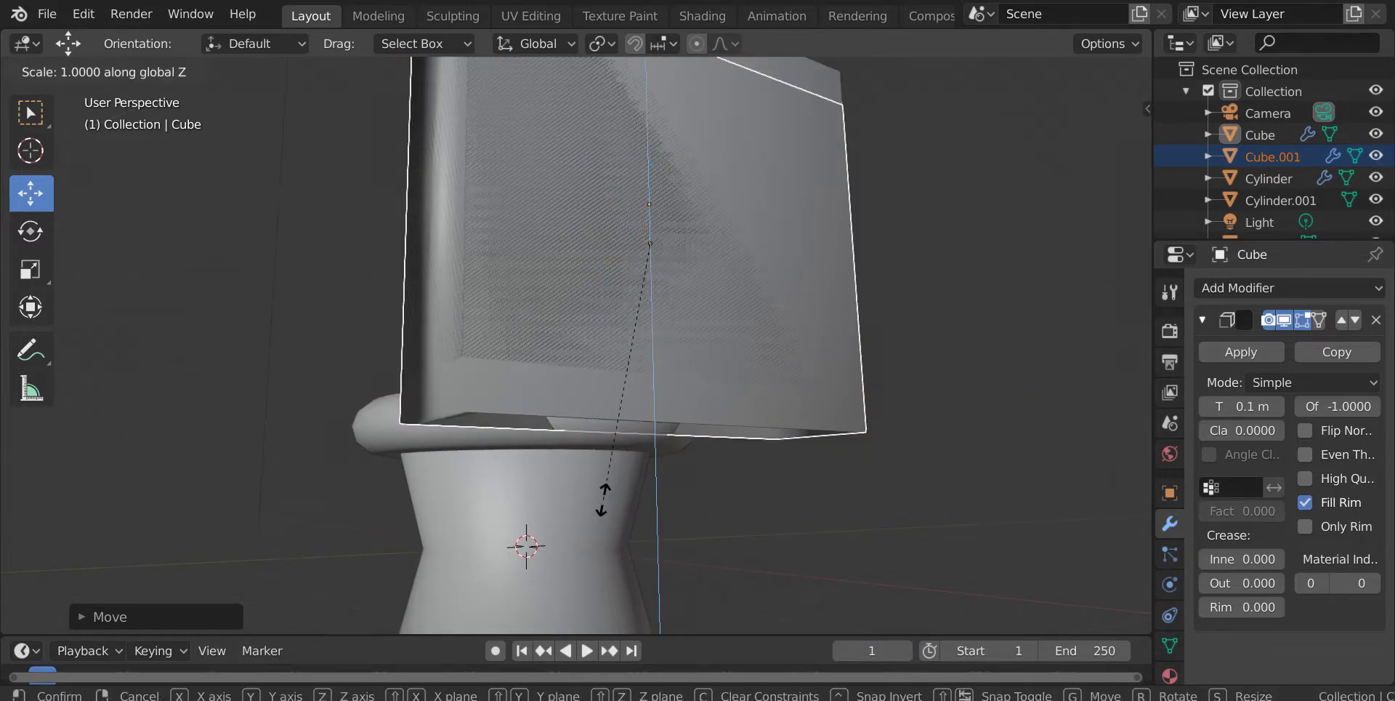
{"action": "left_click", "coordinate": [576, 407]}
- Scale the inverted copy down to fit within the tank walls, then stretch it along Z by about 1.2
{"action": "mouse_move", "coordinate": [576, 407]}
{"action": "middle_mouse_down"}
{"action": "mouse_move", "coordinate": [680, 473]}
{"action": "mouse_move", "coordinate": [682, 419]}
{"action": "mouse_move", "coordinate": [764, 353]}
{"action": "mouse_move", "coordinate": [728, 365]}
{"action": "mouse_move", "coordinate": [690, 430]}
{"action": "mouse_move", "coordinate": [598, 418]}
{"action": "middle_mouse_up"}
{"action": "key", "text": "s"}
{"action": "left_click", "coordinate": [757, 356]}
{"action": "key", "text": "s"}
{"action": "key", "text": "z"}
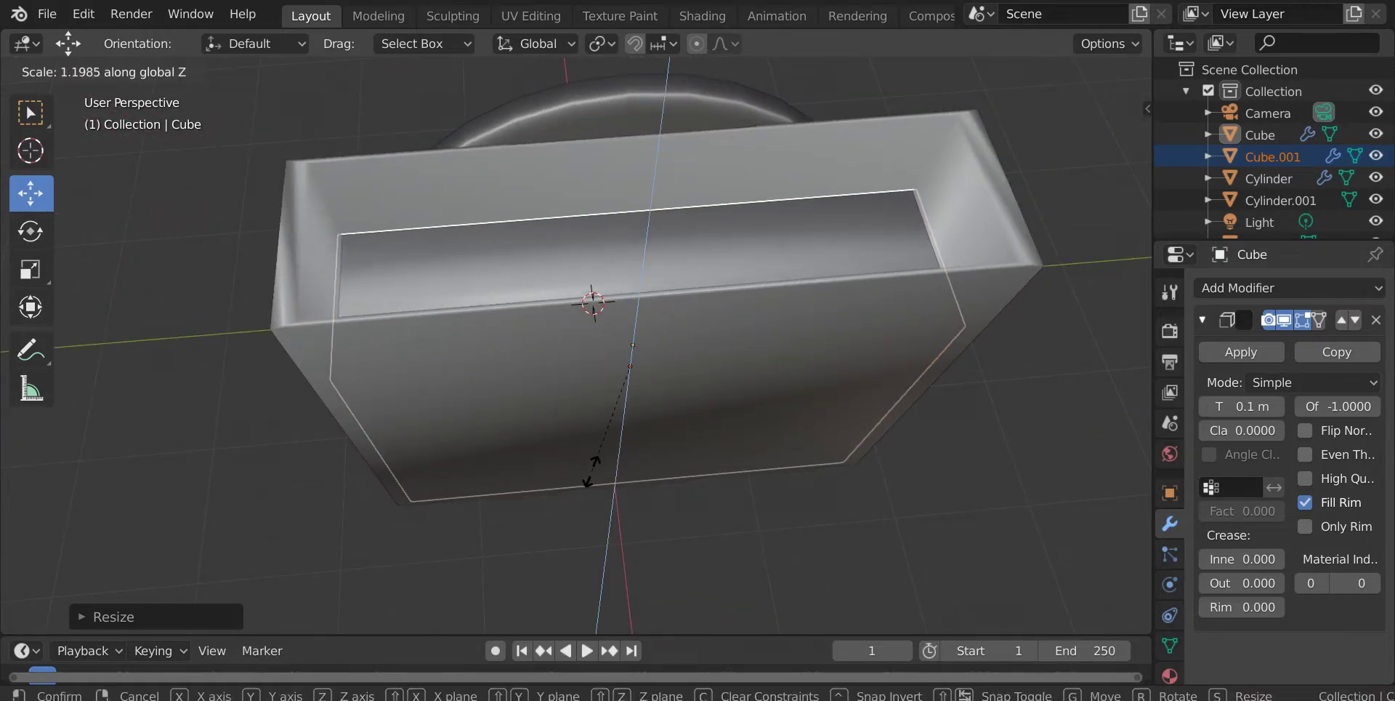
{"action": "left_click", "coordinate": [592, 473]}
- Adjust the inverted copy's position so it sits inside the tank
{"action": "left_click_drag", "start_coordinate": [630, 327], "coordinate": [625, 305]}
{"action": "middle_click_drag", "start_coordinate": [625, 305], "coordinate": [731, 237]}
{"action": "left_click_drag", "start_coordinate": [655, 179], "coordinate": [657, 186]}
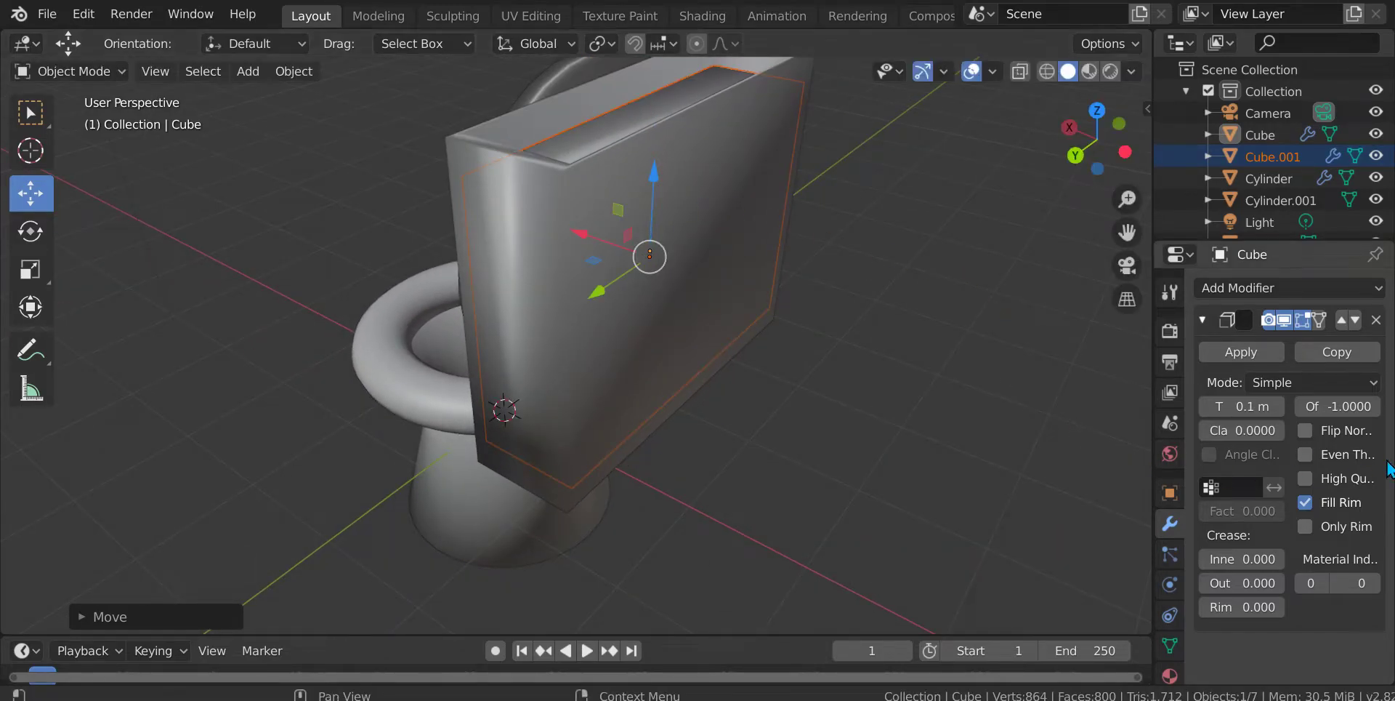
- Remove the Solidify modifier from the inner cube and apply the Solidify modifier on the outer tank
{"action": "middle_click_drag", "start_coordinate": [727, 261], "coordinate": [705, 474]}
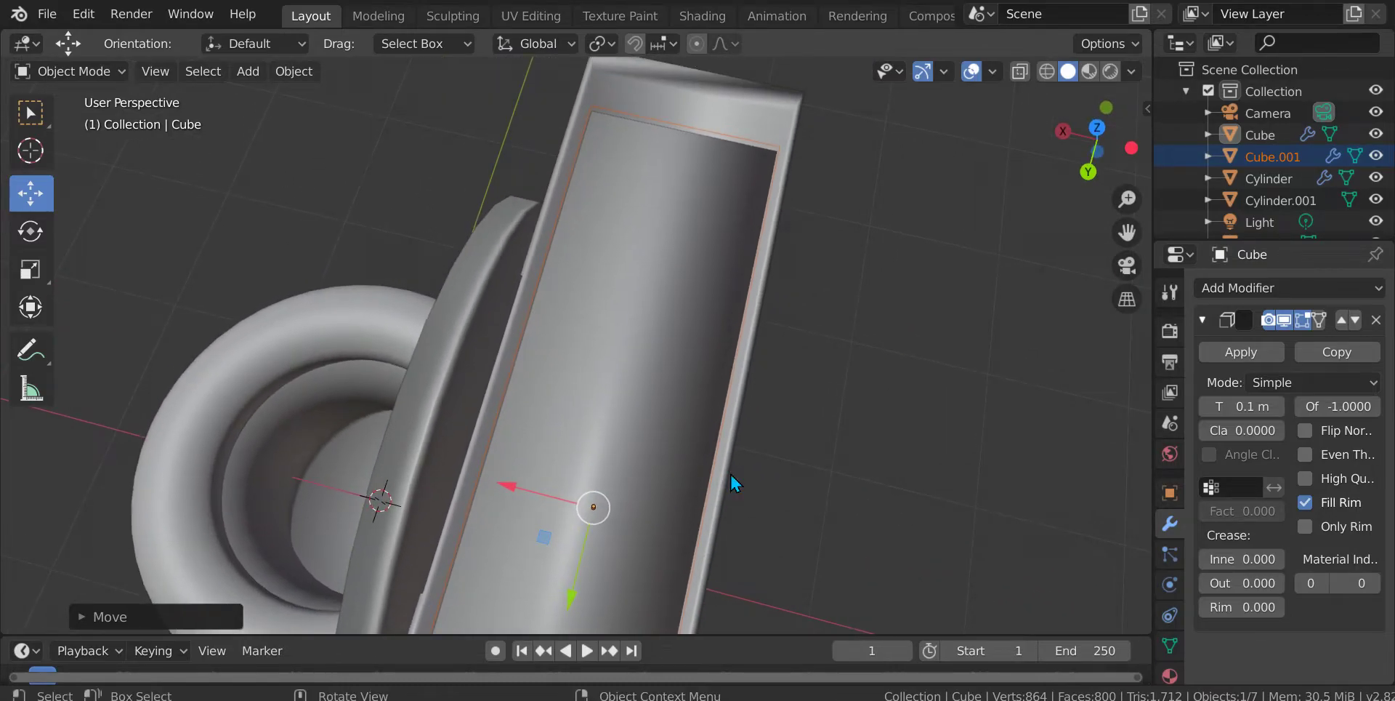
{"action": "middle_click_drag", "start_coordinate": [777, 339], "coordinate": [795, 322]}
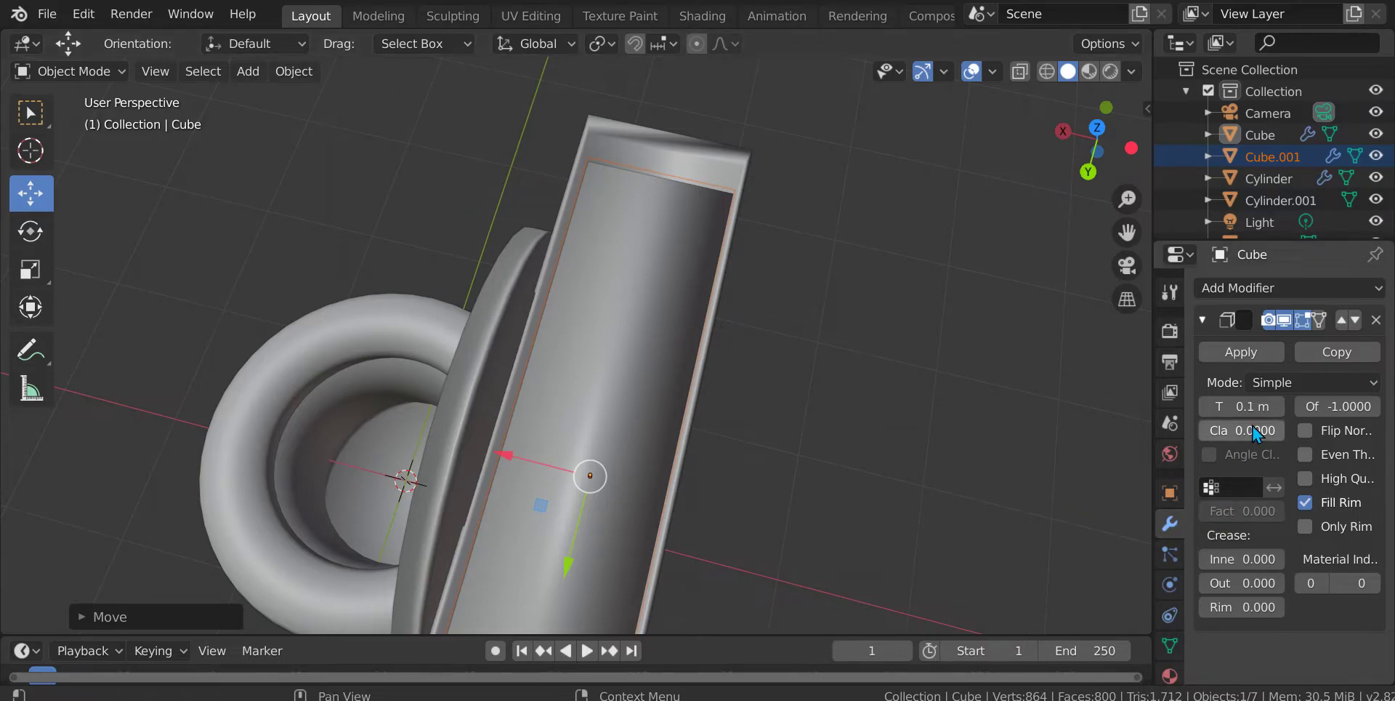
{"action": "scroll", "coordinate": [622, 362], "scroll_direction": "up", "scroll_amount": 4}
{"action": "middle_click_drag", "start_coordinate": [623, 362], "coordinate": [696, 277]}
{"action": "scroll", "coordinate": [638, 273], "scroll_direction": "down", "scroll_amount": 5}
{"action": "scroll", "coordinate": [658, 284], "scroll_direction": "up", "scroll_amount": 5}
{"action": "scroll", "coordinate": [782, 349], "scroll_direction": "down", "scroll_amount": 4}
{"action": "left_click", "coordinate": [826, 401]}
{"action": "middle_click_drag", "start_coordinate": [825, 401], "coordinate": [676, 378]}
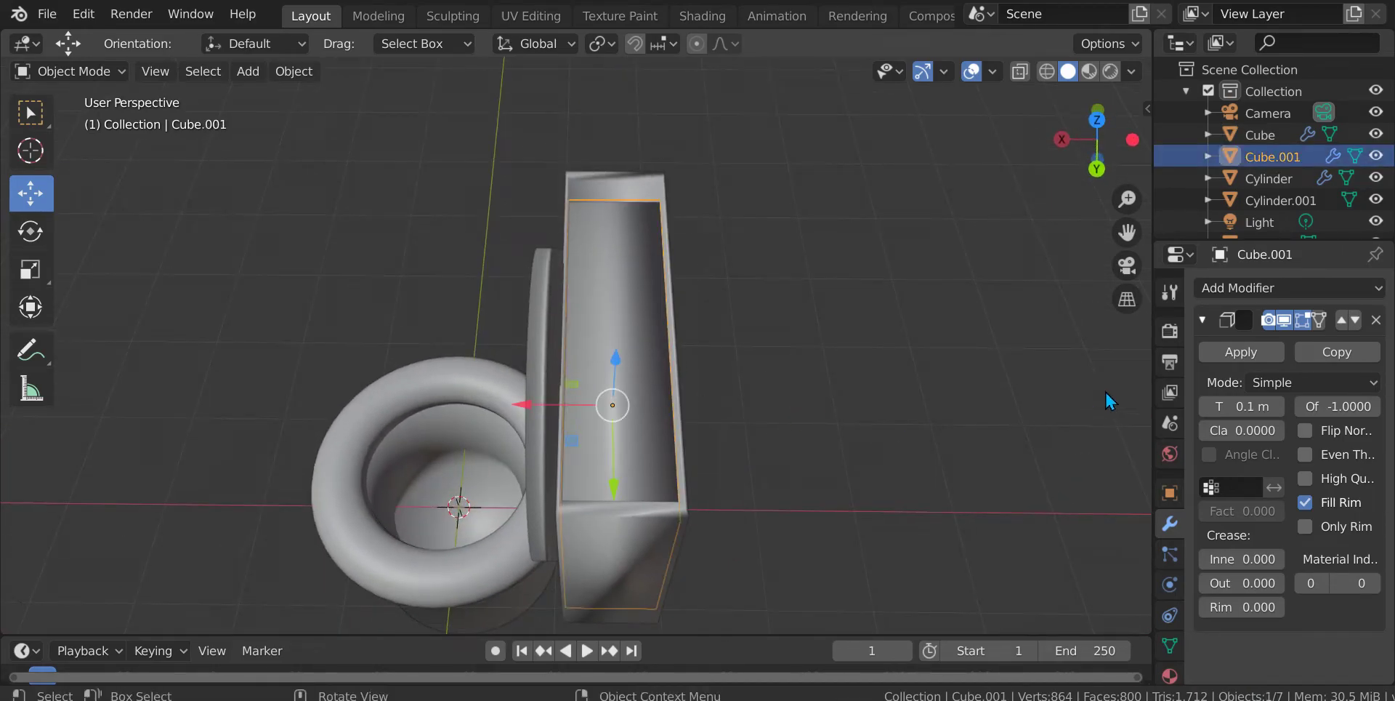
{"action": "left_click", "coordinate": [1376, 318]}
{"action": "left_click", "coordinate": [617, 576]}
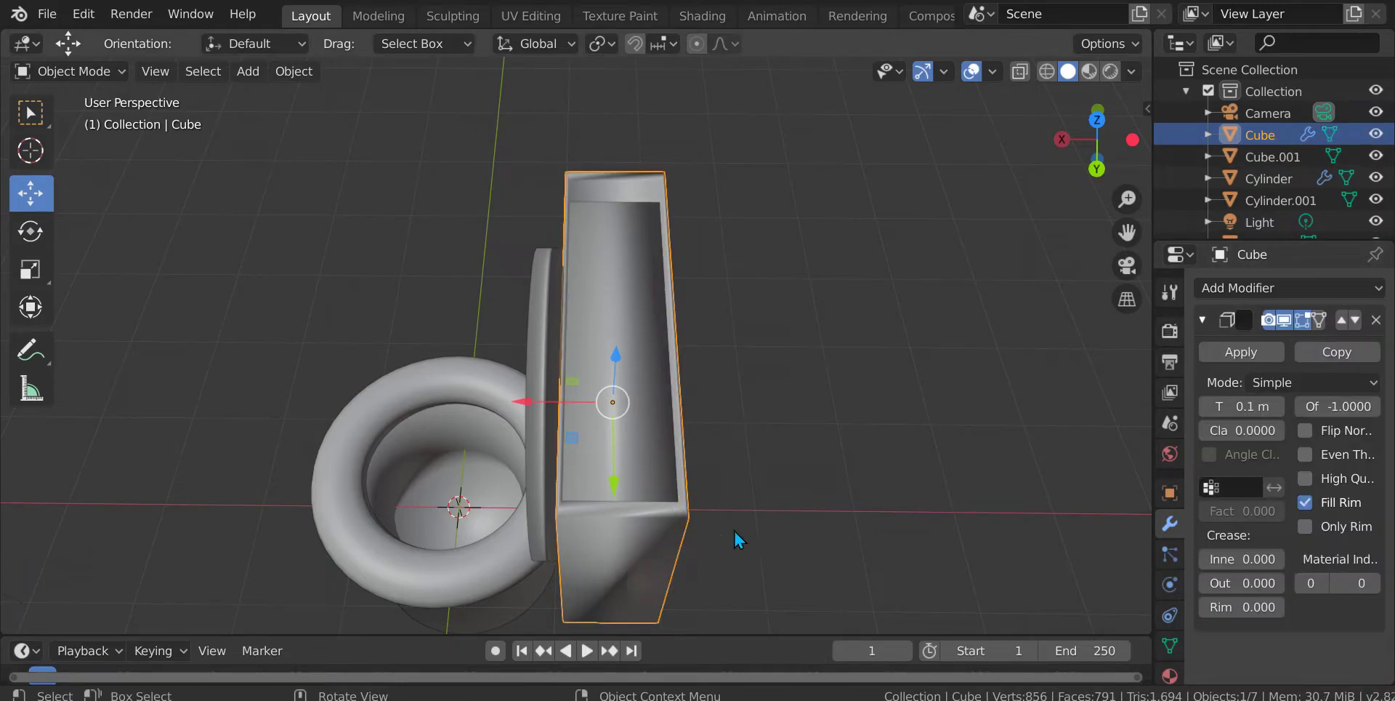
{"action": "left_click", "coordinate": [1231, 357]}
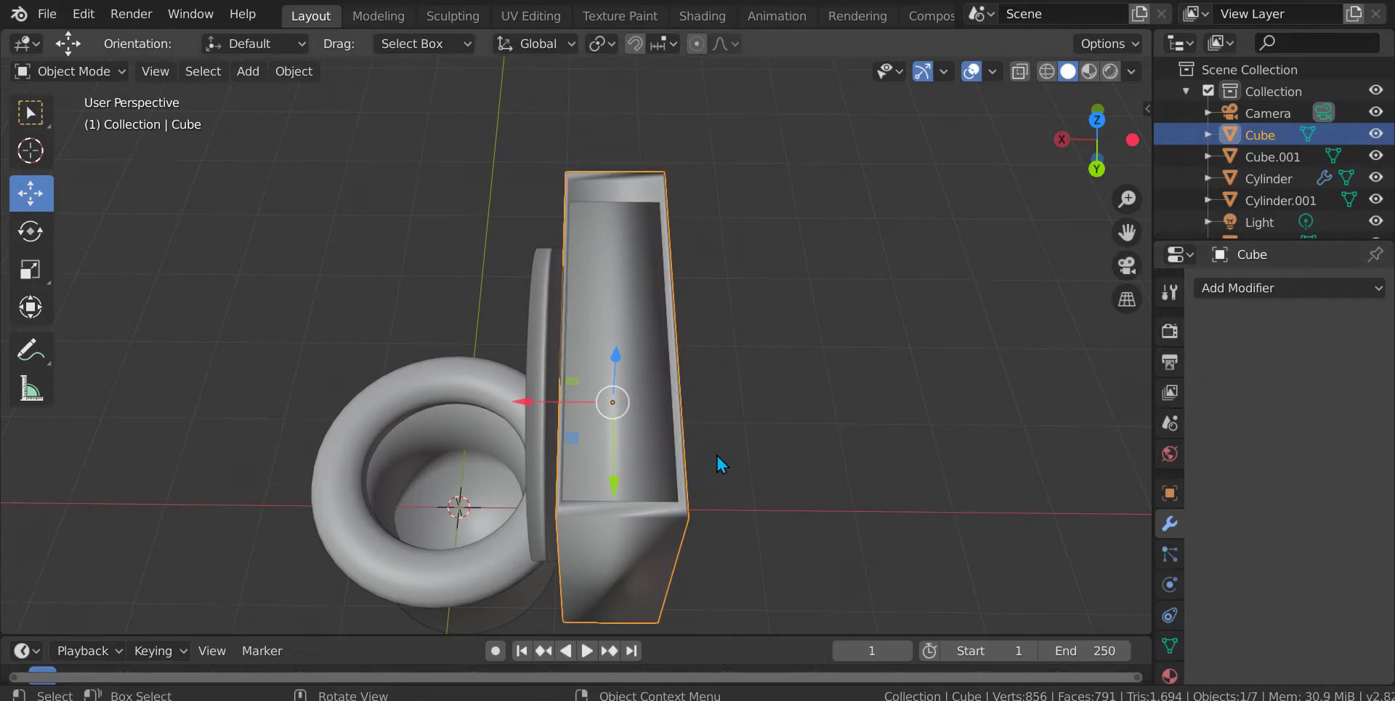
- Remove the Solidify modifier from the bowl cylinder and clear the selection
{"action": "scroll", "coordinate": [683, 425], "scroll_direction": "up", "scroll_amount": 3}
{"action": "middle_click_drag", "start_coordinate": [654, 397], "coordinate": [933, 250], "text": "shift"}
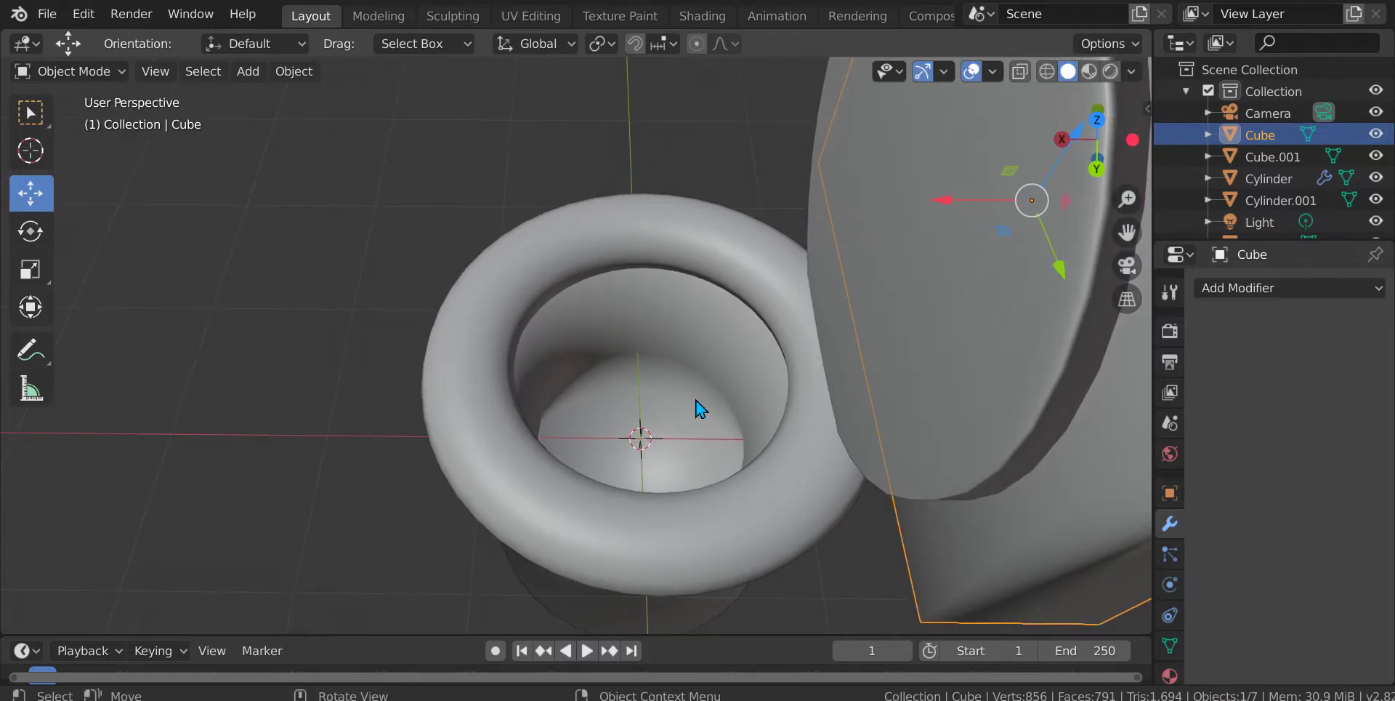
{"action": "left_click", "coordinate": [712, 336]}
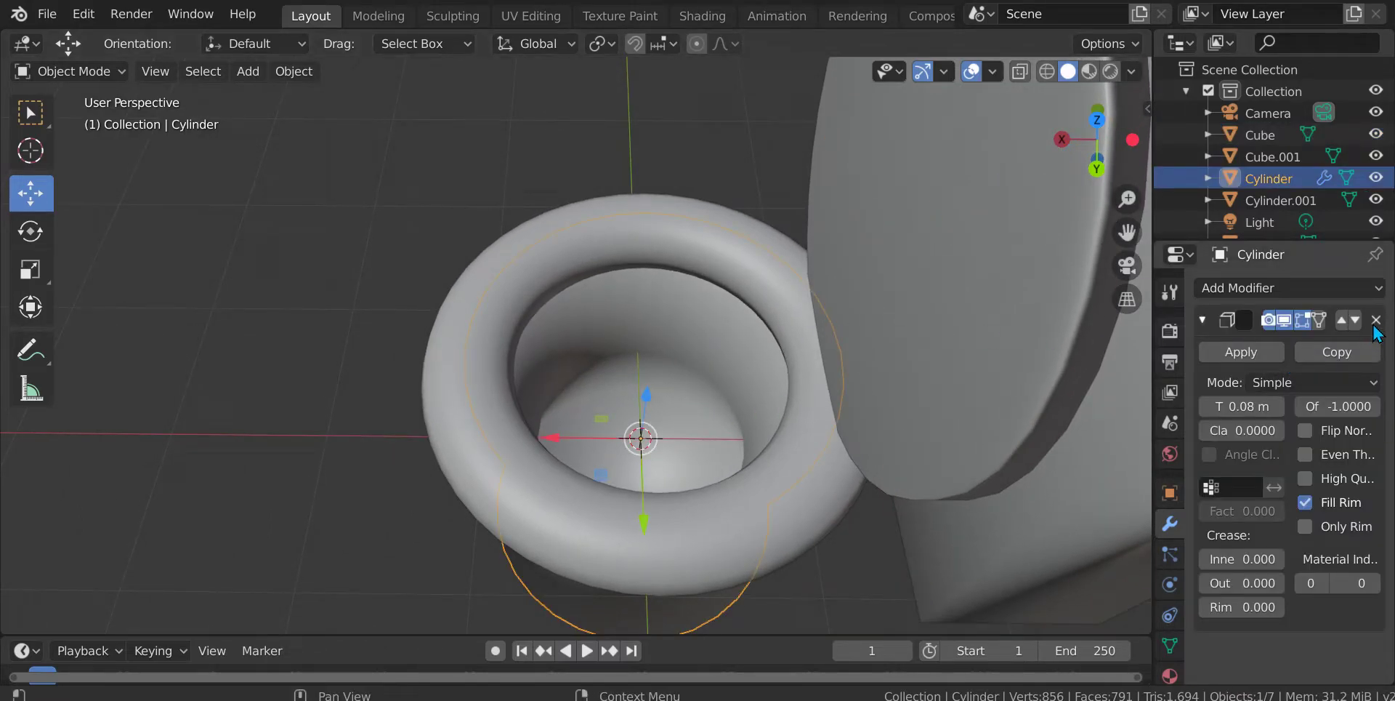
{"action": "middle_click_drag", "start_coordinate": [628, 456], "coordinate": [600, 314]}
{"action": "scroll", "coordinate": [603, 314], "scroll_direction": "down", "scroll_amount": 4}
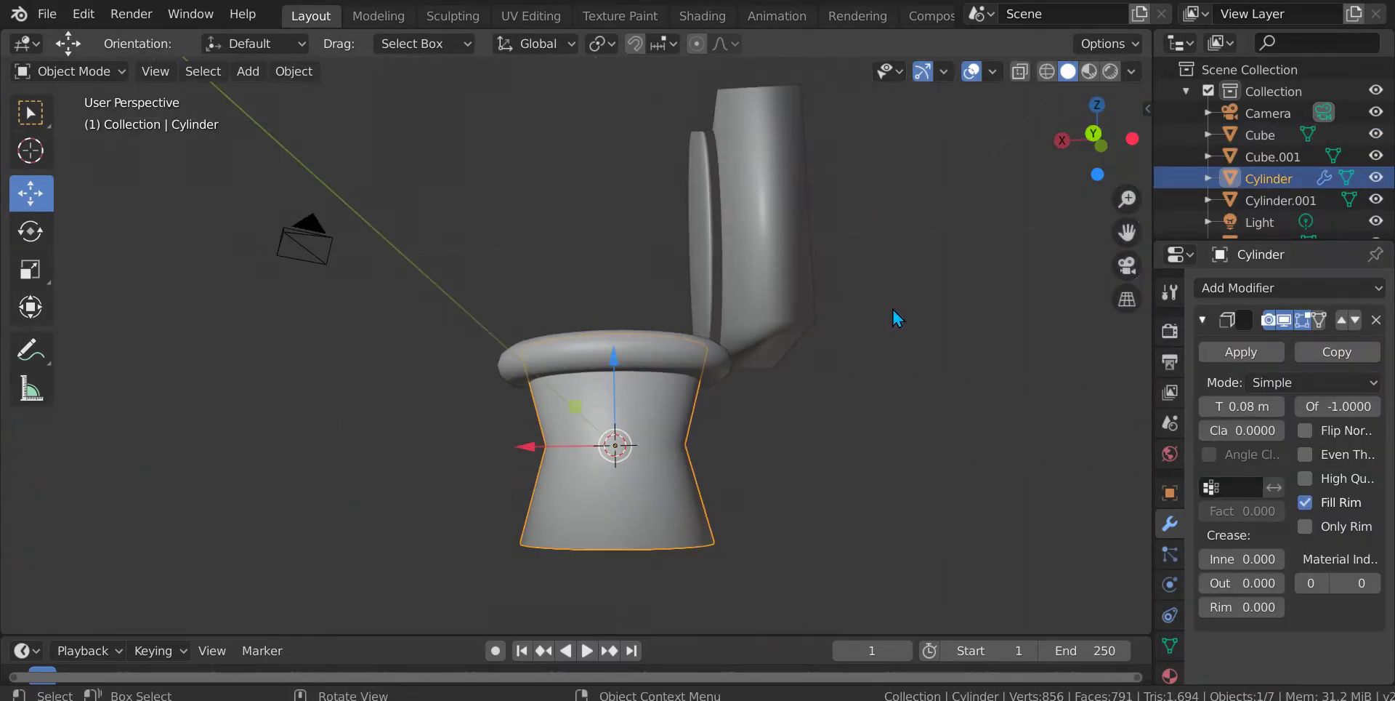
{"action": "left_click", "coordinate": [1375, 321]}
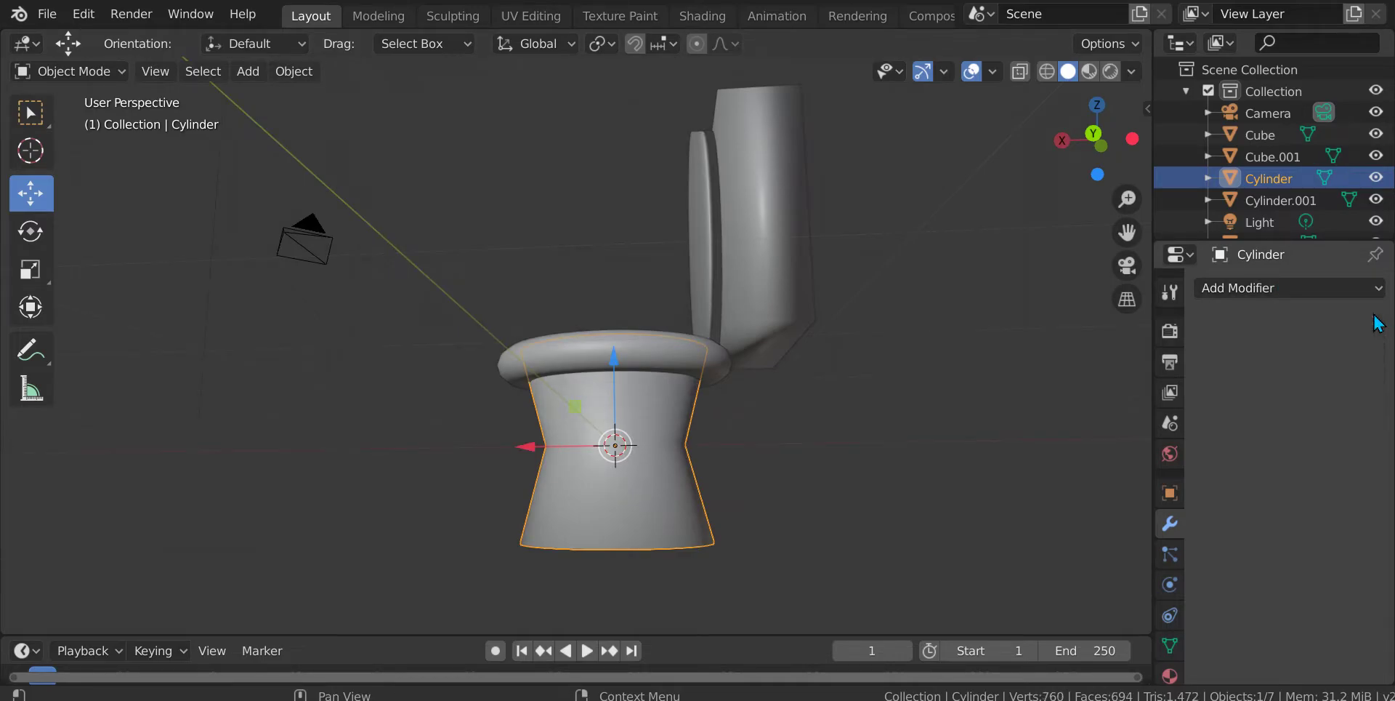
{"action": "scroll", "coordinate": [855, 349], "scroll_direction": "up", "scroll_amount": 3}
{"action": "middle_click_drag", "start_coordinate": [855, 349], "coordinate": [790, 253]}
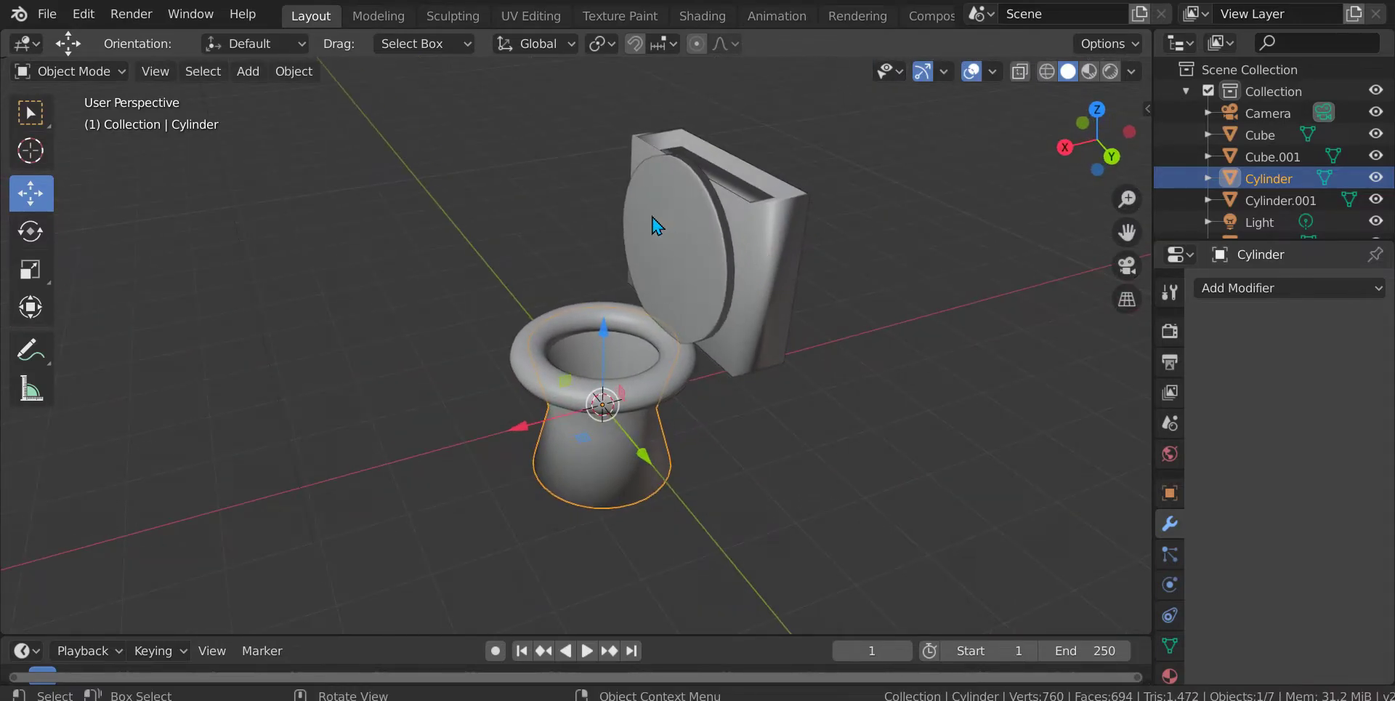
{"action": "left_click", "coordinate": [910, 445]}
- Add a plane mesh and scale it up uniformly into a large floor around the toilet
{"action": "scroll", "coordinate": [912, 458], "scroll_direction": "up", "scroll_amount": 3}
{"action": "middle_click_drag", "start_coordinate": [844, 421], "coordinate": [862, 387]}
{"action": "scroll", "coordinate": [746, 315], "scroll_direction": "down", "scroll_amount": 5}
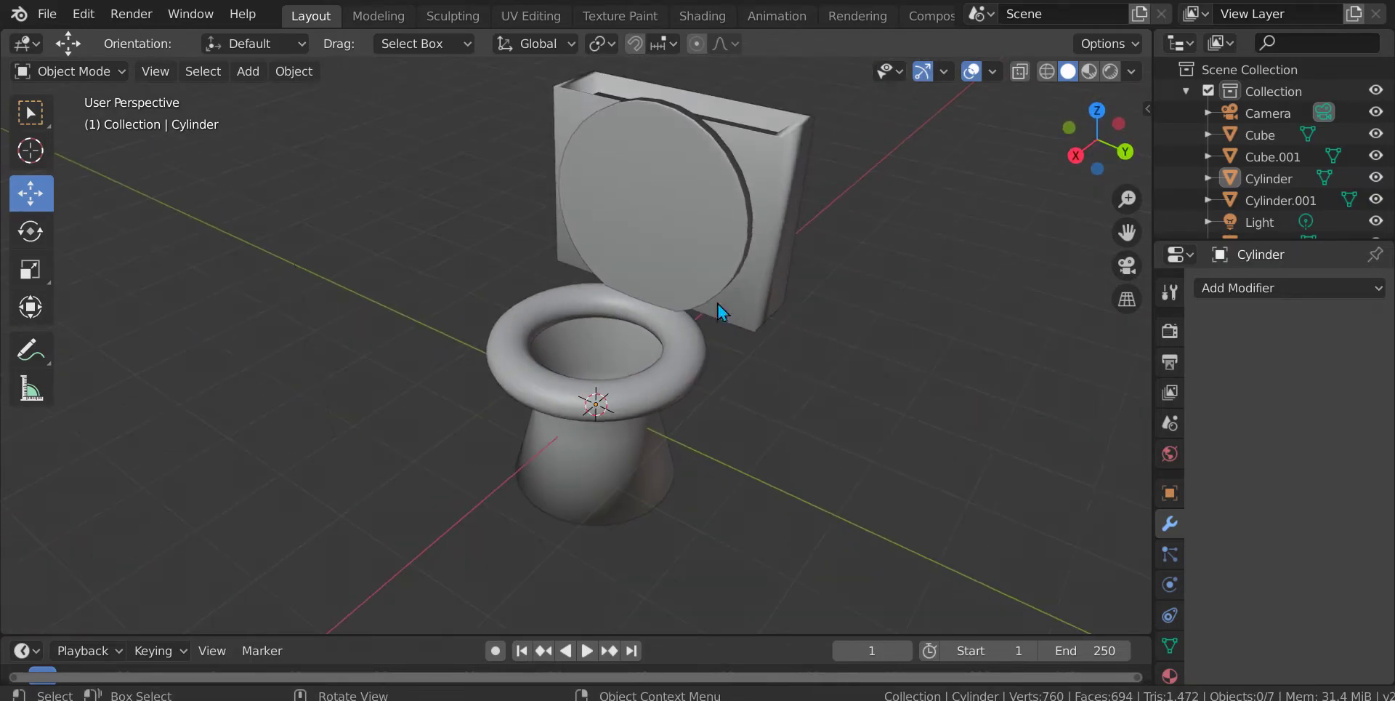
{"action": "scroll", "coordinate": [572, 214], "scroll_direction": "up", "scroll_amount": 2}
{"action": "key", "text": "shift+a"}
{"action": "mouse_move", "coordinate": [548, 199]}
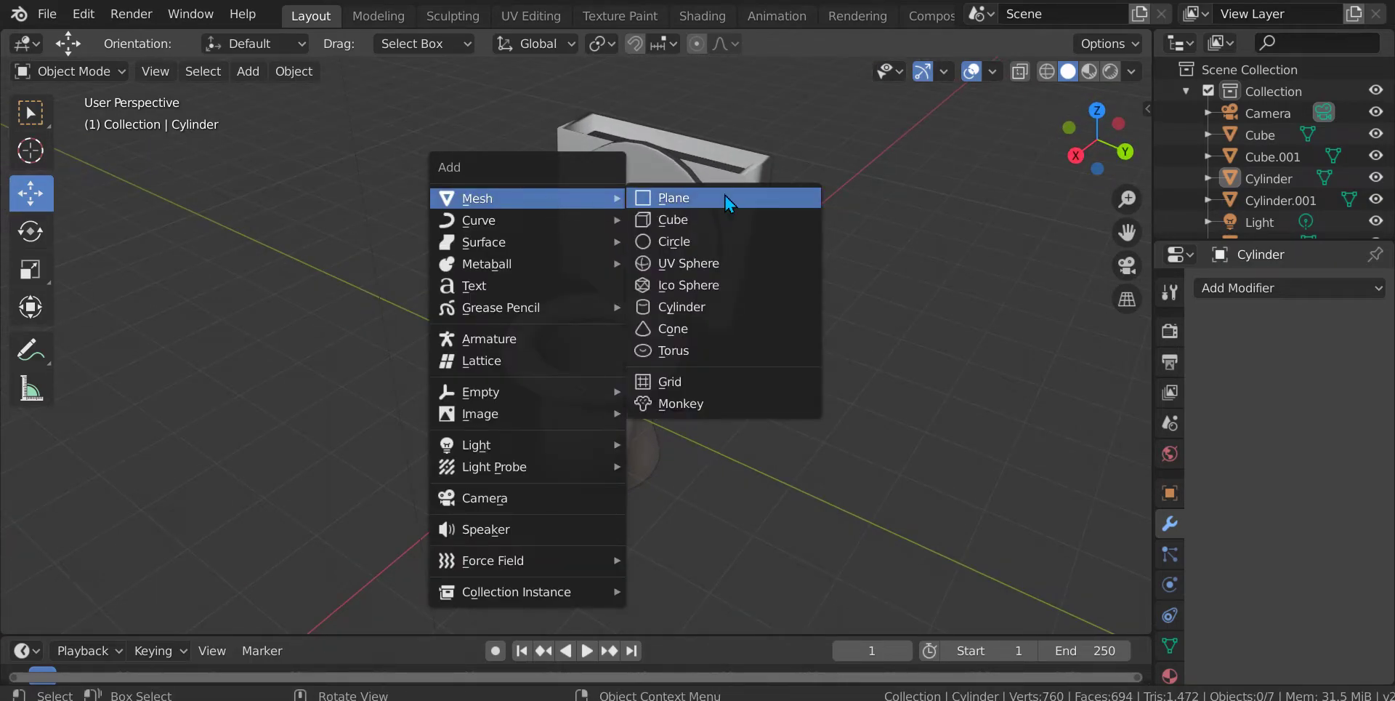
{"action": "left_click", "coordinate": [724, 199]}
{"action": "scroll", "coordinate": [643, 439], "scroll_direction": "down", "scroll_amount": 2}
{"action": "key", "text": "s"}
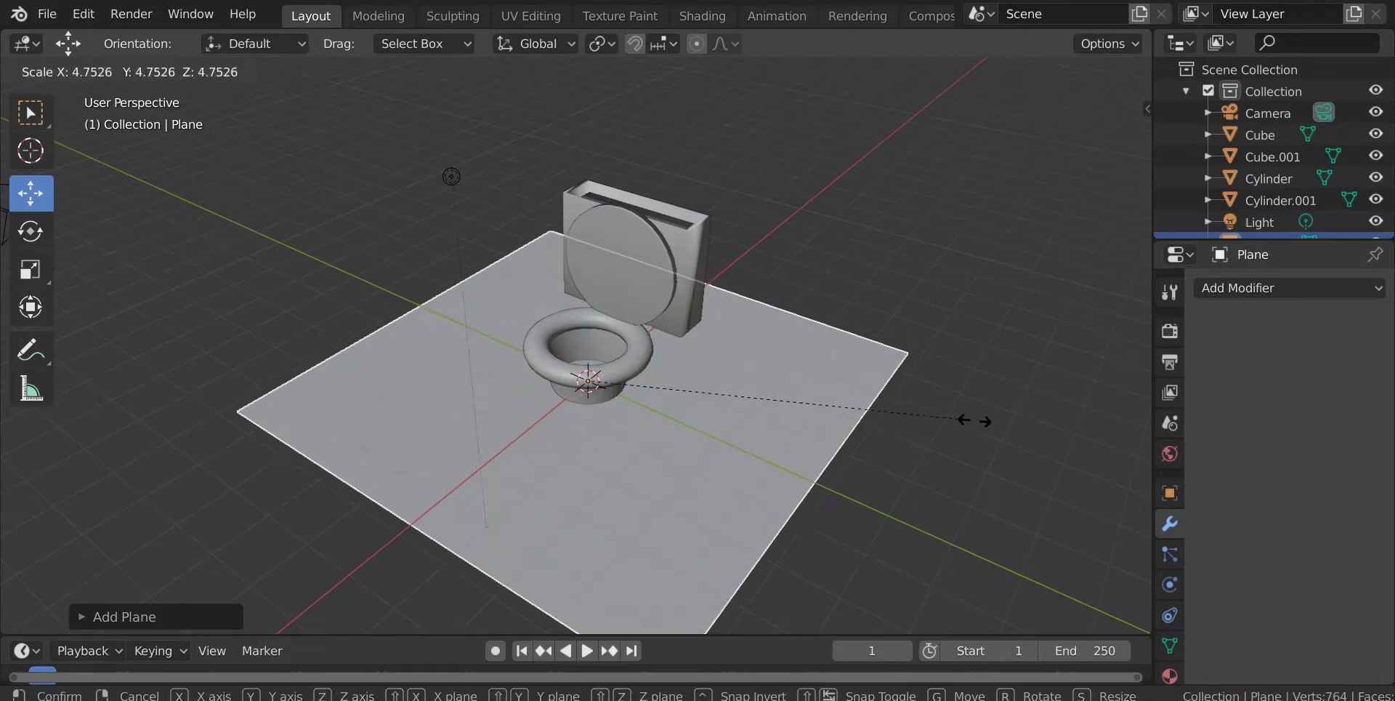
{"action": "left_click", "coordinate": [57, 425]}
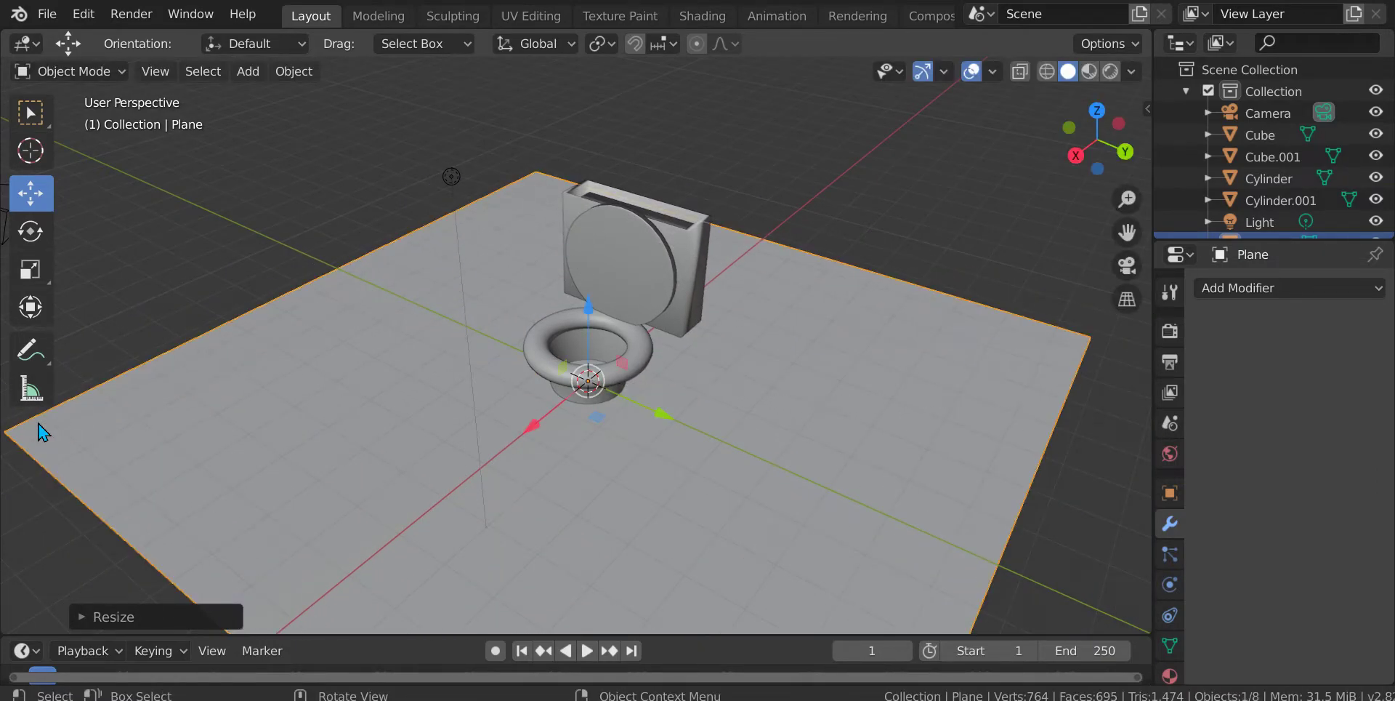
- Select the bowl, seat, lid and outer tank together and raise them until the bowl's base stands on the floor plane
{"action": "scroll", "coordinate": [776, 451], "scroll_direction": "up", "scroll_amount": 3}
{"action": "middle_click_drag", "start_coordinate": [776, 451], "coordinate": [686, 333]}
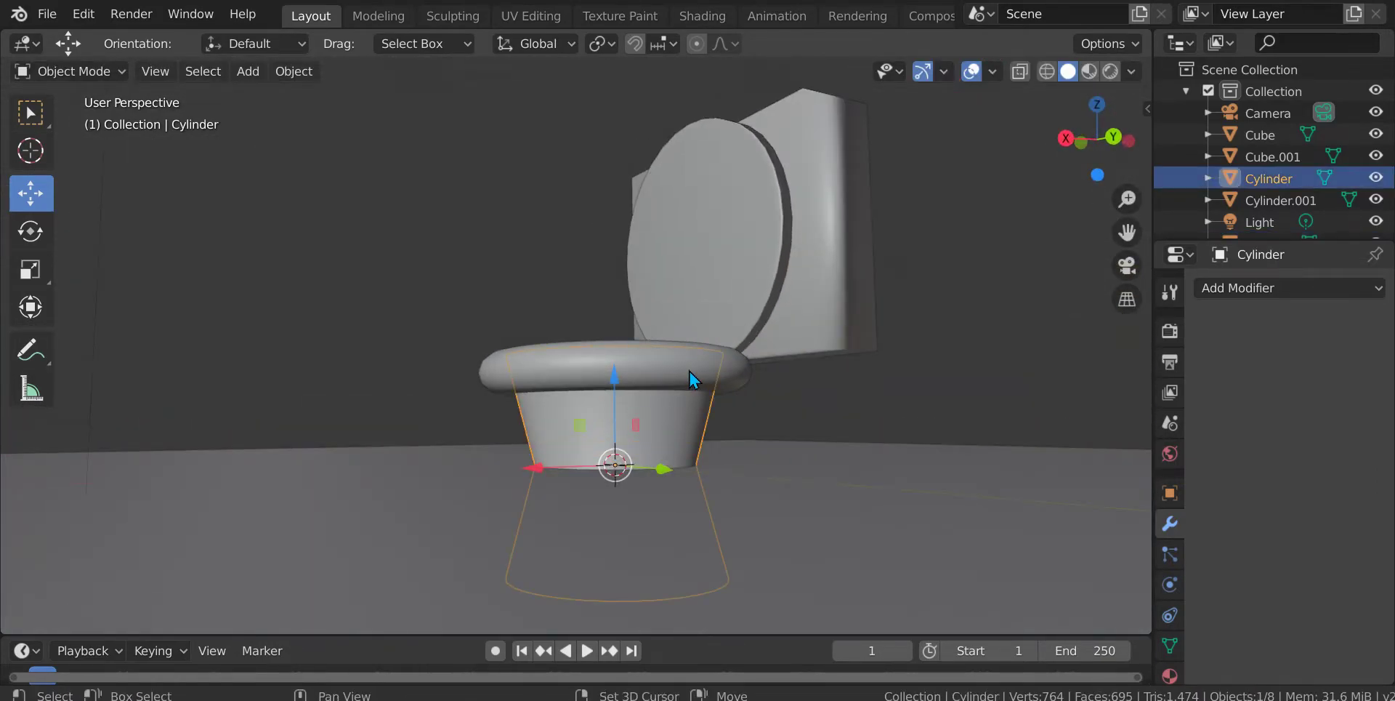
{"action": "left_click", "coordinate": [716, 251], "text": "shift"}
{"action": "left_click", "coordinate": [807, 276], "text": "shift"}
{"action": "left_click_drag", "start_coordinate": [670, 263], "coordinate": [762, 160]}
- Look through the camera and move it to about X 6.6, Y -6.6, Z 6.6 m to bring the tank and lid into frame
{"action": "scroll", "coordinate": [757, 349], "scroll_direction": "down", "scroll_amount": 6}
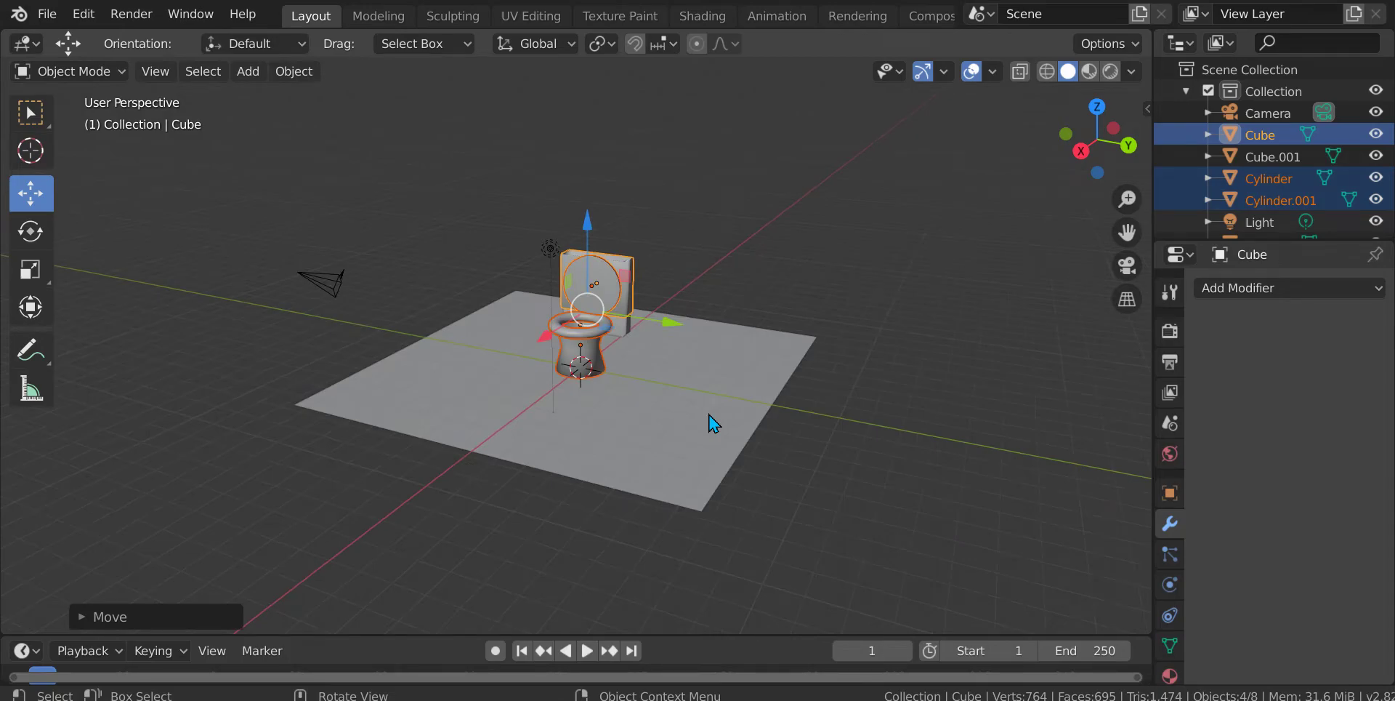
{"action": "key", "text": "KP_0"}
{"action": "left_click", "coordinate": [917, 547]}
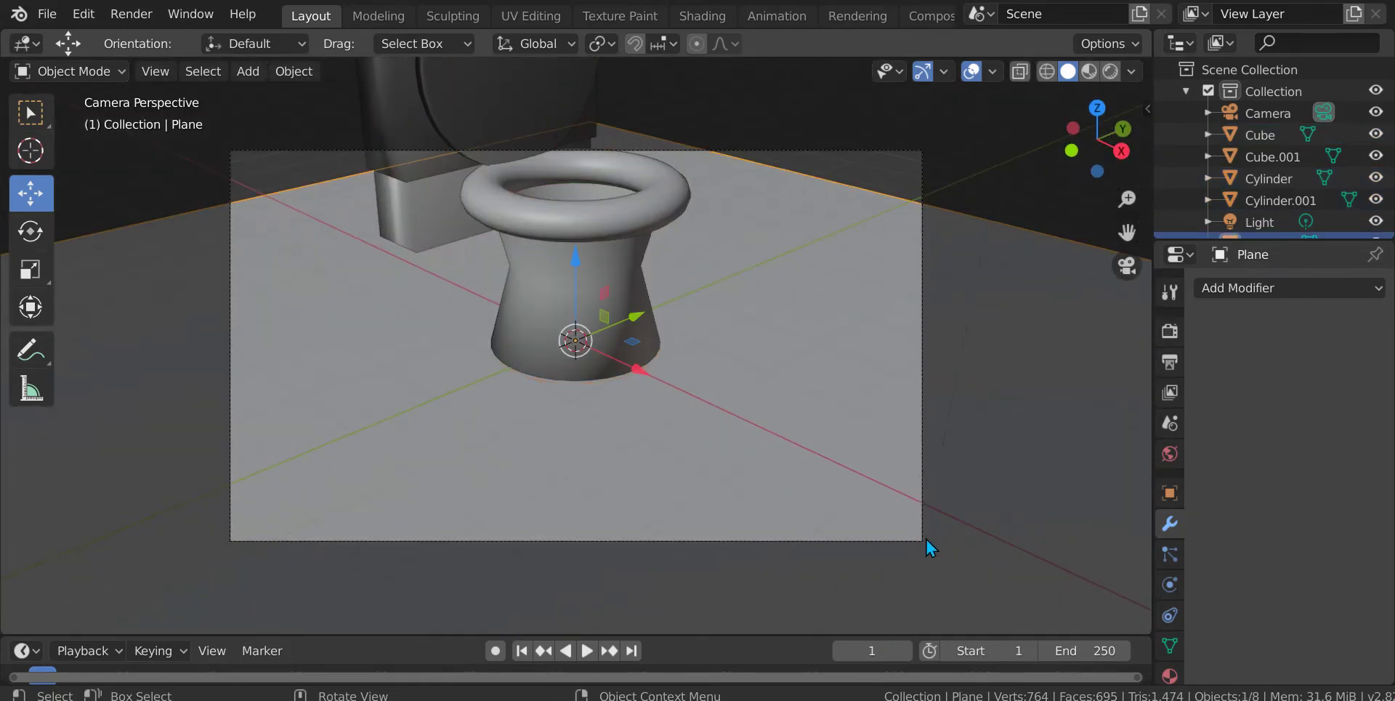
{"action": "left_click", "coordinate": [915, 541]}
{"action": "key", "text": "g"}
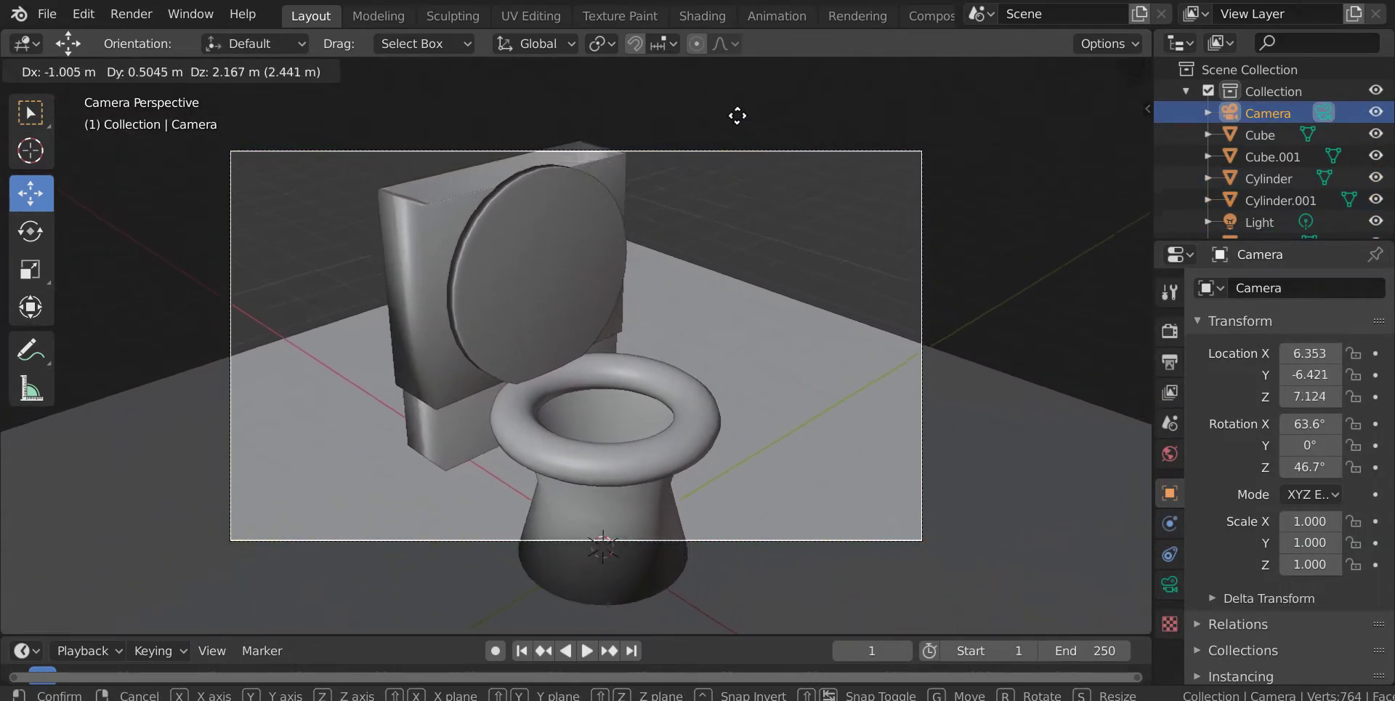
{"action": "left_click", "coordinate": [739, 218]}
- Raise the inner cube vertically until its base sits inside the outer tank
{"action": "left_click", "coordinate": [443, 377]}
{"action": "middle_click_drag", "start_coordinate": [443, 377], "coordinate": [556, 487]}
{"action": "middle_click_drag", "start_coordinate": [491, 376], "coordinate": [465, 291]}
{"action": "key", "text": "g"}
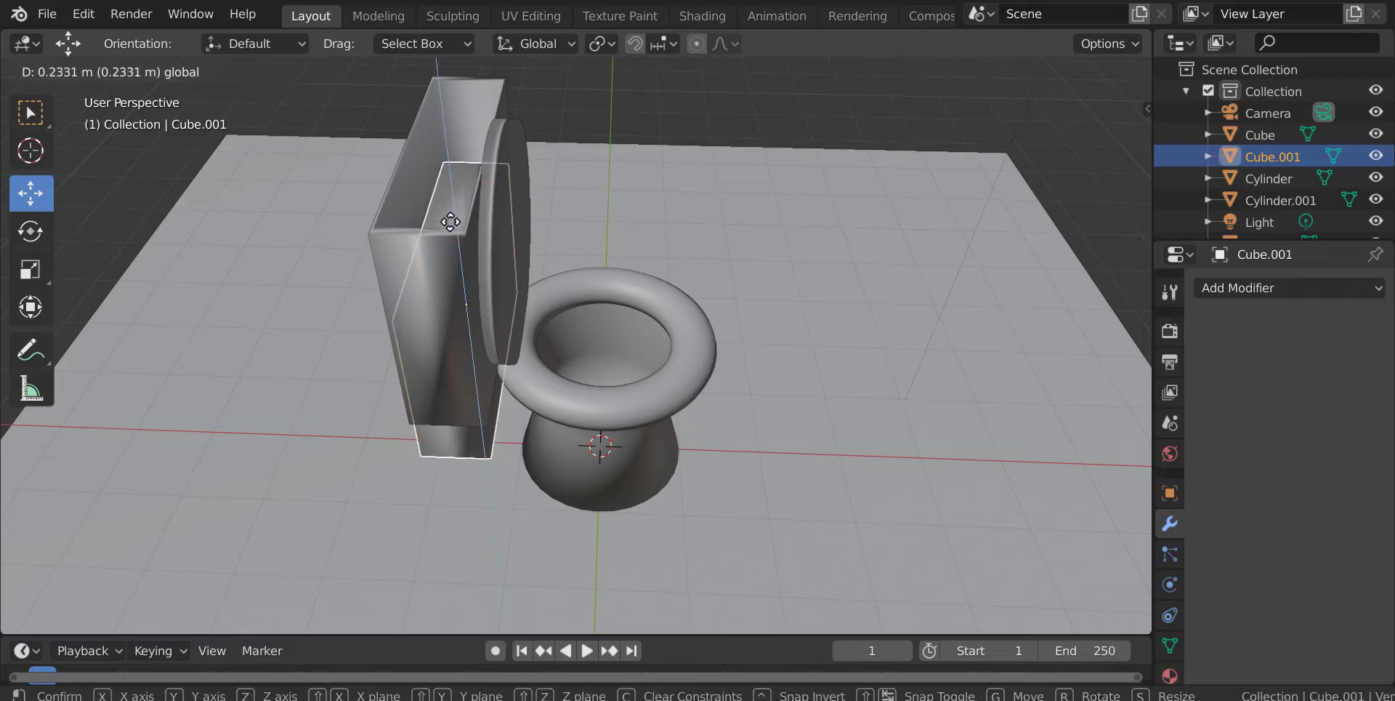
{"action": "left_click", "coordinate": [429, 169]}
{"action": "middle_click_drag", "start_coordinate": [429, 169], "coordinate": [508, 189]}
{"action": "scroll", "coordinate": [494, 176], "scroll_direction": "down", "scroll_amount": 6}
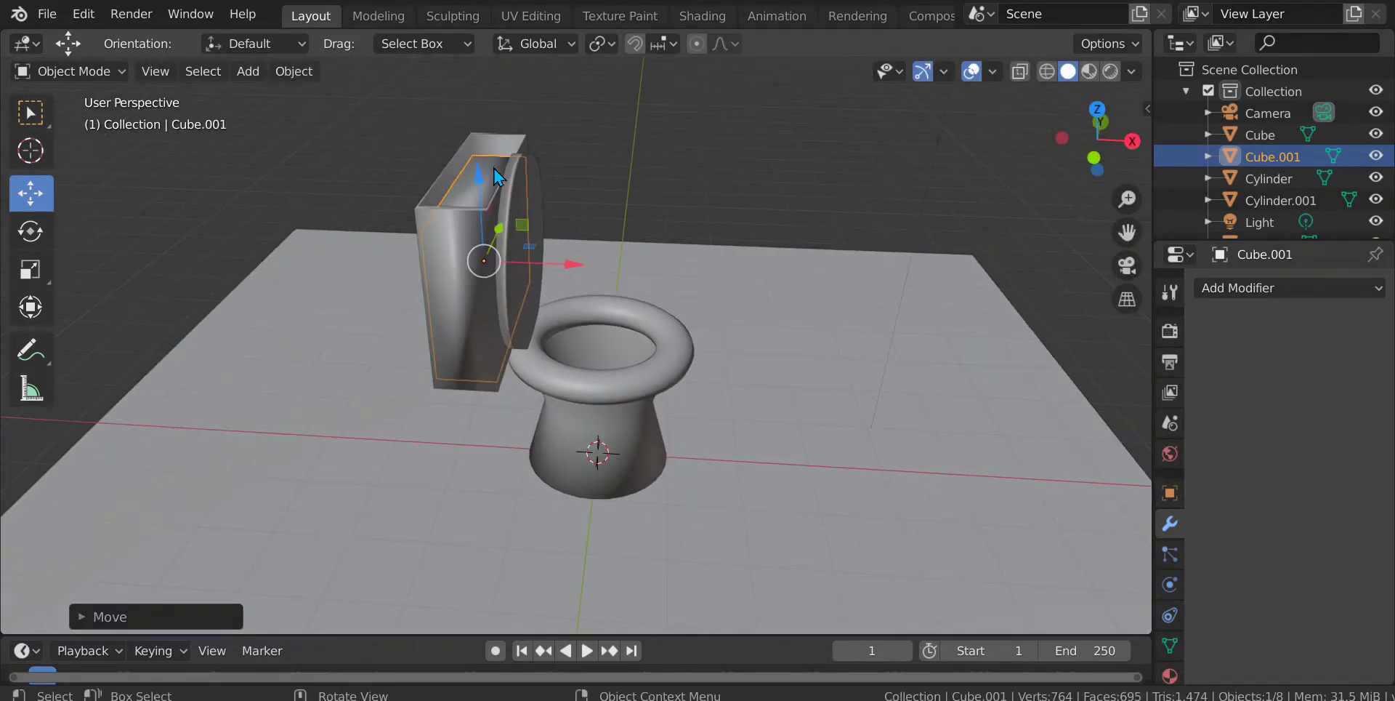
{"action": "left_click_drag", "start_coordinate": [482, 165], "coordinate": [481, 155]}
- In camera view, move the camera back to about X 7.8, Y -8.2, Z 8.0 m so the whole toilet fits the frame
{"action": "scroll", "coordinate": [565, 245], "scroll_direction": "down", "scroll_amount": 2}
{"action": "middle_click_drag", "start_coordinate": [606, 290], "coordinate": [634, 320]}
{"action": "key", "text": "KP_0"}
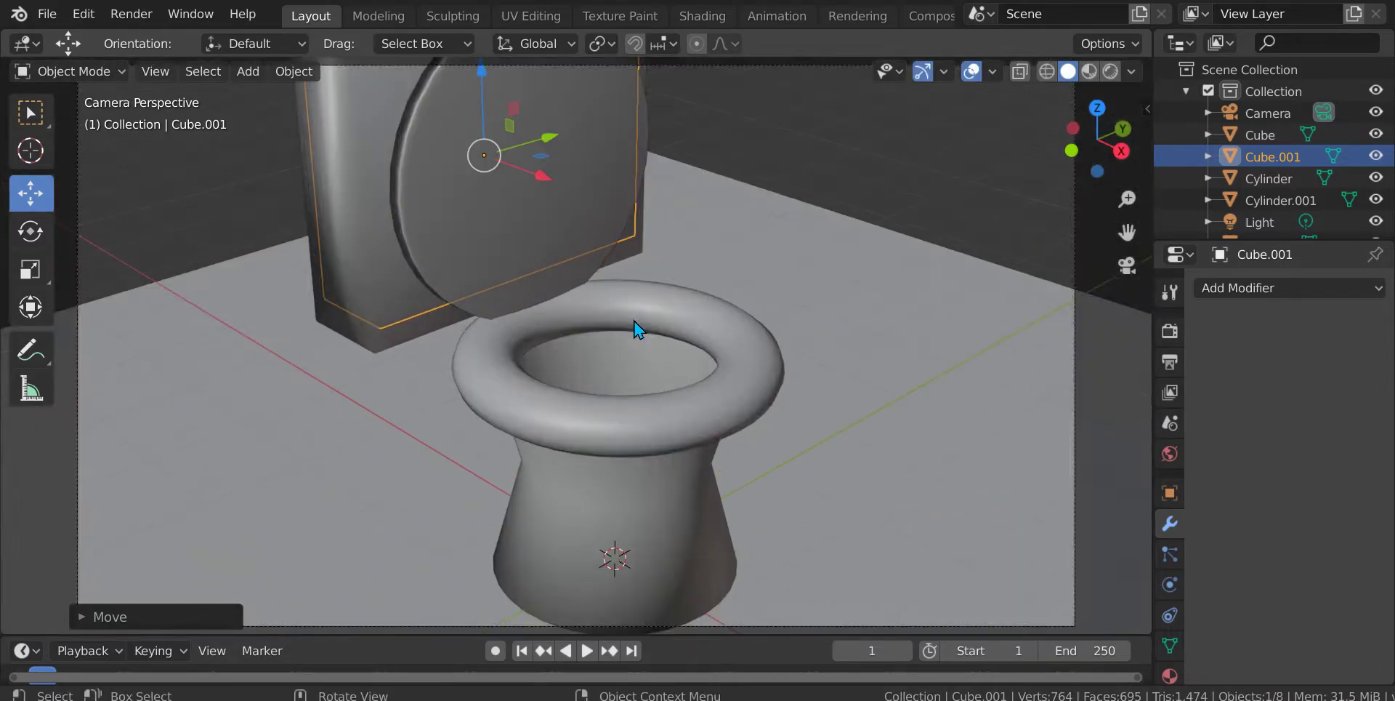
{"action": "scroll", "coordinate": [693, 378], "scroll_direction": "down", "scroll_amount": 3}
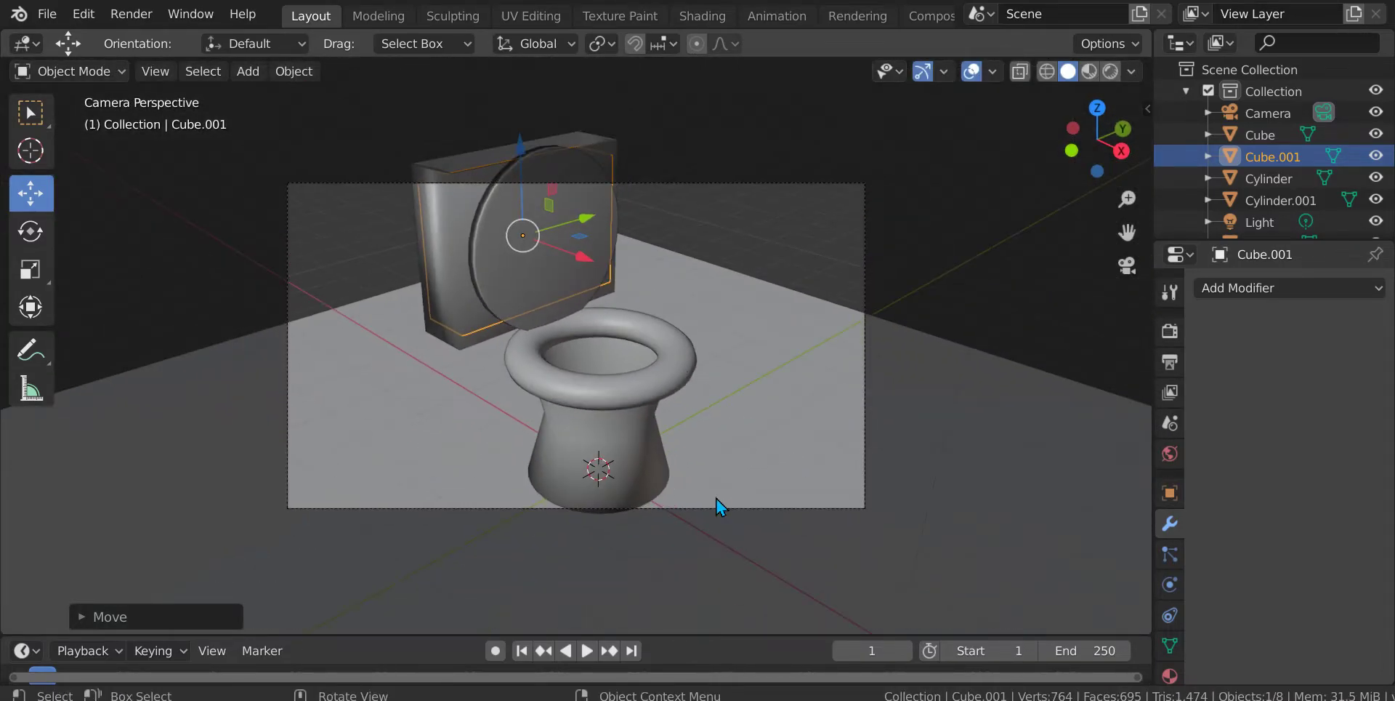
{"action": "left_click", "coordinate": [745, 515]}
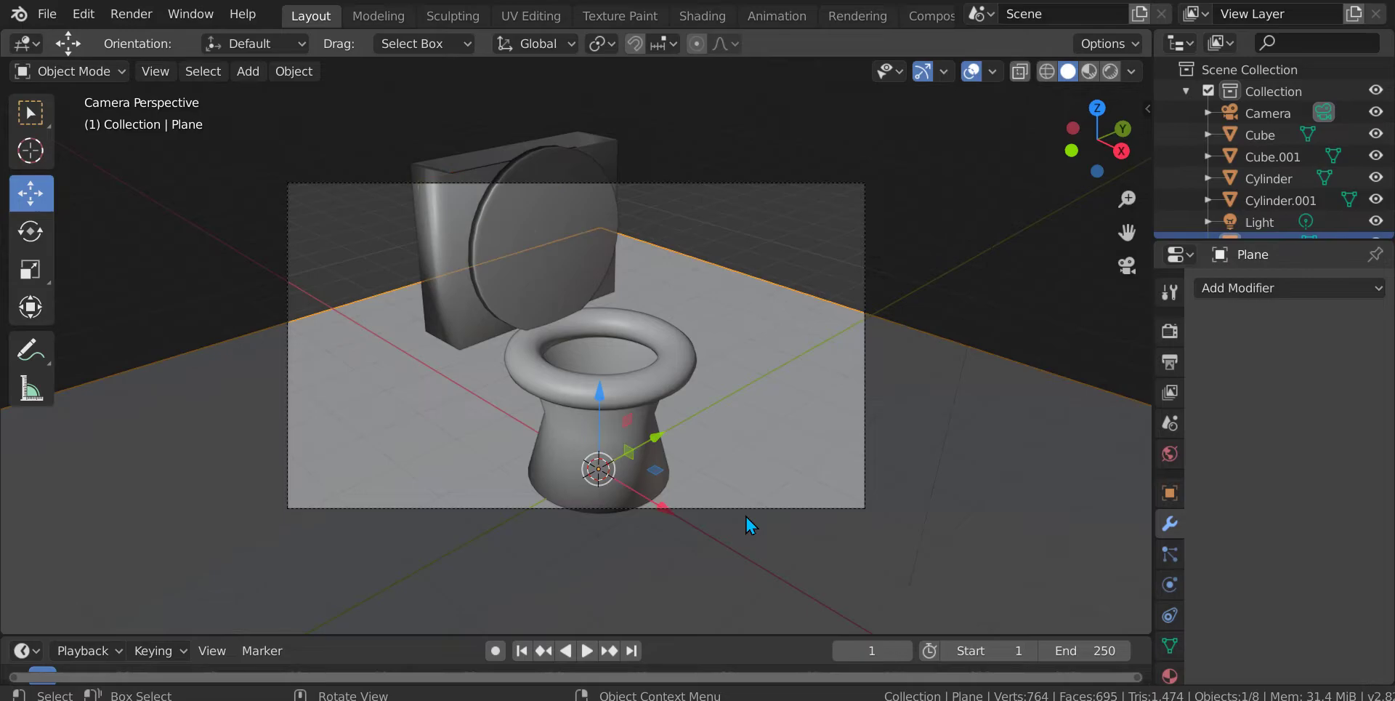
{"action": "left_click", "coordinate": [743, 510]}
{"action": "key", "text": "g"}
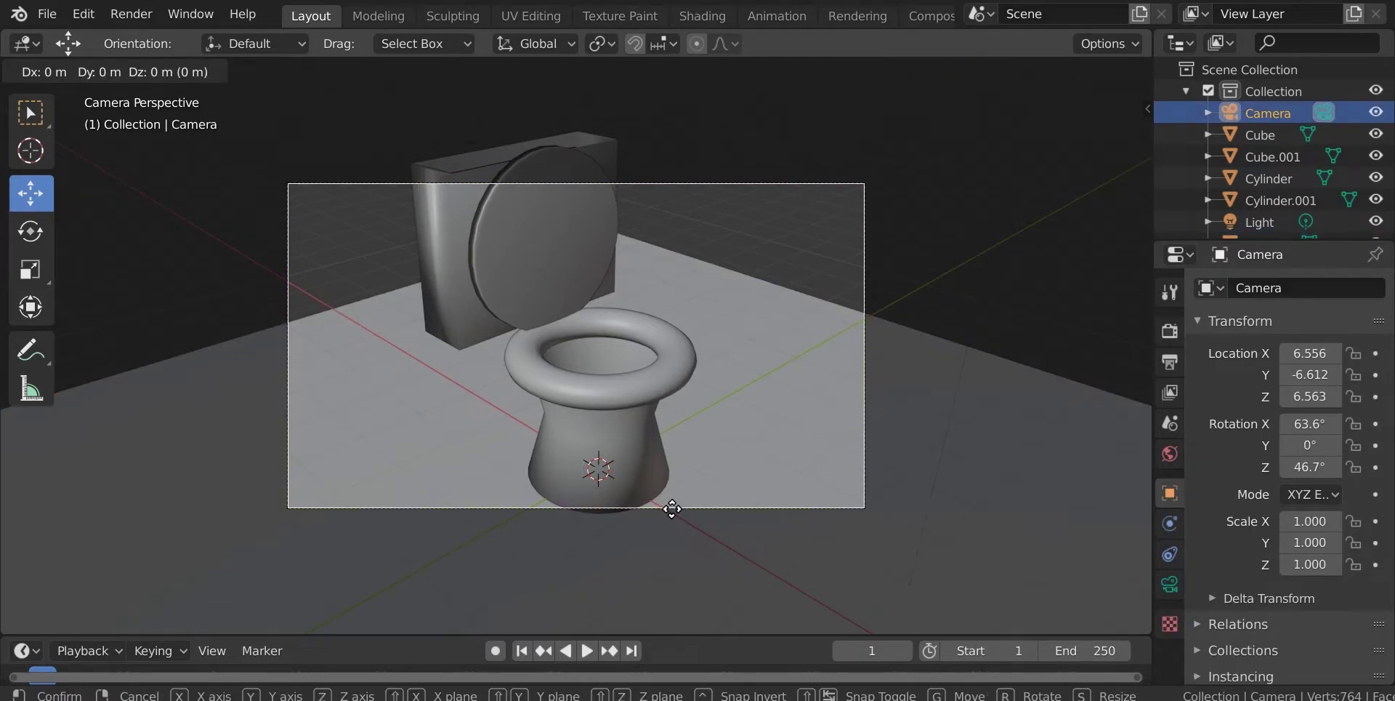
{"action": "left_click", "coordinate": [131, 231]}
{"action": "key", "text": "g"}
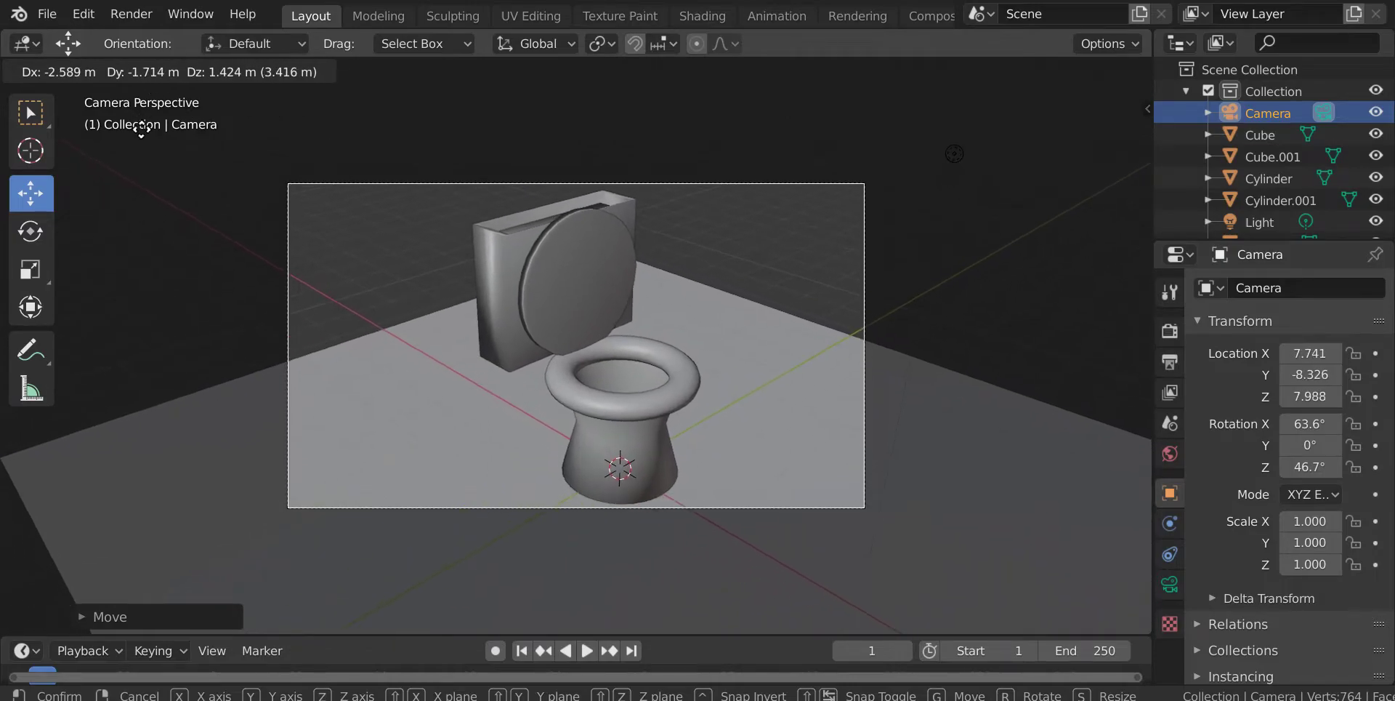
{"action": "left_click", "coordinate": [136, 124]}
{"action": "scroll", "coordinate": [841, 243], "scroll_direction": "up", "scroll_amount": 3}
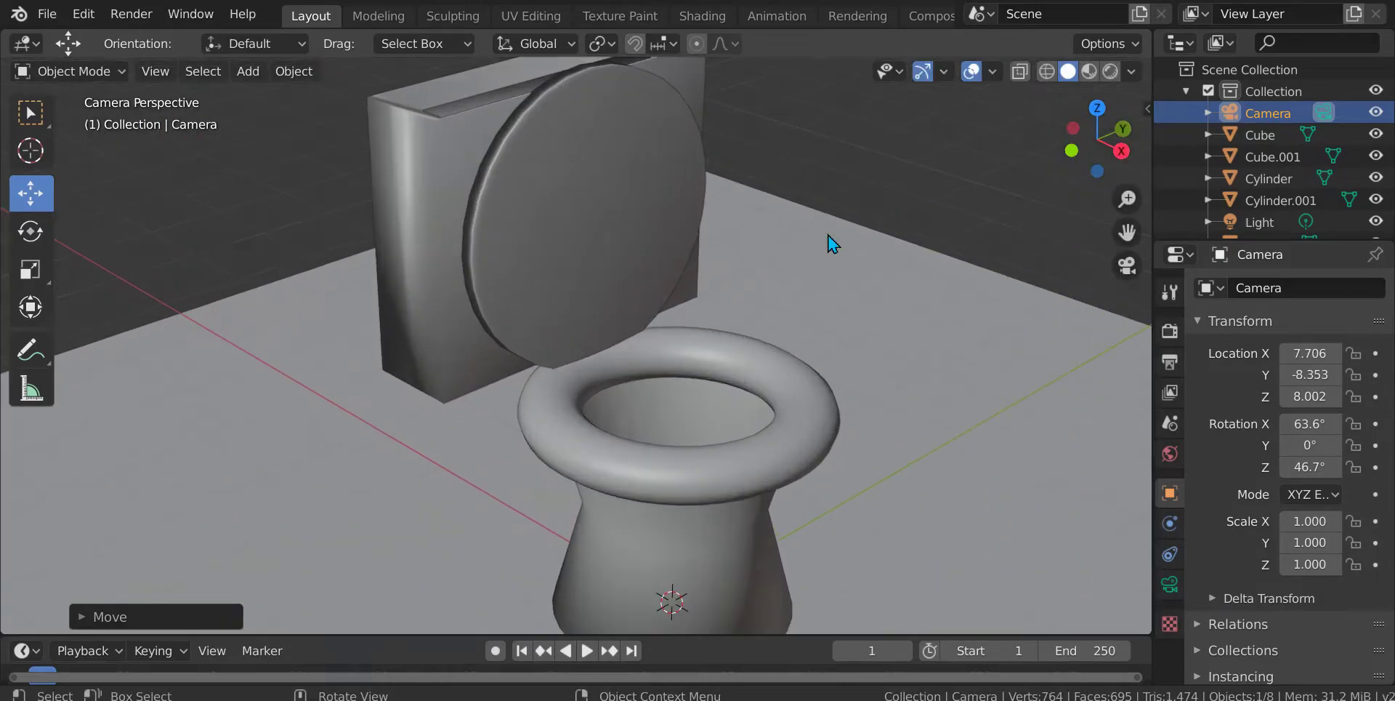
{"action": "scroll", "coordinate": [832, 240], "scroll_direction": "down", "scroll_amount": 3}
{"action": "key", "text": "g"}
{"action": "left_click", "coordinate": [815, 312]}
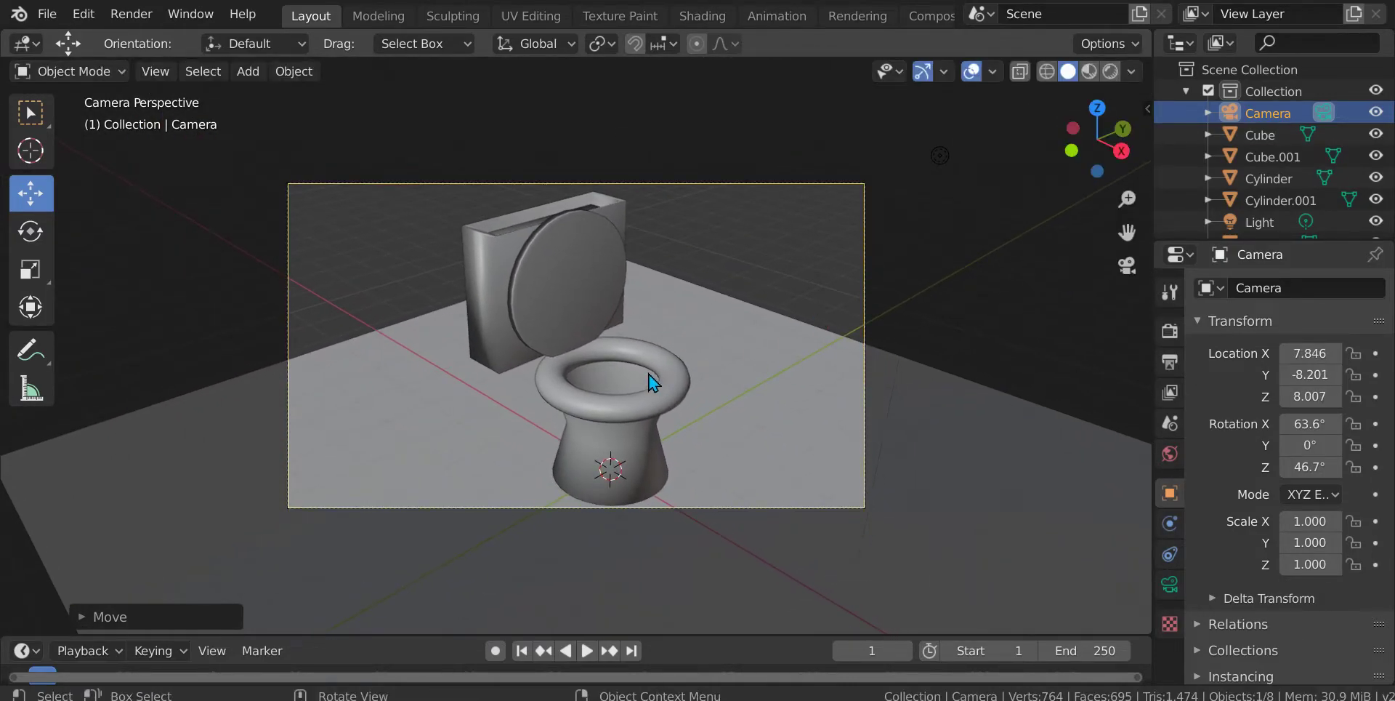
- Select the floor plane and scale it up uniformly into a much larger floor around the toilet
{"action": "middle_click_drag", "start_coordinate": [651, 379], "coordinate": [783, 393]}
{"action": "scroll", "coordinate": [776, 392], "scroll_direction": "down", "scroll_amount": 5}
{"action": "left_click", "coordinate": [608, 400]}
{"action": "scroll", "coordinate": [759, 327], "scroll_direction": "up", "scroll_amount": 3}
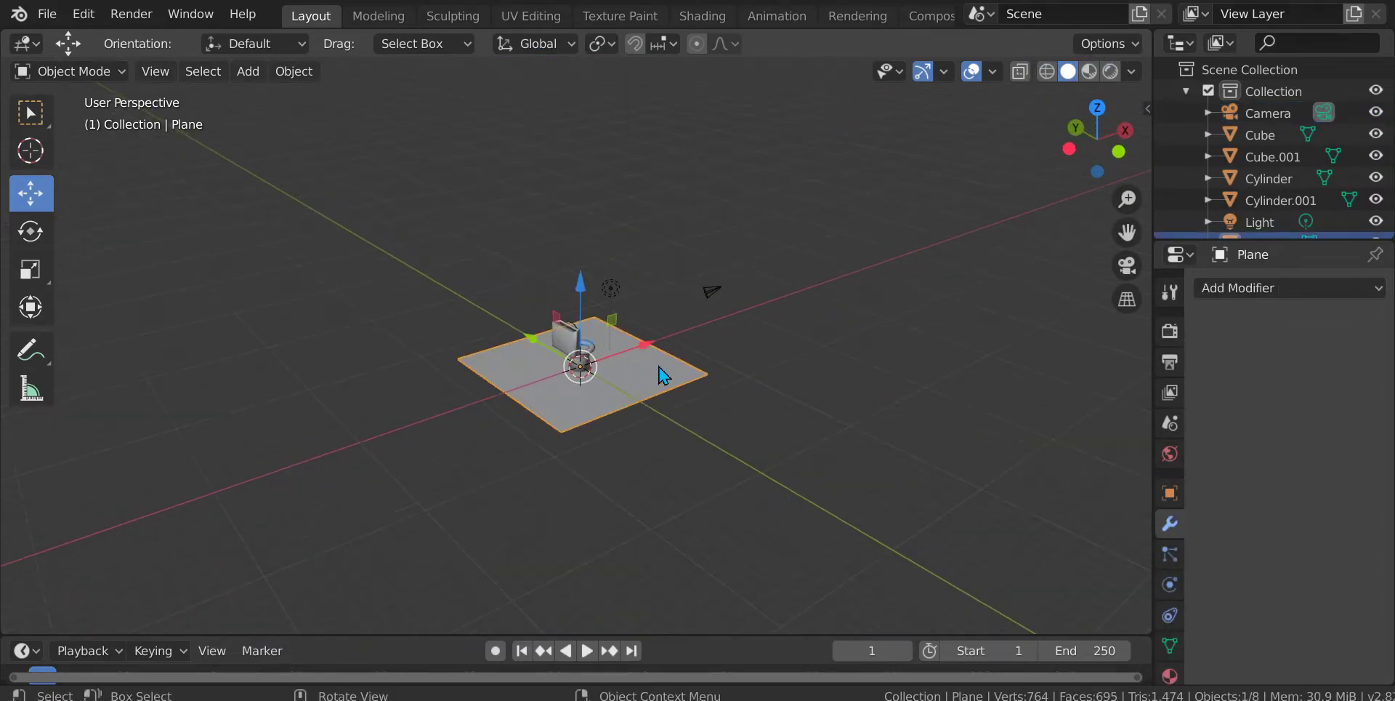
{"action": "scroll", "coordinate": [749, 323], "scroll_direction": "up", "scroll_amount": 3}
{"action": "scroll", "coordinate": [734, 363], "scroll_direction": "down", "scroll_amount": 5}
{"action": "scroll", "coordinate": [734, 385], "scroll_direction": "up", "scroll_amount": 2}
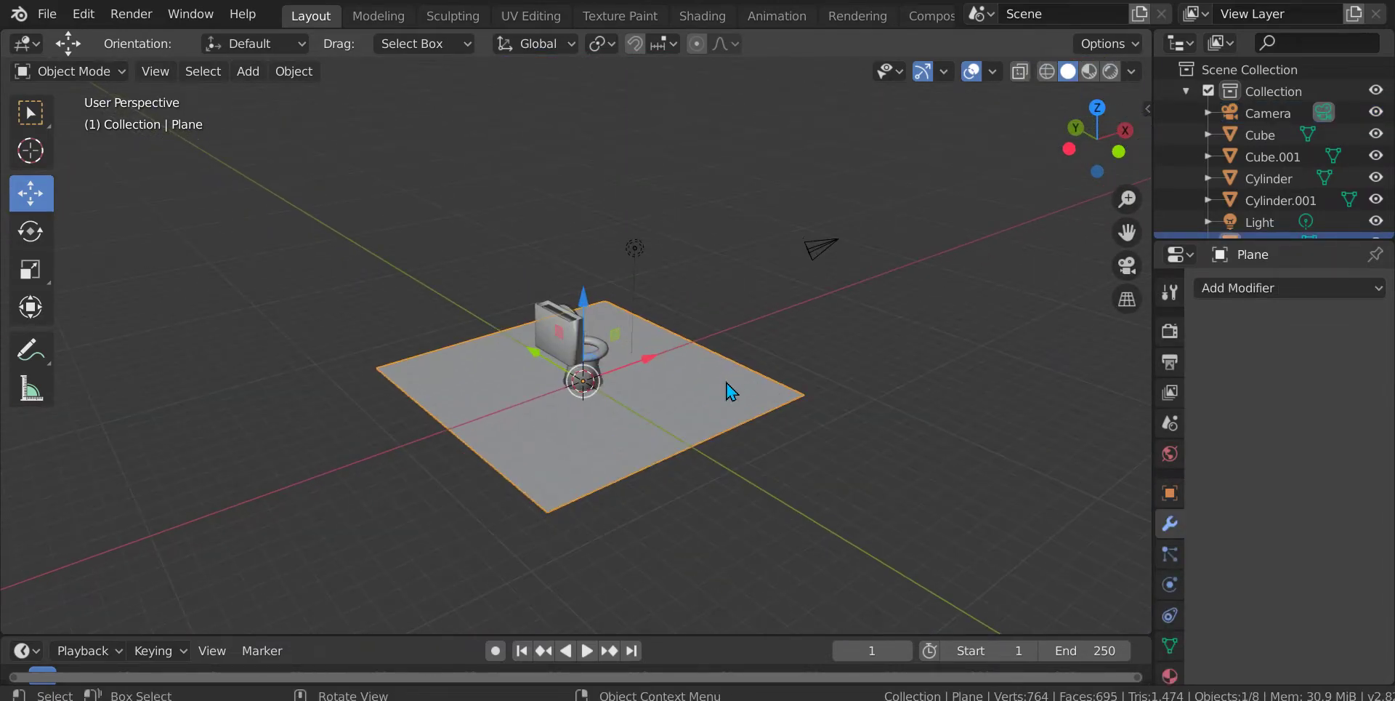
{"action": "key", "text": "s"}
{"action": "left_click", "coordinate": [856, 380]}
{"action": "scroll", "coordinate": [856, 379], "scroll_direction": "up", "scroll_amount": 3}
{"action": "middle_click_drag", "start_coordinate": [770, 342], "coordinate": [566, 356]}
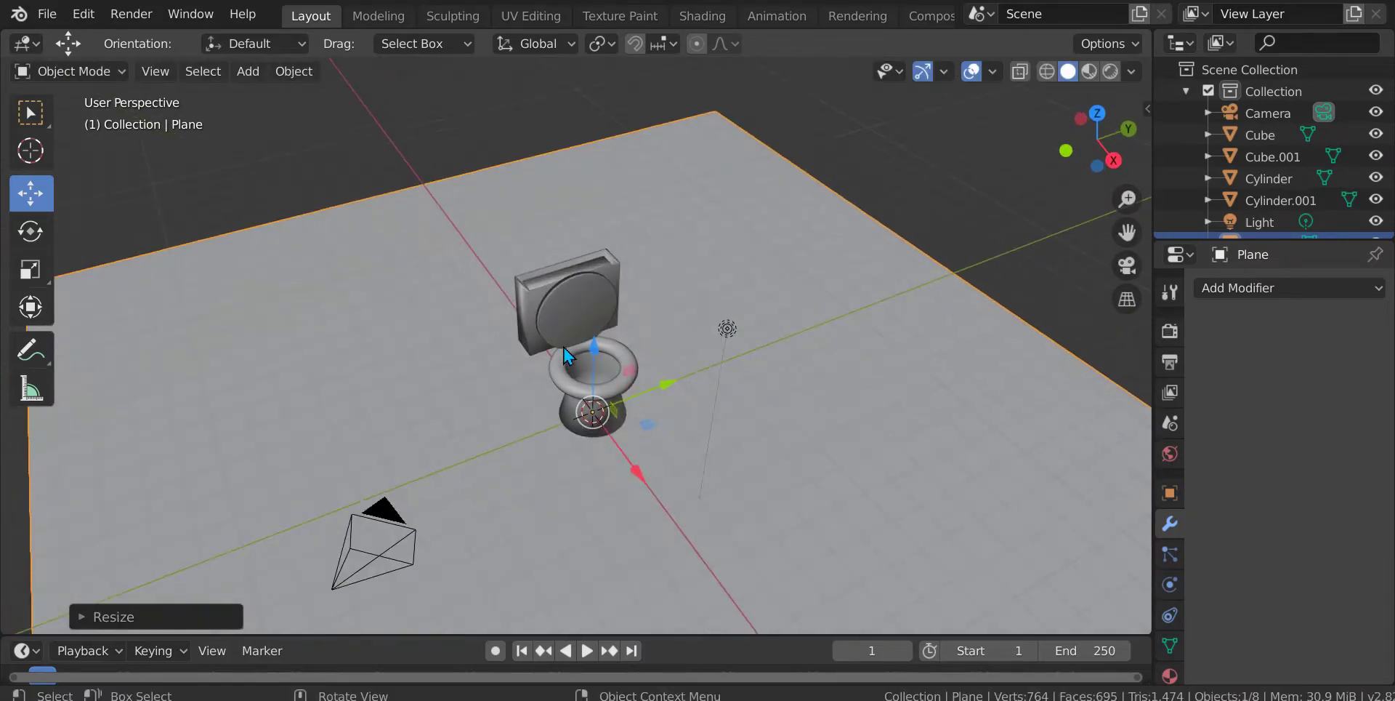
- Delete the existing light object from the scene
{"action": "left_click", "coordinate": [727, 329]}
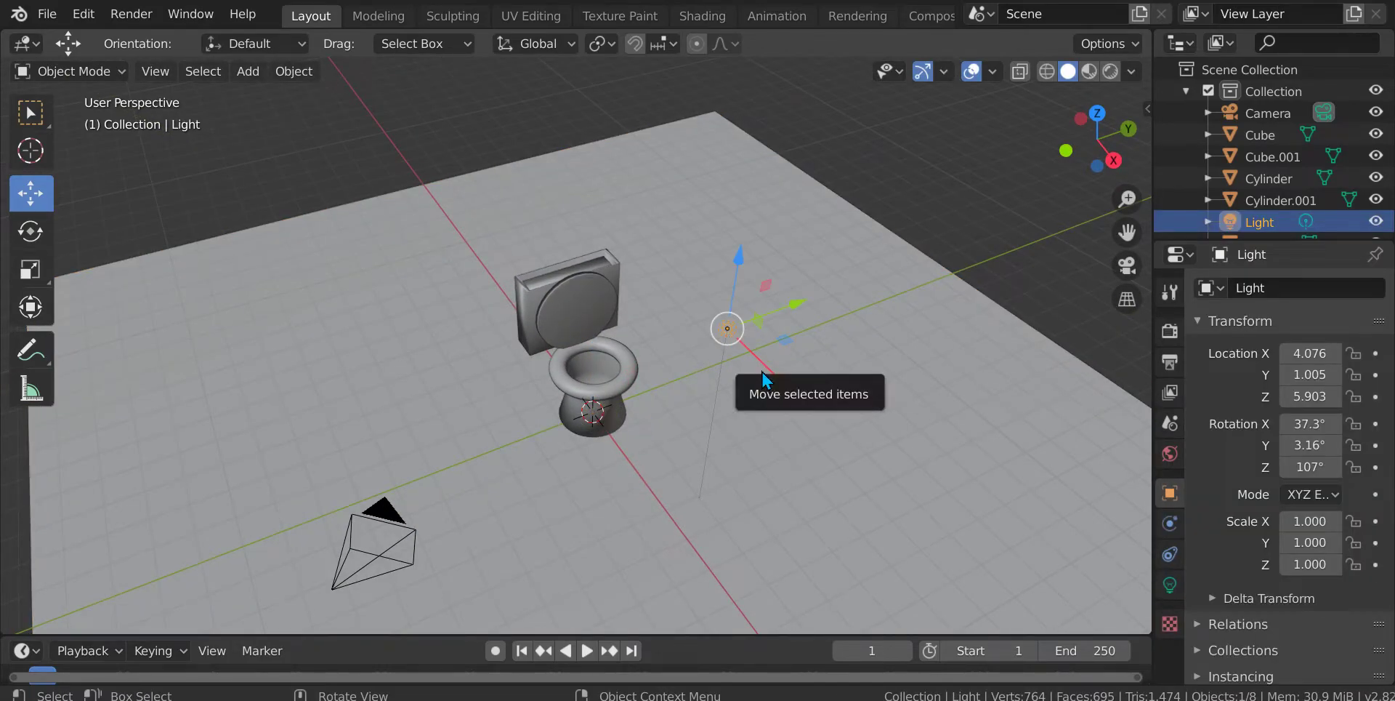
{"action": "key", "text": "Delete"}
{"action": "scroll", "coordinate": [659, 314], "scroll_direction": "up", "scroll_amount": 3}
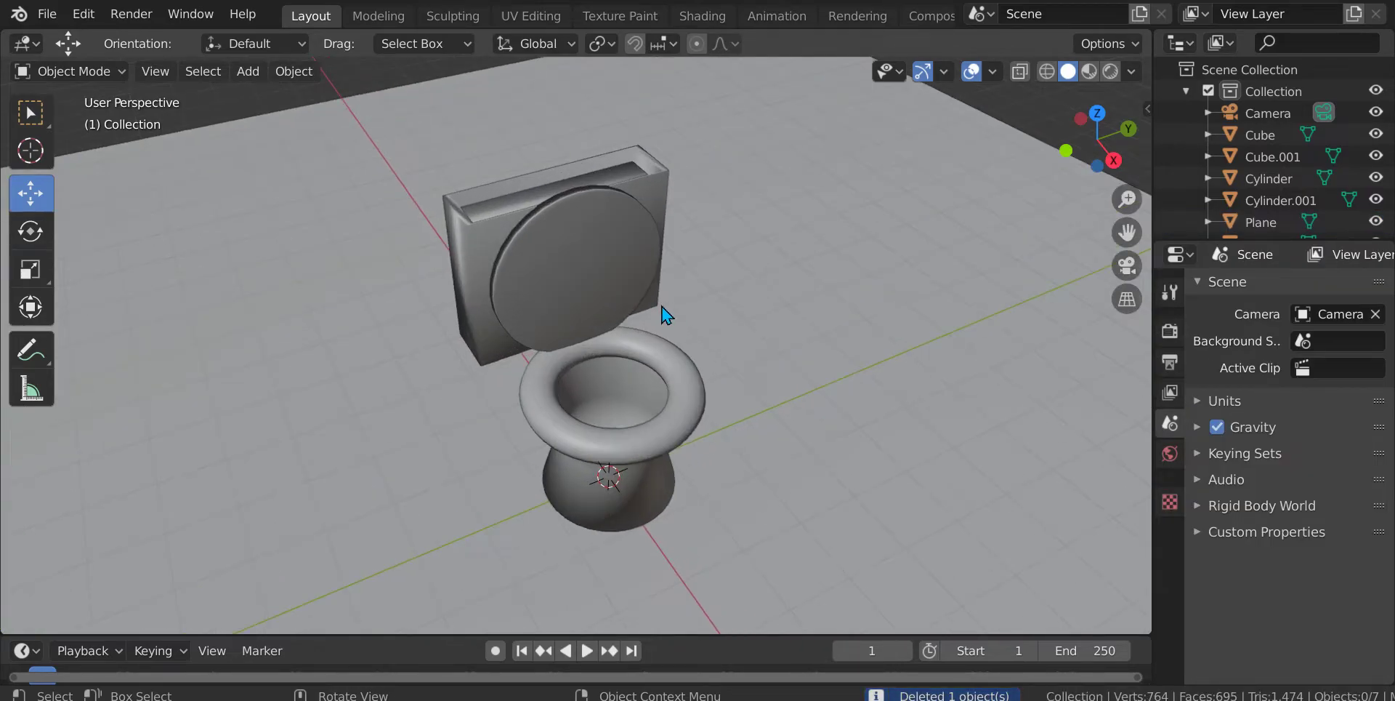
{"action": "middle_click_drag", "start_coordinate": [660, 315], "coordinate": [480, 227]}
{"action": "middle_click_drag", "start_coordinate": [543, 314], "coordinate": [412, 419]}
{"action": "scroll", "coordinate": [872, 377], "scroll_direction": "down", "scroll_amount": 5}
{"action": "middle_click_drag", "start_coordinate": [872, 377], "coordinate": [654, 218]}
{"action": "key", "text": "shift+a"}
{"action": "key", "text": "Escape"}
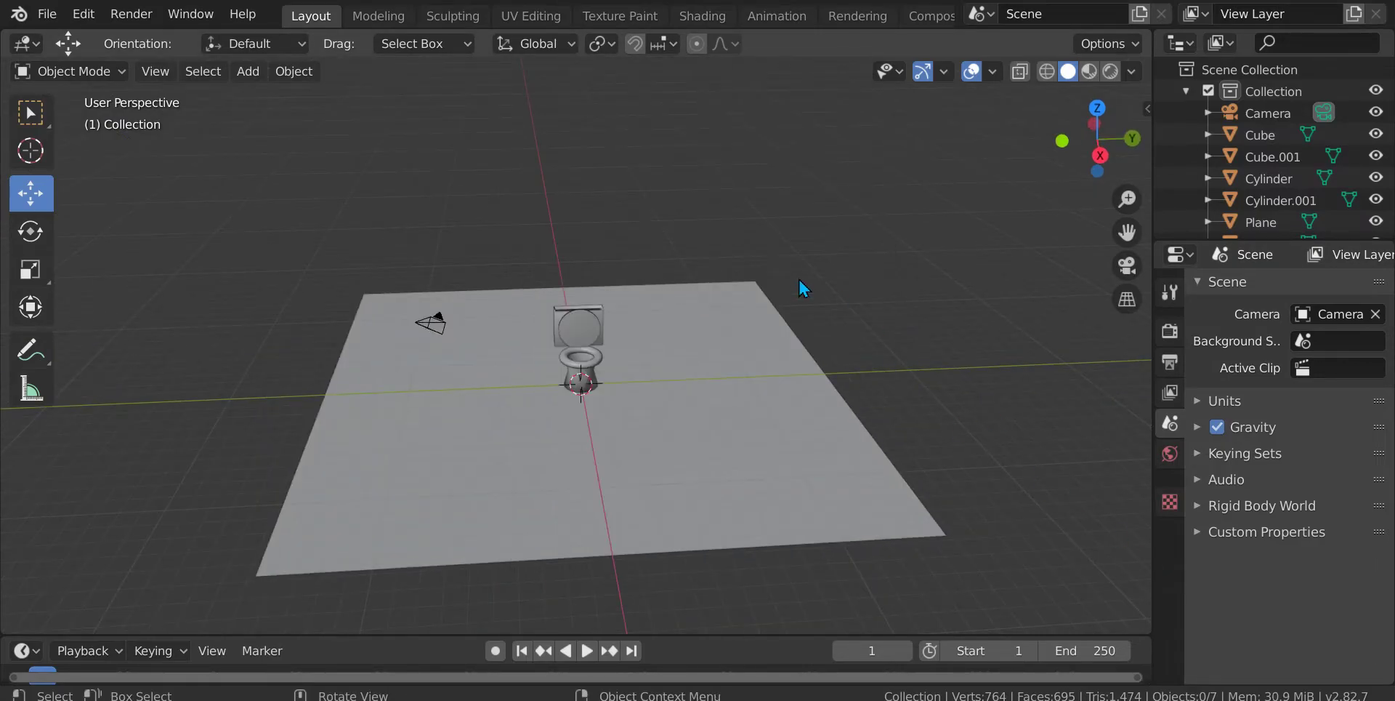
- Scale the floor plane up further in camera view until it fills the whole camera frame behind the toilet
{"action": "key", "text": "KP_0"}
{"action": "left_click", "coordinate": [816, 336]}
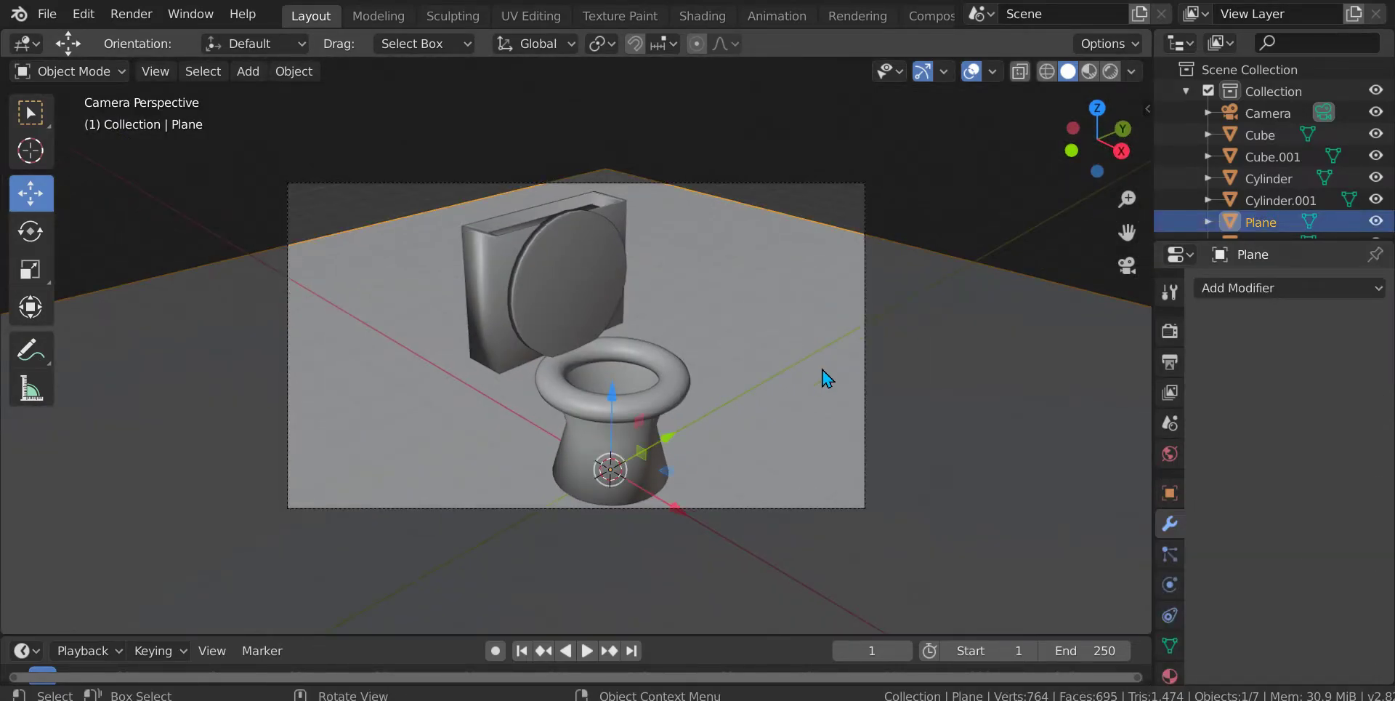
{"action": "key", "text": "s"}
{"action": "left_click", "coordinate": [890, 382]}
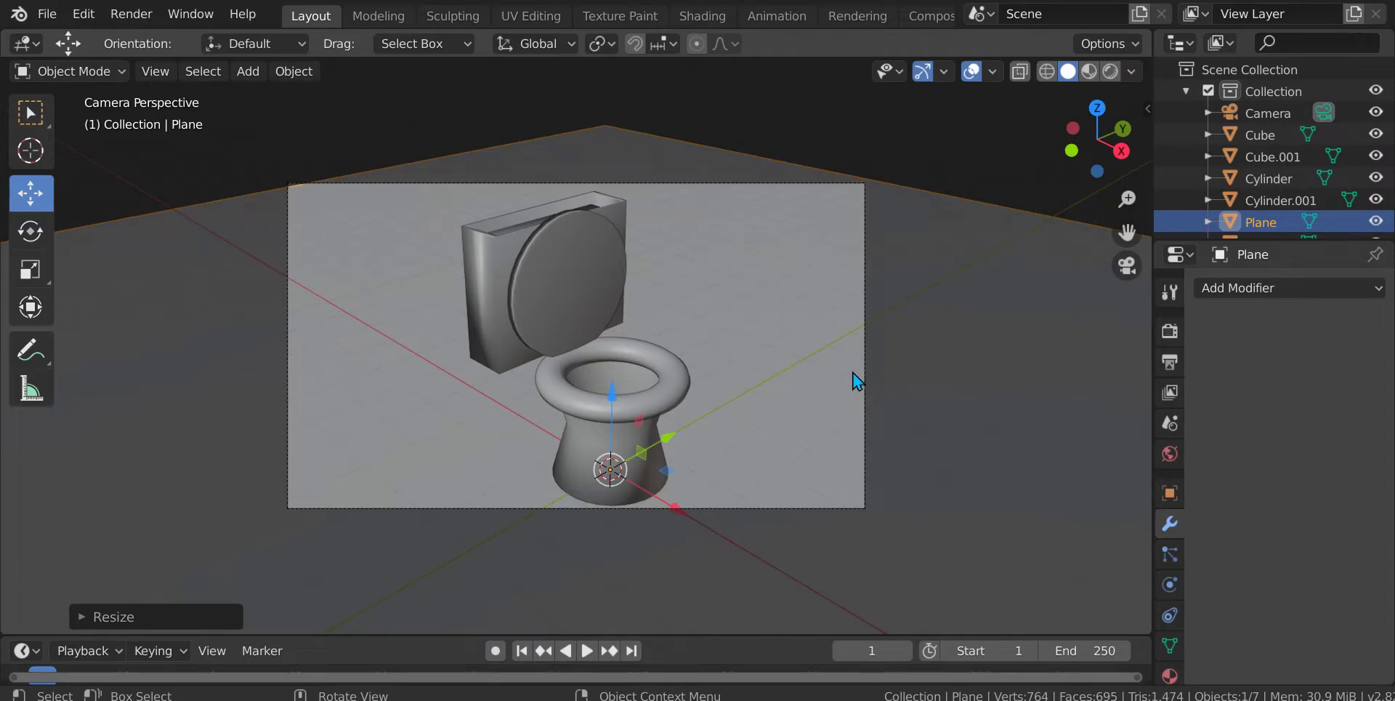
{"action": "key", "text": "s"}
{"action": "left_click", "coordinate": [870, 372]}
{"action": "key", "text": "s"}
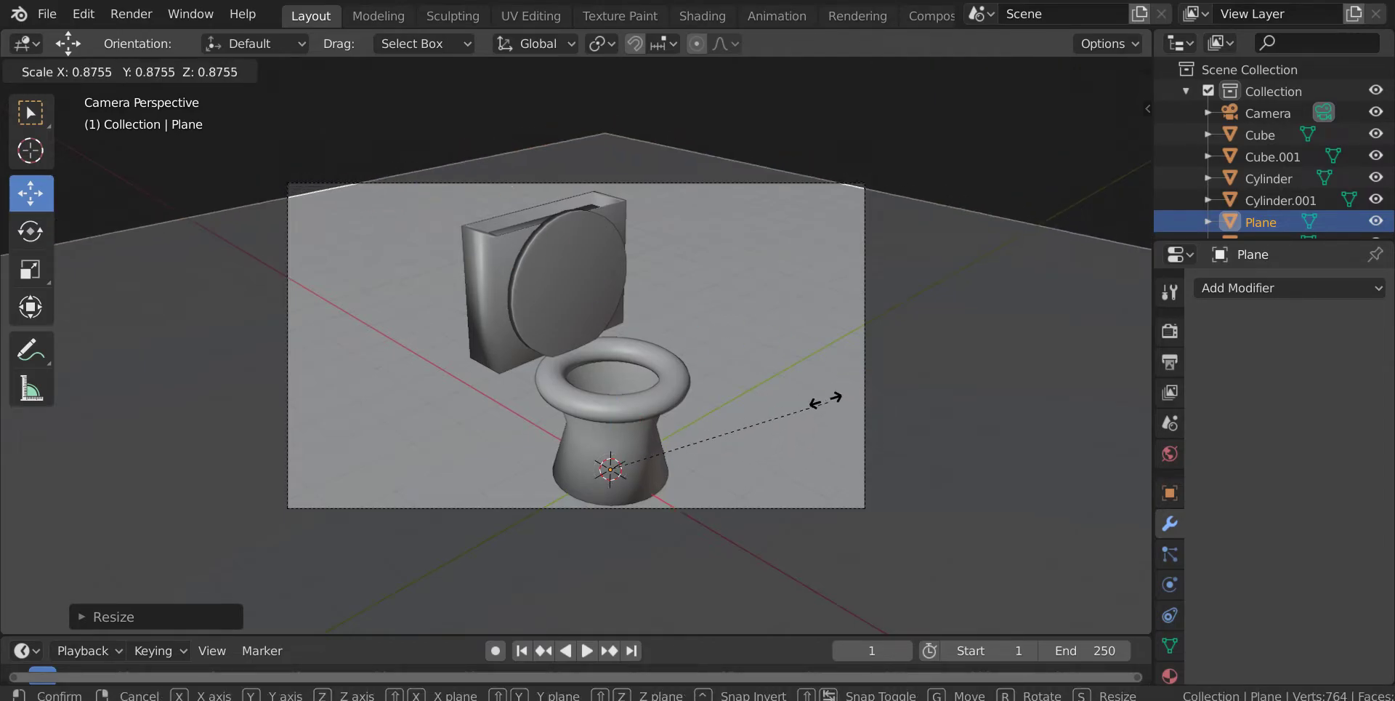
{"action": "left_click", "coordinate": [731, 385]}
{"action": "key", "text": "s"}
{"action": "left_click", "coordinate": [873, 382]}
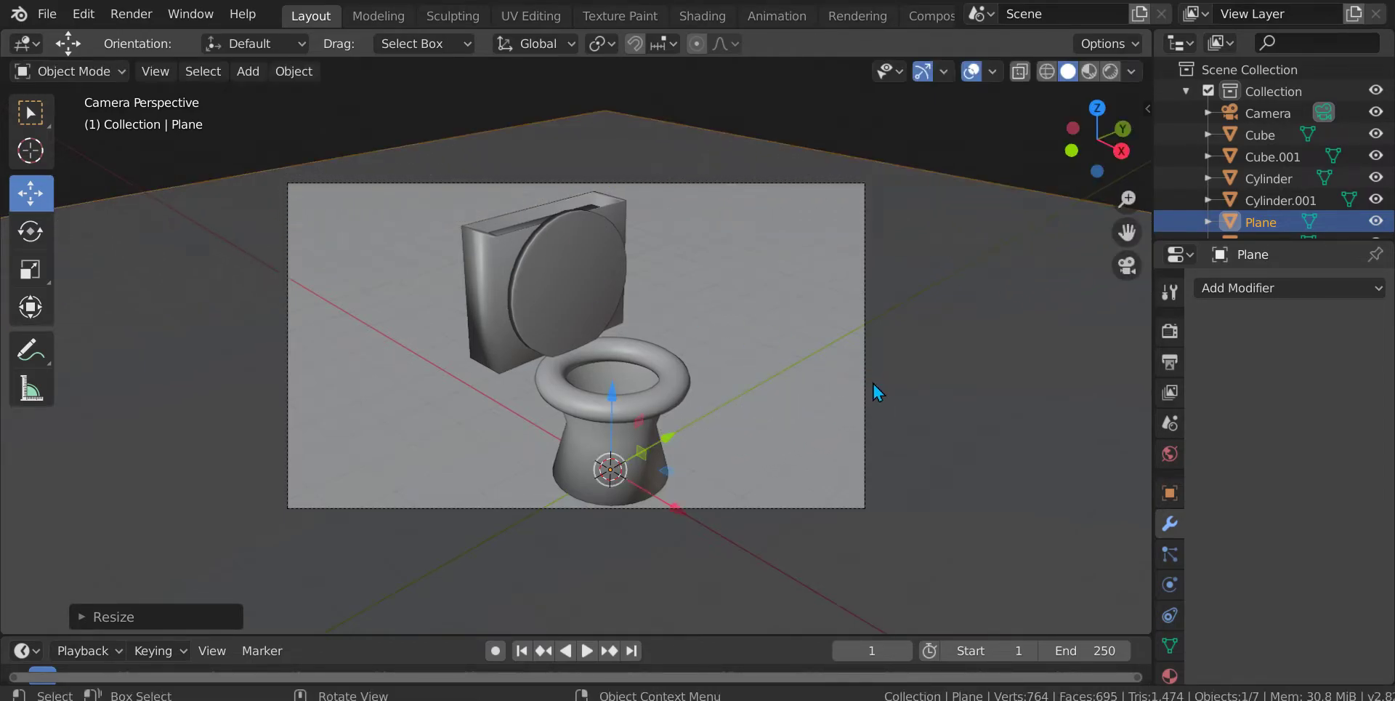
{"action": "scroll", "coordinate": [638, 343], "scroll_direction": "down", "scroll_amount": 1}
{"action": "scroll", "coordinate": [637, 343], "scroll_direction": "up", "scroll_amount": 4}
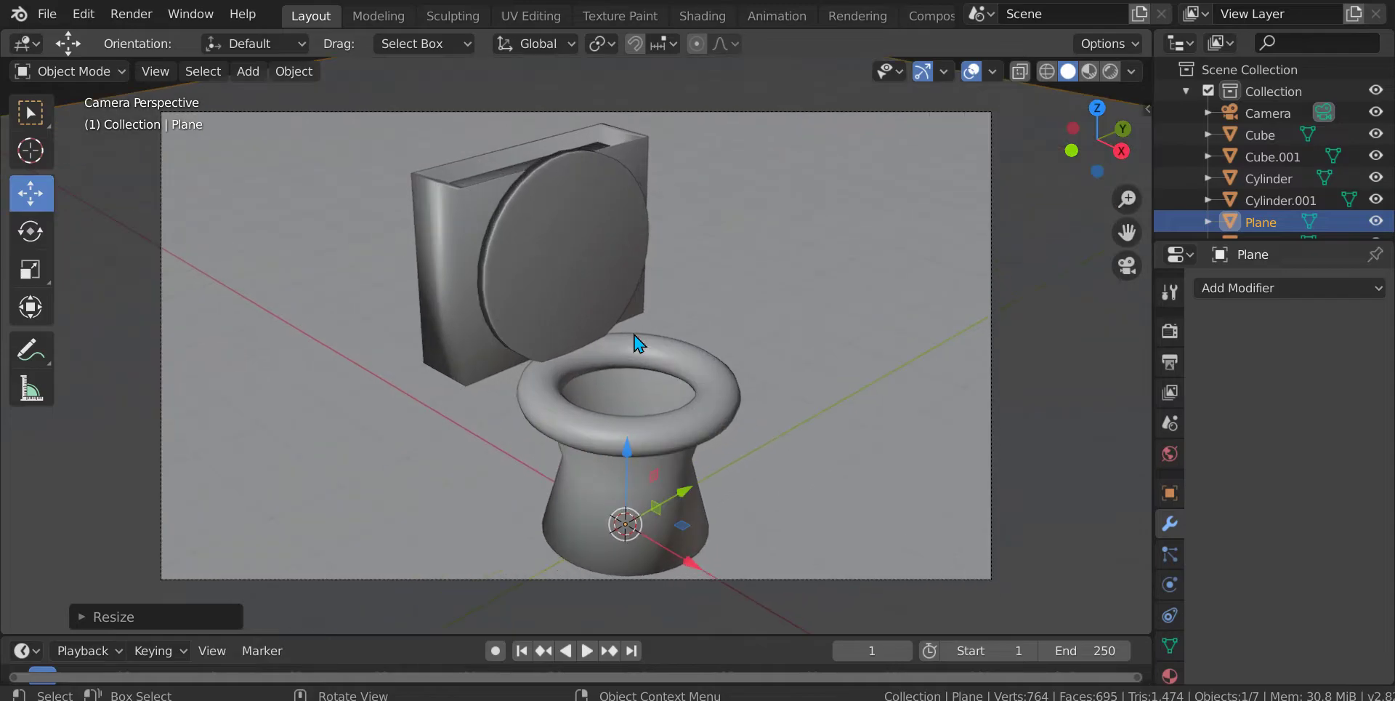
{"action": "scroll", "coordinate": [635, 335], "scroll_direction": "up", "scroll_amount": 2}
{"action": "middle_click_drag", "start_coordinate": [615, 316], "coordinate": [619, 266]}
- Add an area light at the origin and raise it straight up to about 8.3 m above the toilet
{"action": "scroll", "coordinate": [624, 311], "scroll_direction": "down", "scroll_amount": 10}
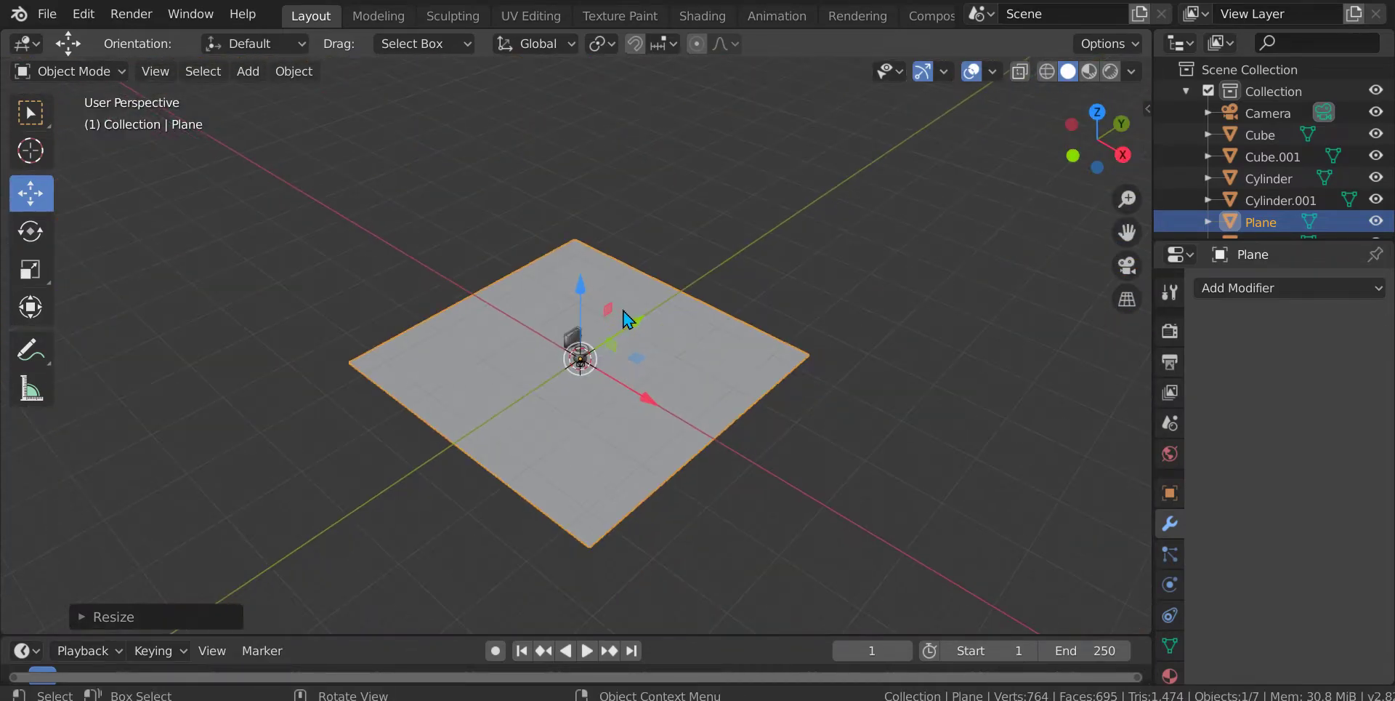
{"action": "scroll", "coordinate": [624, 311], "scroll_direction": "up", "scroll_amount": 2}
{"action": "key", "text": "shift+a"}
{"action": "mouse_move", "coordinate": [665, 265]}
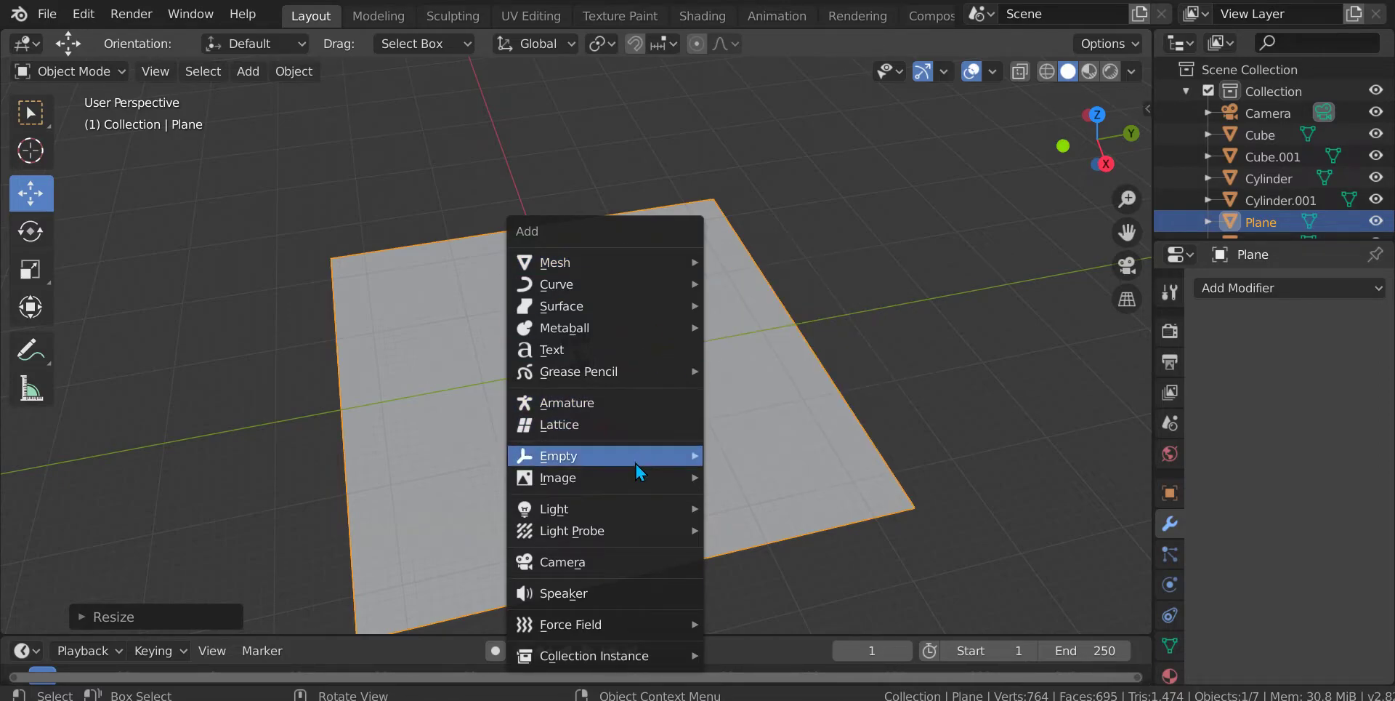
{"action": "mouse_move", "coordinate": [621, 516]}
{"action": "left_click", "coordinate": [749, 581]}
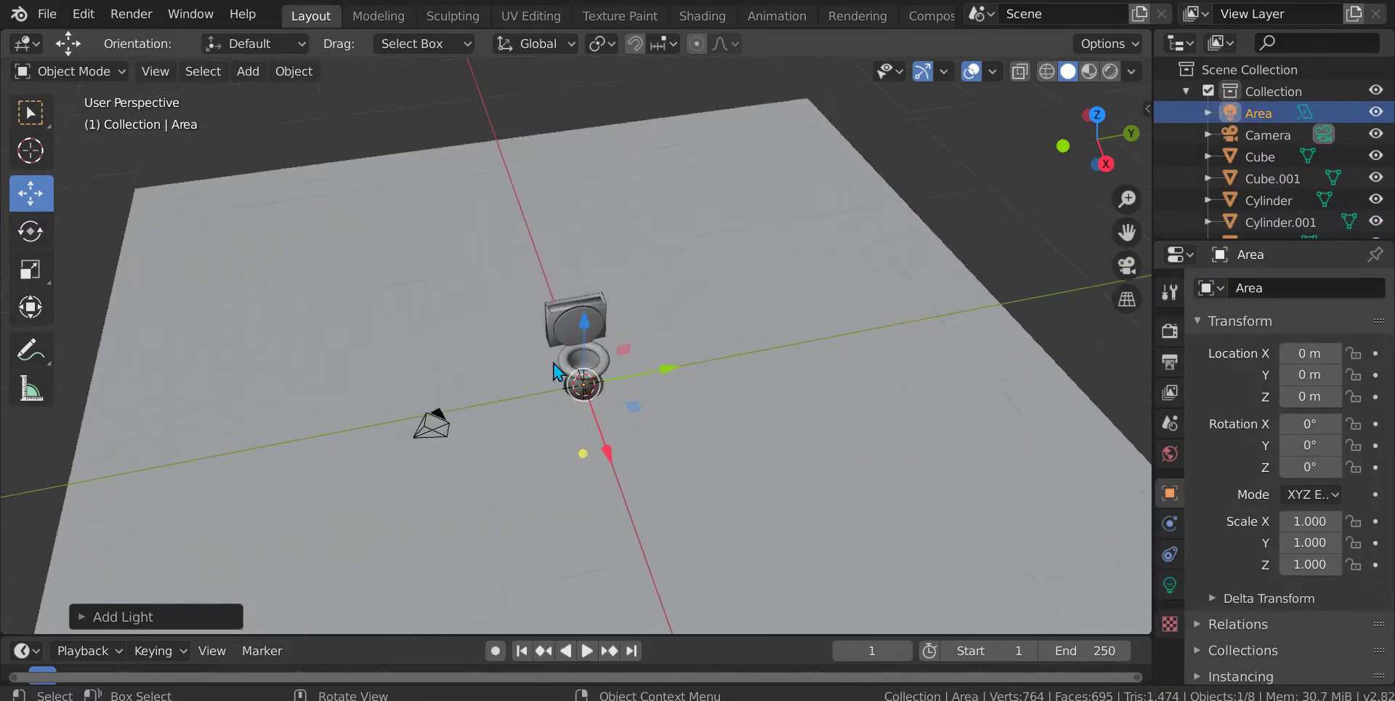
{"action": "left_click_drag", "start_coordinate": [595, 344], "coordinate": [736, 148]}
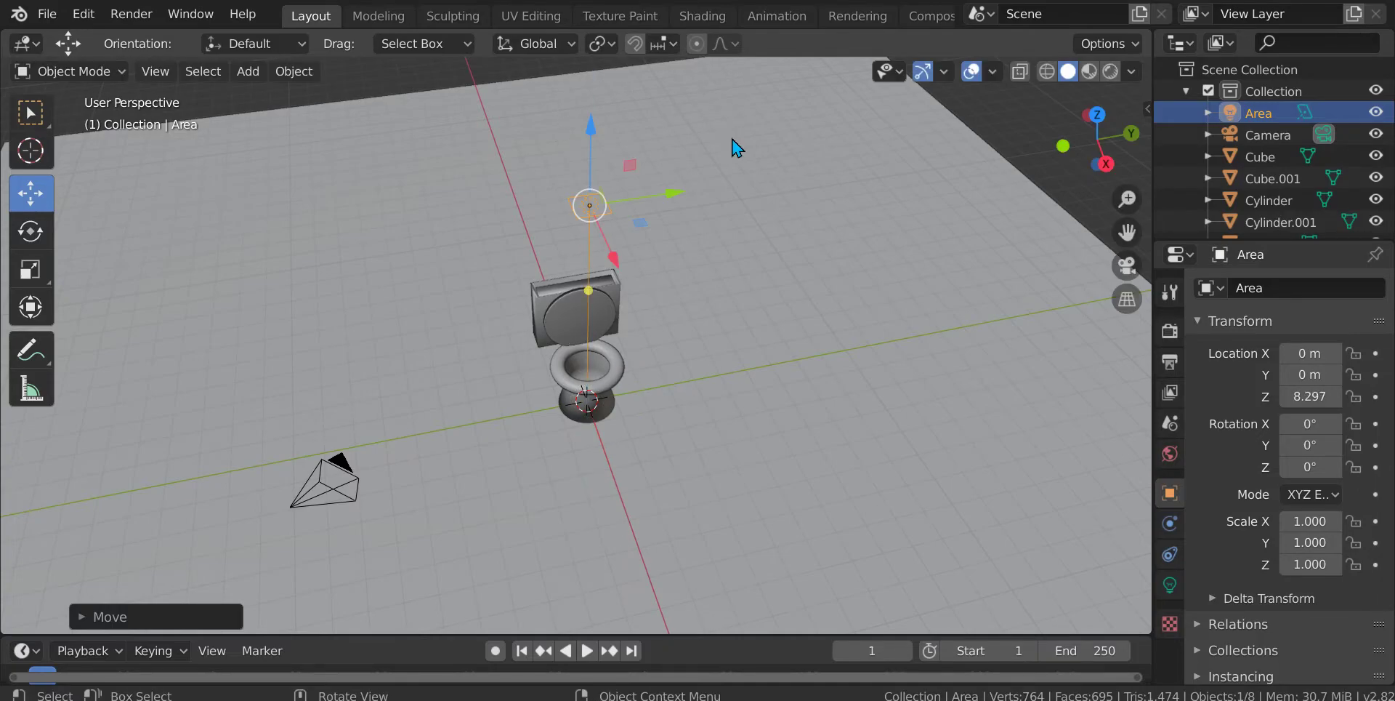
- Scale the area light up uniformly to about 16.9 and raise it to a height of about 10.15 m
{"action": "key", "text": "s"}
{"action": "left_click", "coordinate": [570, 514]}
{"action": "middle_click_drag", "start_coordinate": [654, 483], "coordinate": [581, 425]}
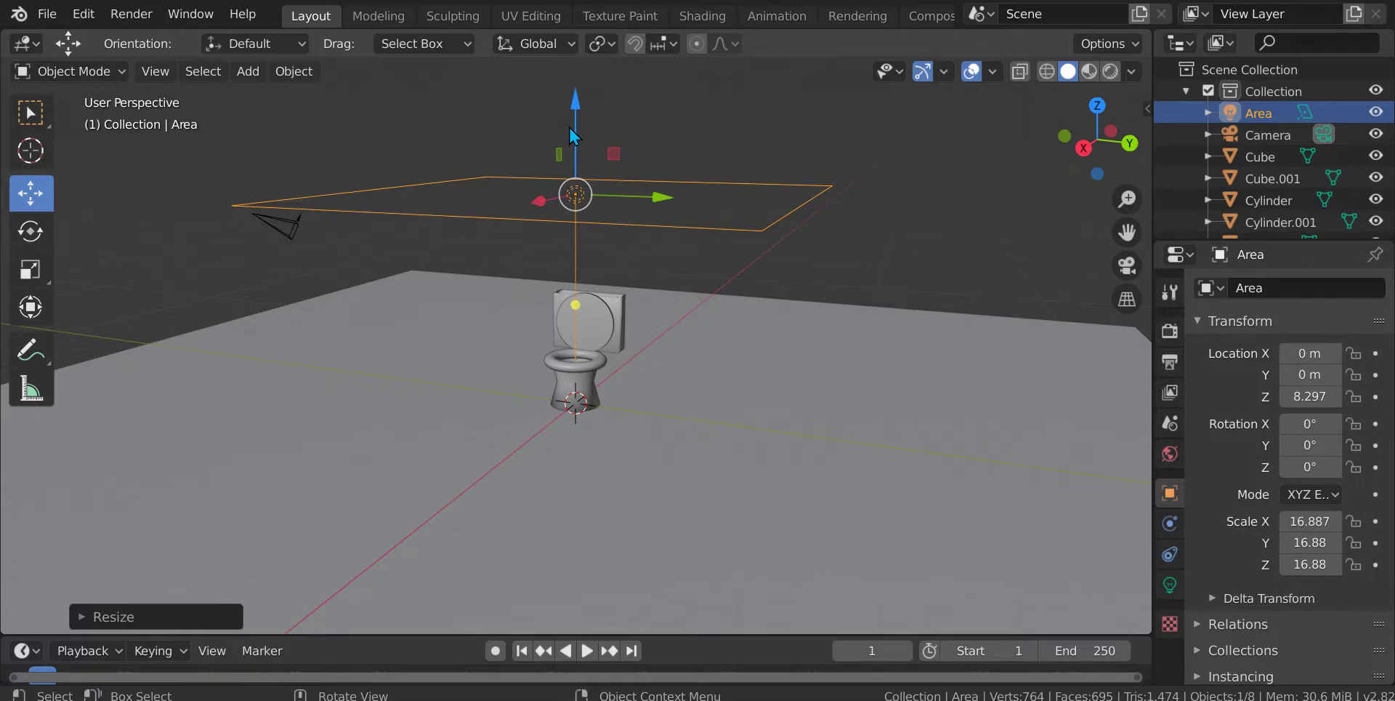
{"action": "left_click_drag", "start_coordinate": [571, 134], "coordinate": [601, 109]}
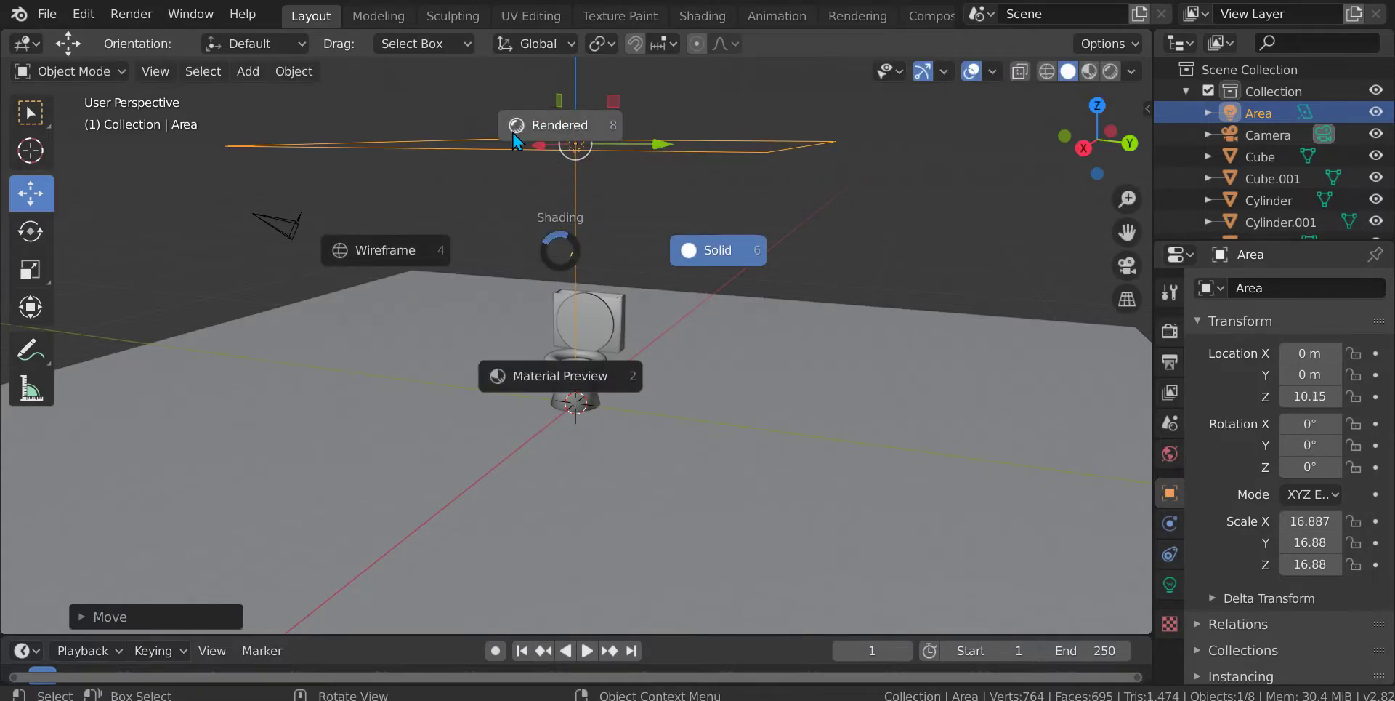
- Switch the viewport to Rendered shading and set the area light's power to 9000 W
{"action": "left_click", "coordinate": [559, 184]}
{"action": "middle_click_drag", "start_coordinate": [548, 231], "coordinate": [817, 320]}
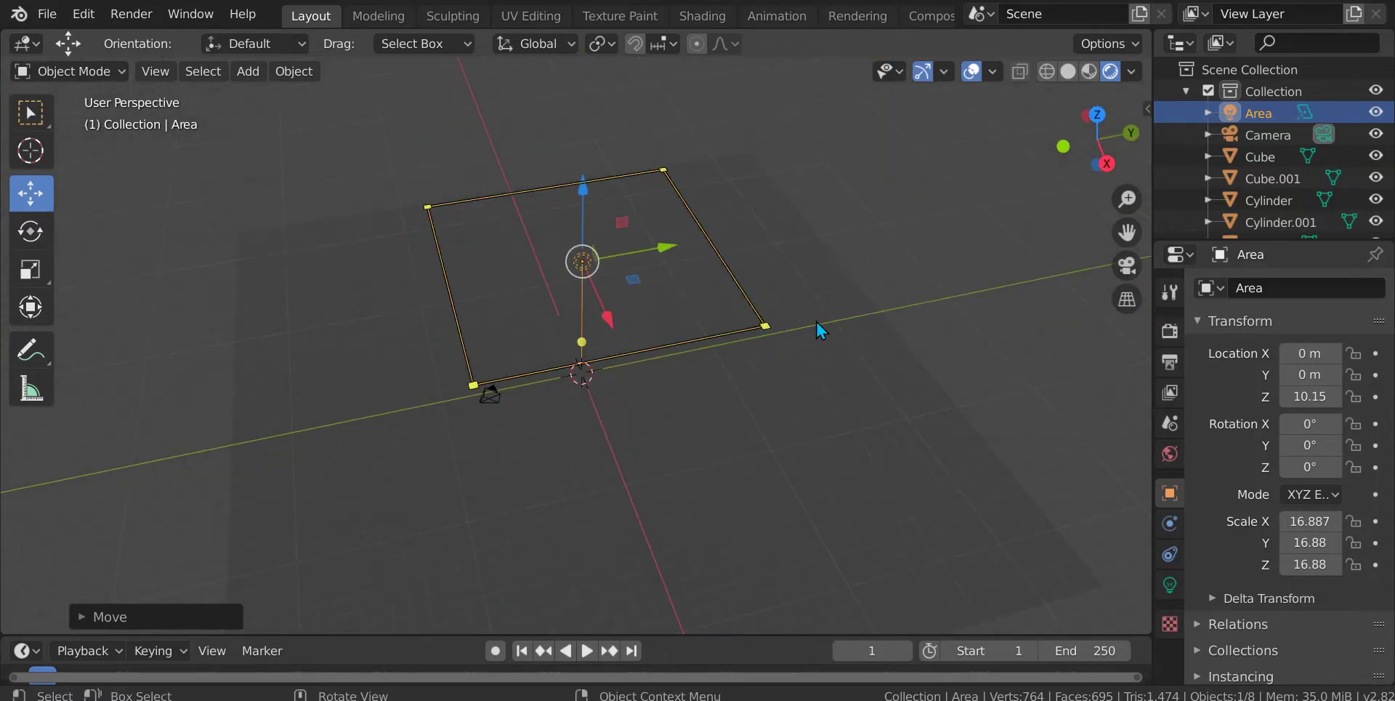
{"action": "left_click", "coordinate": [1170, 585]}
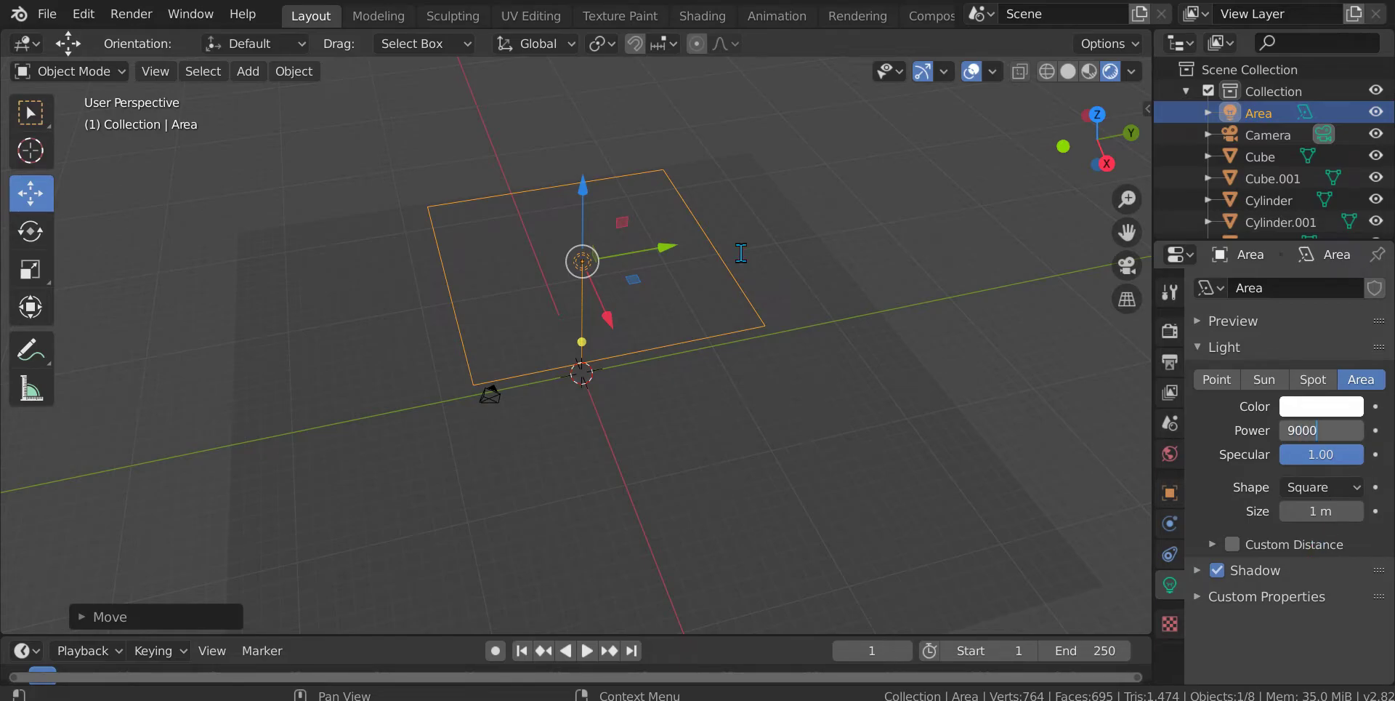
{"action": "key", "text": "Return"}
- Scale the area light up further to spread light across the floor plane and move it higher above the toilet
{"action": "middle_click_drag", "start_coordinate": [744, 278], "coordinate": [620, 169]}
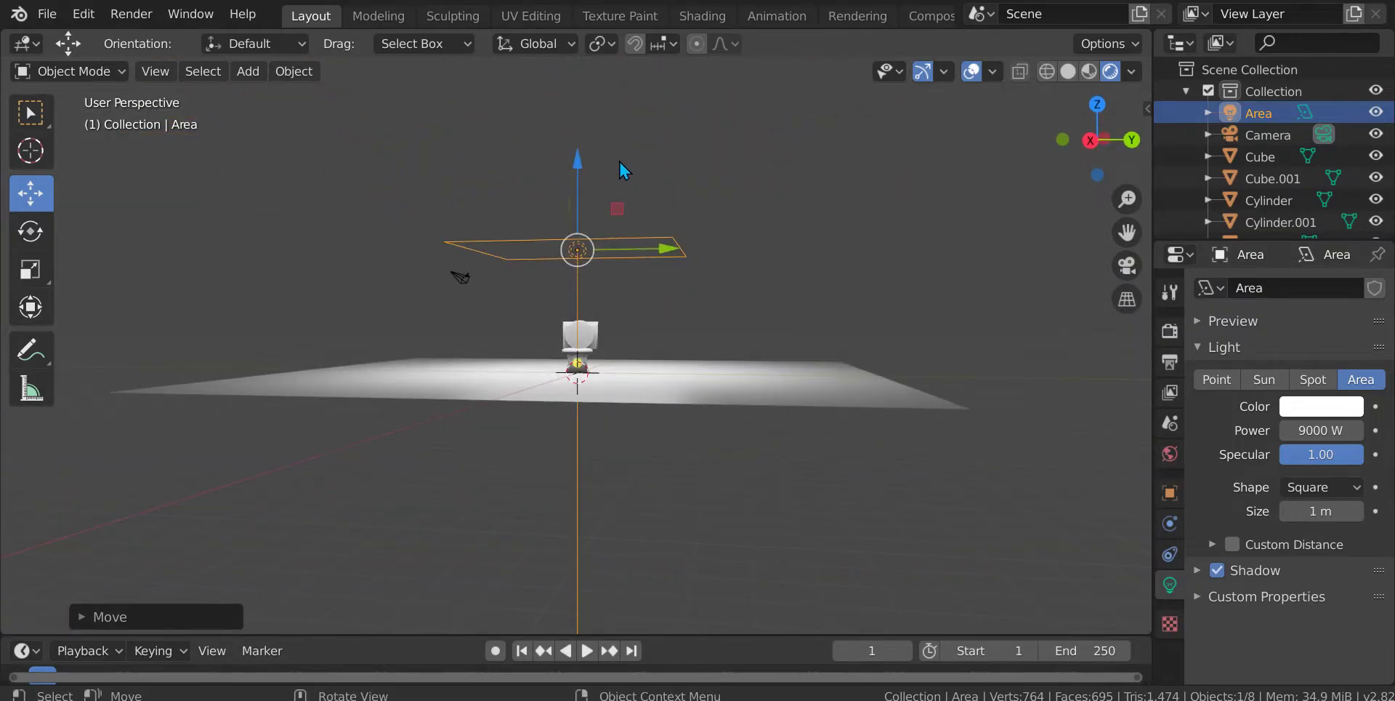
{"action": "key", "text": "s"}
{"action": "left_click", "coordinate": [931, 281]}
{"action": "middle_click_drag", "start_coordinate": [931, 281], "coordinate": [801, 277]}
{"action": "key", "text": "s"}
{"action": "left_click", "coordinate": [853, 349]}
{"action": "middle_click_drag", "start_coordinate": [854, 349], "coordinate": [735, 297]}
{"action": "key", "text": "g"}
{"action": "left_click", "coordinate": [586, 140]}
- Render the image from the camera to check the lighting, and close the render result
{"action": "key", "text": "F12"}
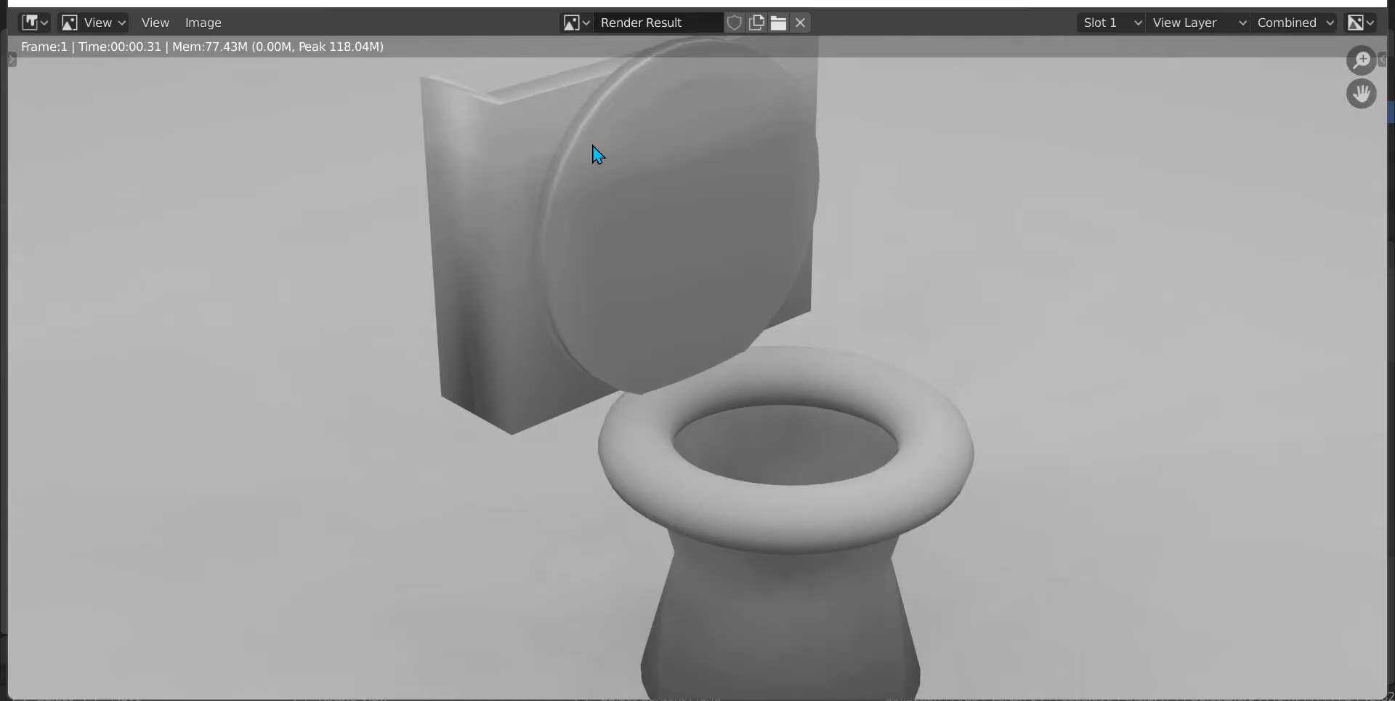
{"action": "scroll", "coordinate": [759, 340], "scroll_direction": "down", "scroll_amount": 2}
{"action": "key", "text": "Escape"}
- Lower the area light vertically toward the toilet, keeping it above the floor plane
{"action": "scroll", "coordinate": [612, 163], "scroll_direction": "up", "scroll_amount": 4}
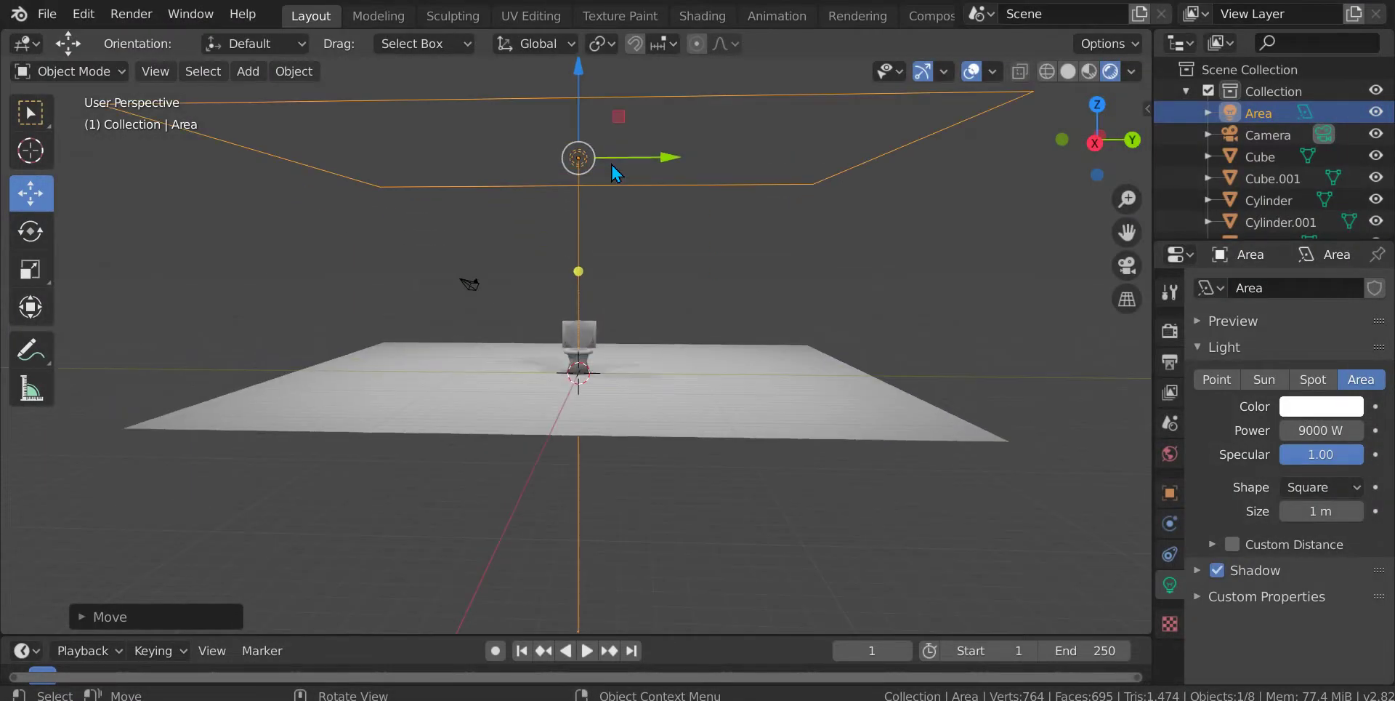
{"action": "middle_click_drag", "start_coordinate": [612, 163], "coordinate": [591, 138]}
{"action": "scroll", "coordinate": [591, 138], "scroll_direction": "down", "scroll_amount": 4}
{"action": "left_click_drag", "start_coordinate": [582, 149], "coordinate": [612, 195]}
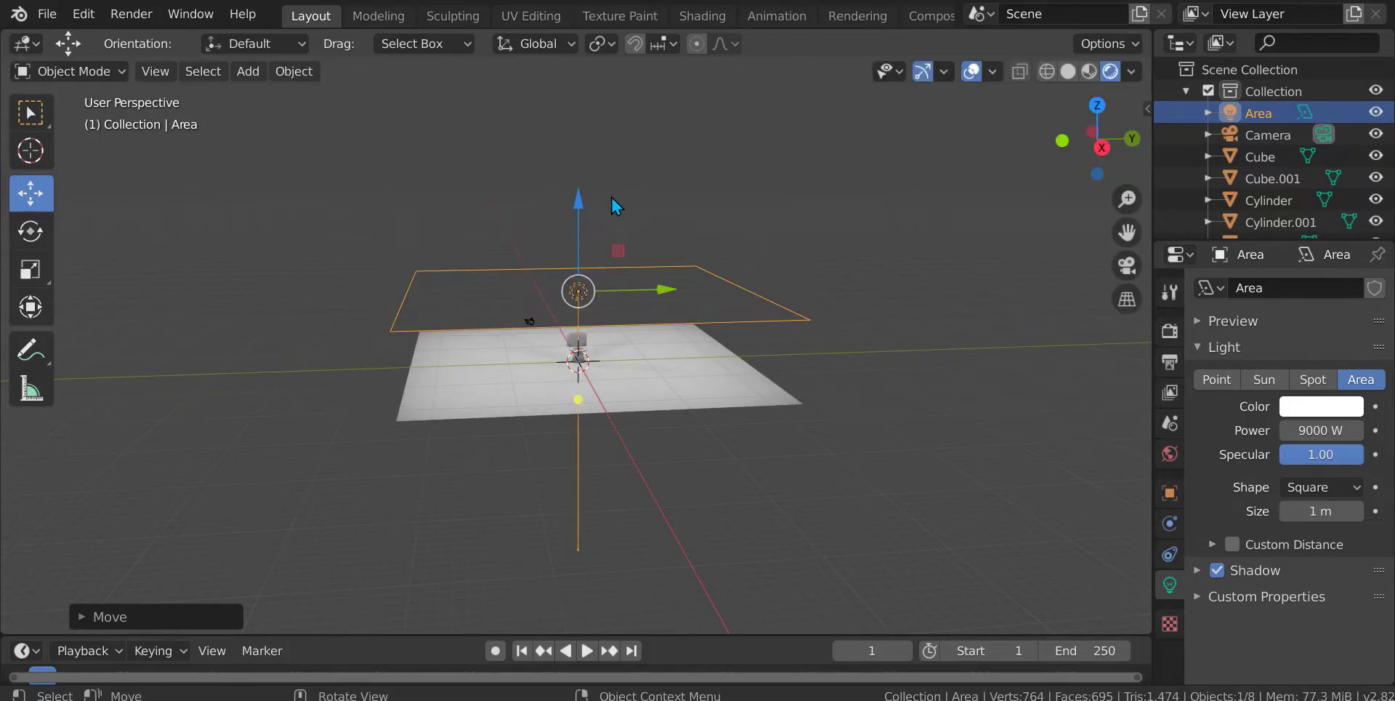
- Render the camera view to check the lowered light, and close the render result
{"action": "key", "text": "F12"}
{"action": "scroll", "coordinate": [616, 206], "scroll_direction": "down", "scroll_amount": 1}
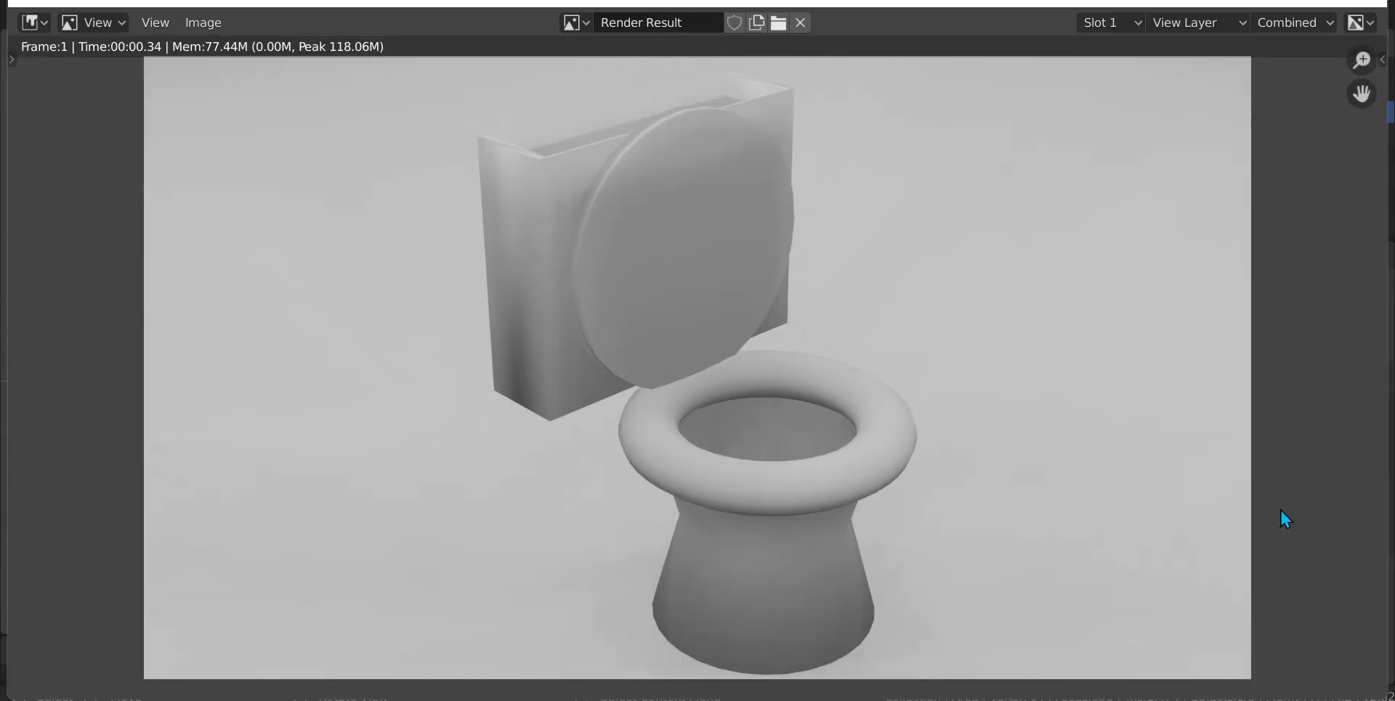
{"action": "key", "text": "Escape"}
- Give the floor plane a new material and darken its base color to a medium grey
{"action": "scroll", "coordinate": [903, 439], "scroll_direction": "up", "scroll_amount": 3}
{"action": "left_click", "coordinate": [819, 421]}
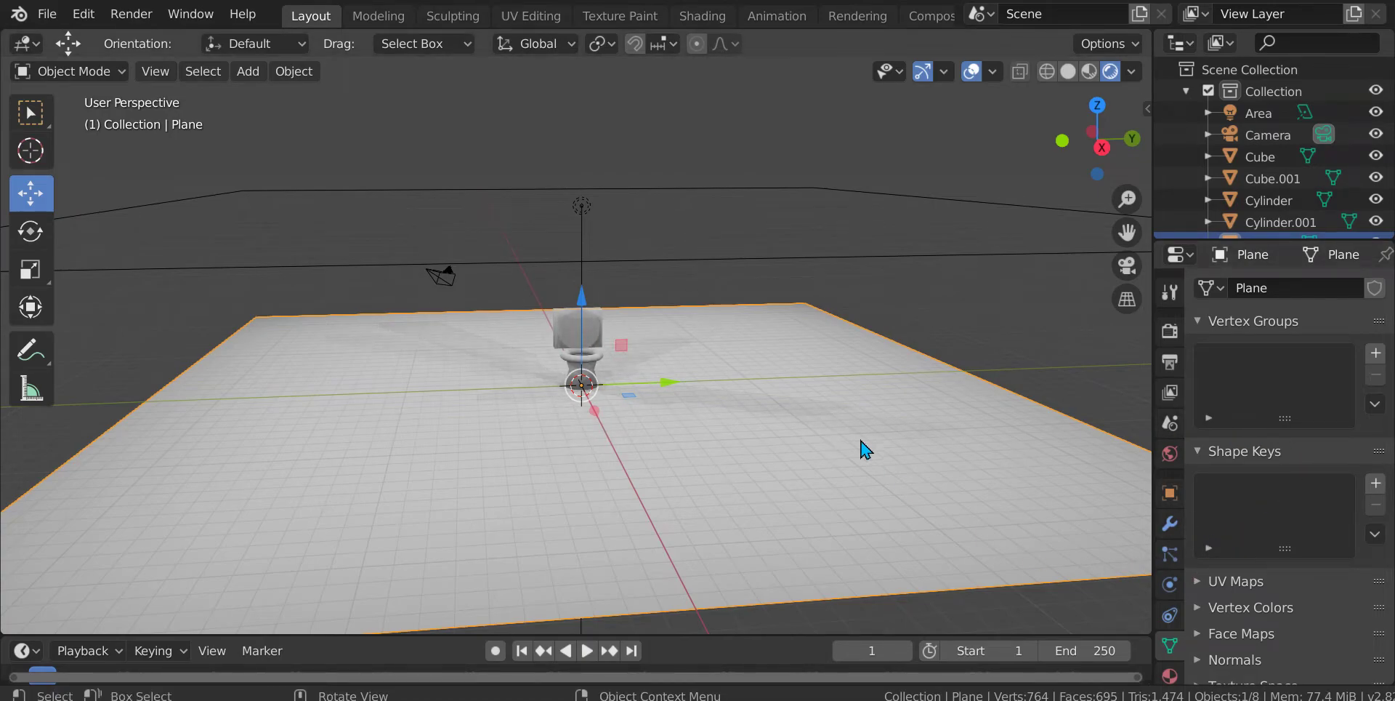
{"action": "left_click", "coordinate": [1170, 675]}
{"action": "left_click", "coordinate": [1301, 379]}
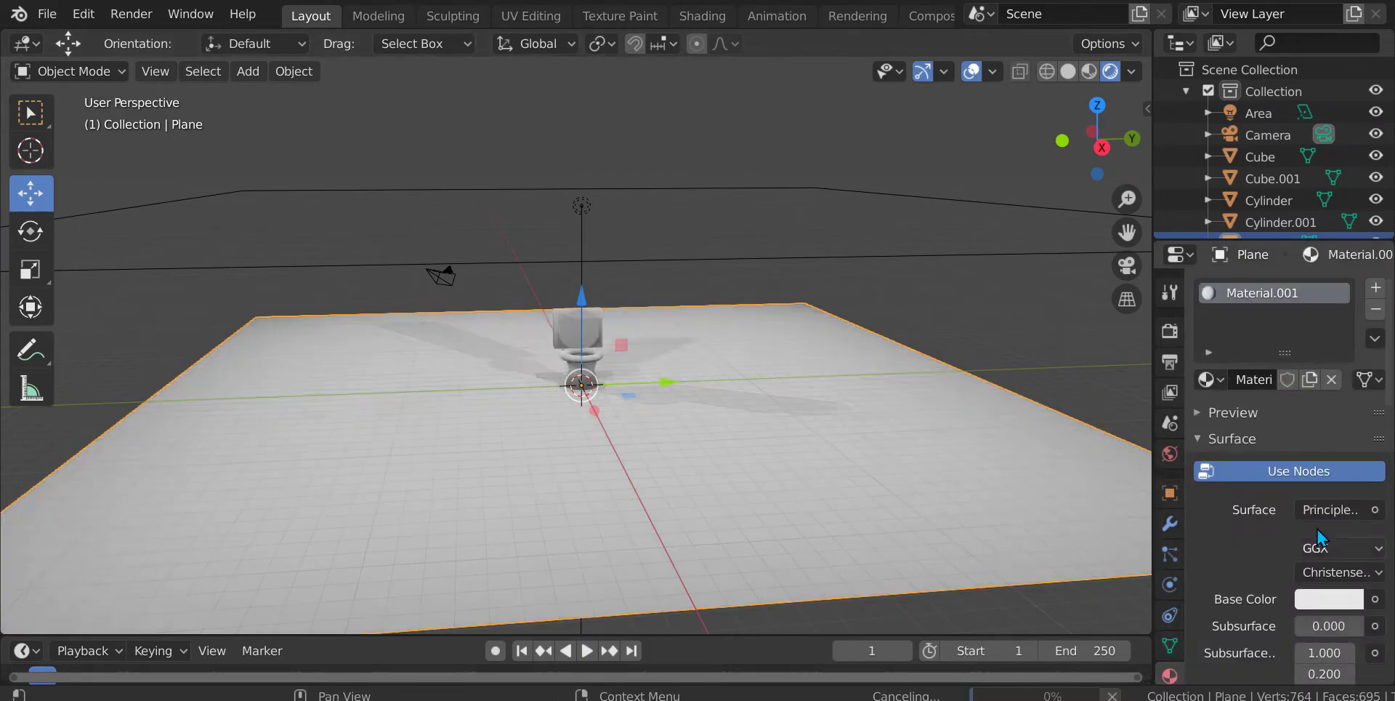
{"action": "left_click", "coordinate": [1305, 601]}
{"action": "left_click_drag", "start_coordinate": [1358, 373], "coordinate": [1346, 374]}
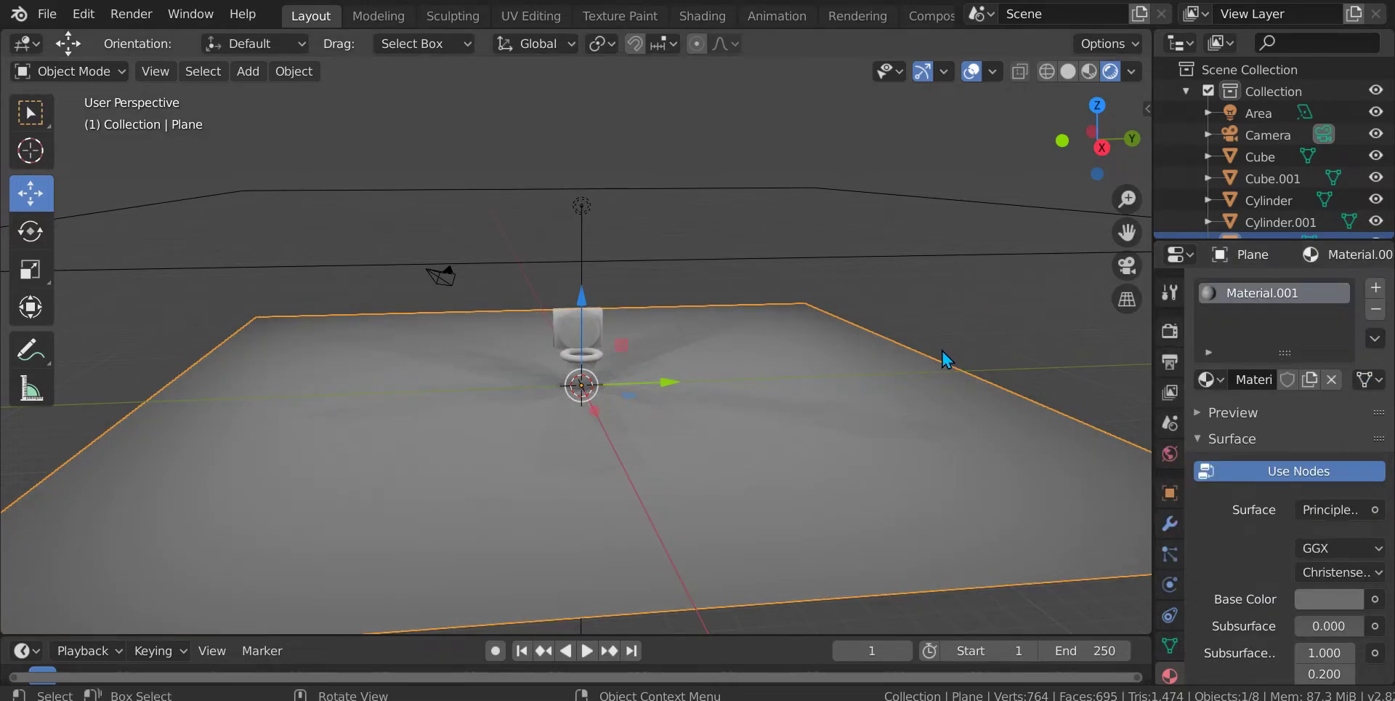
- Render the camera view to check the toilet against the grey floor, and close the render result
{"action": "key", "text": "F12"}
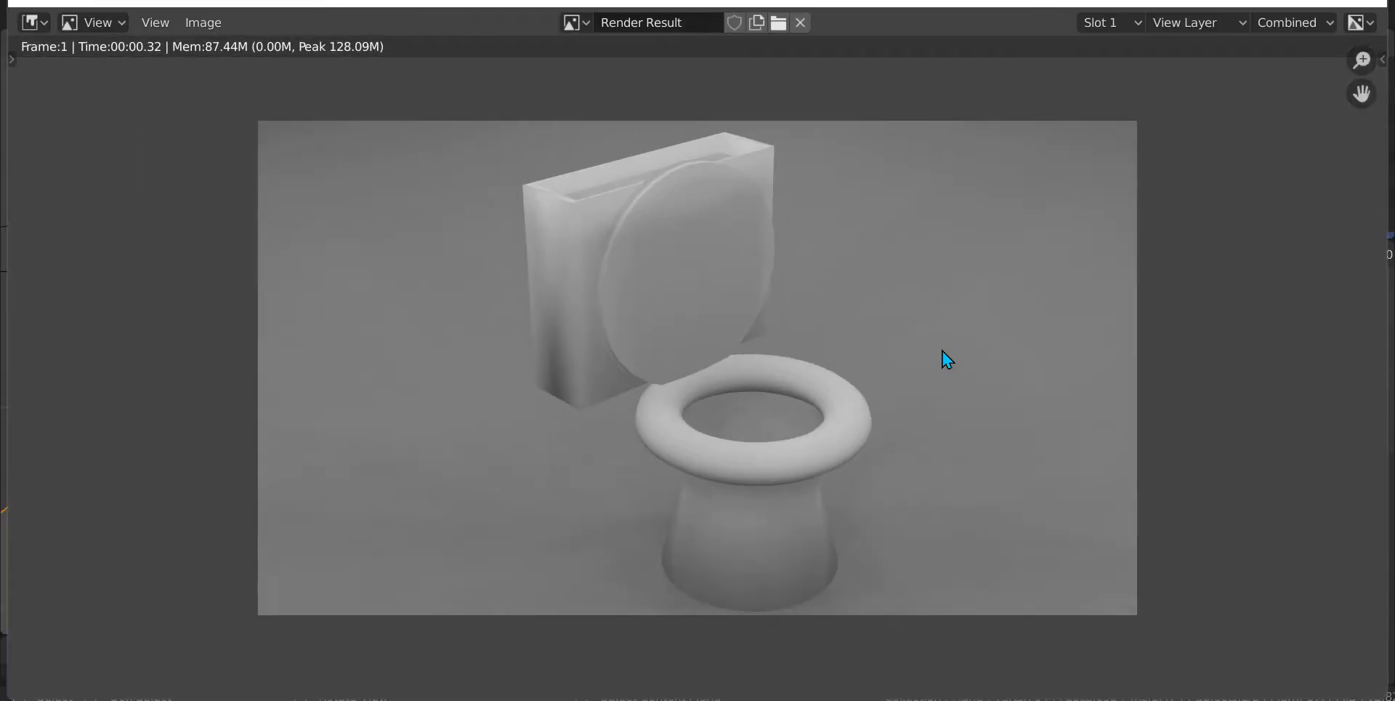
{"action": "scroll", "coordinate": [947, 359], "scroll_direction": "up", "scroll_amount": 1}
{"action": "scroll", "coordinate": [947, 359], "scroll_direction": "down", "scroll_amount": 1}
{"action": "key", "text": "Escape"}
- Scale the area light down so it covers a smaller area than the floor plane
{"action": "middle_click_drag", "start_coordinate": [819, 335], "coordinate": [836, 281]}
{"action": "left_click", "coordinate": [794, 229]}
{"action": "key", "text": "s"}
{"action": "left_click", "coordinate": [785, 352]}
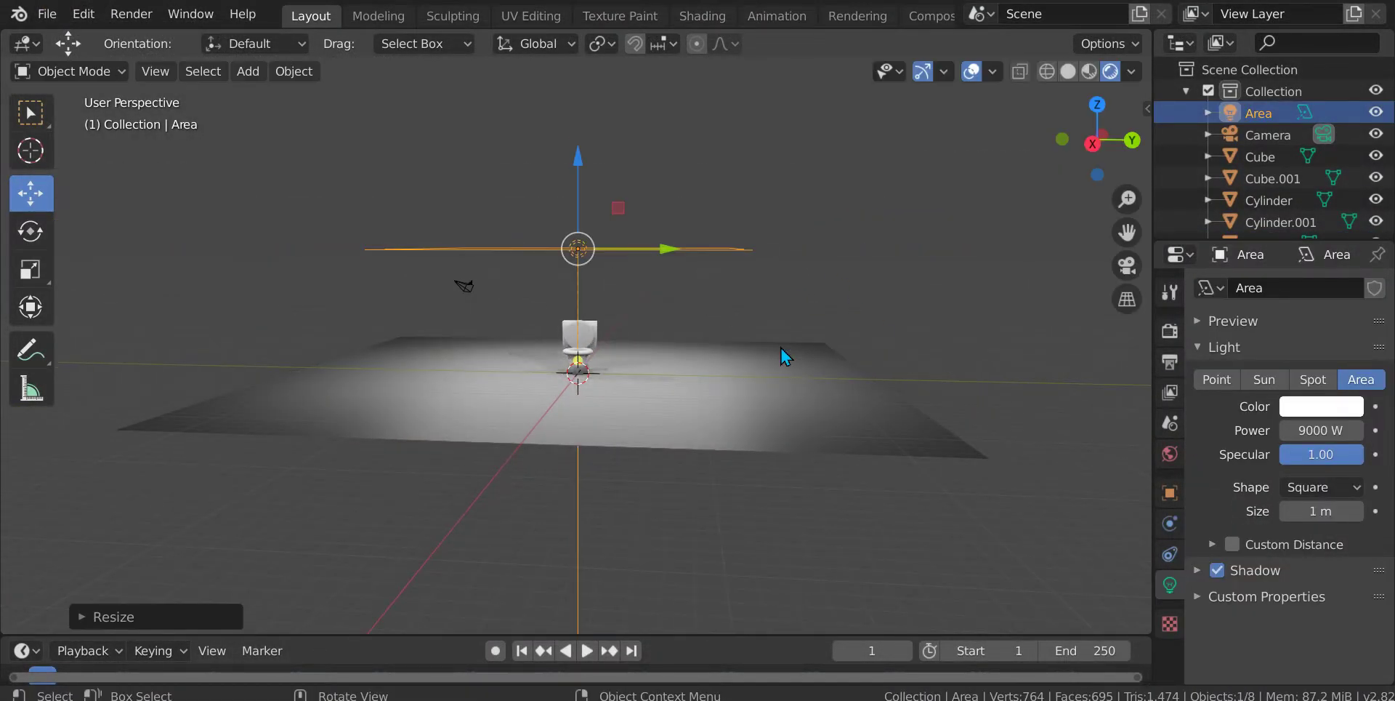
- Render the camera view, examine the tank and seat shading up close, and close the render result
{"action": "key", "text": "F12"}
{"action": "scroll", "coordinate": [806, 339], "scroll_direction": "down", "scroll_amount": 2}
{"action": "scroll", "coordinate": [806, 340], "scroll_direction": "up", "scroll_amount": 1}
{"action": "scroll", "coordinate": [806, 339], "scroll_direction": "down", "scroll_amount": 1}
{"action": "scroll", "coordinate": [829, 371], "scroll_direction": "up", "scroll_amount": 1}
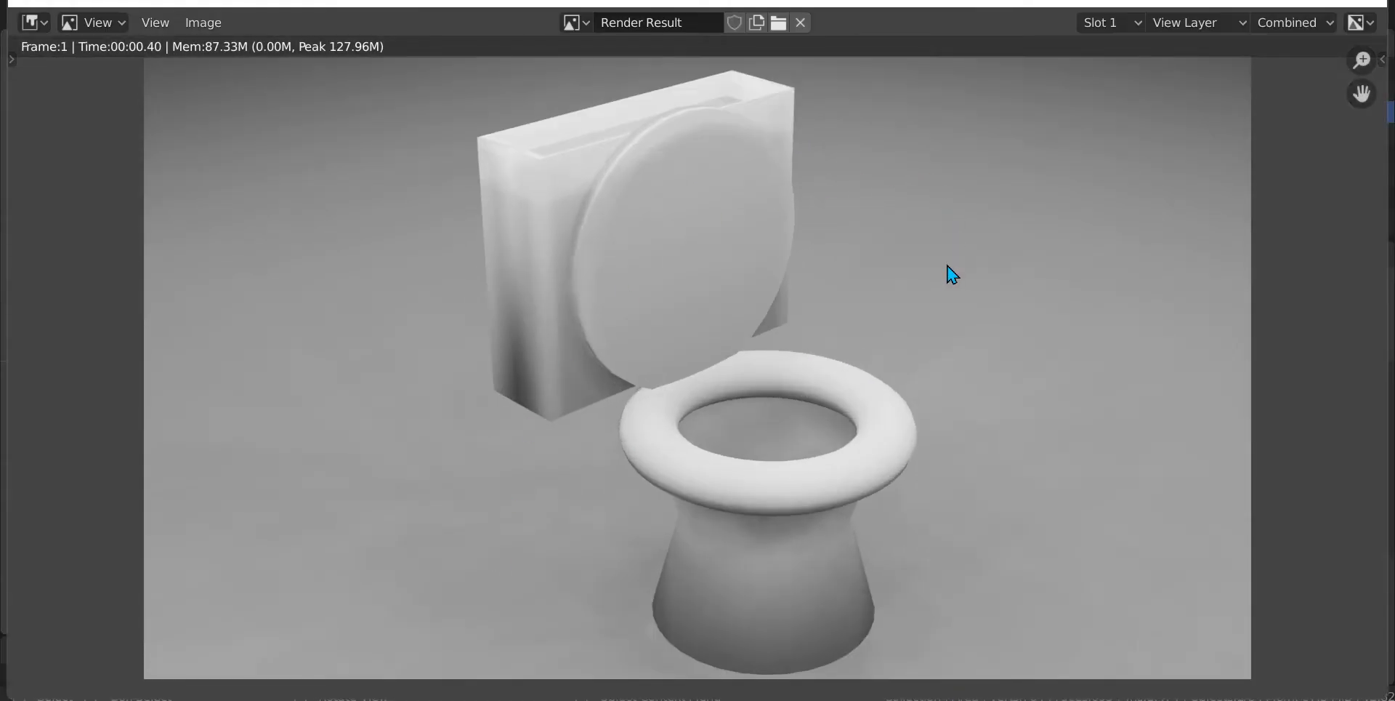
{"action": "scroll", "coordinate": [891, 388], "scroll_direction": "down", "scroll_amount": 1}
{"action": "scroll", "coordinate": [858, 399], "scroll_direction": "up", "scroll_amount": 2}
{"action": "scroll", "coordinate": [708, 458], "scroll_direction": "up", "scroll_amount": 1}
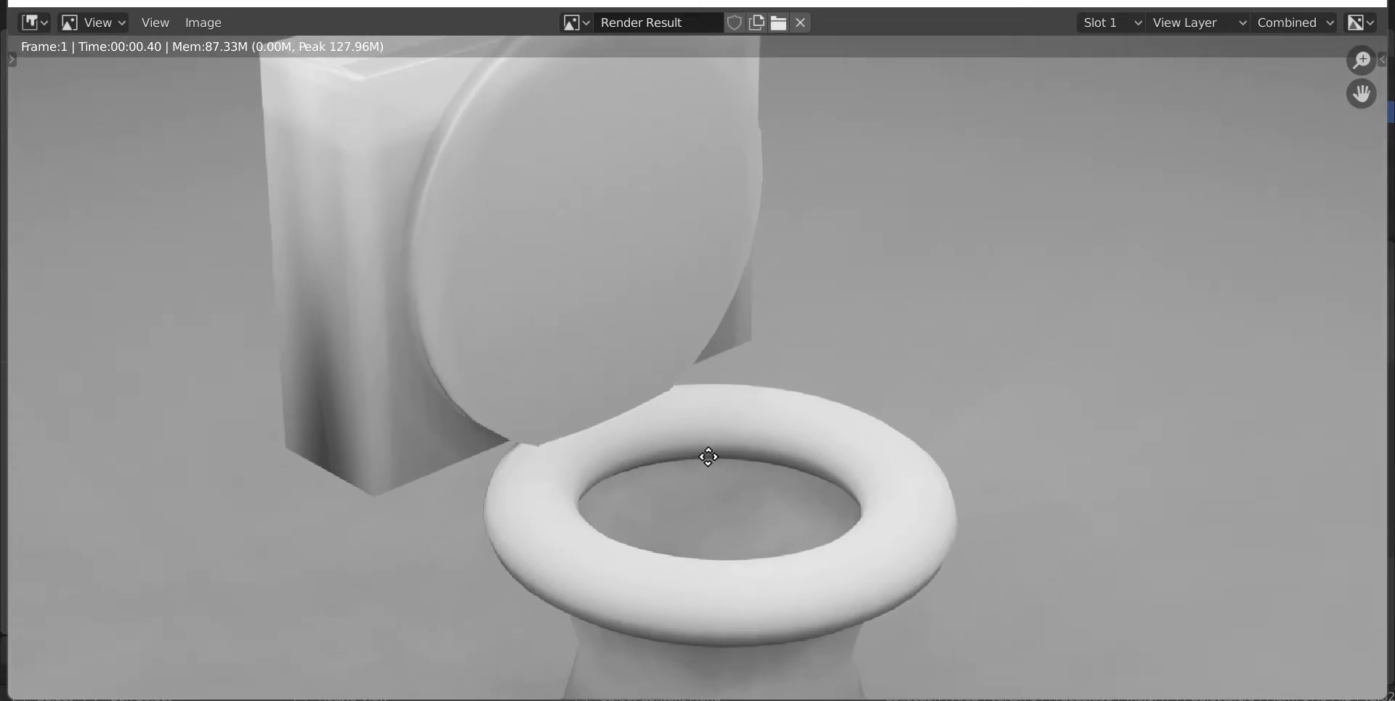
{"action": "scroll", "coordinate": [836, 429], "scroll_direction": "down", "scroll_amount": 3}
{"action": "key", "text": "Escape"}
- Switch the viewport to Material Preview shading and examine the toilet bowl
{"action": "mouse_move", "coordinate": [874, 398]}
{"action": "middle_mouse_down"}
{"action": "mouse_move", "coordinate": [849, 452]}
{"action": "mouse_move", "coordinate": [864, 486]}
{"action": "middle_mouse_up"}
{"action": "scroll", "coordinate": [767, 417], "scroll_direction": "up", "scroll_amount": 7}
{"action": "scroll", "coordinate": [743, 403], "scroll_direction": "down", "scroll_amount": 6}
{"action": "key", "text": "z"}
{"action": "left_click", "coordinate": [667, 441]}
{"action": "scroll", "coordinate": [623, 274], "scroll_direction": "up", "scroll_amount": 5}
{"action": "scroll", "coordinate": [676, 334], "scroll_direction": "down", "scroll_amount": 5}
{"action": "mouse_move", "coordinate": [676, 333]}
{"action": "middle_mouse_down"}
{"action": "mouse_move", "coordinate": [611, 282]}
{"action": "mouse_move", "coordinate": [537, 268]}
{"action": "mouse_move", "coordinate": [668, 332]}
{"action": "mouse_move", "coordinate": [632, 262]}
{"action": "middle_mouse_up"}
{"action": "scroll", "coordinate": [667, 332], "scroll_direction": "up", "scroll_amount": 8}
{"action": "scroll", "coordinate": [710, 349], "scroll_direction": "down", "scroll_amount": 6}
{"action": "left_click", "coordinate": [560, 434]}
{"action": "middle_click_drag", "start_coordinate": [582, 444], "coordinate": [760, 472]}
{"action": "scroll", "coordinate": [698, 427], "scroll_direction": "up", "scroll_amount": 3}
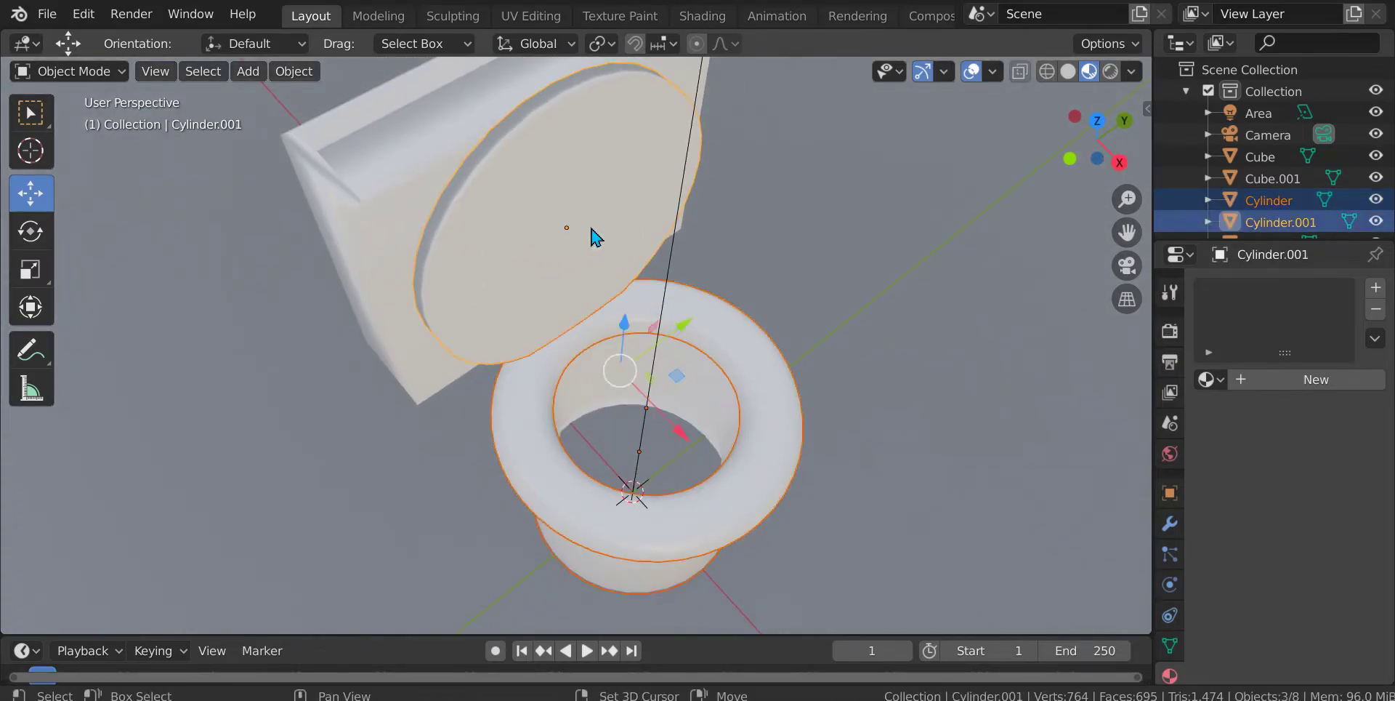
{"action": "left_click", "coordinate": [371, 281], "text": "shift"}
{"action": "left_click", "coordinate": [434, 131], "text": "shift"}
{"action": "middle_click_drag", "start_coordinate": [434, 131], "coordinate": [670, 336]}
{"action": "left_click_drag", "start_coordinate": [576, 247], "coordinate": [570, 224]}
{"action": "middle_click_drag", "start_coordinate": [570, 224], "coordinate": [564, 425]}
{"action": "scroll", "coordinate": [564, 426], "scroll_direction": "down", "scroll_amount": 18}
{"action": "left_click", "coordinate": [995, 481]}
- Add a cylinder mesh at the toilet's base and scale it down to fit inside the bowl
{"action": "scroll", "coordinate": [751, 364], "scroll_direction": "up", "scroll_amount": 10}
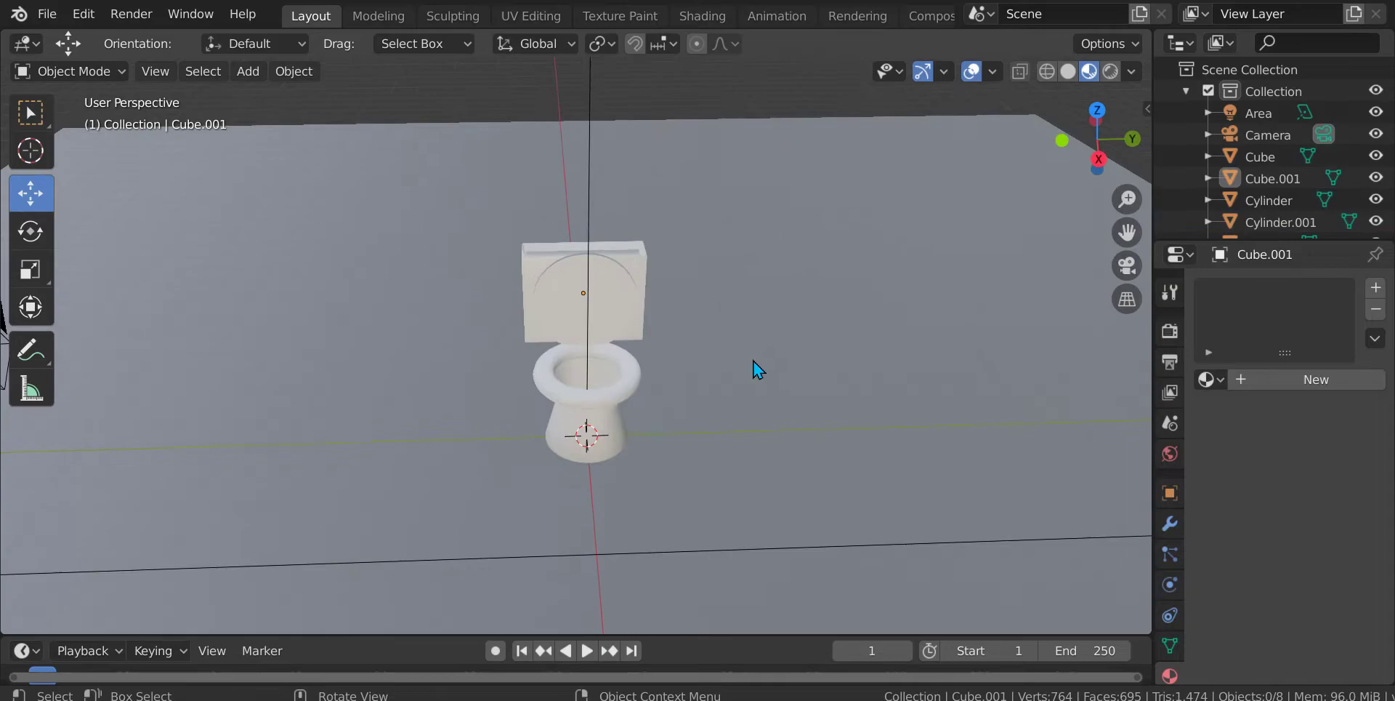
{"action": "middle_click_drag", "start_coordinate": [681, 336], "coordinate": [740, 413]}
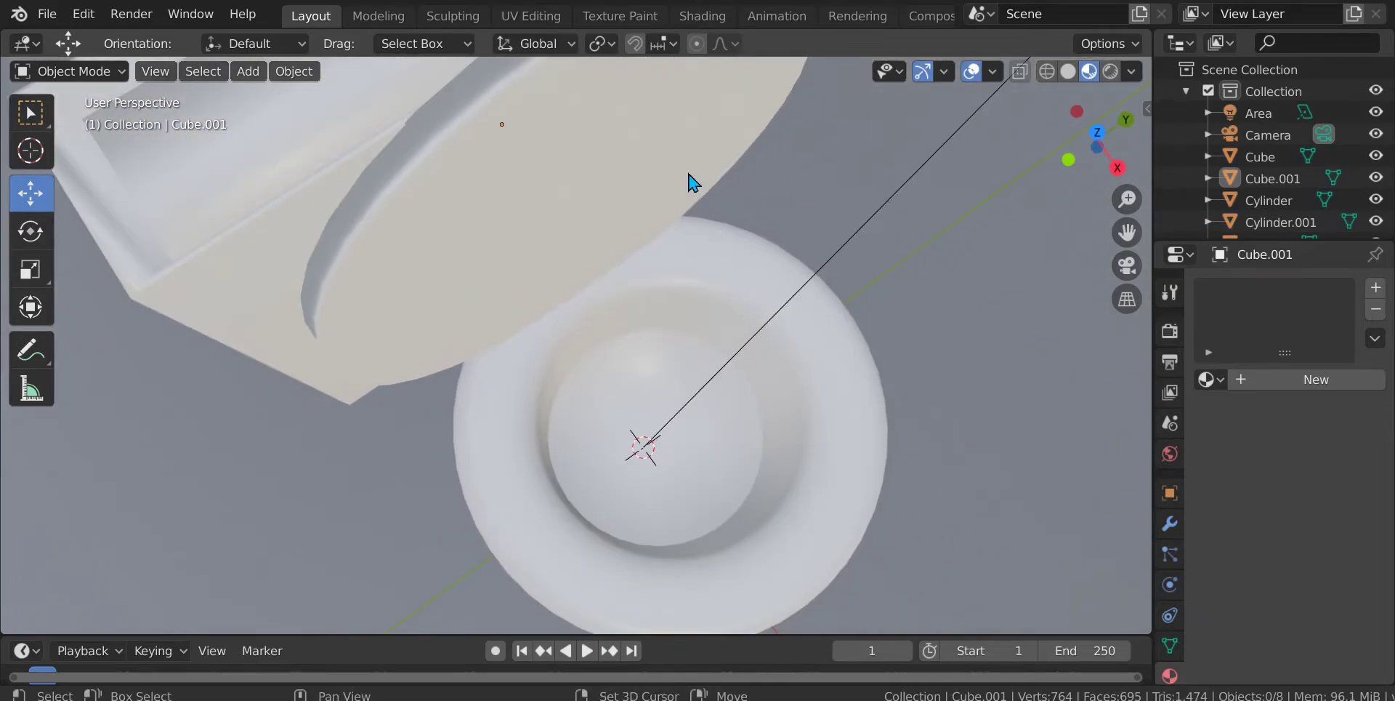
{"action": "key", "text": "shift+a"}
{"action": "mouse_move", "coordinate": [669, 50]}
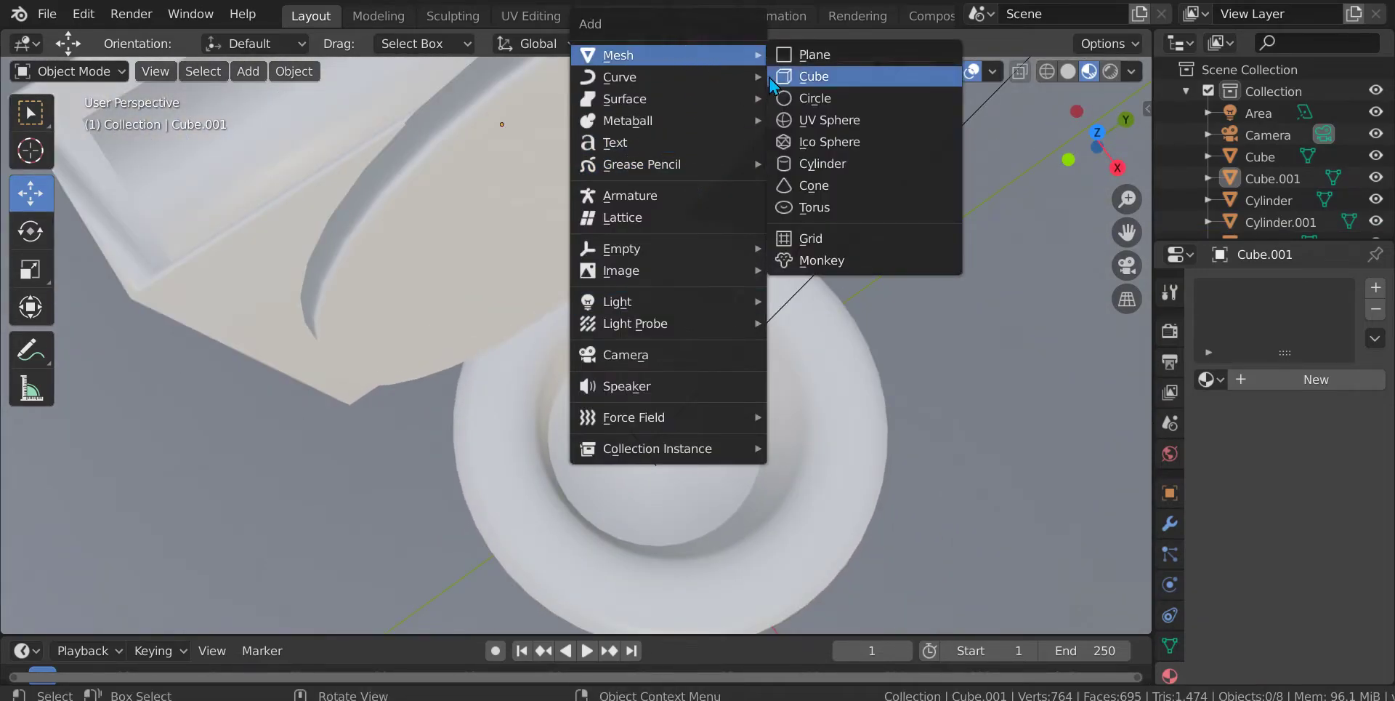
{"action": "left_click", "coordinate": [872, 164]}
{"action": "scroll", "coordinate": [878, 172], "scroll_direction": "down", "scroll_amount": 2}
{"action": "middle_click_drag", "start_coordinate": [878, 171], "coordinate": [656, 361]}
{"action": "scroll", "coordinate": [656, 361], "scroll_direction": "down", "scroll_amount": 3}
{"action": "scroll", "coordinate": [656, 362], "scroll_direction": "up", "scroll_amount": 1}
{"action": "key", "text": "s"}
{"action": "left_click", "coordinate": [678, 474]}
- Give the new cylinder a material with a cyan base color of H 0.529, S 1.000, V 0.906
{"action": "left_click", "coordinate": [1352, 378]}
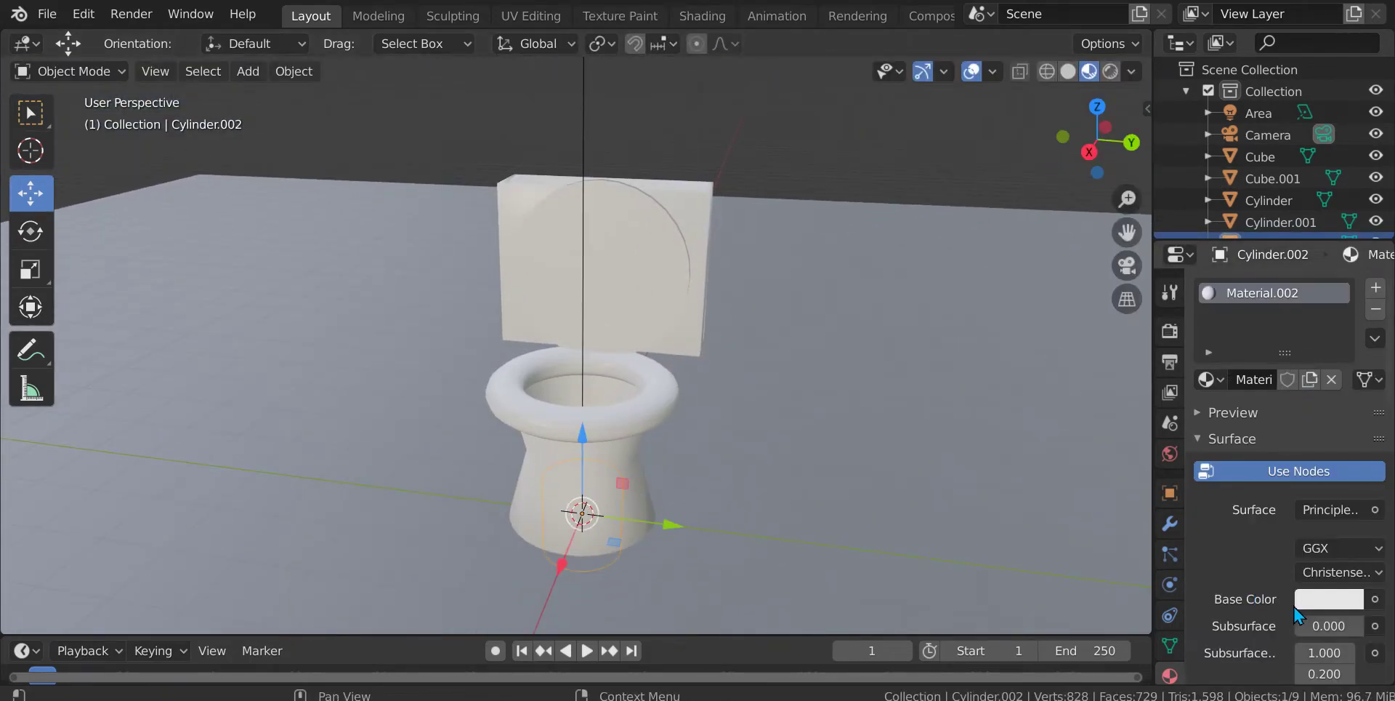
{"action": "left_click", "coordinate": [1312, 600]}
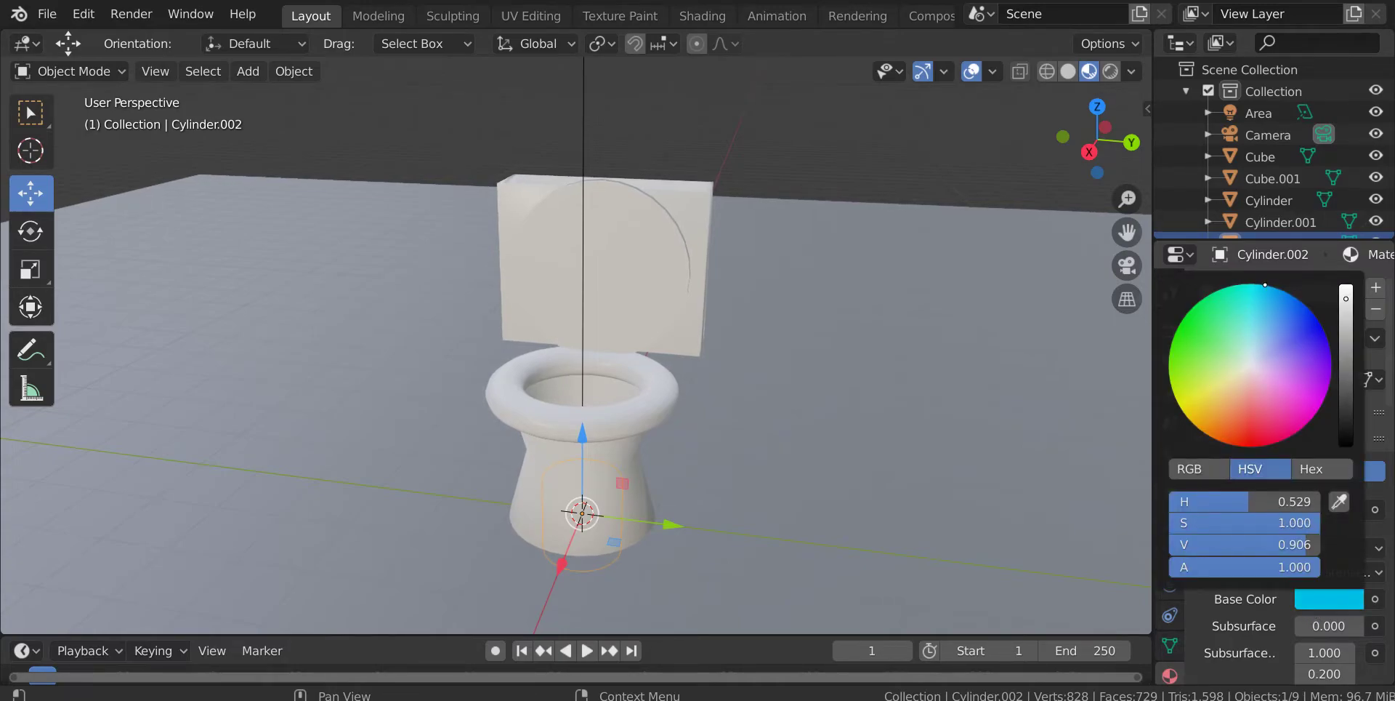
{"action": "scroll", "coordinate": [718, 436], "scroll_direction": "up", "scroll_amount": 1}
- Raise the cyan cylinder inside the bowl and flatten it along the Z axis into a disc
{"action": "left_click_drag", "start_coordinate": [582, 470], "coordinate": [659, 346]}
{"action": "scroll", "coordinate": [586, 493], "scroll_direction": "up", "scroll_amount": 3}
{"action": "middle_click_drag", "start_coordinate": [586, 493], "coordinate": [617, 533]}
{"action": "scroll", "coordinate": [617, 533], "scroll_direction": "down", "scroll_amount": 1}
{"action": "key", "text": "z"}
{"action": "left_click", "coordinate": [597, 458]}
{"action": "right_click", "coordinate": [602, 513]}
{"action": "left_click", "coordinate": [705, 331]}
{"action": "right_click", "coordinate": [662, 387]}
{"action": "left_click", "coordinate": [641, 355]}
{"action": "scroll", "coordinate": [698, 403], "scroll_direction": "up", "scroll_amount": 4}
{"action": "middle_click_drag", "start_coordinate": [698, 403], "coordinate": [756, 460]}
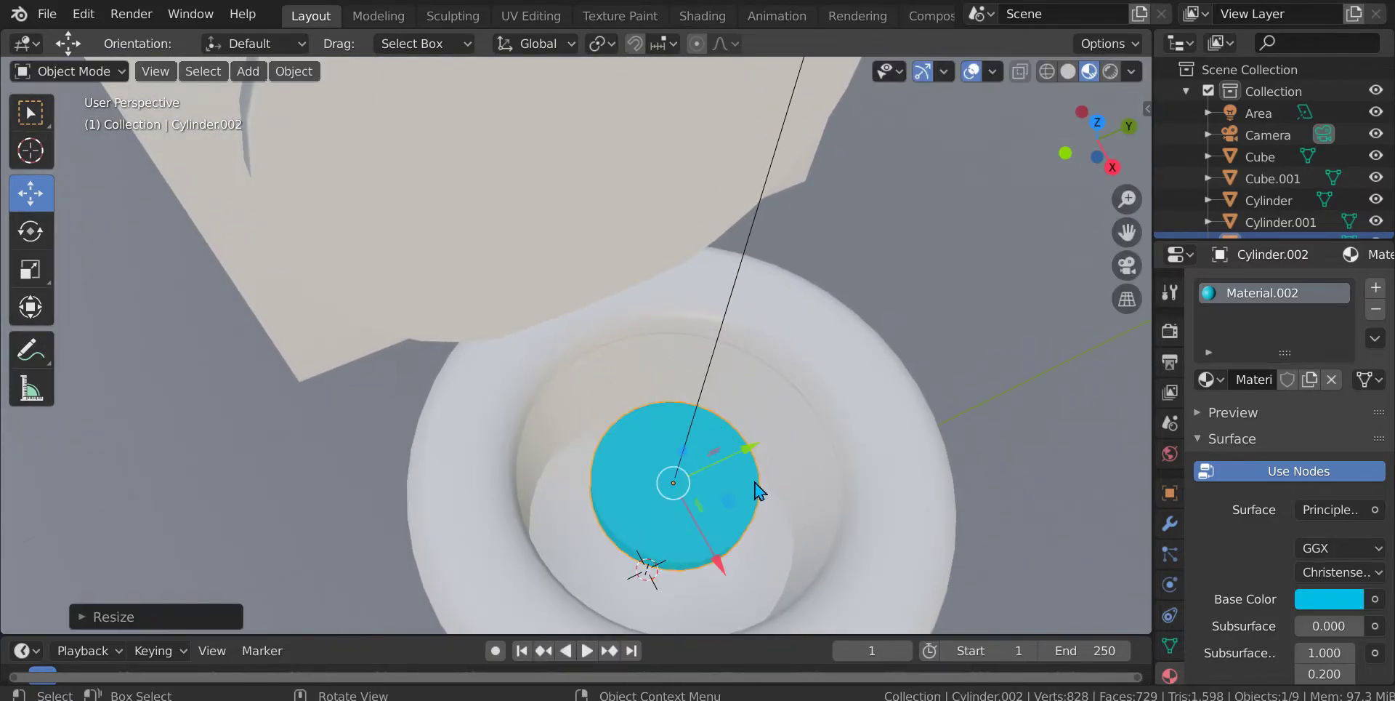
- Scale the cyan disc down and lower it vertically to the bottom of the bowl
{"action": "key", "text": "s"}
{"action": "left_click", "coordinate": [720, 483]}
{"action": "key", "text": "s"}
{"action": "left_click", "coordinate": [733, 485]}
{"action": "middle_click_drag", "start_coordinate": [733, 485], "coordinate": [794, 497]}
{"action": "middle_click_drag", "start_coordinate": [698, 409], "coordinate": [652, 377]}
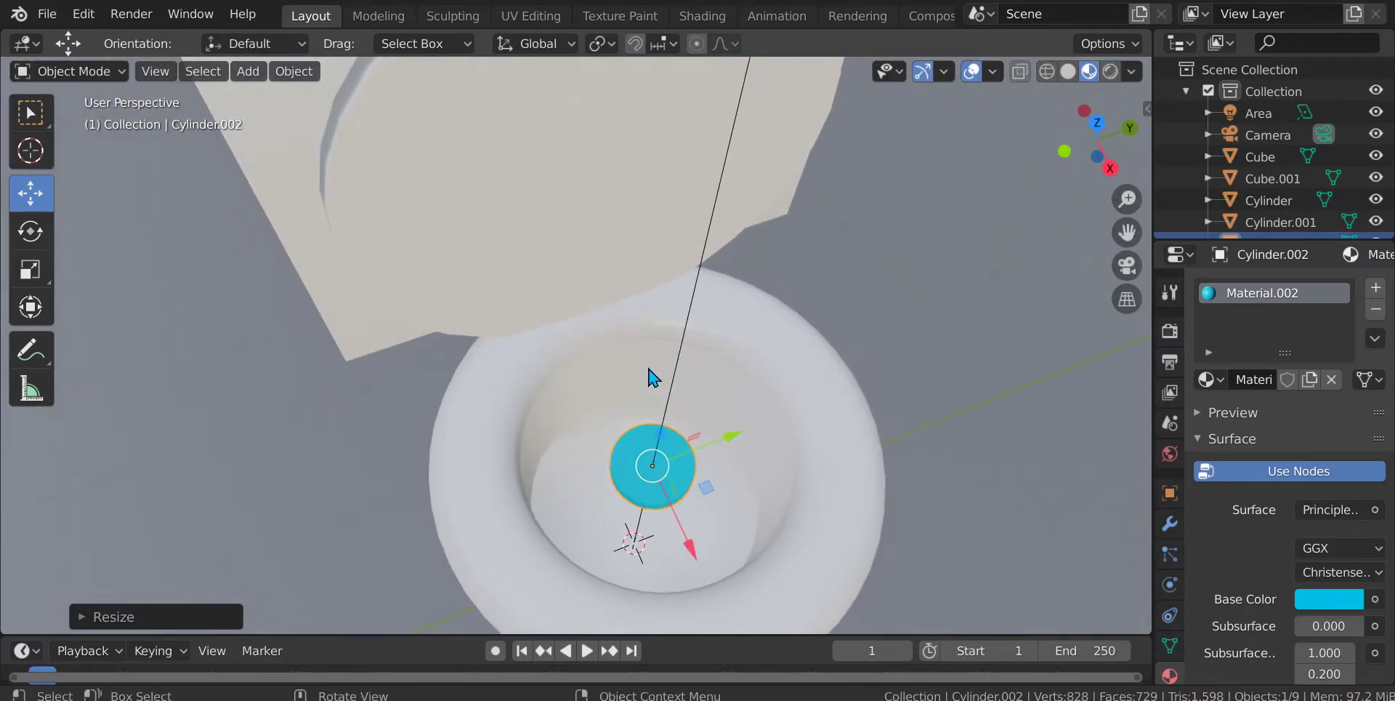
{"action": "left_click_drag", "start_coordinate": [663, 433], "coordinate": [697, 441]}
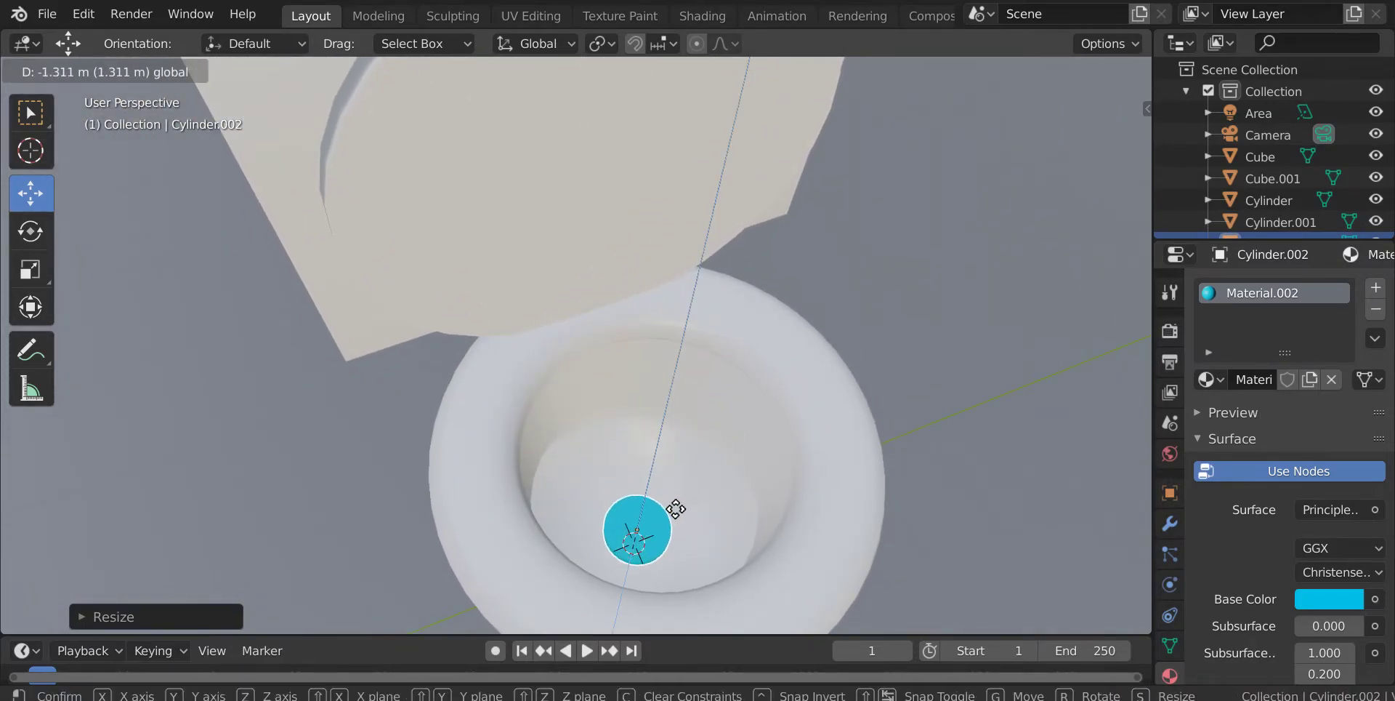
{"action": "left_click_drag", "start_coordinate": [692, 525], "coordinate": [692, 536]}
- Enlarge the cyan disc slightly and adjust its thickness by scaling along the Z axis
{"action": "scroll", "coordinate": [691, 536], "scroll_direction": "up", "scroll_amount": 8}
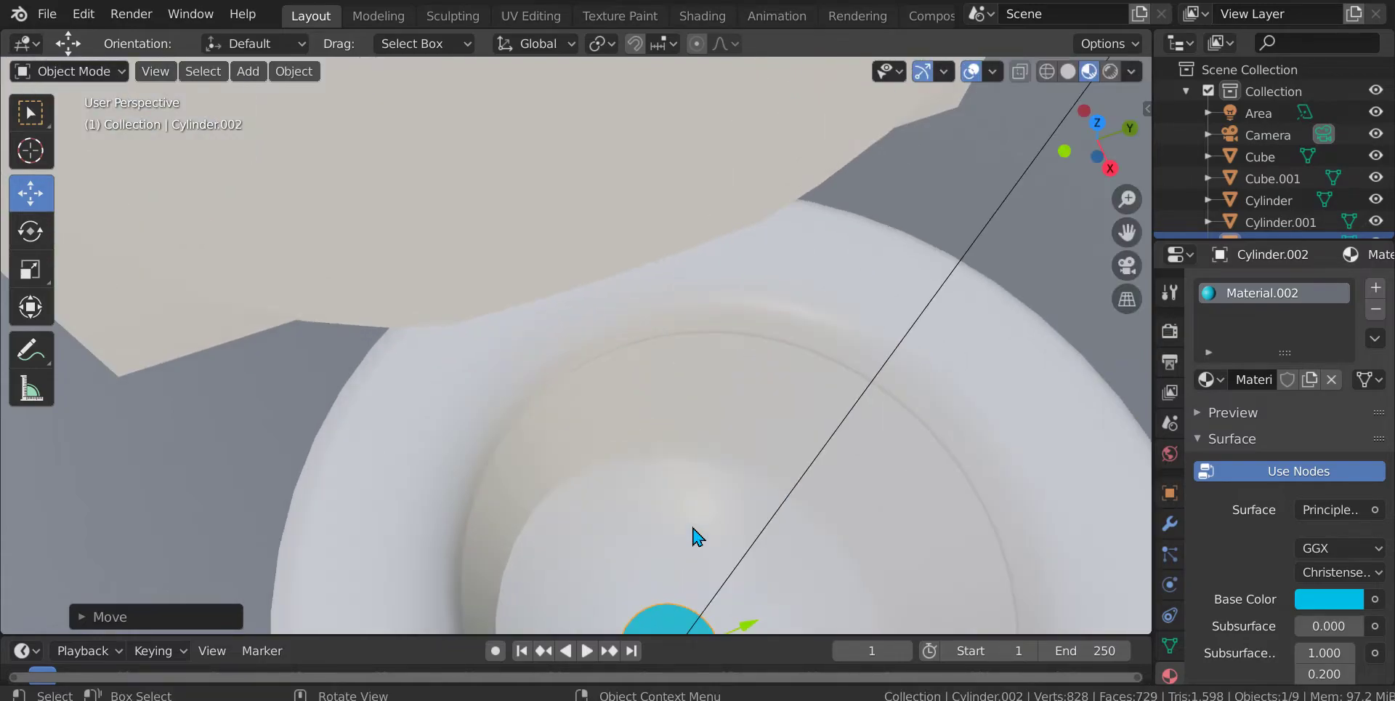
{"action": "middle_click_drag", "start_coordinate": [544, 626], "coordinate": [536, 570], "text": "shift"}
{"action": "scroll", "coordinate": [804, 458], "scroll_direction": "up", "scroll_amount": 2}
{"action": "middle_click_drag", "start_coordinate": [804, 458], "coordinate": [1115, 630]}
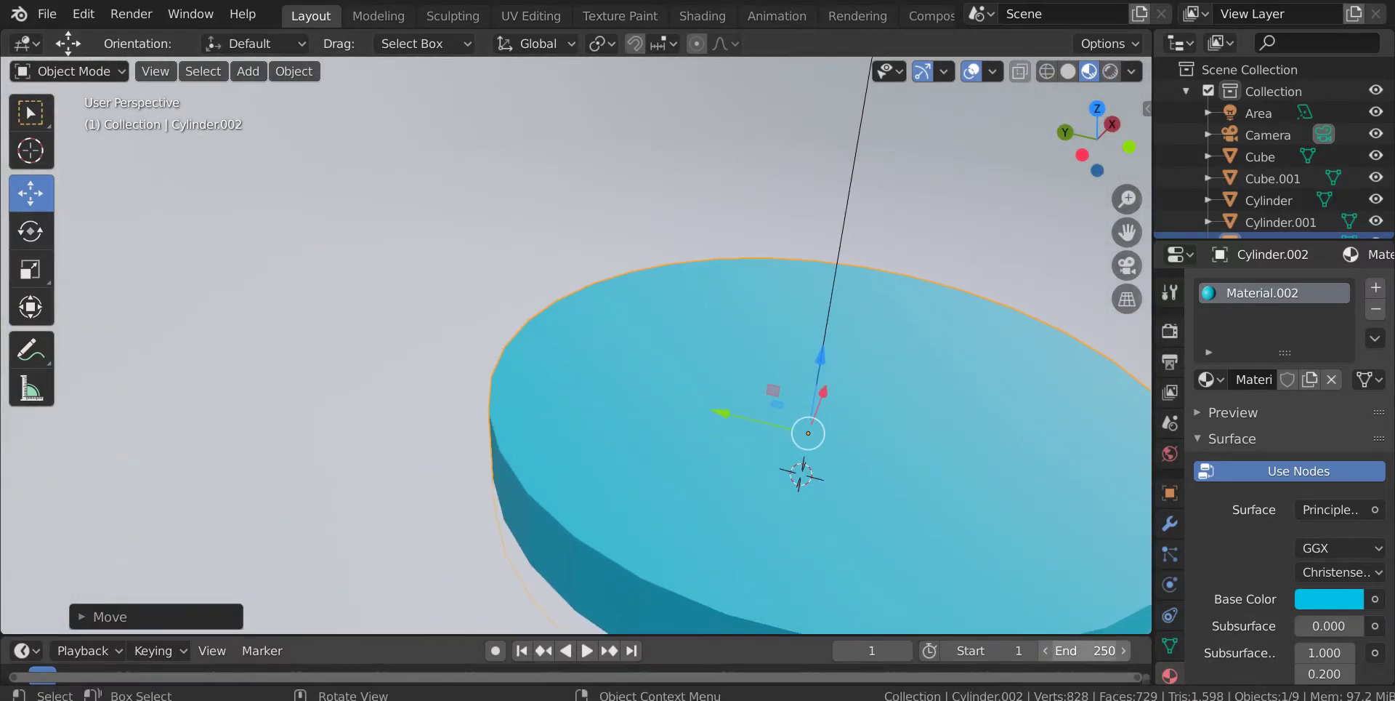
{"action": "scroll", "coordinate": [805, 358], "scroll_direction": "up", "scroll_amount": 1}
{"action": "middle_click_drag", "start_coordinate": [805, 358], "coordinate": [776, 303], "text": "shift"}
{"action": "middle_click_drag", "start_coordinate": [689, 622], "coordinate": [607, 574], "text": "shift"}
{"action": "scroll", "coordinate": [628, 437], "scroll_direction": "down", "scroll_amount": 2}
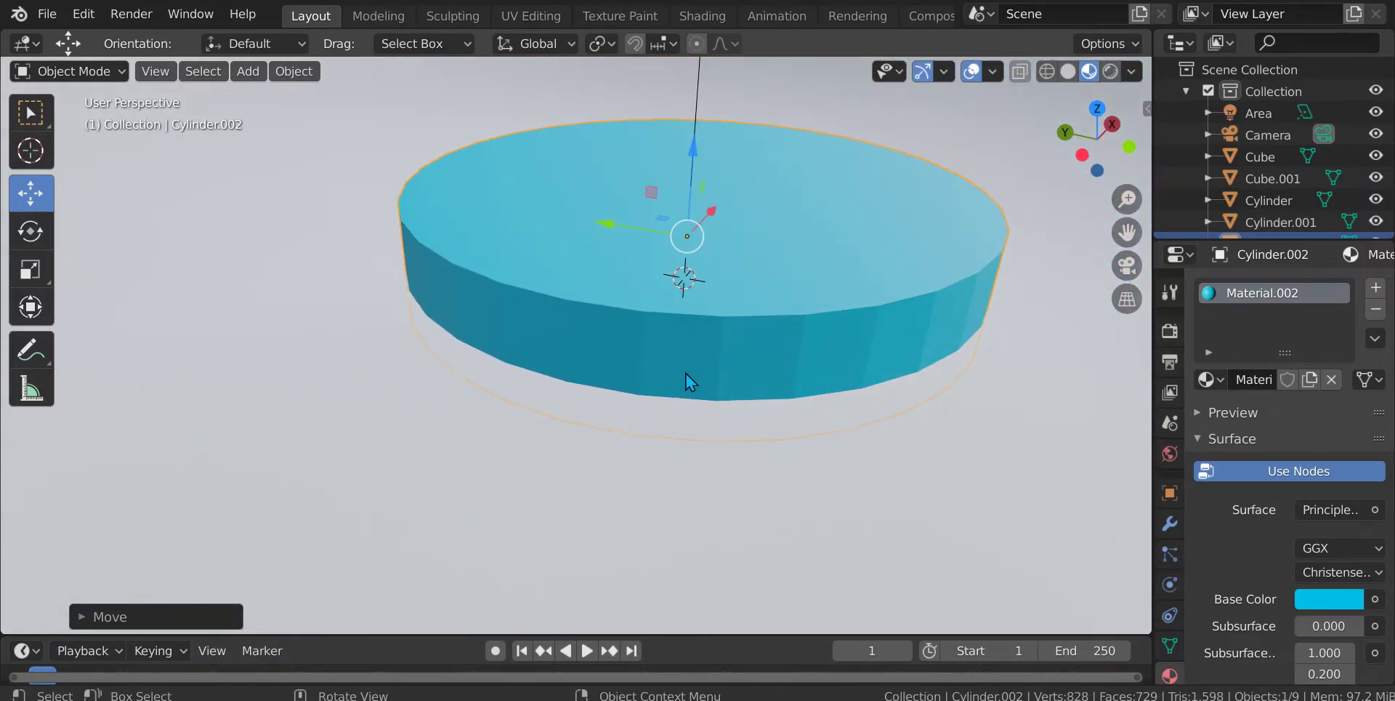
{"action": "left_click", "coordinate": [723, 402]}
{"action": "key", "text": "s"}
{"action": "key", "text": "z"}
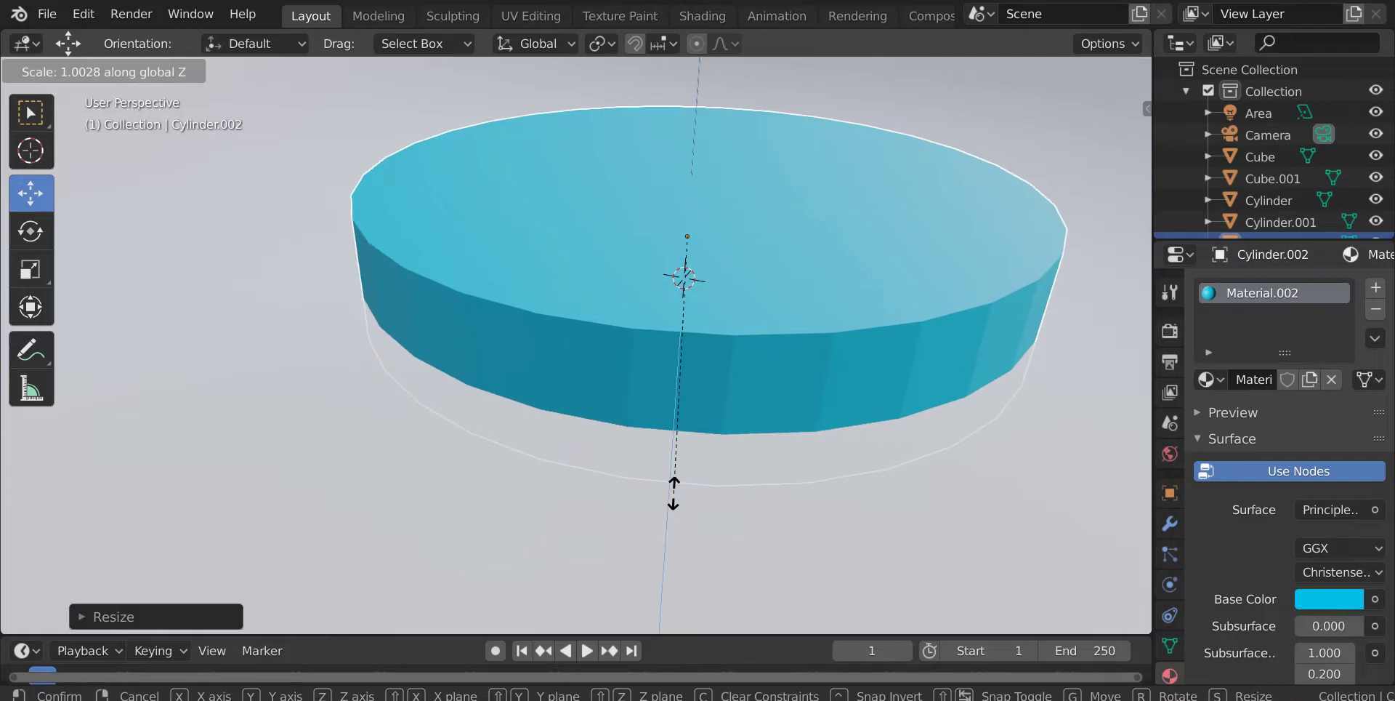
- Scale the cyan disc up uniformly to cover more of the bowl's inner floor
{"action": "middle_click_drag", "start_coordinate": [657, 385], "coordinate": [11, 420]}
{"action": "middle_click_drag", "start_coordinate": [20, 361], "coordinate": [729, 461]}
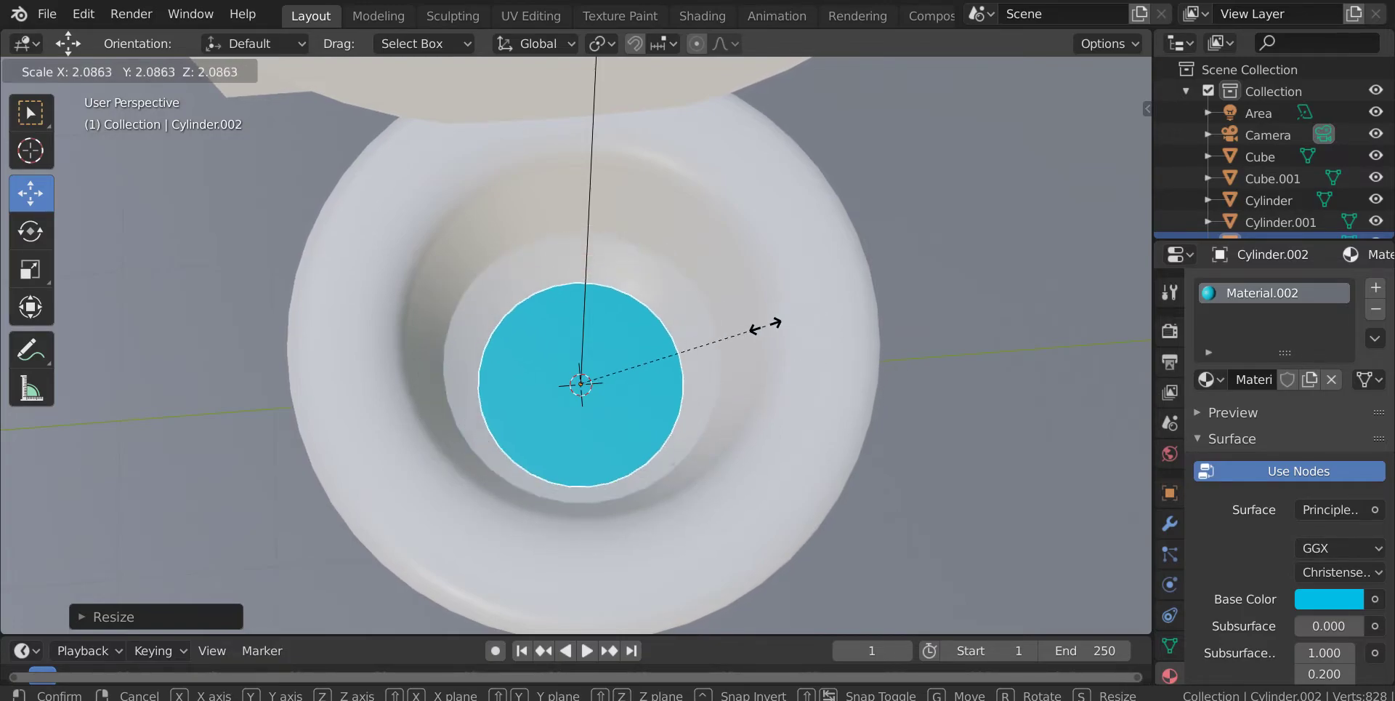
{"action": "middle_click_drag", "start_coordinate": [750, 406], "coordinate": [799, 353]}
- Render the camera view twice to check the bowl water, looking at the disc inside the bowl in between
{"action": "scroll", "coordinate": [714, 381], "scroll_direction": "down", "scroll_amount": 10}
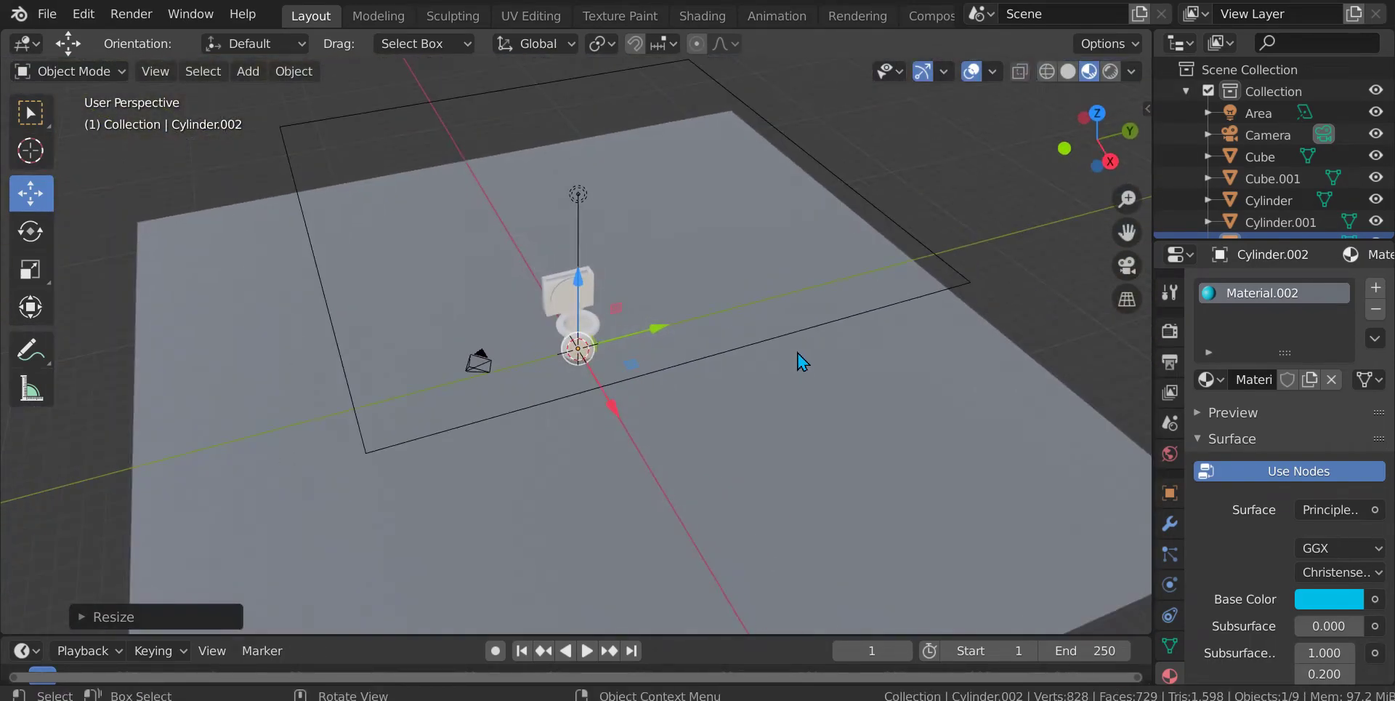
{"action": "key", "text": "F12"}
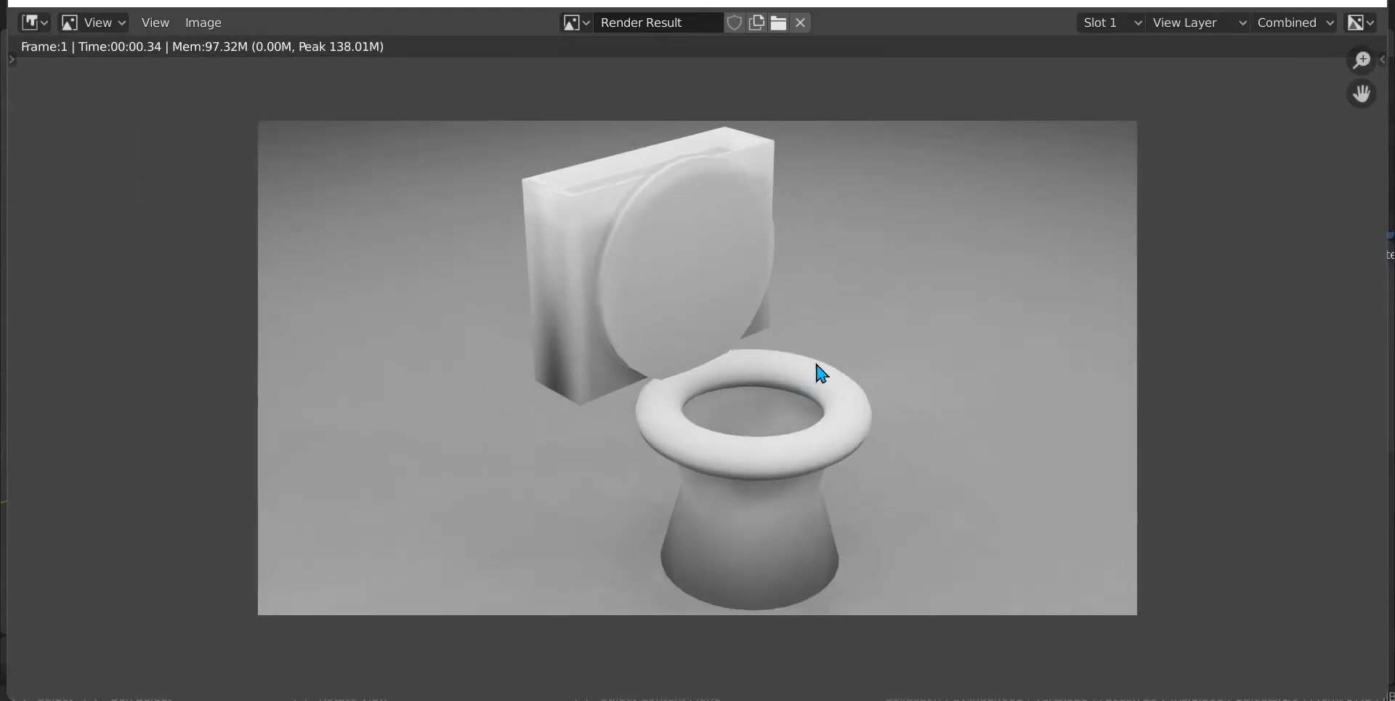
{"action": "key", "text": "Escape"}
{"action": "scroll", "coordinate": [594, 349], "scroll_direction": "up", "scroll_amount": 7}
{"action": "middle_click_drag", "start_coordinate": [594, 348], "coordinate": [601, 404]}
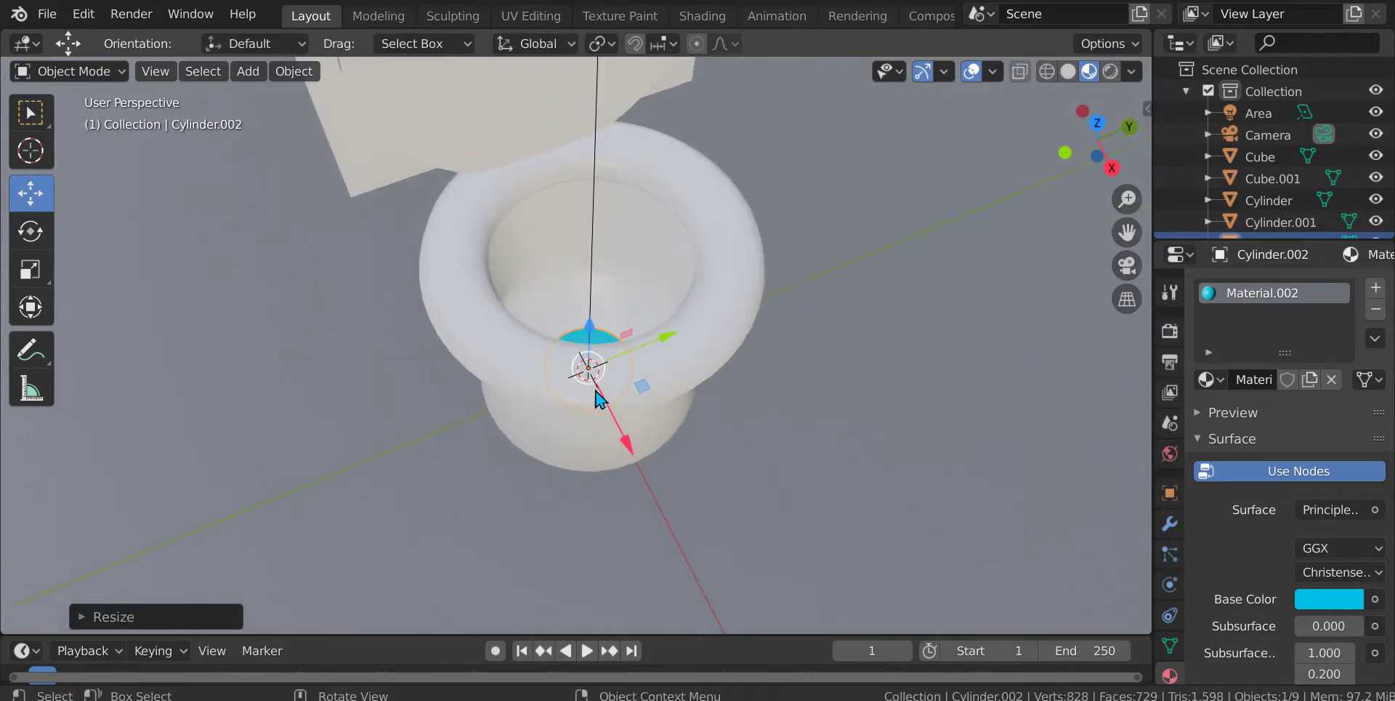
{"action": "scroll", "coordinate": [602, 413], "scroll_direction": "down", "scroll_amount": 8}
{"action": "key", "text": "F12"}
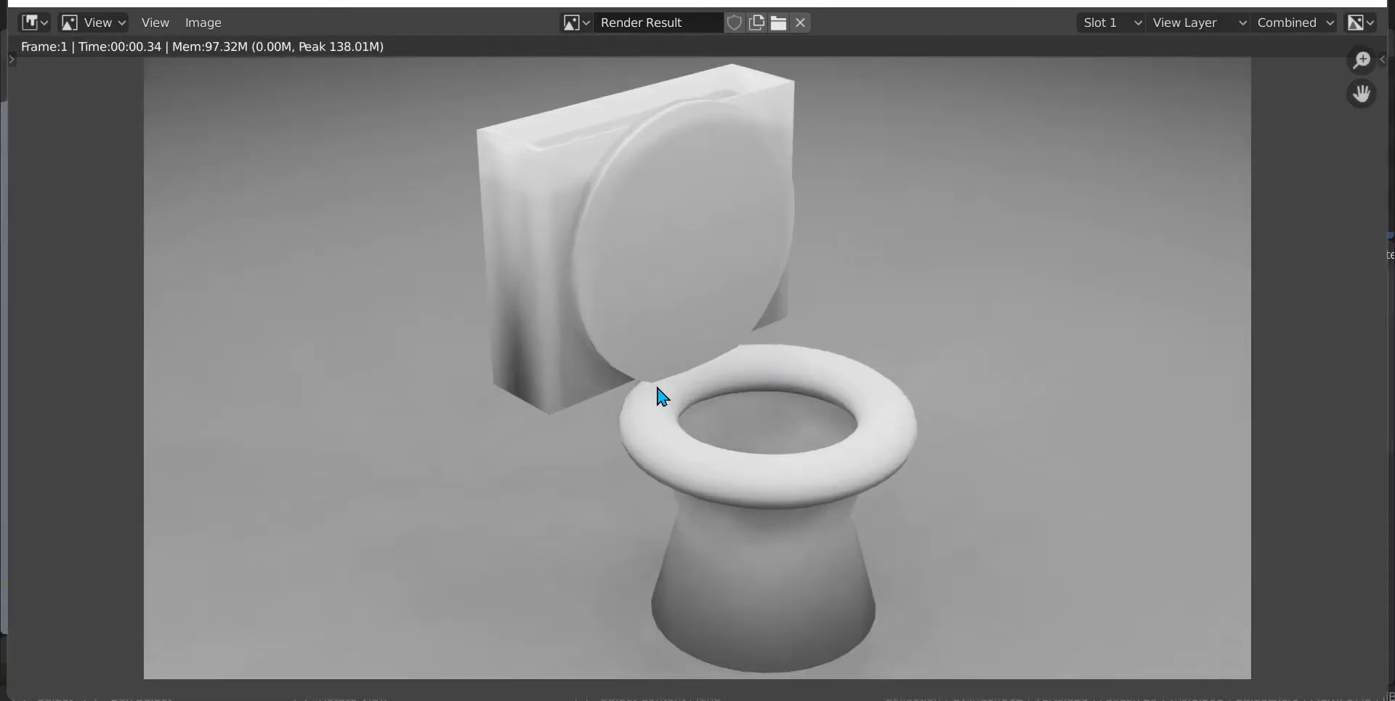
{"action": "key", "text": "Escape"}
- Give the water block inside the tank a new material with a bright cyan base color
{"action": "scroll", "coordinate": [657, 371], "scroll_direction": "up", "scroll_amount": 3}
{"action": "scroll", "coordinate": [653, 363], "scroll_direction": "up", "scroll_amount": 2}
{"action": "middle_click_drag", "start_coordinate": [654, 363], "coordinate": [445, 243]}
{"action": "scroll", "coordinate": [529, 384], "scroll_direction": "up", "scroll_amount": 7}
{"action": "scroll", "coordinate": [493, 354], "scroll_direction": "down", "scroll_amount": 7}
{"action": "scroll", "coordinate": [471, 227], "scroll_direction": "up", "scroll_amount": 8}
{"action": "scroll", "coordinate": [598, 380], "scroll_direction": "up", "scroll_amount": 4}
{"action": "scroll", "coordinate": [576, 392], "scroll_direction": "down", "scroll_amount": 8}
{"action": "middle_click_drag", "start_coordinate": [624, 407], "coordinate": [520, 367]}
{"action": "scroll", "coordinate": [592, 363], "scroll_direction": "down", "scroll_amount": 5}
{"action": "left_click", "coordinate": [668, 367]}
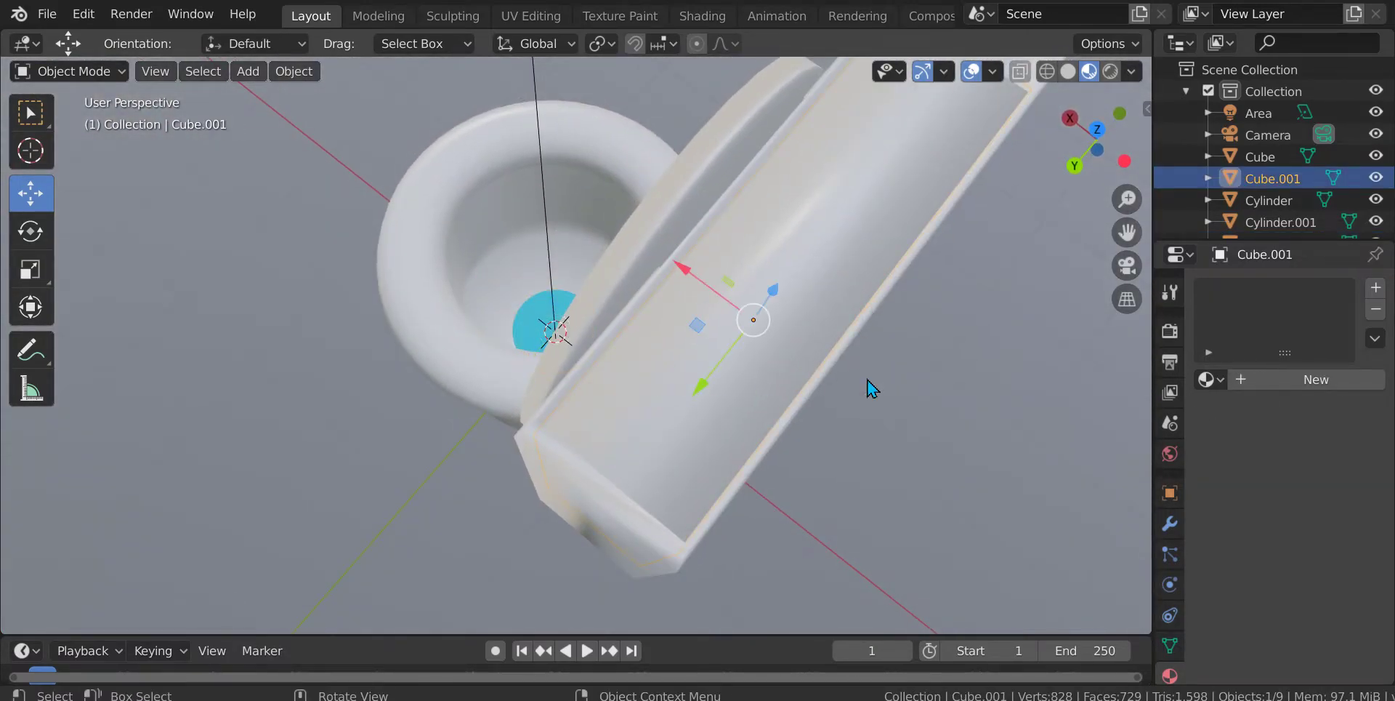
{"action": "left_click", "coordinate": [1341, 389]}
{"action": "left_click", "coordinate": [1344, 599]}
{"action": "left_click_drag", "start_coordinate": [1277, 345], "coordinate": [1271, 298]}
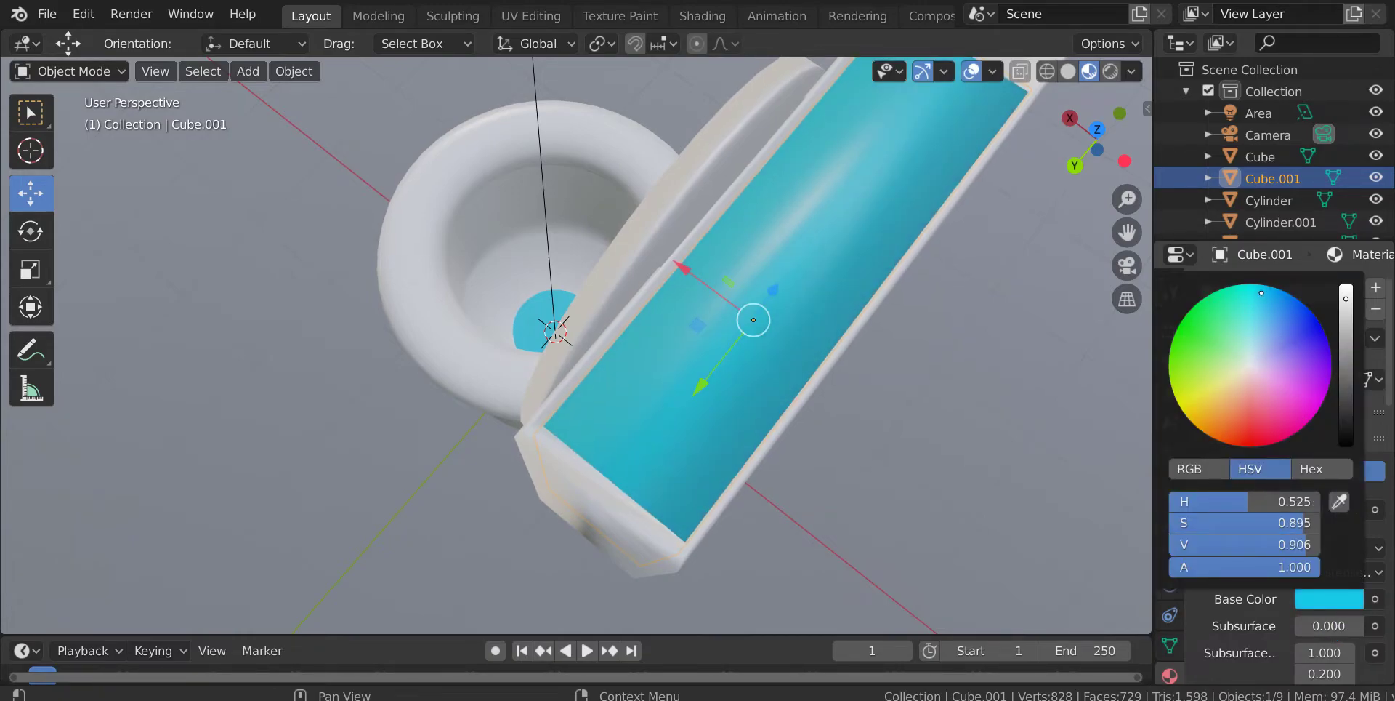
- Apply flat shading to the water block inside the tank
{"action": "right_click", "coordinate": [929, 190]}
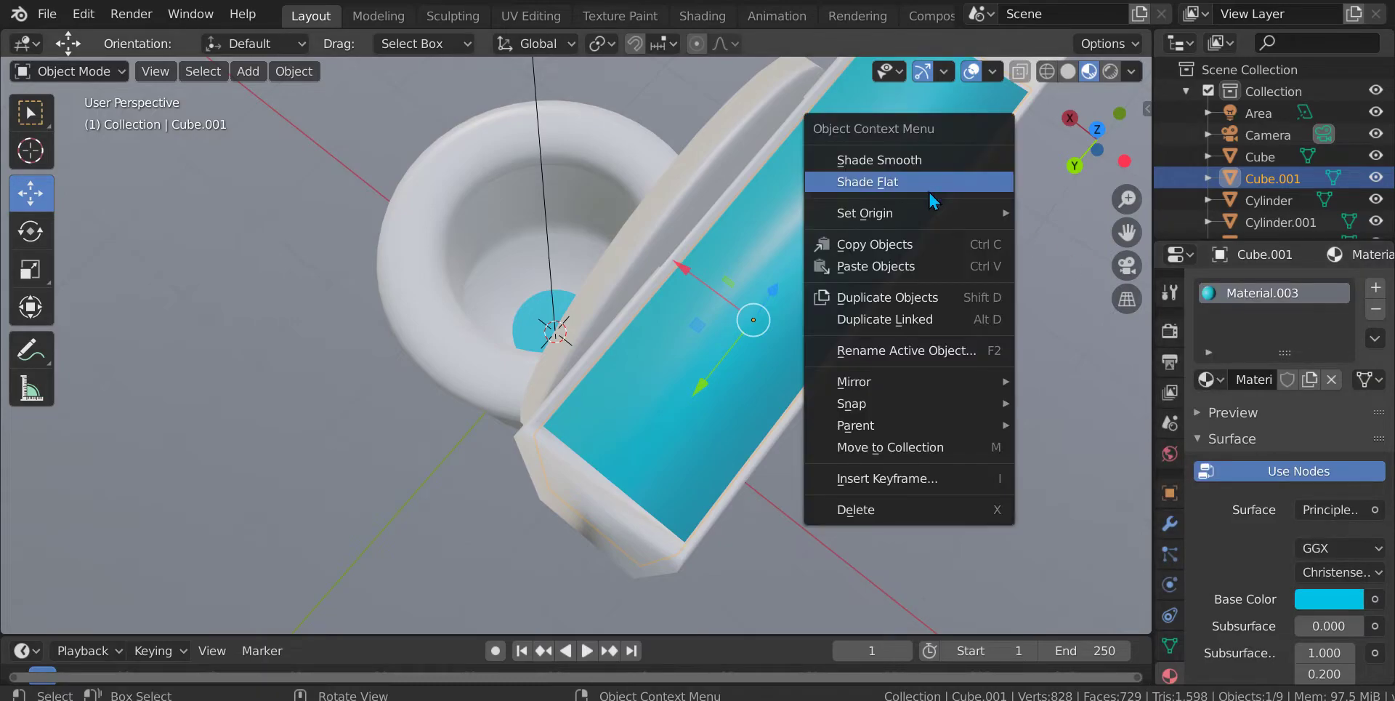
{"action": "left_click", "coordinate": [928, 190]}
{"action": "scroll", "coordinate": [861, 305], "scroll_direction": "up", "scroll_amount": 2}
{"action": "scroll", "coordinate": [861, 305], "scroll_direction": "down", "scroll_amount": 3}
- Compare flat and smooth shading on the tank and set it to flat shading
{"action": "middle_click_drag", "start_coordinate": [861, 305], "coordinate": [760, 334]}
{"action": "left_click", "coordinate": [759, 334]}
{"action": "right_click", "coordinate": [972, 194]}
{"action": "left_click", "coordinate": [966, 193]}
{"action": "right_click", "coordinate": [917, 165]}
{"action": "left_click", "coordinate": [925, 146]}
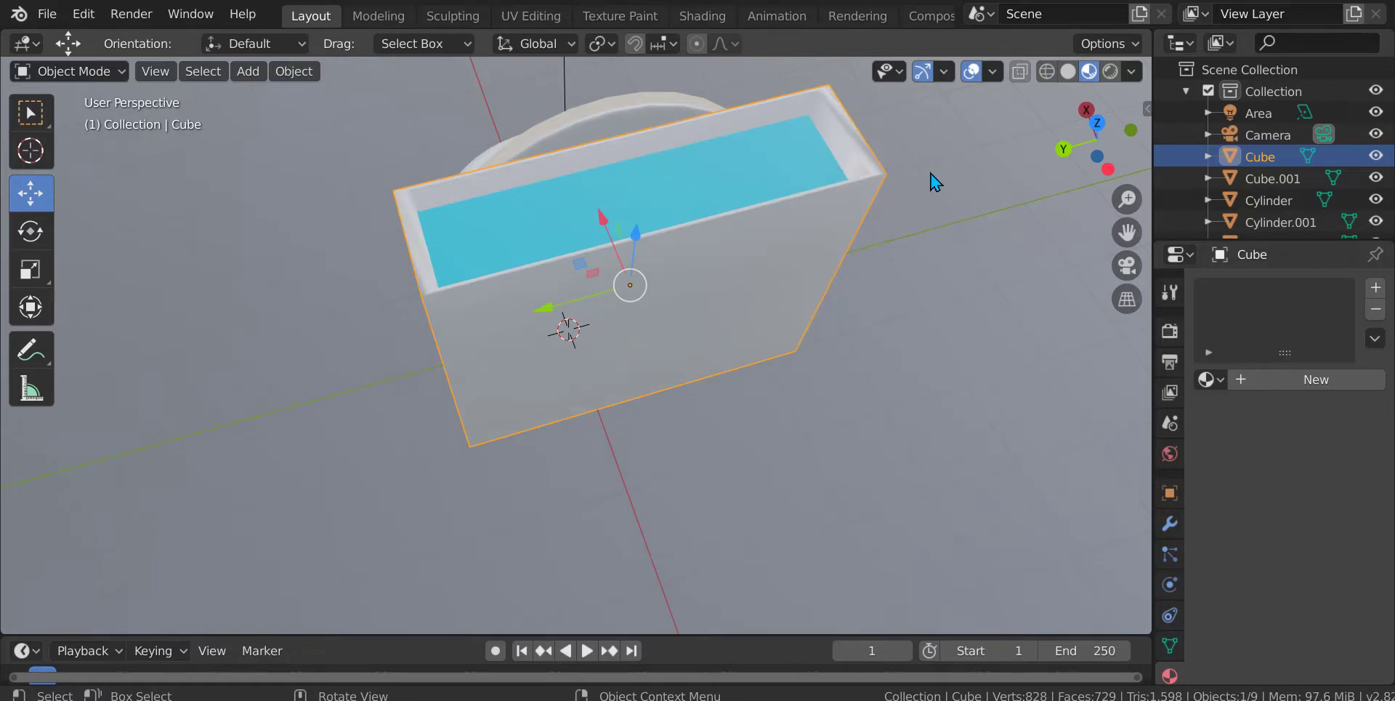
{"action": "right_click", "coordinate": [903, 196]}
{"action": "left_click", "coordinate": [903, 197]}
{"action": "right_click", "coordinate": [897, 196]}
{"action": "left_click", "coordinate": [888, 216]}
- Compare smooth and flat shading on the raised lid
{"action": "scroll", "coordinate": [881, 220], "scroll_direction": "up", "scroll_amount": 2}
{"action": "mouse_move", "coordinate": [881, 221]}
{"action": "middle_mouse_down"}
{"action": "mouse_move", "coordinate": [991, 258]}
{"action": "mouse_move", "coordinate": [910, 298]}
{"action": "mouse_move", "coordinate": [798, 273]}
{"action": "mouse_move", "coordinate": [834, 303]}
{"action": "middle_mouse_up"}
{"action": "right_click", "coordinate": [727, 201]}
{"action": "left_click", "coordinate": [716, 181]}
{"action": "mouse_move", "coordinate": [717, 205]}
{"action": "middle_mouse_down"}
{"action": "mouse_move", "coordinate": [673, 158]}
{"action": "mouse_move", "coordinate": [782, 210]}
{"action": "mouse_move", "coordinate": [753, 128]}
{"action": "mouse_move", "coordinate": [586, 125]}
{"action": "middle_mouse_up"}
{"action": "right_click", "coordinate": [754, 128]}
{"action": "left_click", "coordinate": [756, 120]}
{"action": "scroll", "coordinate": [753, 125], "scroll_direction": "up", "scroll_amount": 2}
{"action": "scroll", "coordinate": [782, 277], "scroll_direction": "down", "scroll_amount": 5}
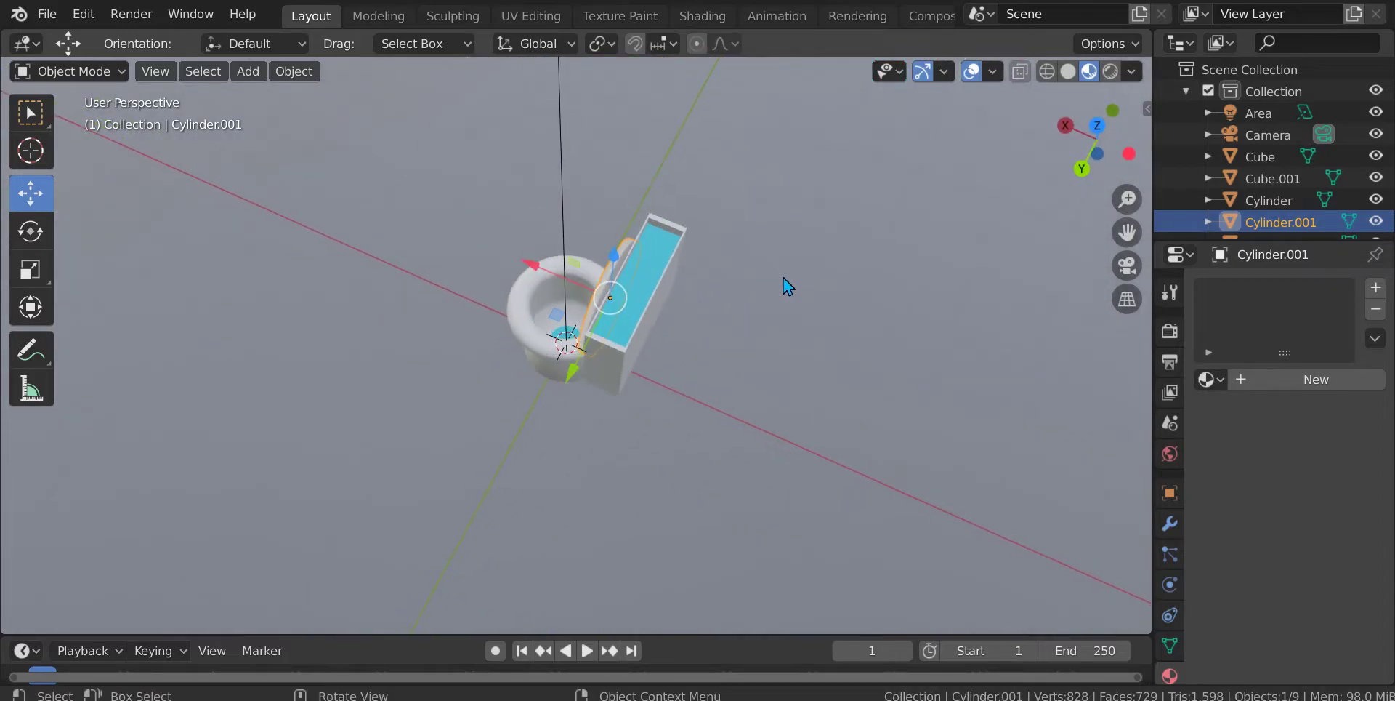
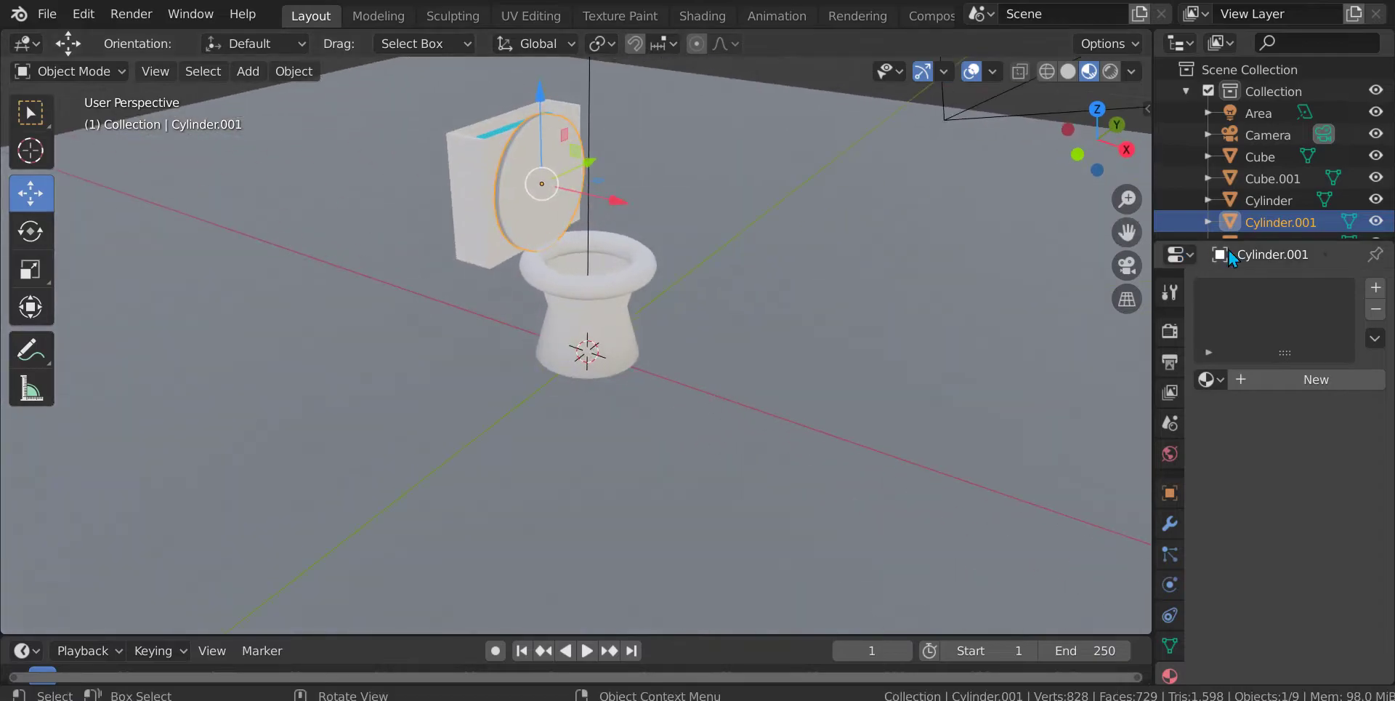
{"action": "middle_click_drag", "start_coordinate": [647, 181], "coordinate": [818, 269]}
{"action": "right_click", "coordinate": [726, 307]}
{"action": "left_click", "coordinate": [726, 306]}
- Apply flat shading to the tank again
{"action": "scroll", "coordinate": [726, 331], "scroll_direction": "up", "scroll_amount": 2}
{"action": "middle_click_drag", "start_coordinate": [726, 332], "coordinate": [701, 302]}
{"action": "right_click", "coordinate": [514, 179]}
{"action": "left_click", "coordinate": [522, 191]}
- Examine the cyan water in the tank and bowl from above and around the toilet
{"action": "middle_click_drag", "start_coordinate": [522, 190], "coordinate": [1030, 313]}
{"action": "middle_click_drag", "start_coordinate": [810, 233], "coordinate": [608, 329], "text": "shift"}
{"action": "scroll", "coordinate": [606, 329], "scroll_direction": "up", "scroll_amount": 2}
{"action": "scroll", "coordinate": [609, 330], "scroll_direction": "down", "scroll_amount": 1}
{"action": "scroll", "coordinate": [609, 331], "scroll_direction": "down", "scroll_amount": 2}
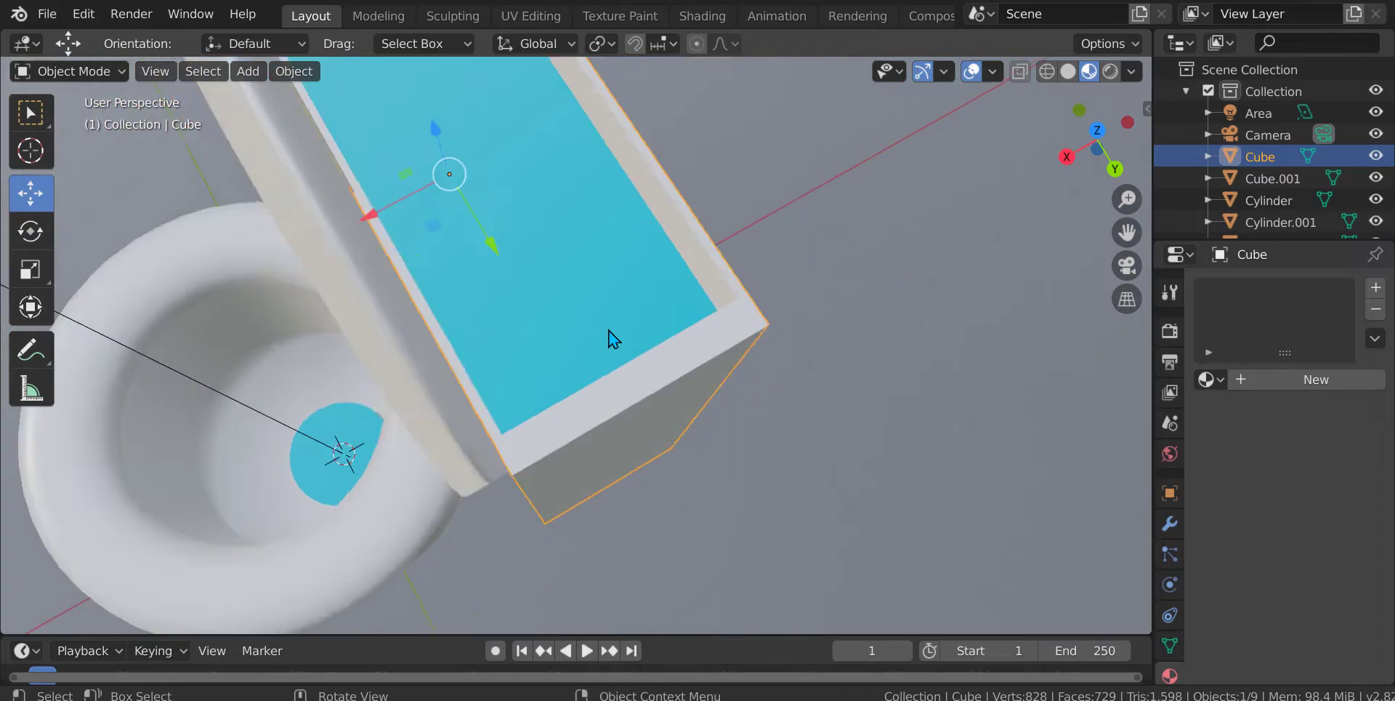
{"action": "scroll", "coordinate": [436, 384], "scroll_direction": "up", "scroll_amount": 1}
{"action": "middle_click_drag", "start_coordinate": [448, 399], "coordinate": [601, 405]}
{"action": "scroll", "coordinate": [698, 418], "scroll_direction": "down", "scroll_amount": 1}
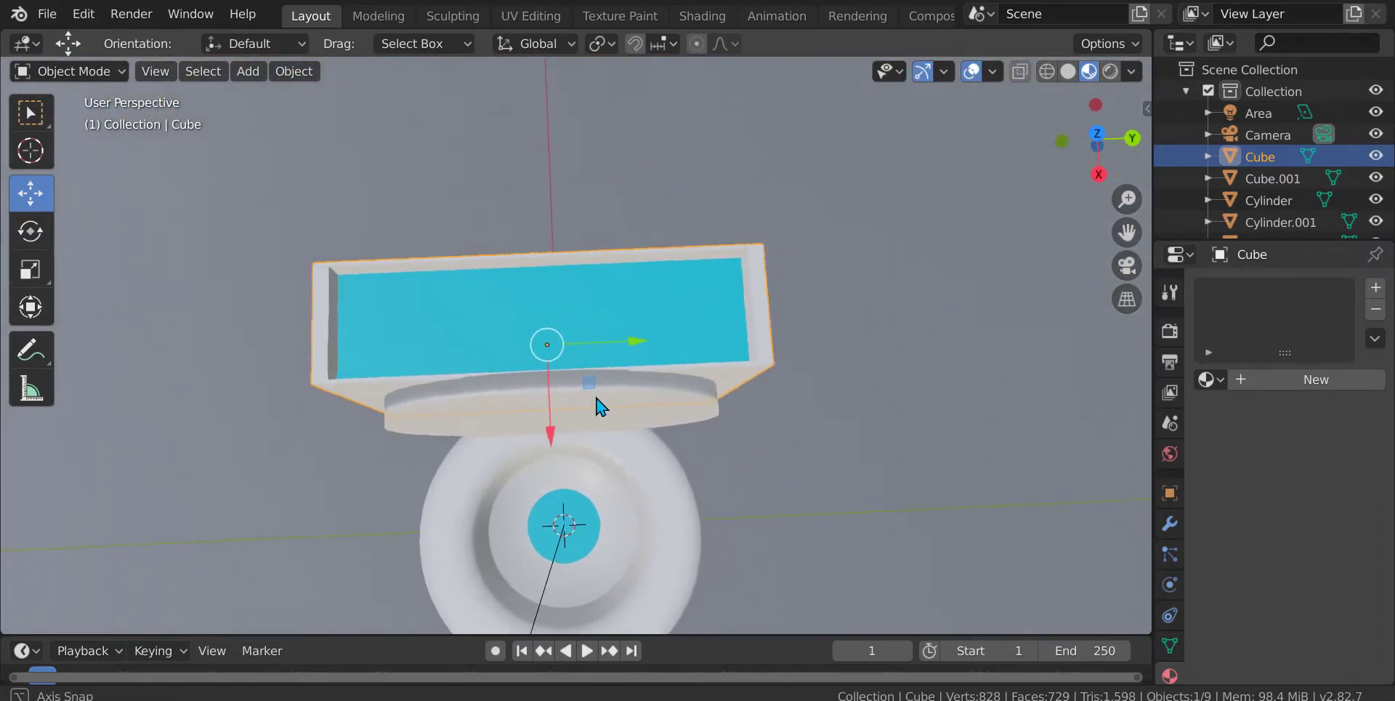
{"action": "scroll", "coordinate": [669, 398], "scroll_direction": "down", "scroll_amount": 3}
{"action": "middle_click_drag", "start_coordinate": [640, 443], "coordinate": [517, 502]}
{"action": "scroll", "coordinate": [517, 503], "scroll_direction": "up", "scroll_amount": 2}
{"action": "middle_click_drag", "start_coordinate": [501, 427], "coordinate": [731, 276], "text": "shift"}
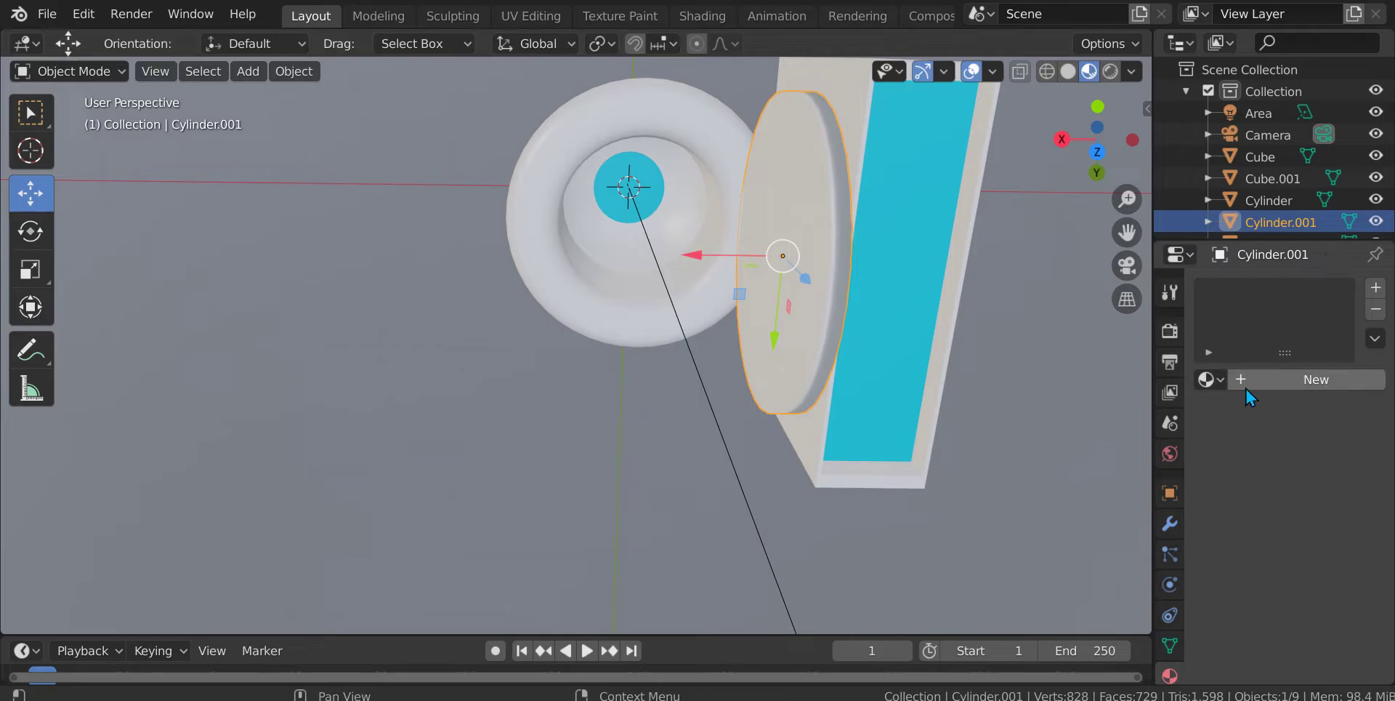
- Add a new material to the raised lid, and give the tank a new material with a red base color
{"action": "left_click", "coordinate": [1246, 386]}
{"action": "scroll", "coordinate": [855, 479], "scroll_direction": "up", "scroll_amount": 1}
{"action": "middle_click_drag", "start_coordinate": [855, 479], "coordinate": [821, 455]}
{"action": "left_click", "coordinate": [911, 308]}
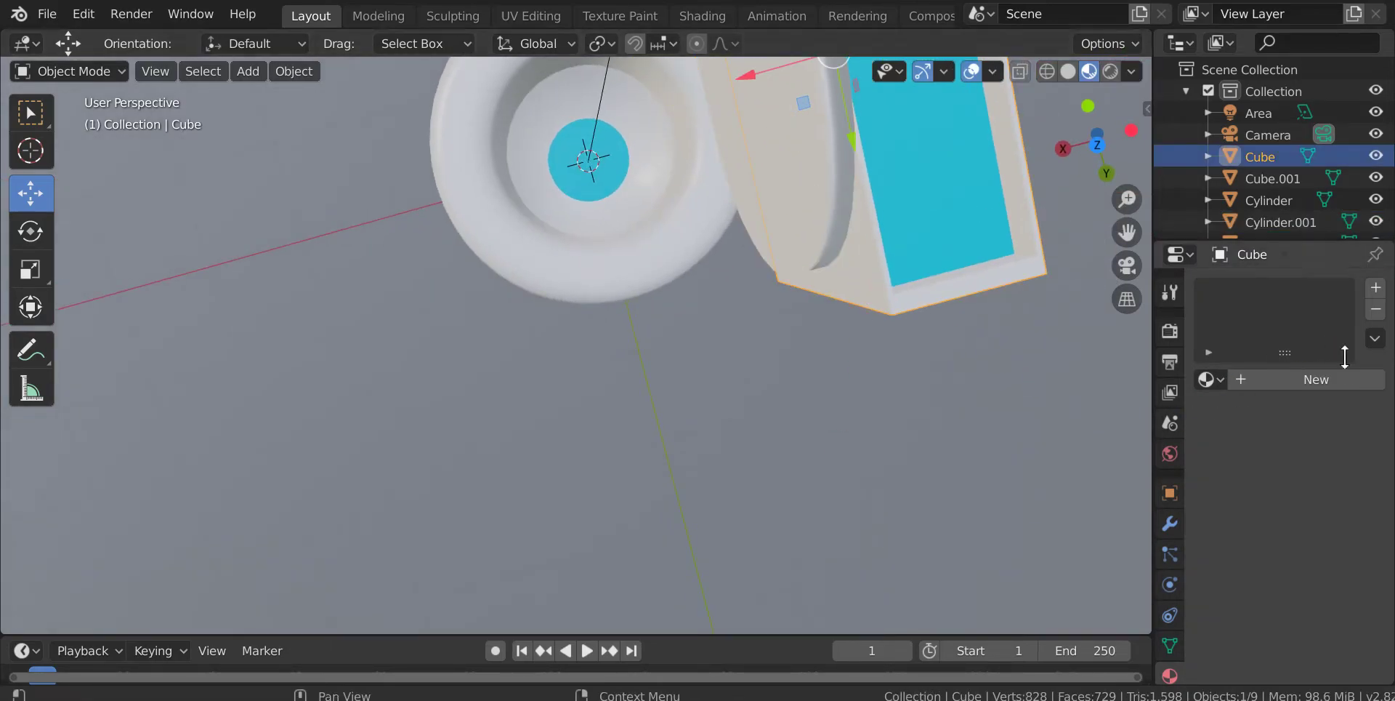
{"action": "left_click", "coordinate": [1308, 379]}
{"action": "middle_click_drag", "start_coordinate": [944, 320], "coordinate": [908, 385]}
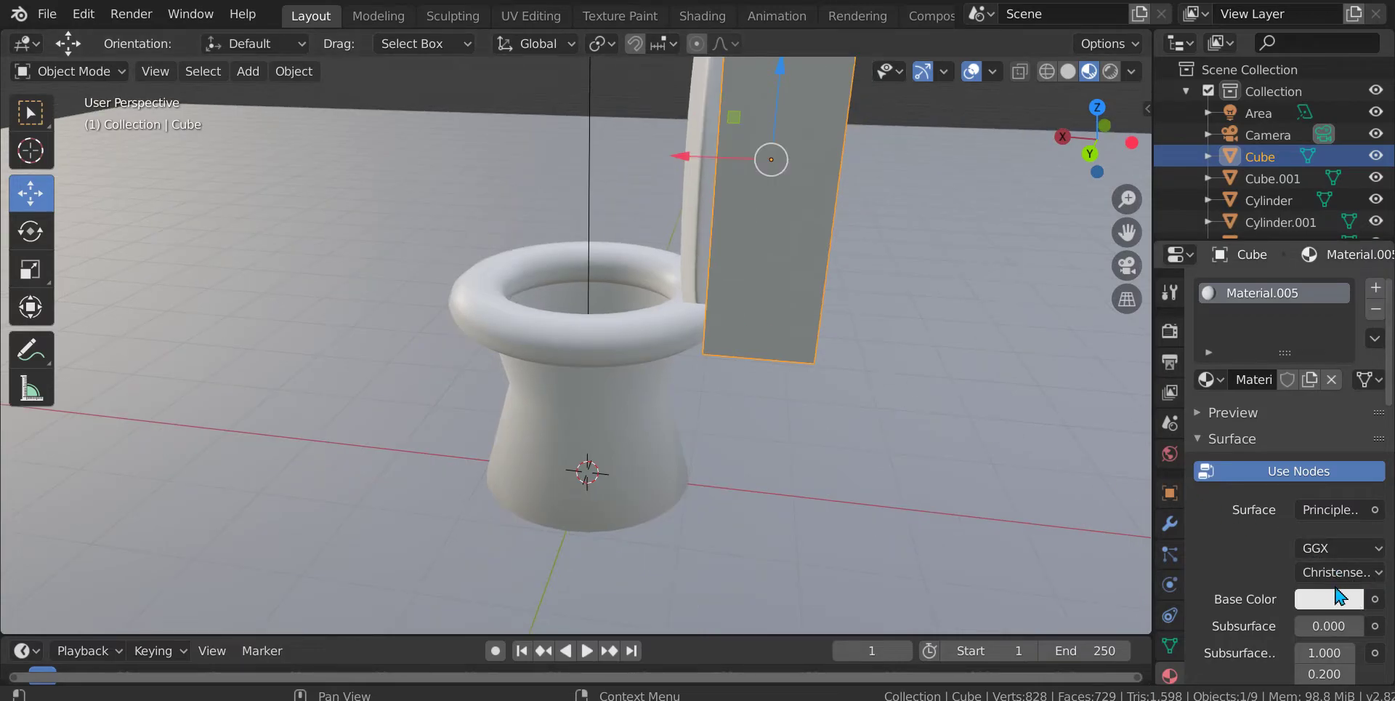
{"action": "left_click", "coordinate": [1354, 600]}
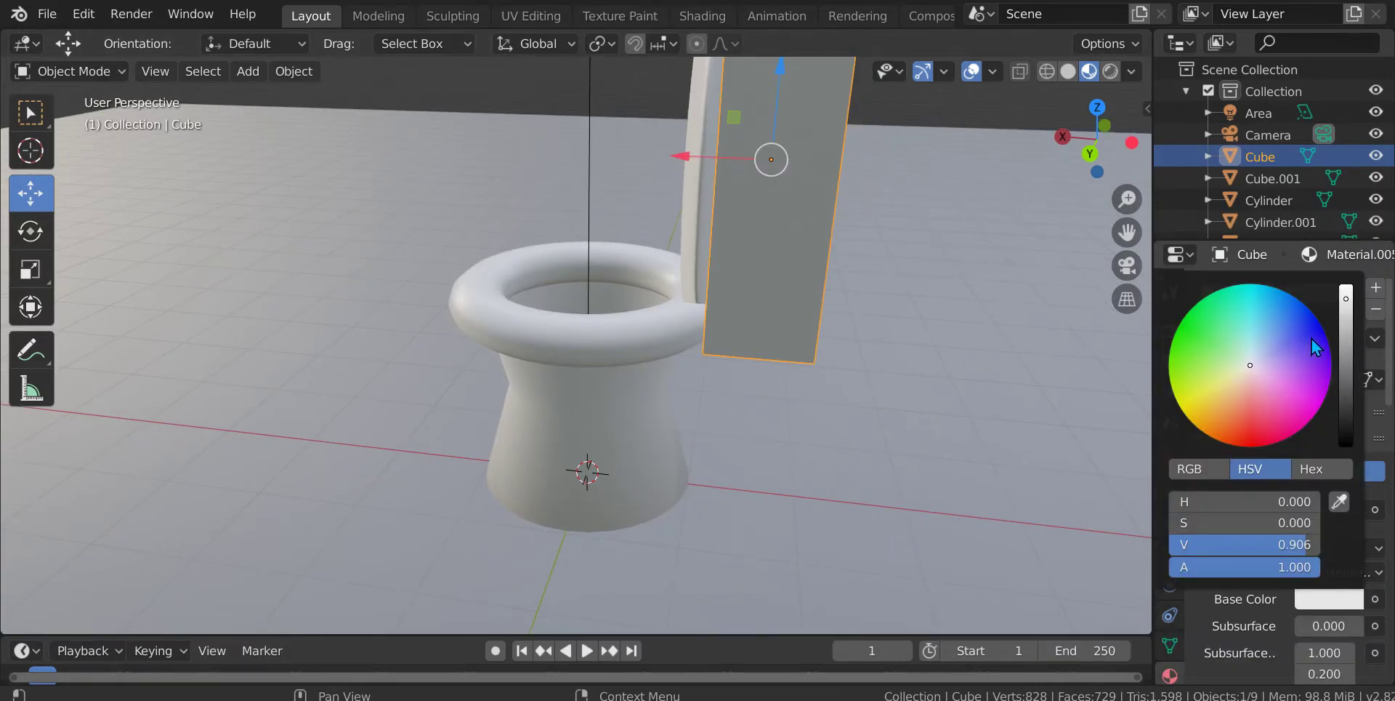
{"action": "left_click", "coordinate": [1255, 427]}
{"action": "mouse_move", "coordinate": [1294, 433]}
{"action": "left_mouse_down"}
{"action": "mouse_move", "coordinate": [1182, 327]}
{"action": "mouse_move", "coordinate": [1185, 407]}
{"action": "mouse_move", "coordinate": [1277, 288]}
{"action": "mouse_move", "coordinate": [1319, 324]}
{"action": "mouse_move", "coordinate": [1319, 406]}
{"action": "mouse_move", "coordinate": [1240, 445]}
{"action": "left_mouse_up"}
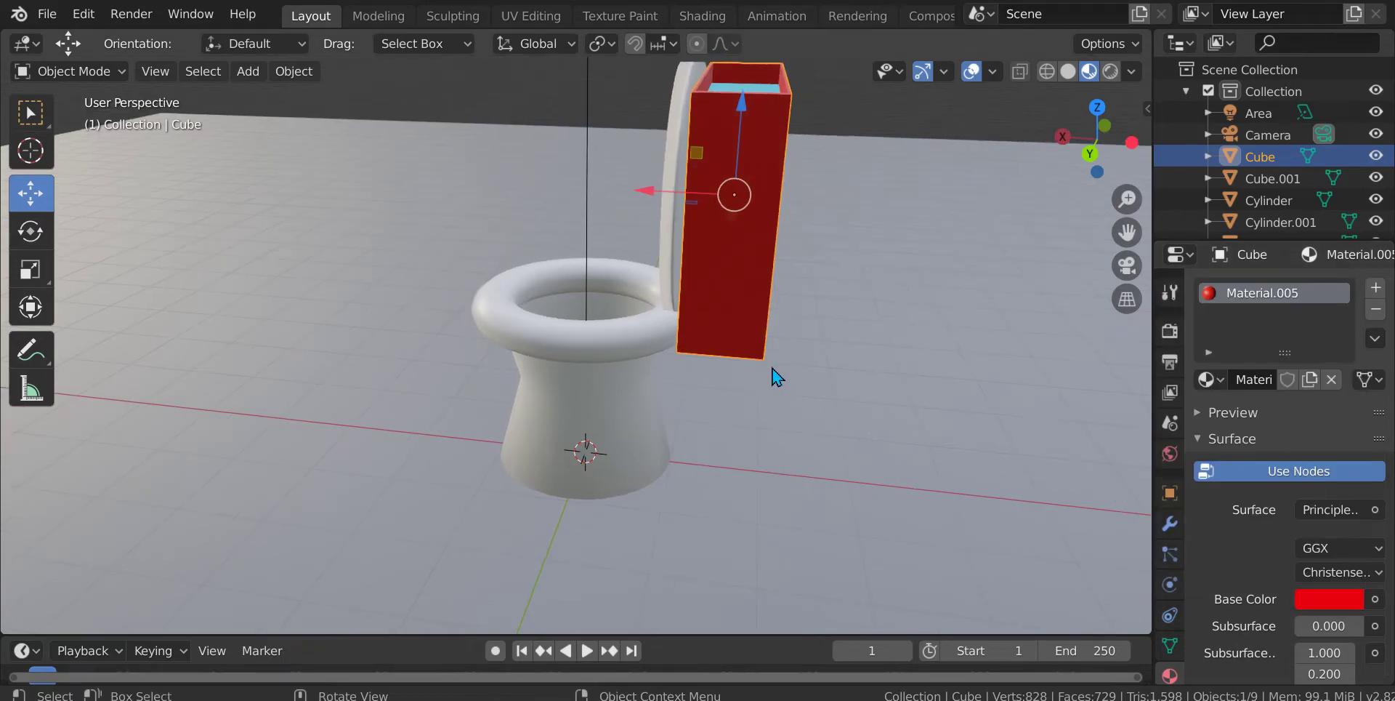
- Set the raised lid's base color to red with hue 0.978, saturation 1.000 and value 0.906
{"action": "middle_click_drag", "start_coordinate": [776, 377], "coordinate": [759, 208]}
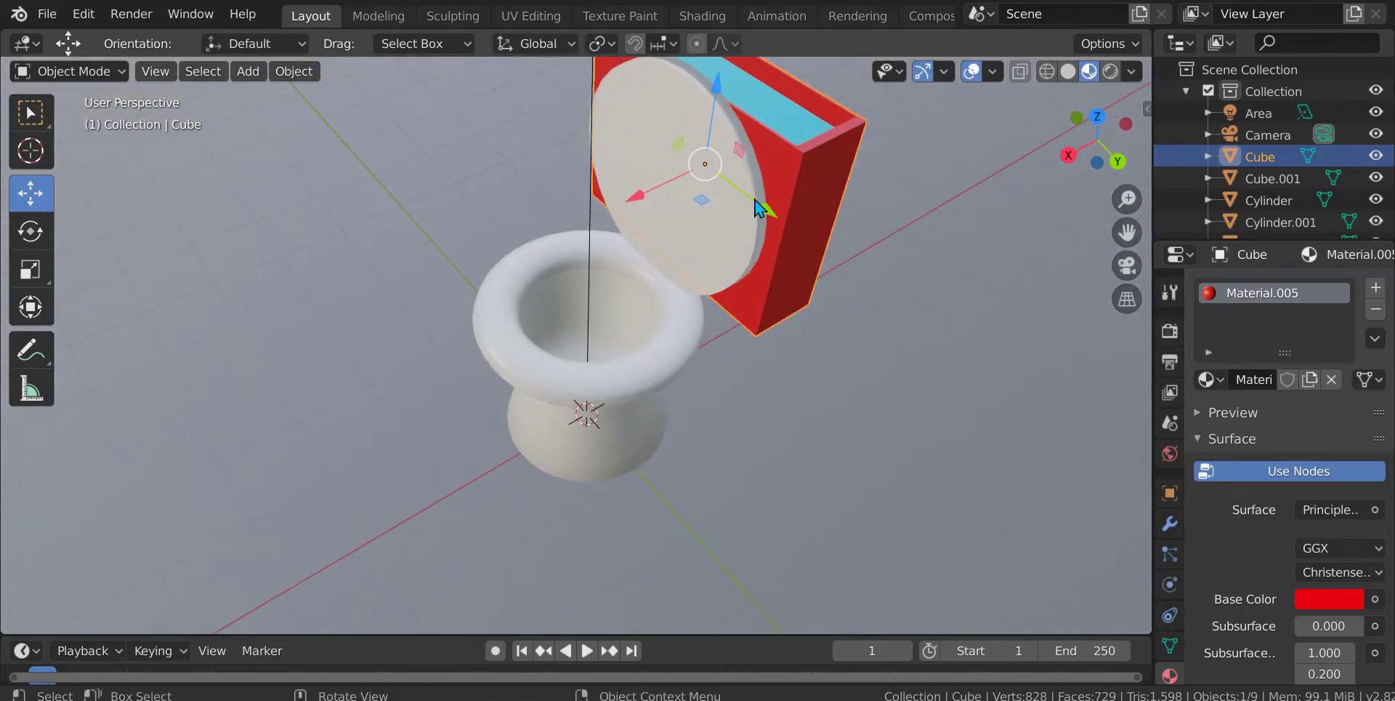
{"action": "left_click", "coordinate": [1355, 604]}
{"action": "left_click_drag", "start_coordinate": [1250, 365], "coordinate": [1252, 447]}
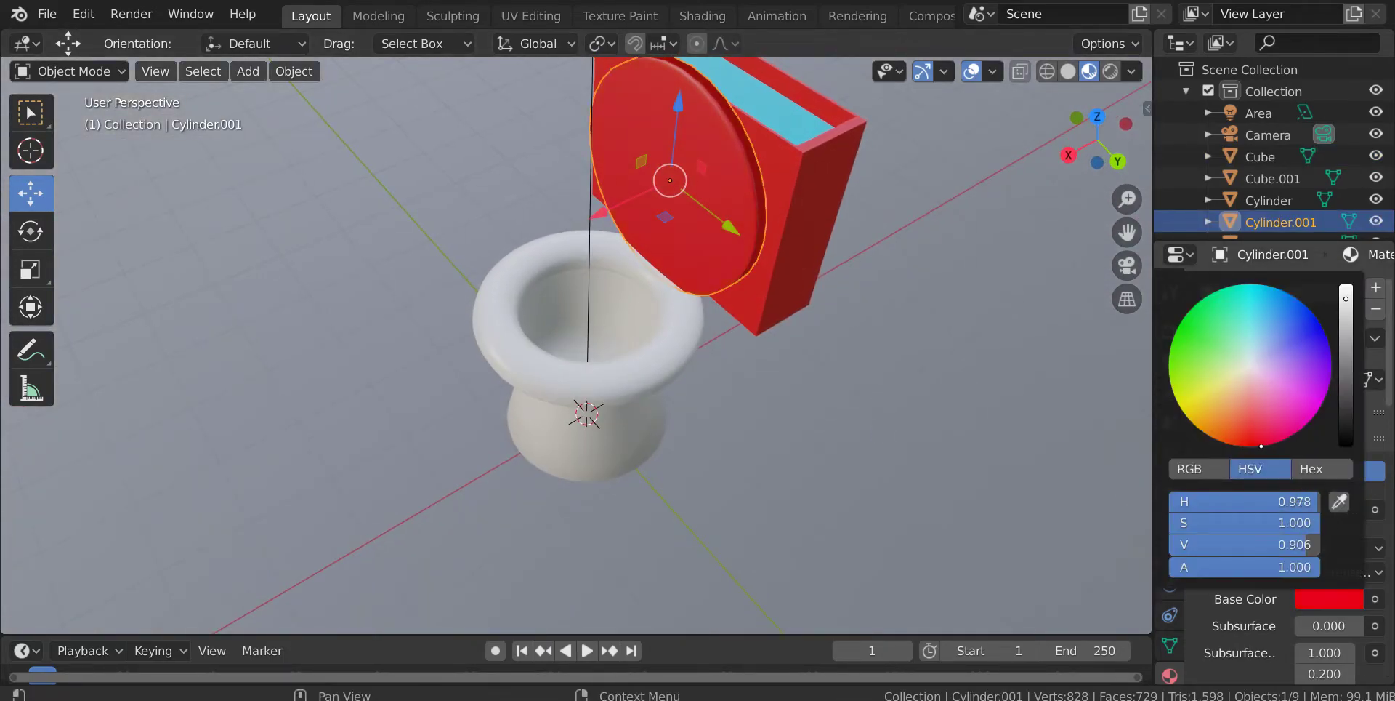
- Give the torus seat a new material with a red base color of hue 0.982, saturation 1.000 and value 0.906
{"action": "left_click", "coordinate": [598, 393]}
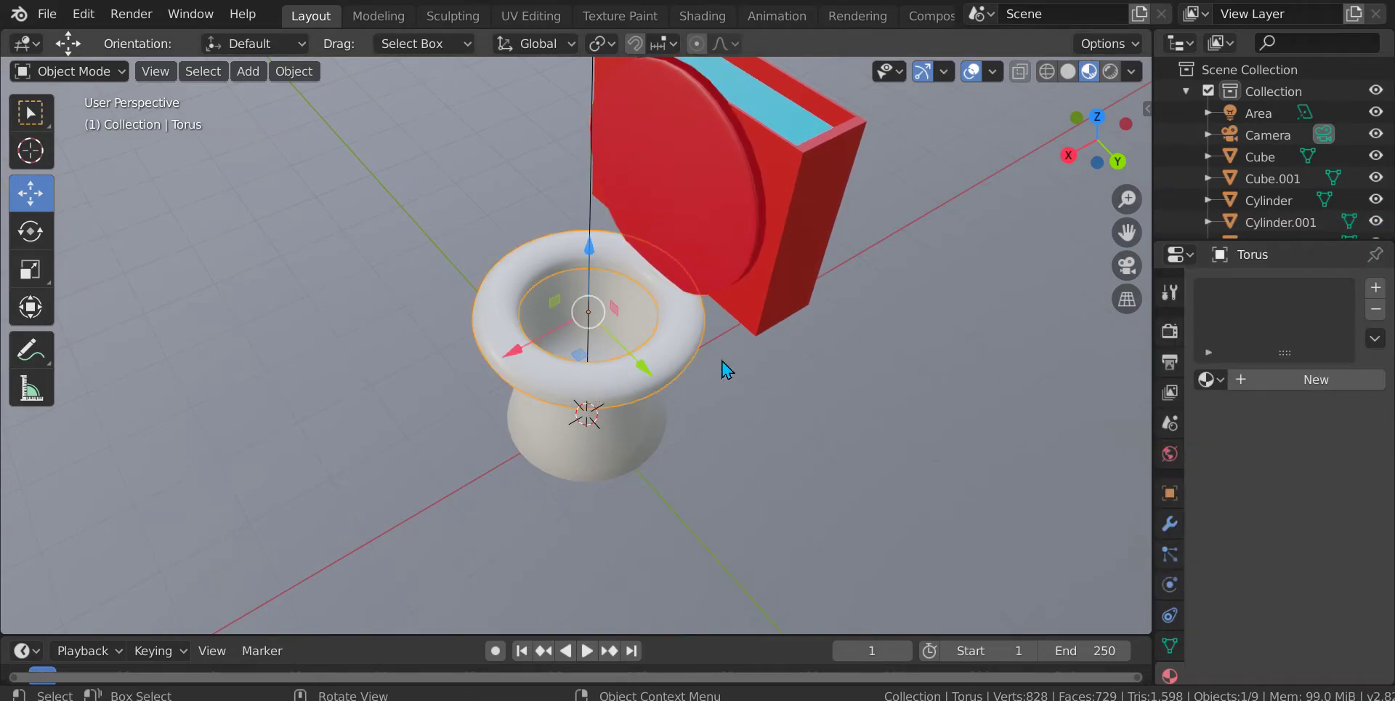
{"action": "left_click", "coordinate": [1277, 376]}
{"action": "middle_click_drag", "start_coordinate": [865, 253], "coordinate": [975, 395]}
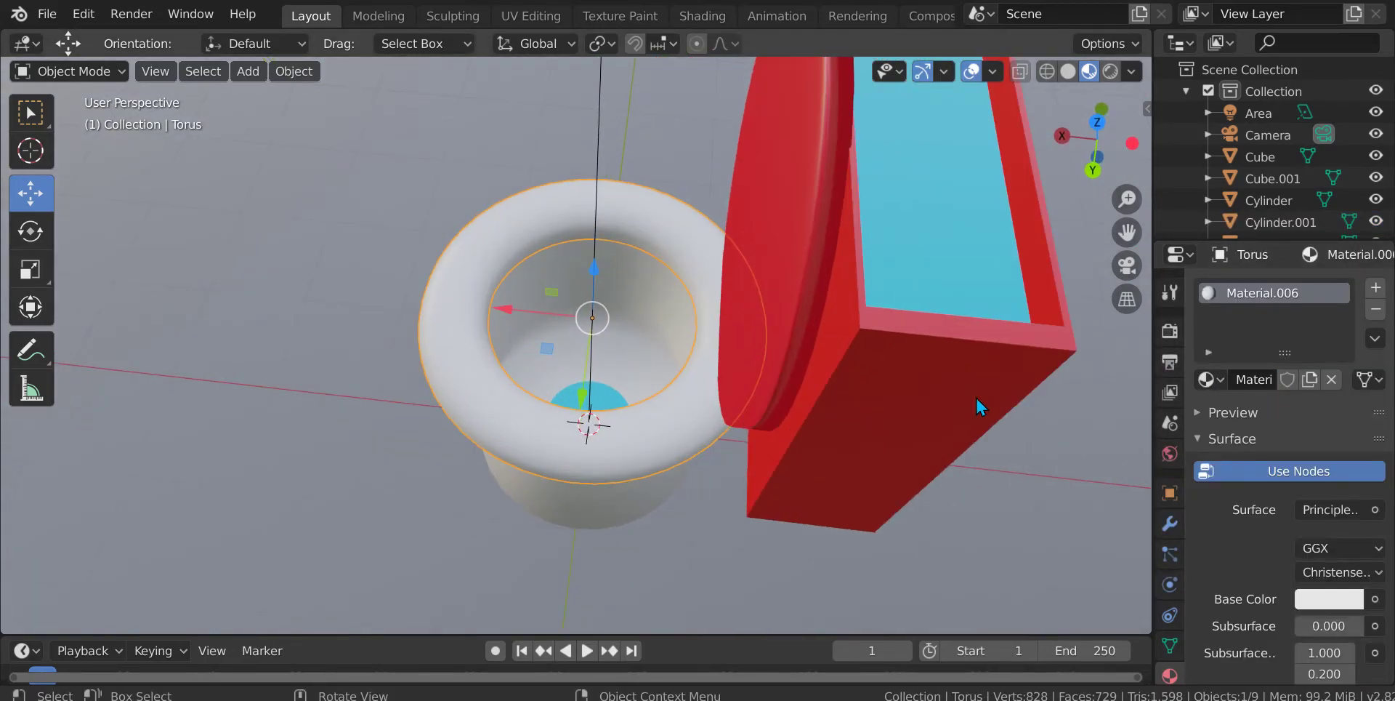
{"action": "left_click", "coordinate": [1308, 599]}
{"action": "left_click_drag", "start_coordinate": [1308, 367], "coordinate": [1251, 436]}
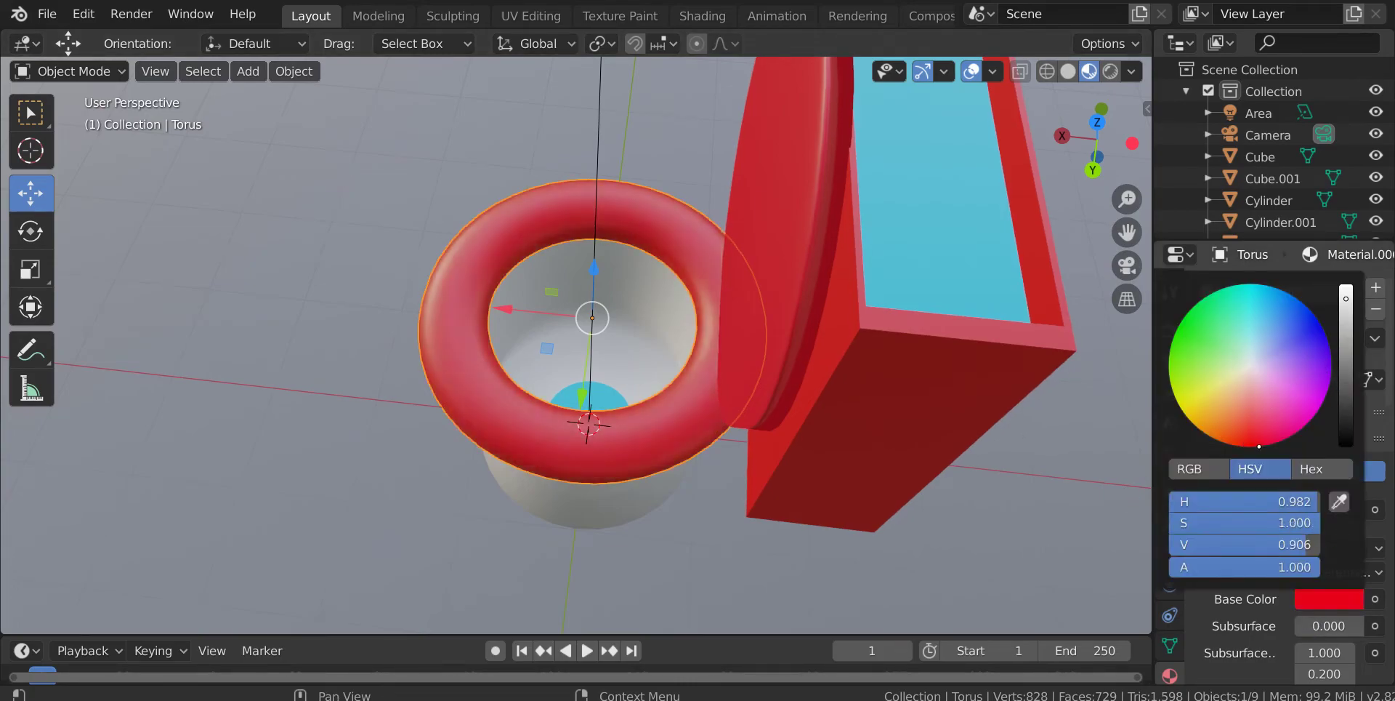
- Give the toilet bowl a new material with a fully saturated red base color
{"action": "left_click", "coordinate": [627, 312]}
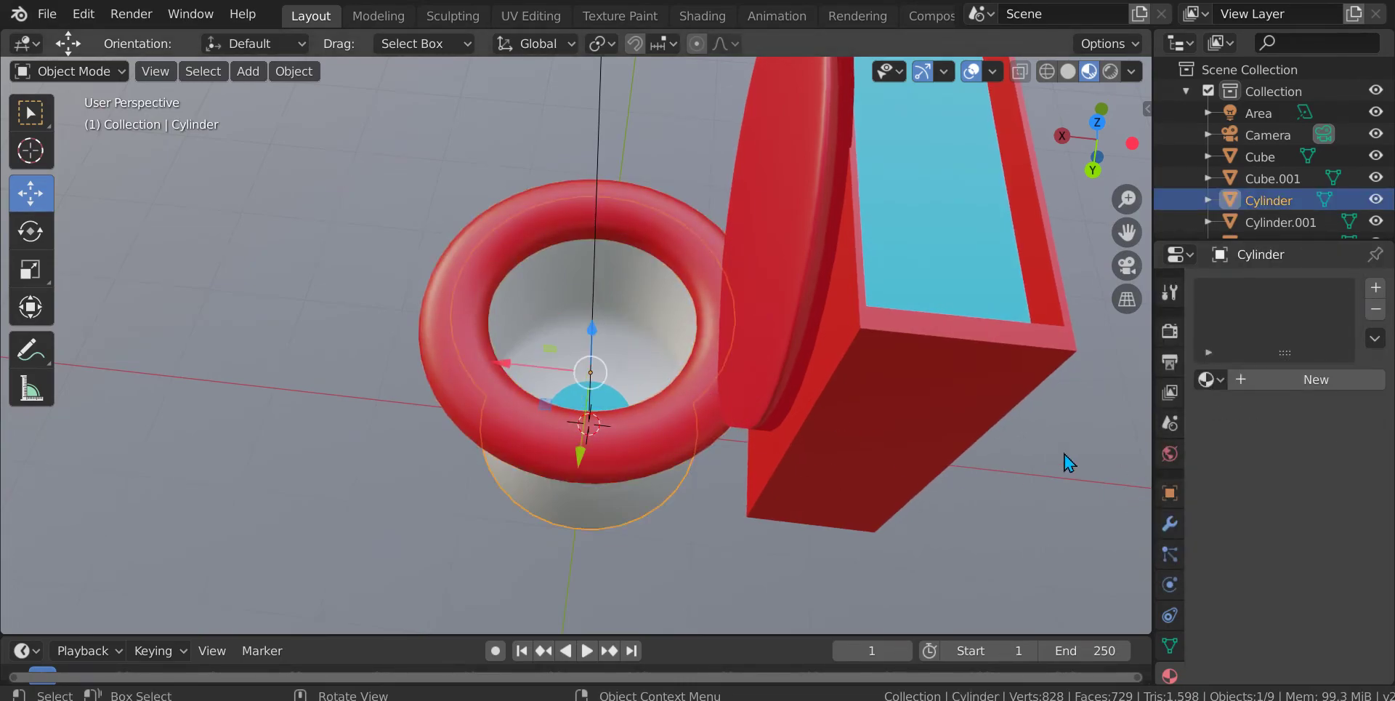
{"action": "left_click", "coordinate": [1314, 378]}
{"action": "left_click", "coordinate": [1336, 600]}
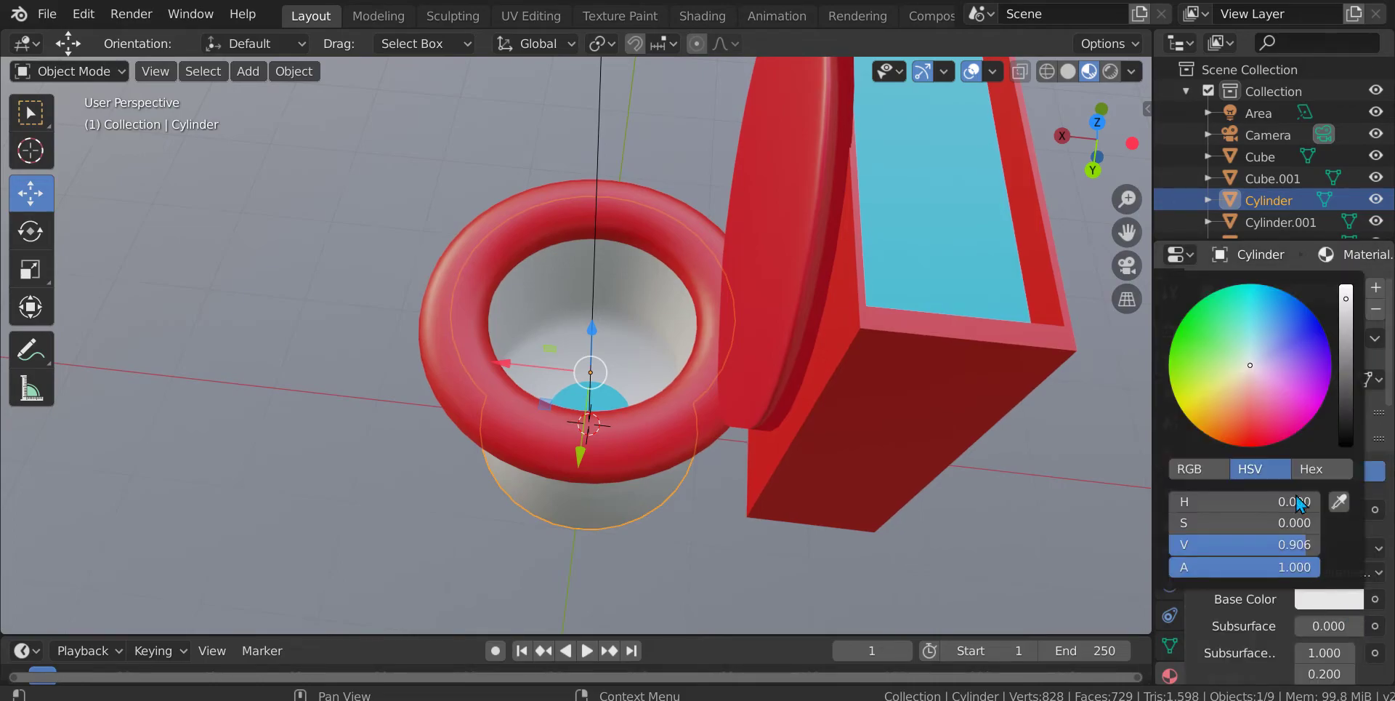
{"action": "left_click_drag", "start_coordinate": [1274, 435], "coordinate": [1270, 445]}
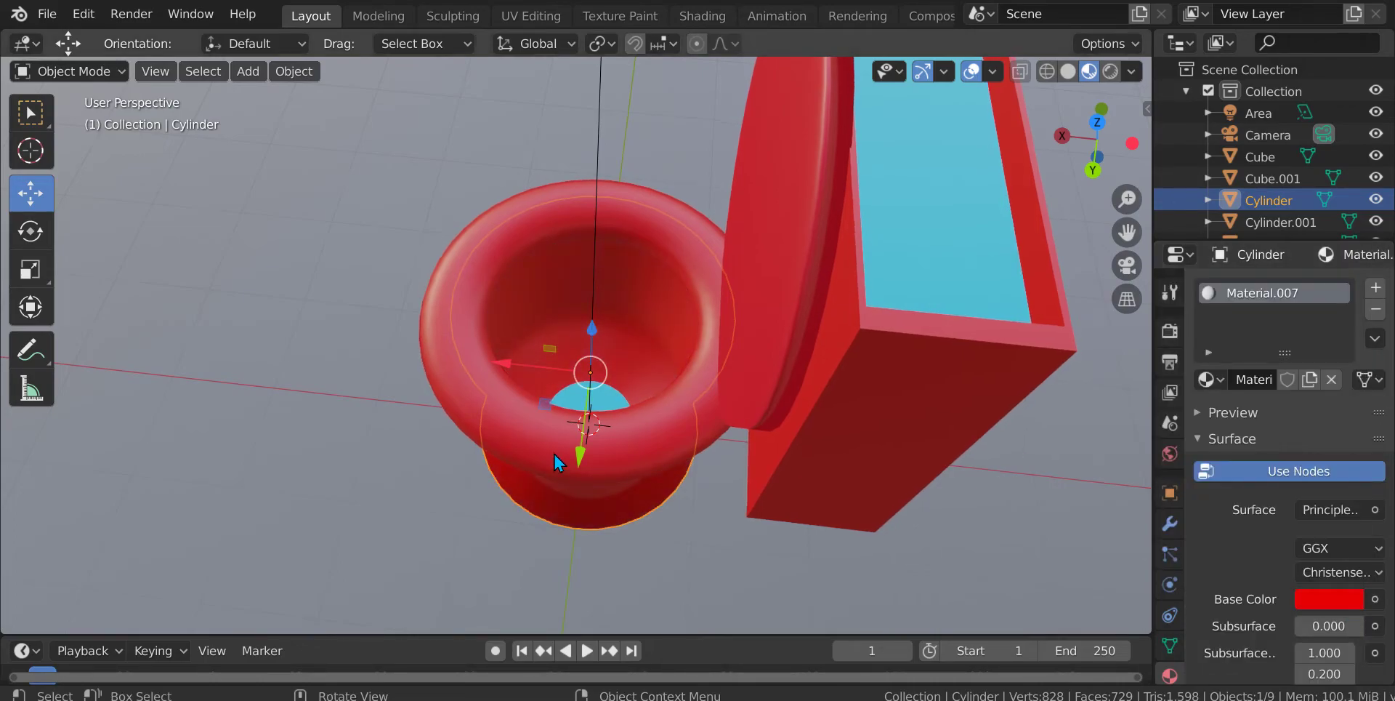
- Render the scene, inspect the red toilet up close in the render result, and close the render
{"action": "scroll", "coordinate": [560, 439], "scroll_direction": "up", "scroll_amount": 4}
{"action": "middle_click_drag", "start_coordinate": [563, 436], "coordinate": [290, 271]}
{"action": "scroll", "coordinate": [704, 478], "scroll_direction": "down", "scroll_amount": 8}
{"action": "scroll", "coordinate": [290, 271], "scroll_direction": "up", "scroll_amount": 3}
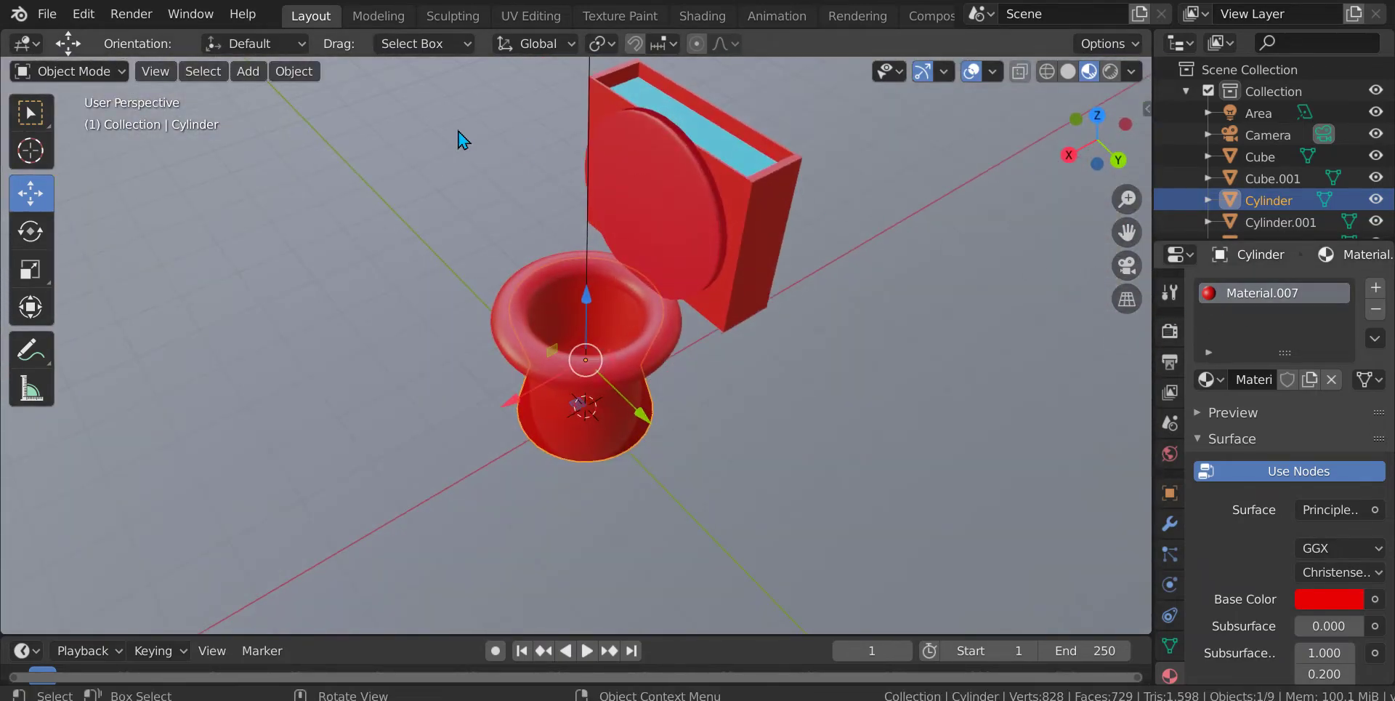
{"action": "scroll", "coordinate": [637, 351], "scroll_direction": "up", "scroll_amount": 1}
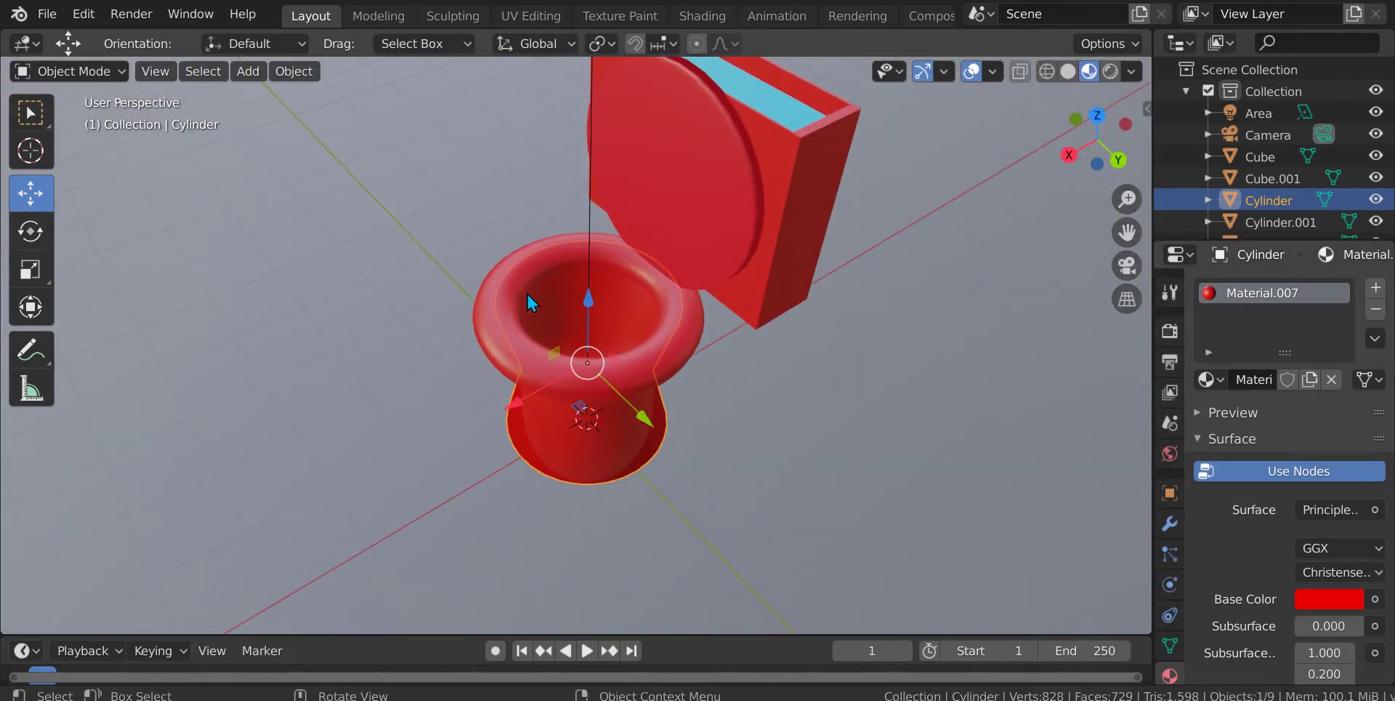
{"action": "key", "text": "F12"}
{"action": "scroll", "coordinate": [560, 334], "scroll_direction": "down", "scroll_amount": 4}
{"action": "scroll", "coordinate": [564, 334], "scroll_direction": "up", "scroll_amount": 3}
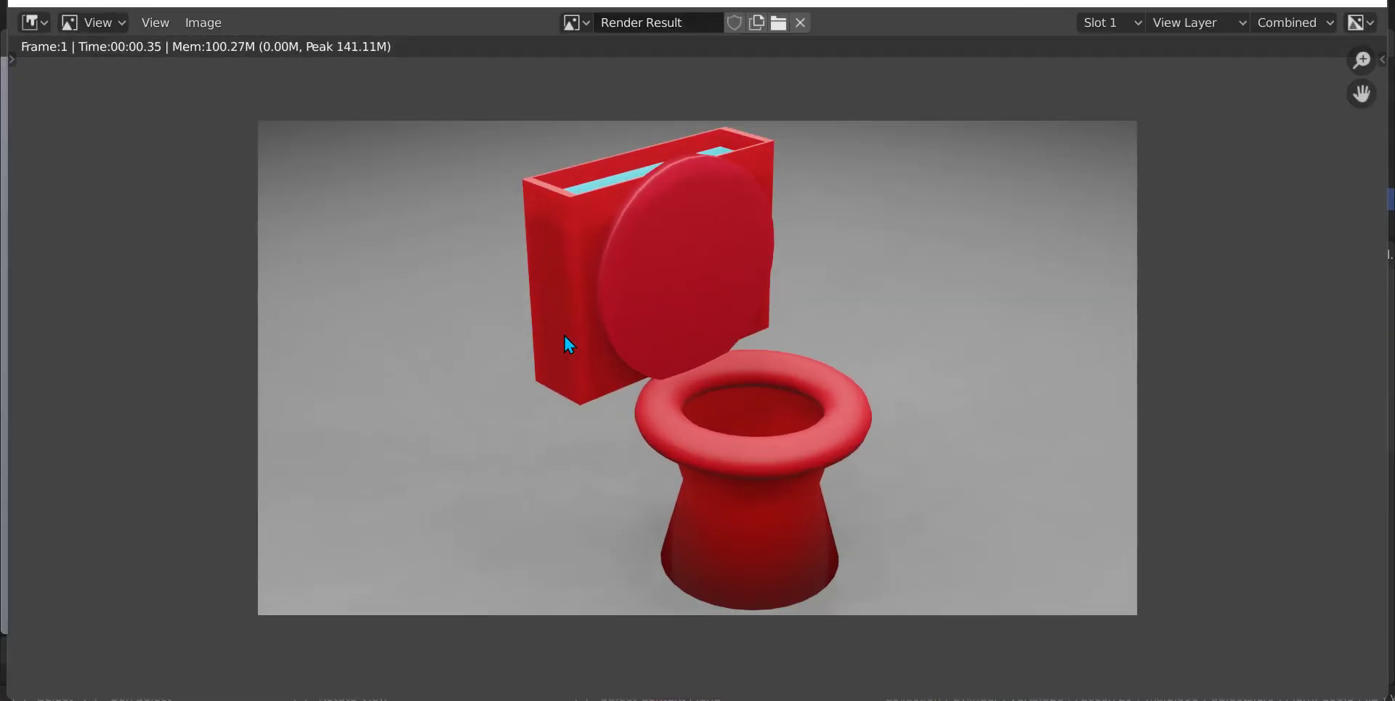
{"action": "scroll", "coordinate": [807, 269], "scroll_direction": "up", "scroll_amount": 1}
{"action": "scroll", "coordinate": [795, 311], "scroll_direction": "down", "scroll_amount": 1}
{"action": "scroll", "coordinate": [799, 433], "scroll_direction": "up", "scroll_amount": 1}
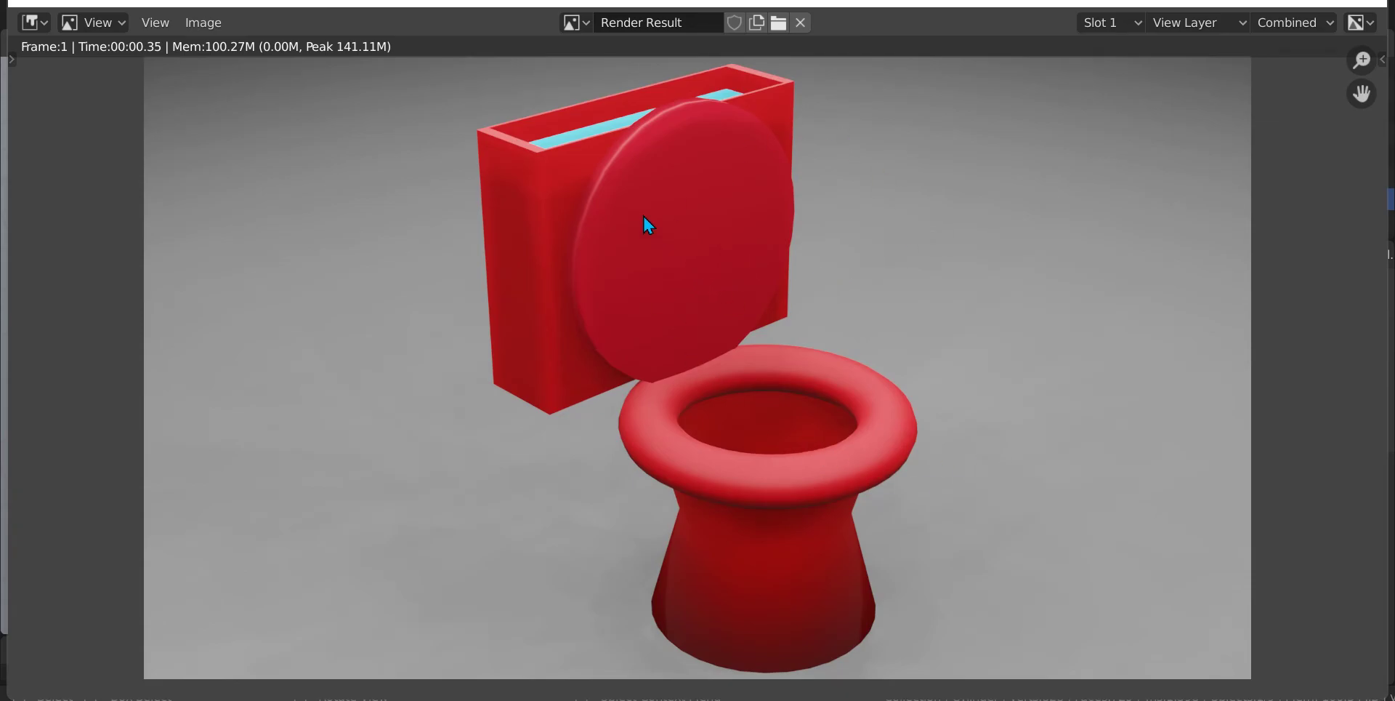
{"action": "scroll", "coordinate": [705, 275], "scroll_direction": "up", "scroll_amount": 2}
{"action": "key", "text": "Escape"}
- Examine the red bowl and the water inside it from above
{"action": "middle_click_drag", "start_coordinate": [683, 260], "coordinate": [138, 269]}
{"action": "scroll", "coordinate": [694, 233], "scroll_direction": "up", "scroll_amount": 2}
{"action": "scroll", "coordinate": [803, 222], "scroll_direction": "down", "scroll_amount": 4}
{"action": "scroll", "coordinate": [560, 346], "scroll_direction": "up", "scroll_amount": 6}
{"action": "scroll", "coordinate": [860, 499], "scroll_direction": "down", "scroll_amount": 2}
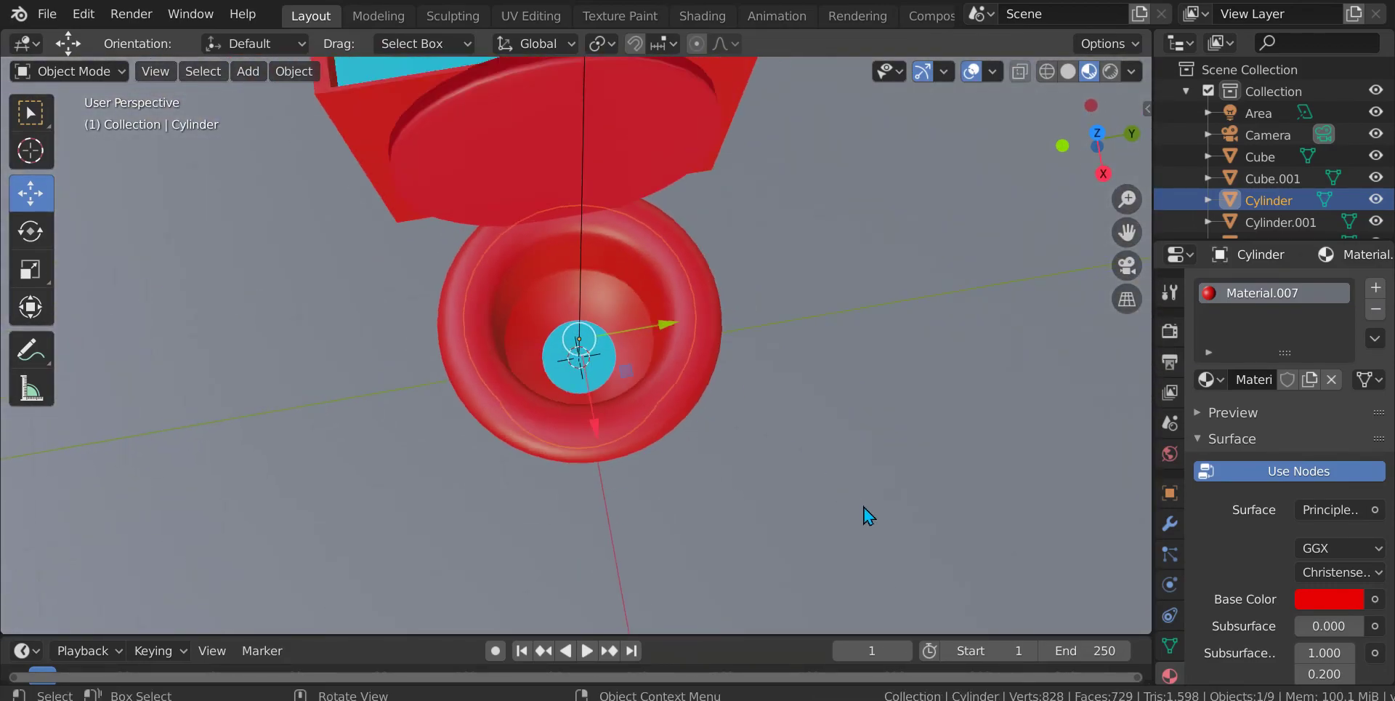